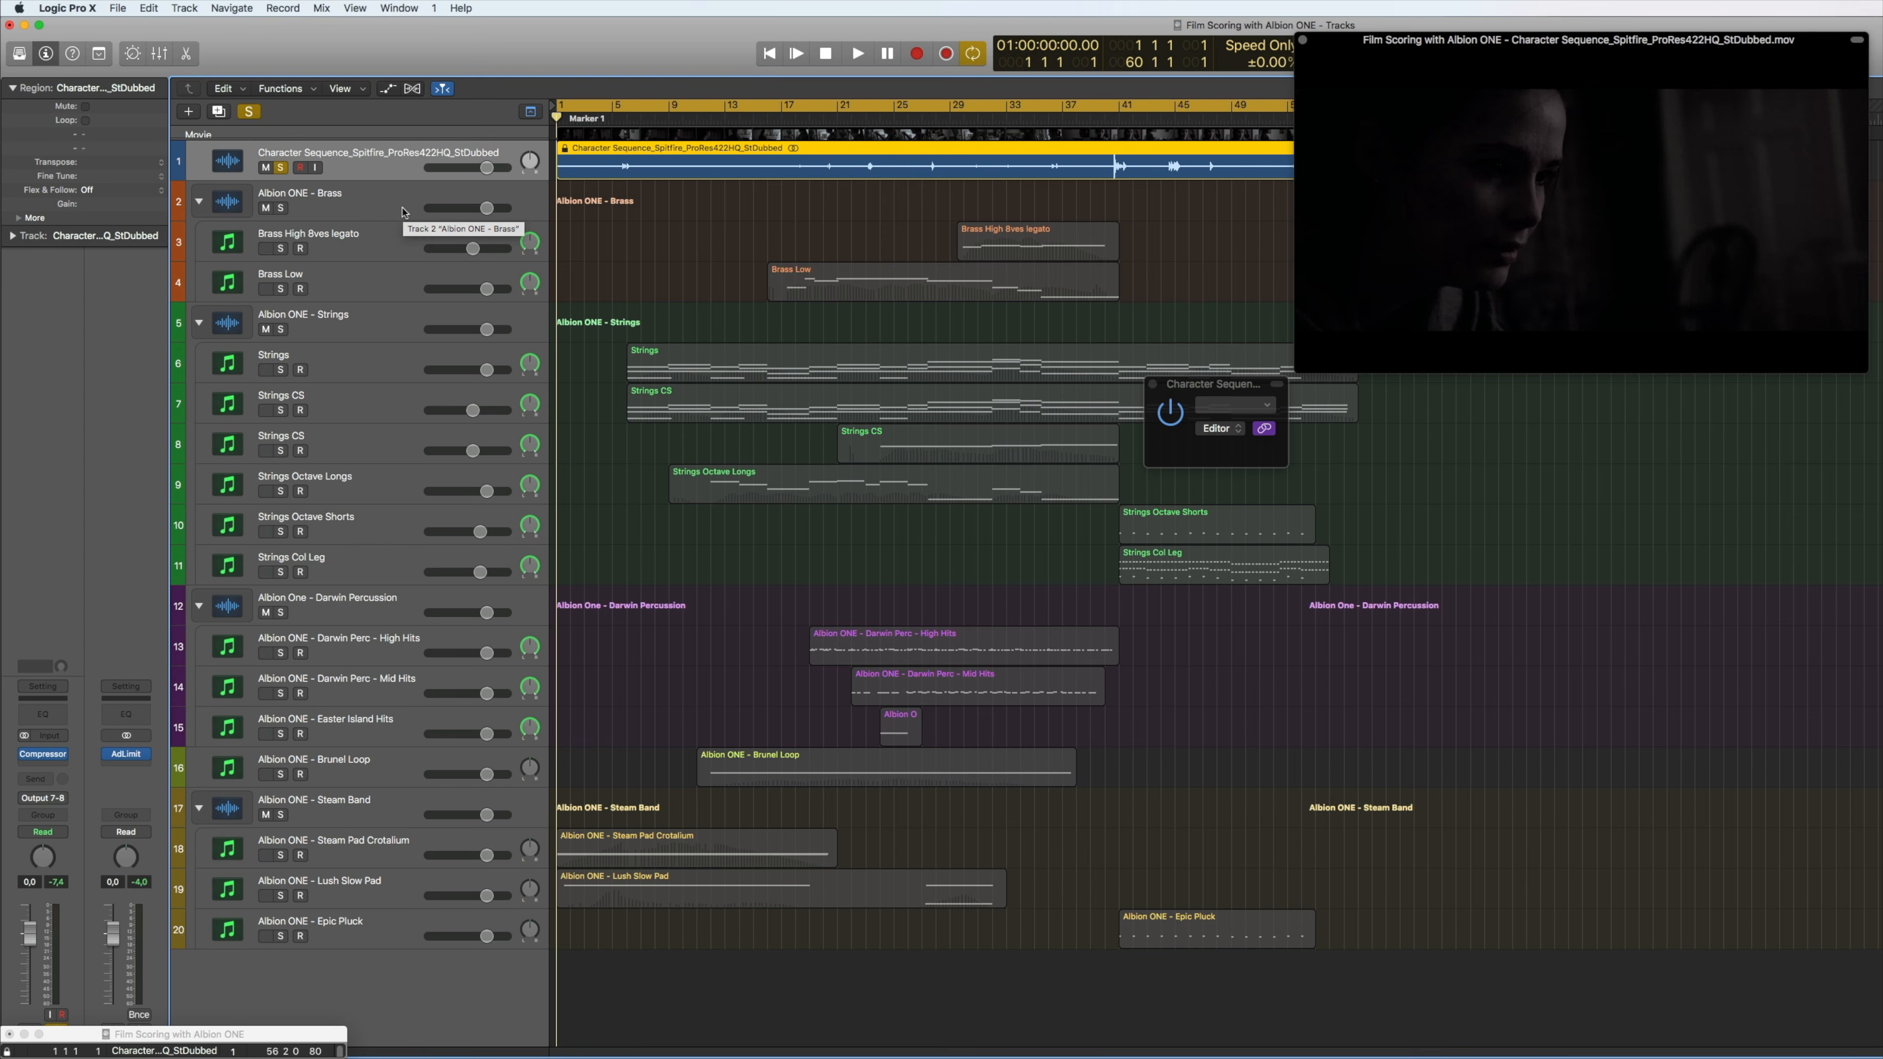
# Play the film sequence from bar 1 with its dubbed audio soloed
pyautogui.press('space')
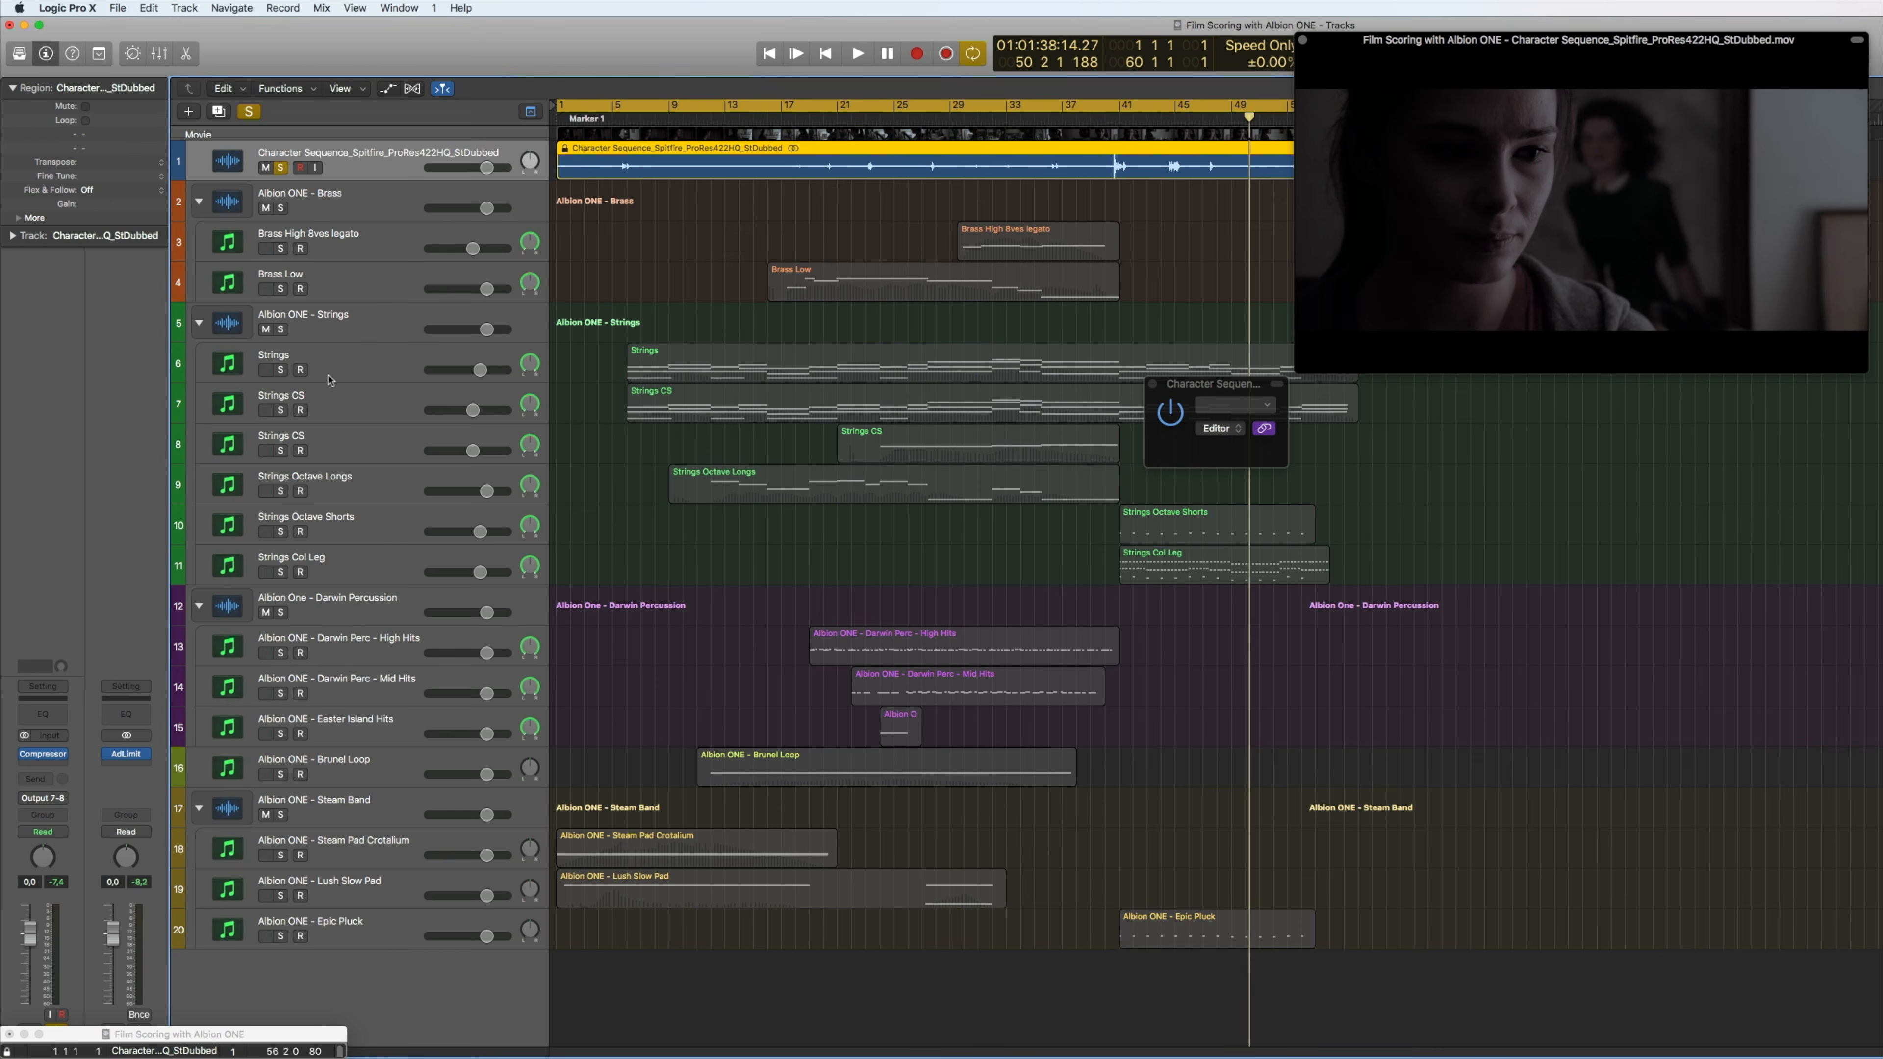
# Open the Strings track's Kontakt instrument and browse the Albion ONE library's Albion One Orchestra folder
pyautogui.click(318, 360)
pyautogui.moveTo(1604, 425); pyautogui.dragTo(1605, 435)
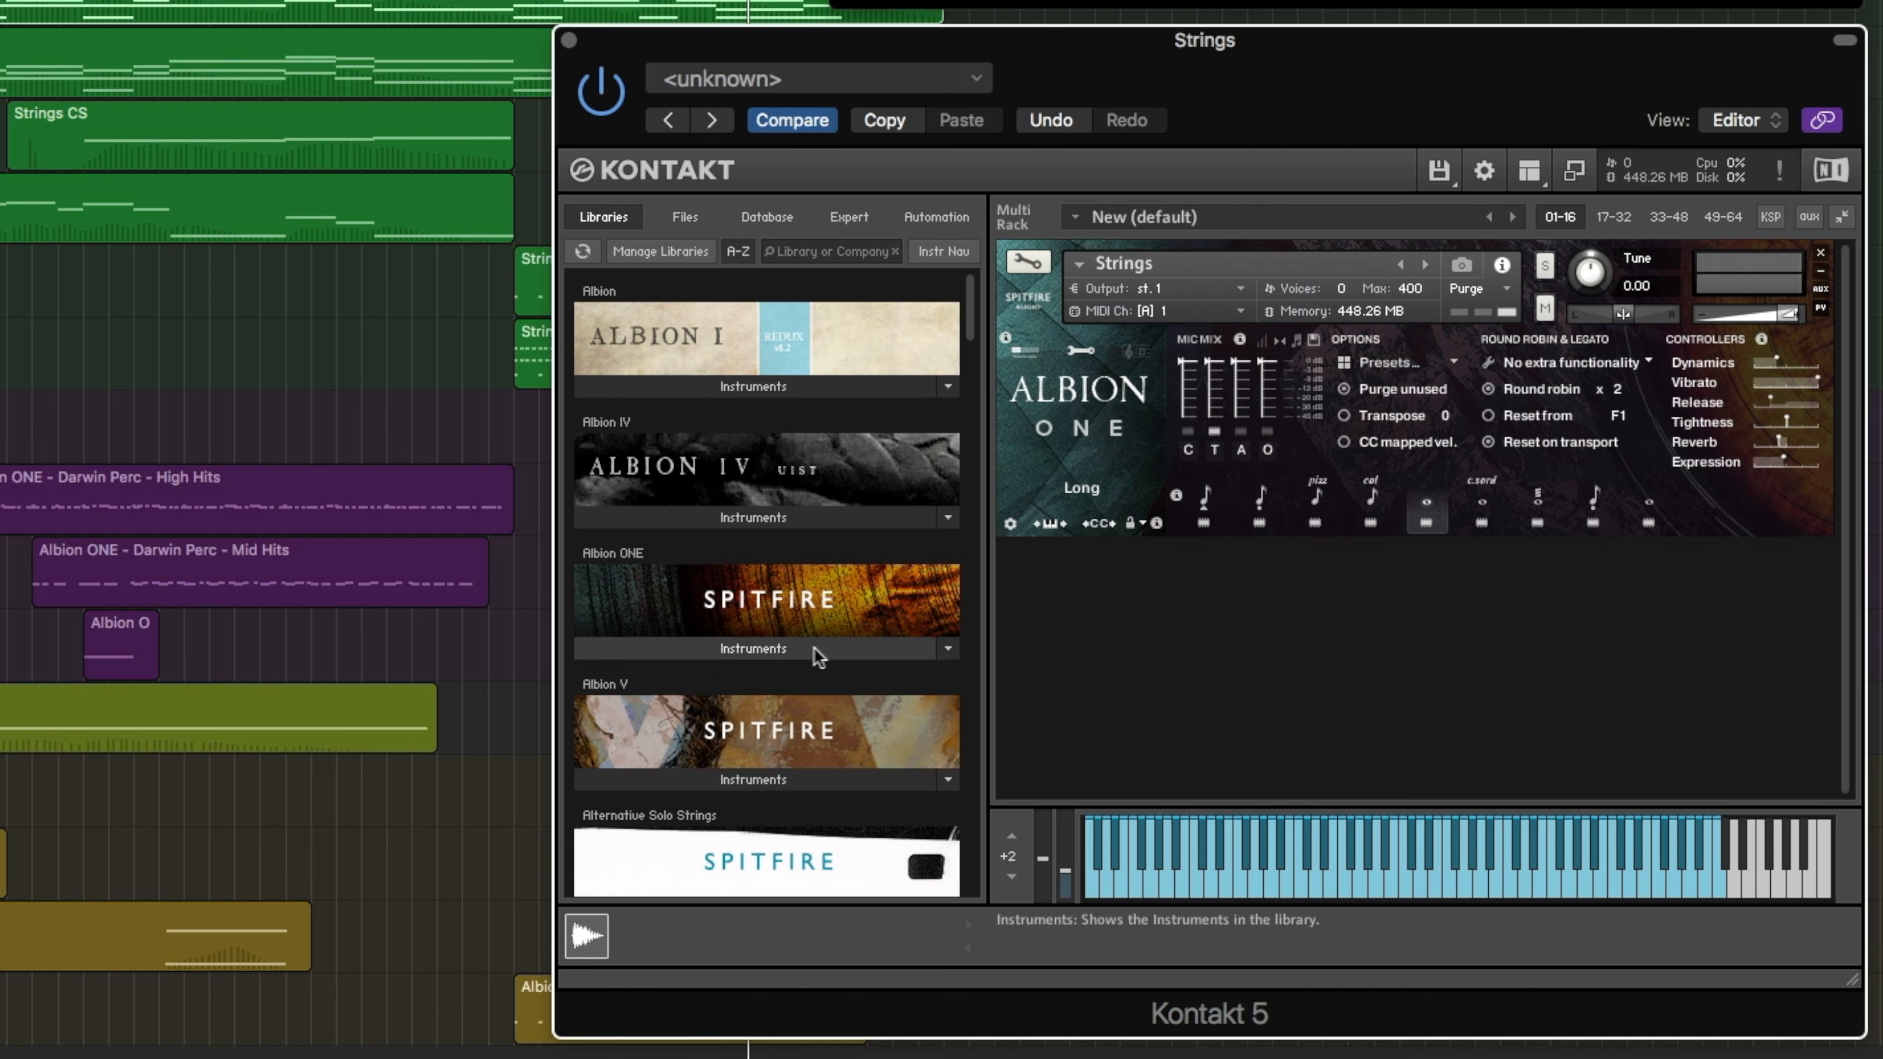
pyautogui.click(1286, 729)
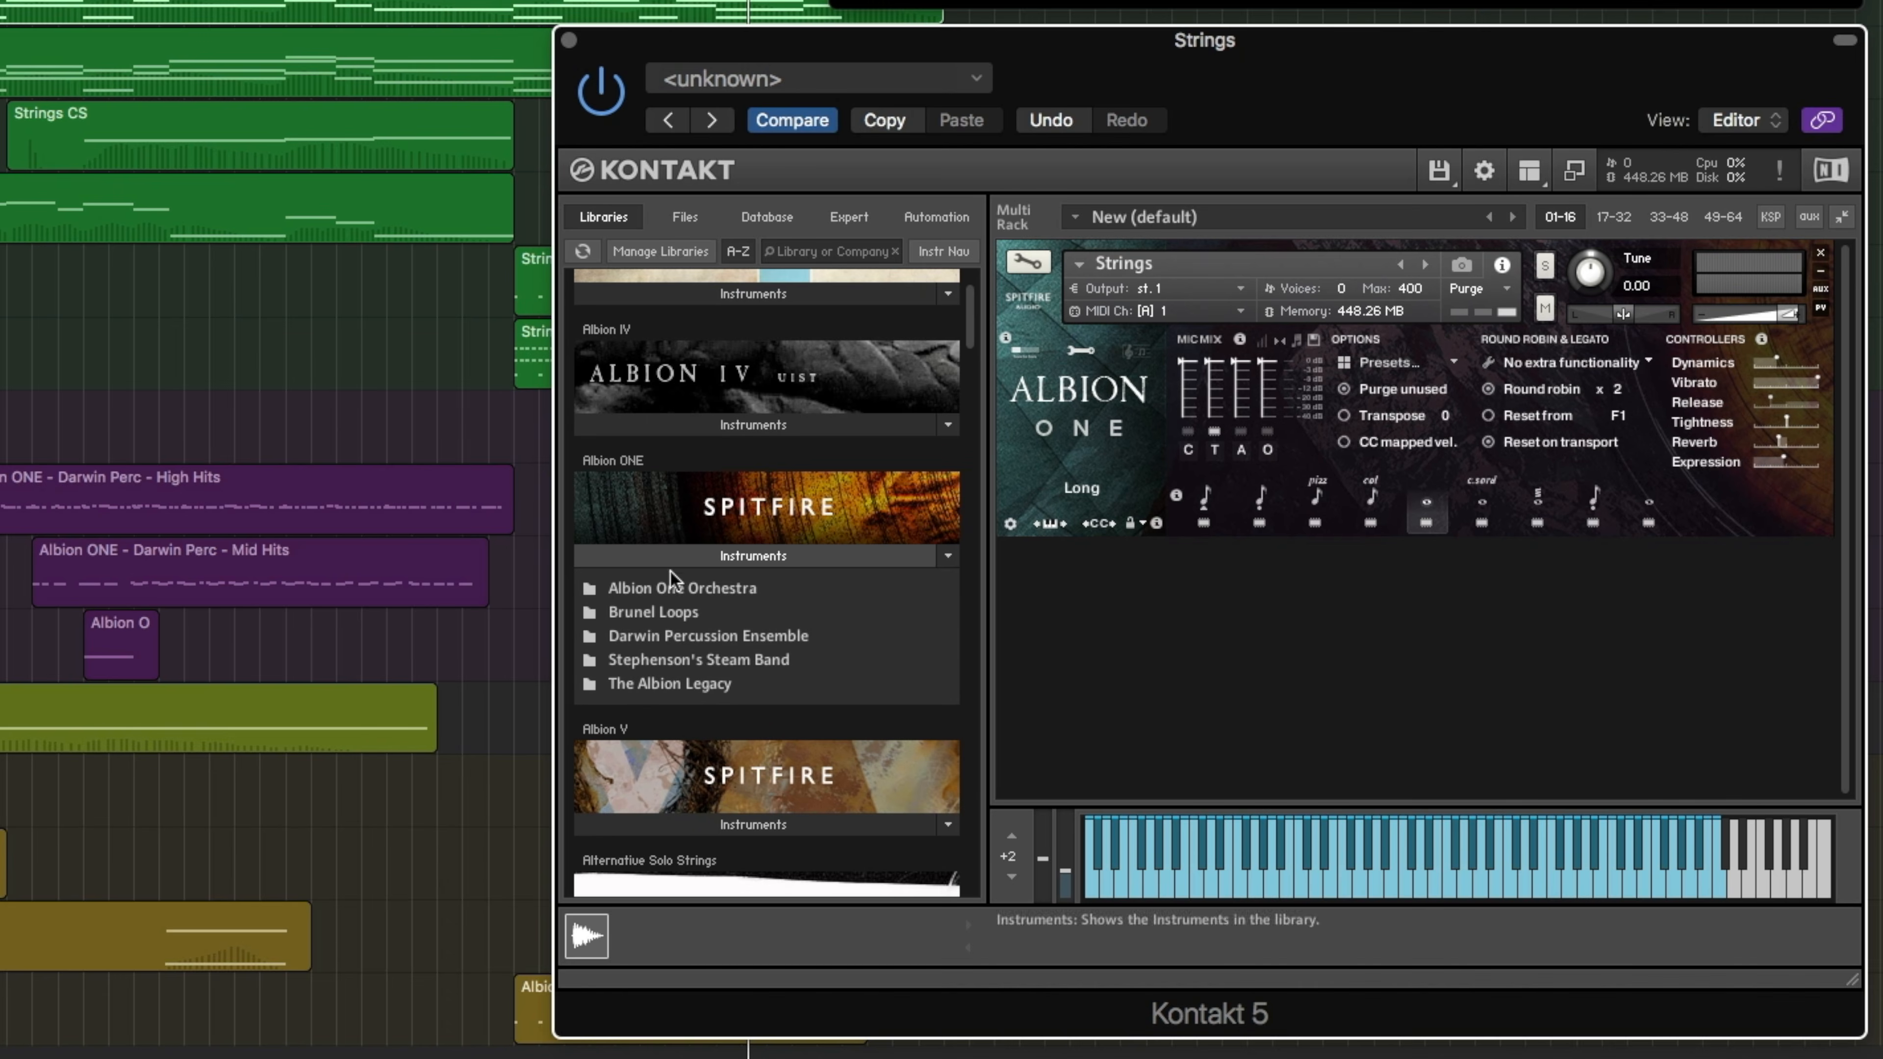
pyautogui.click(662, 589)
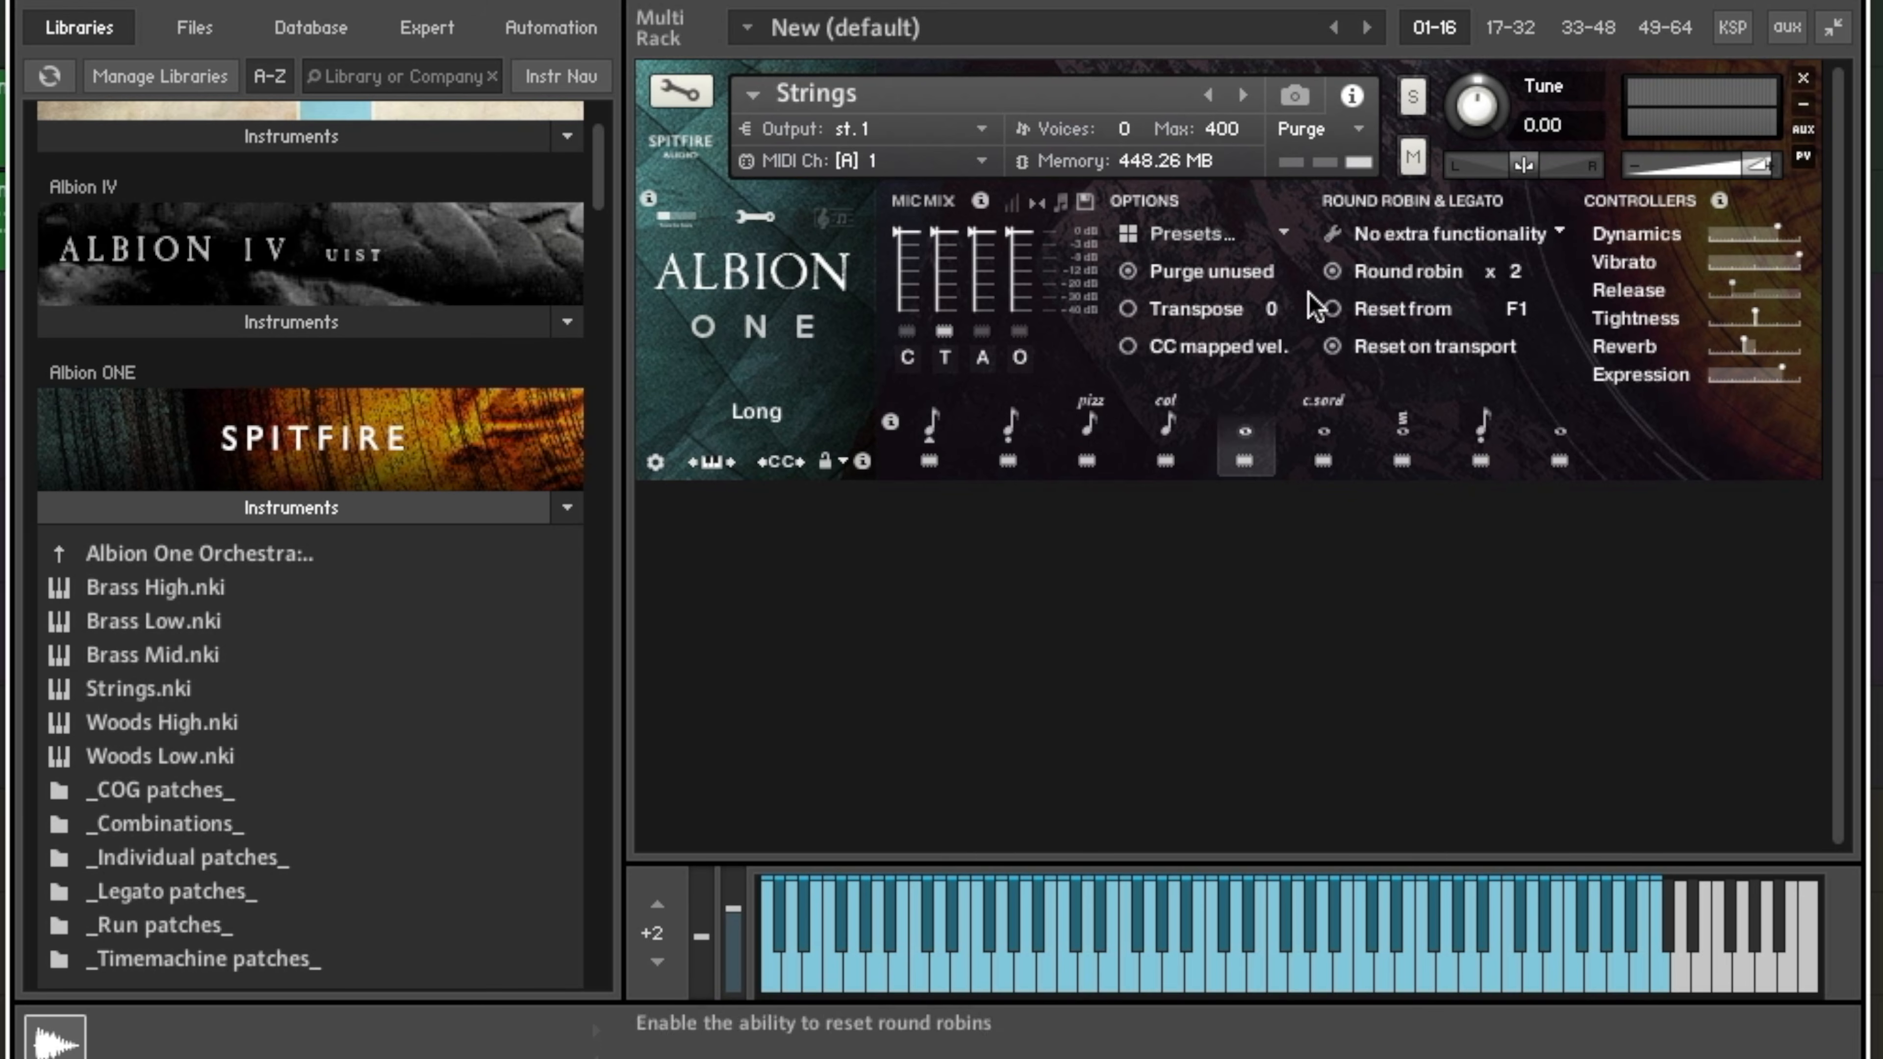
# Audition the Strings patch's Spiccato, Spic/Stac, Pizzicato and Long articulations, adjusting the Tightness controller for the short notes
pyautogui.click(929, 426)
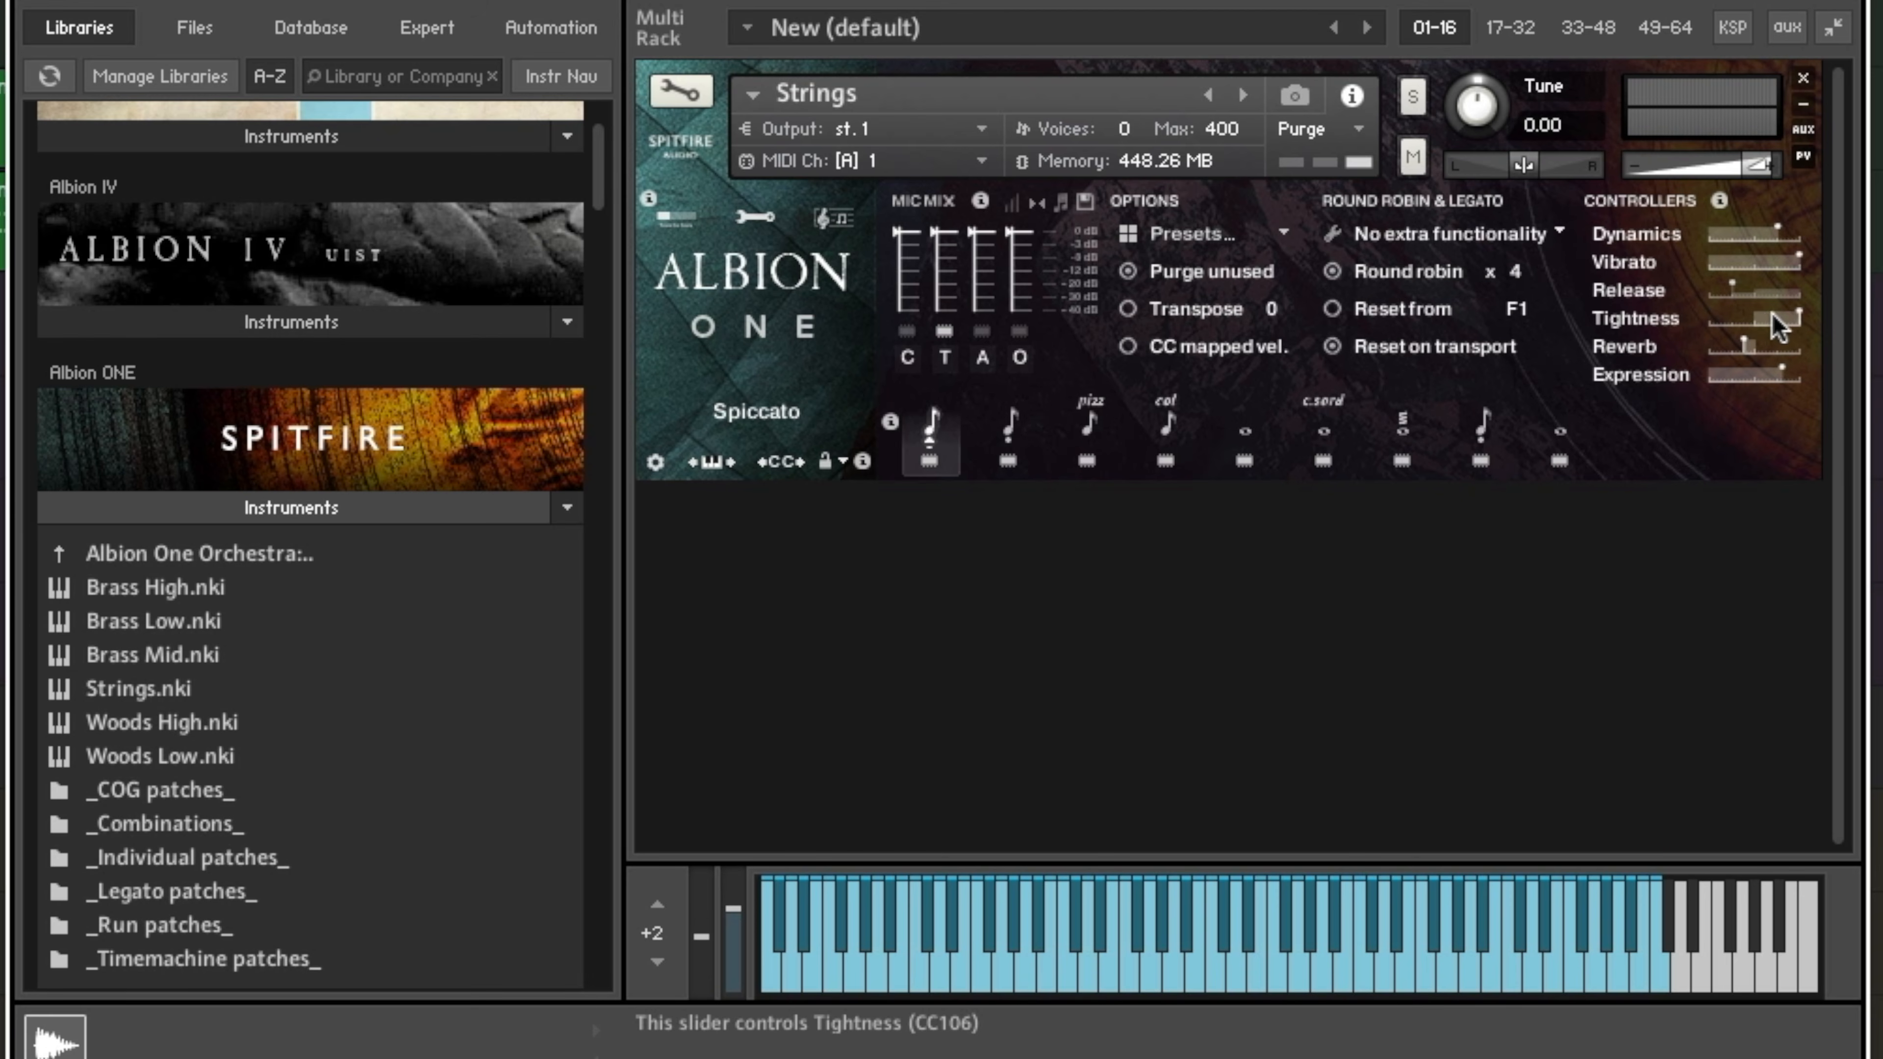
pyautogui.moveTo(1779, 316); pyautogui.dragTo(1744, 326)
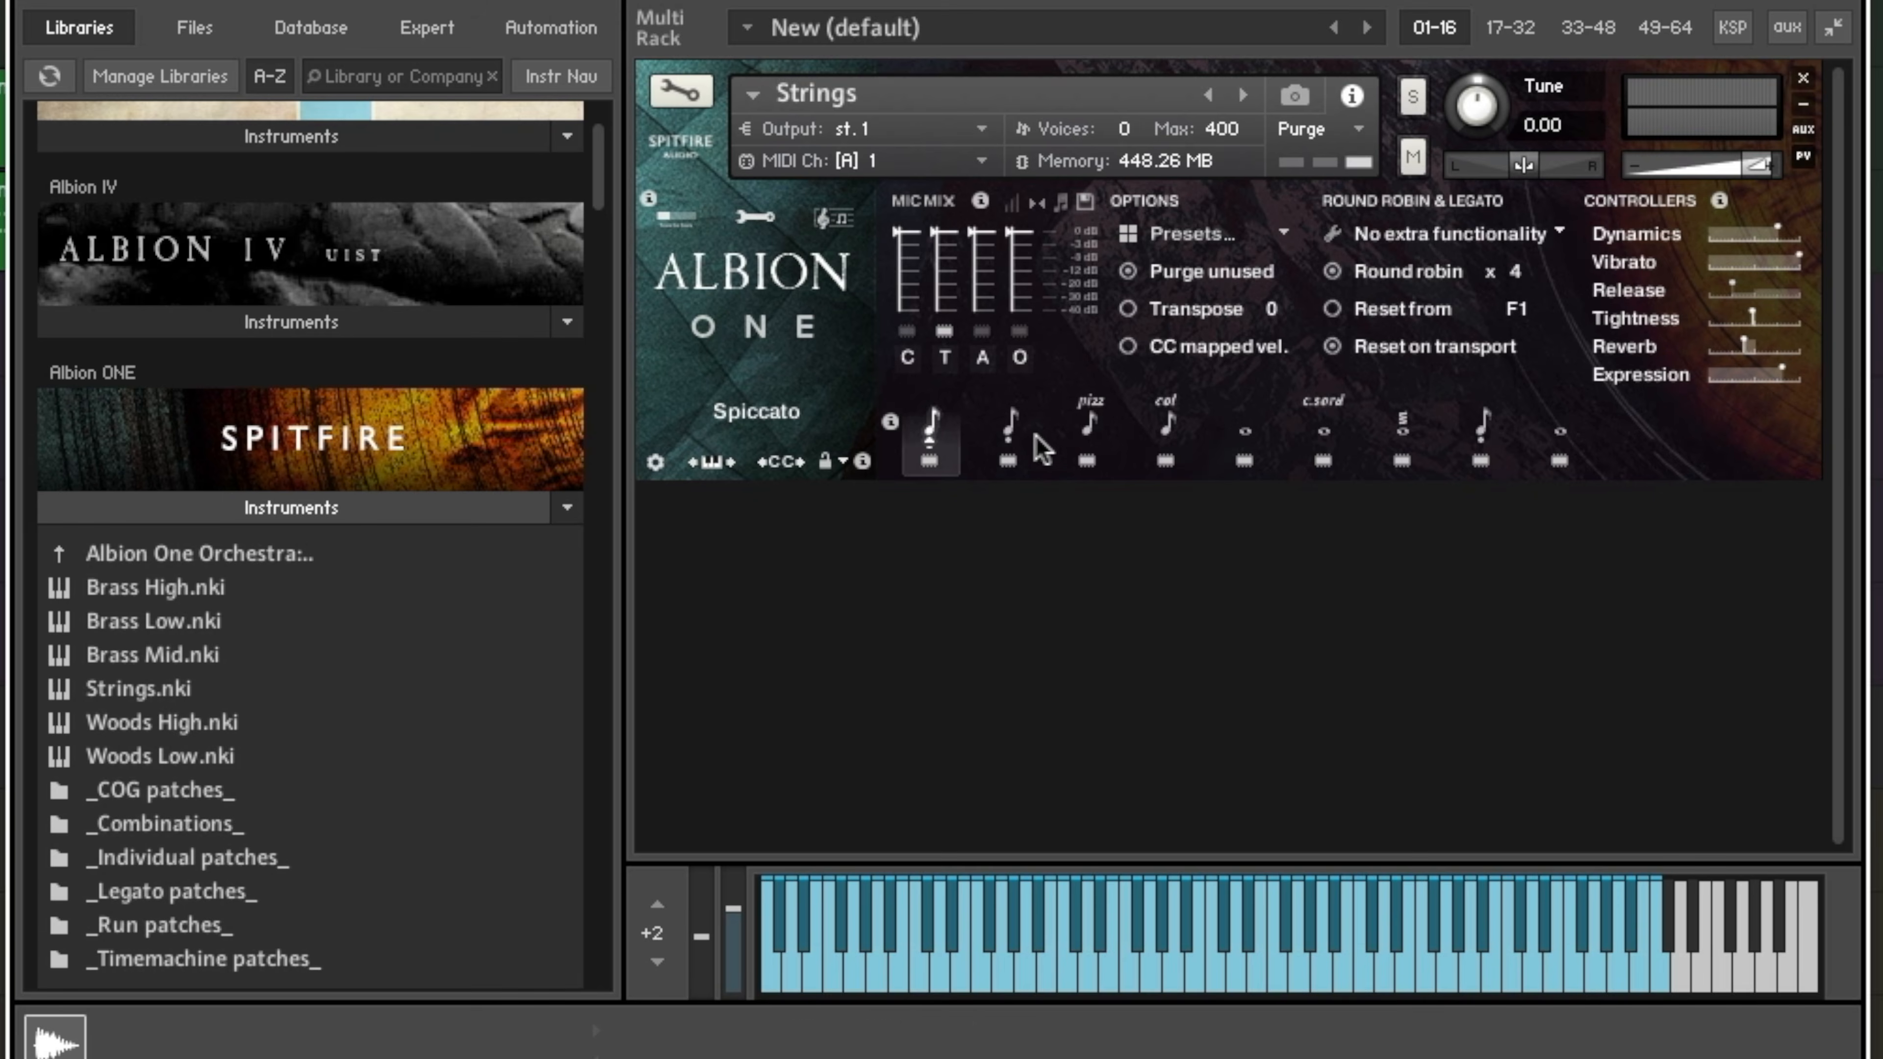
pyautogui.click(1034, 438)
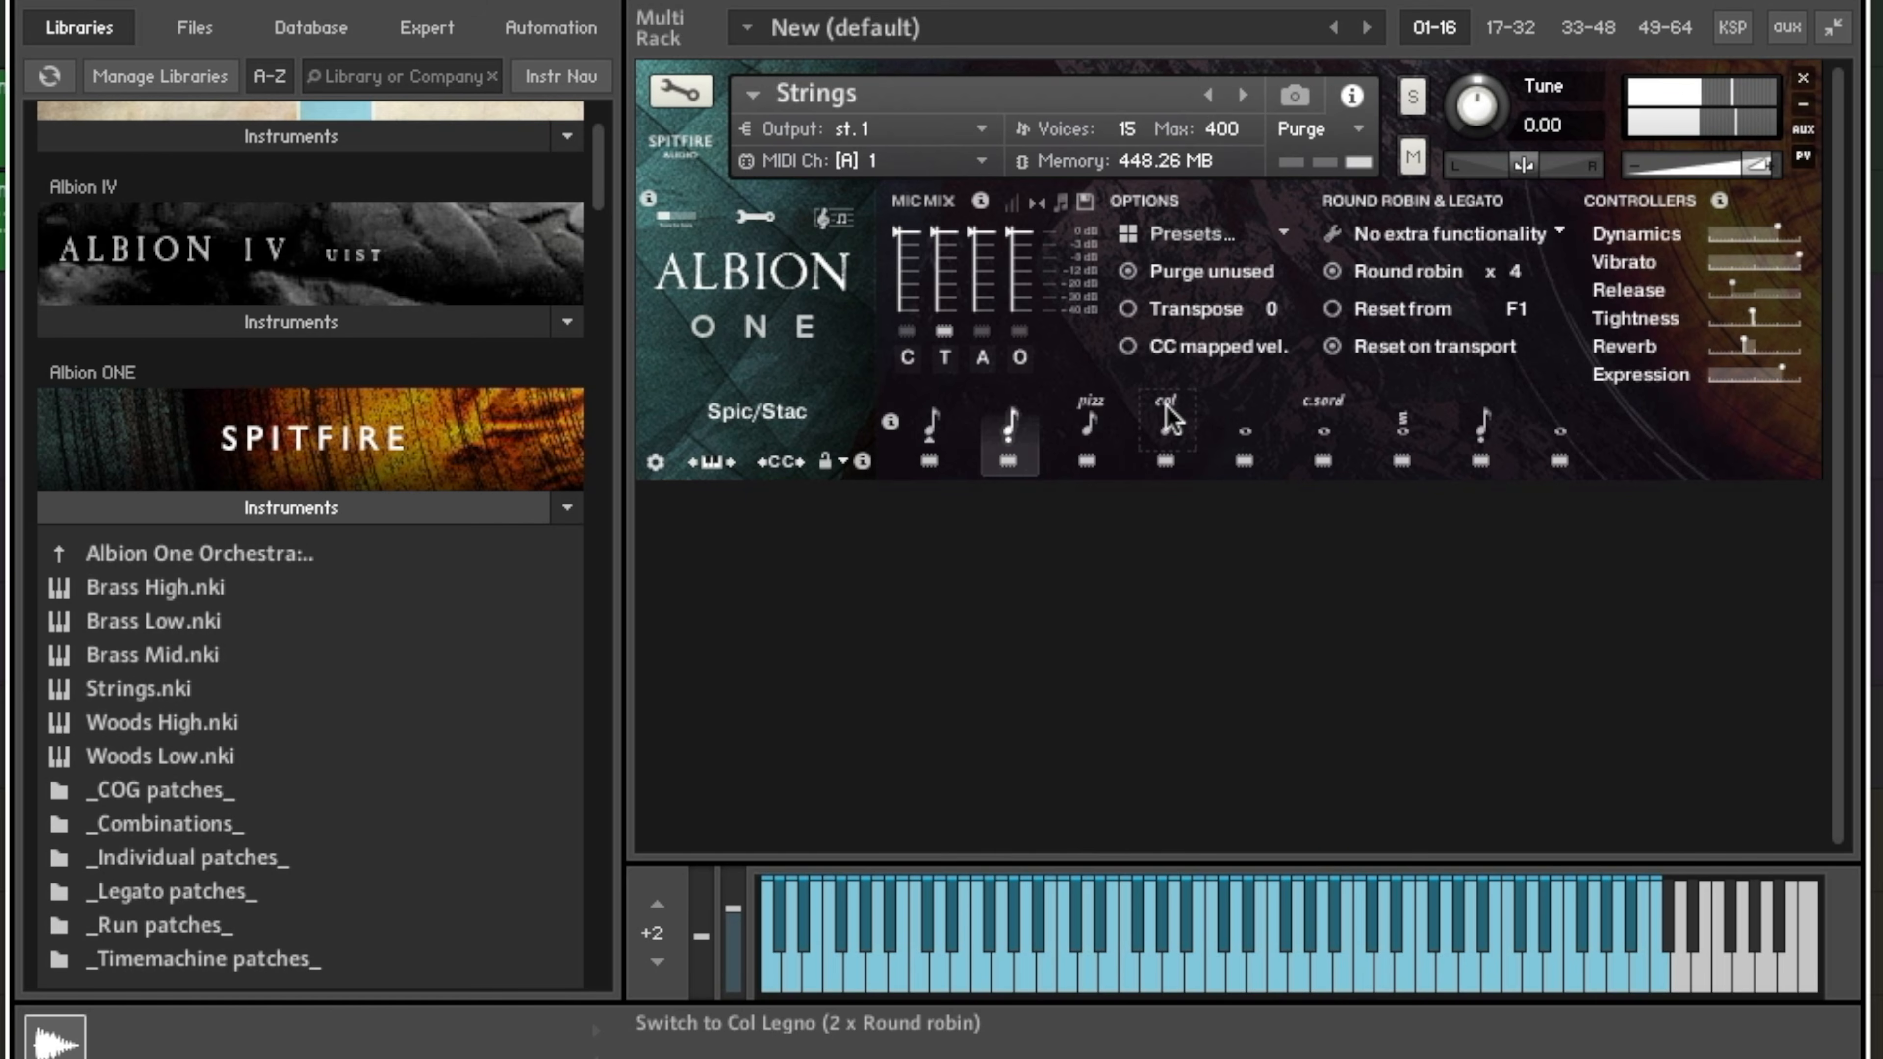
pyautogui.click(1090, 419)
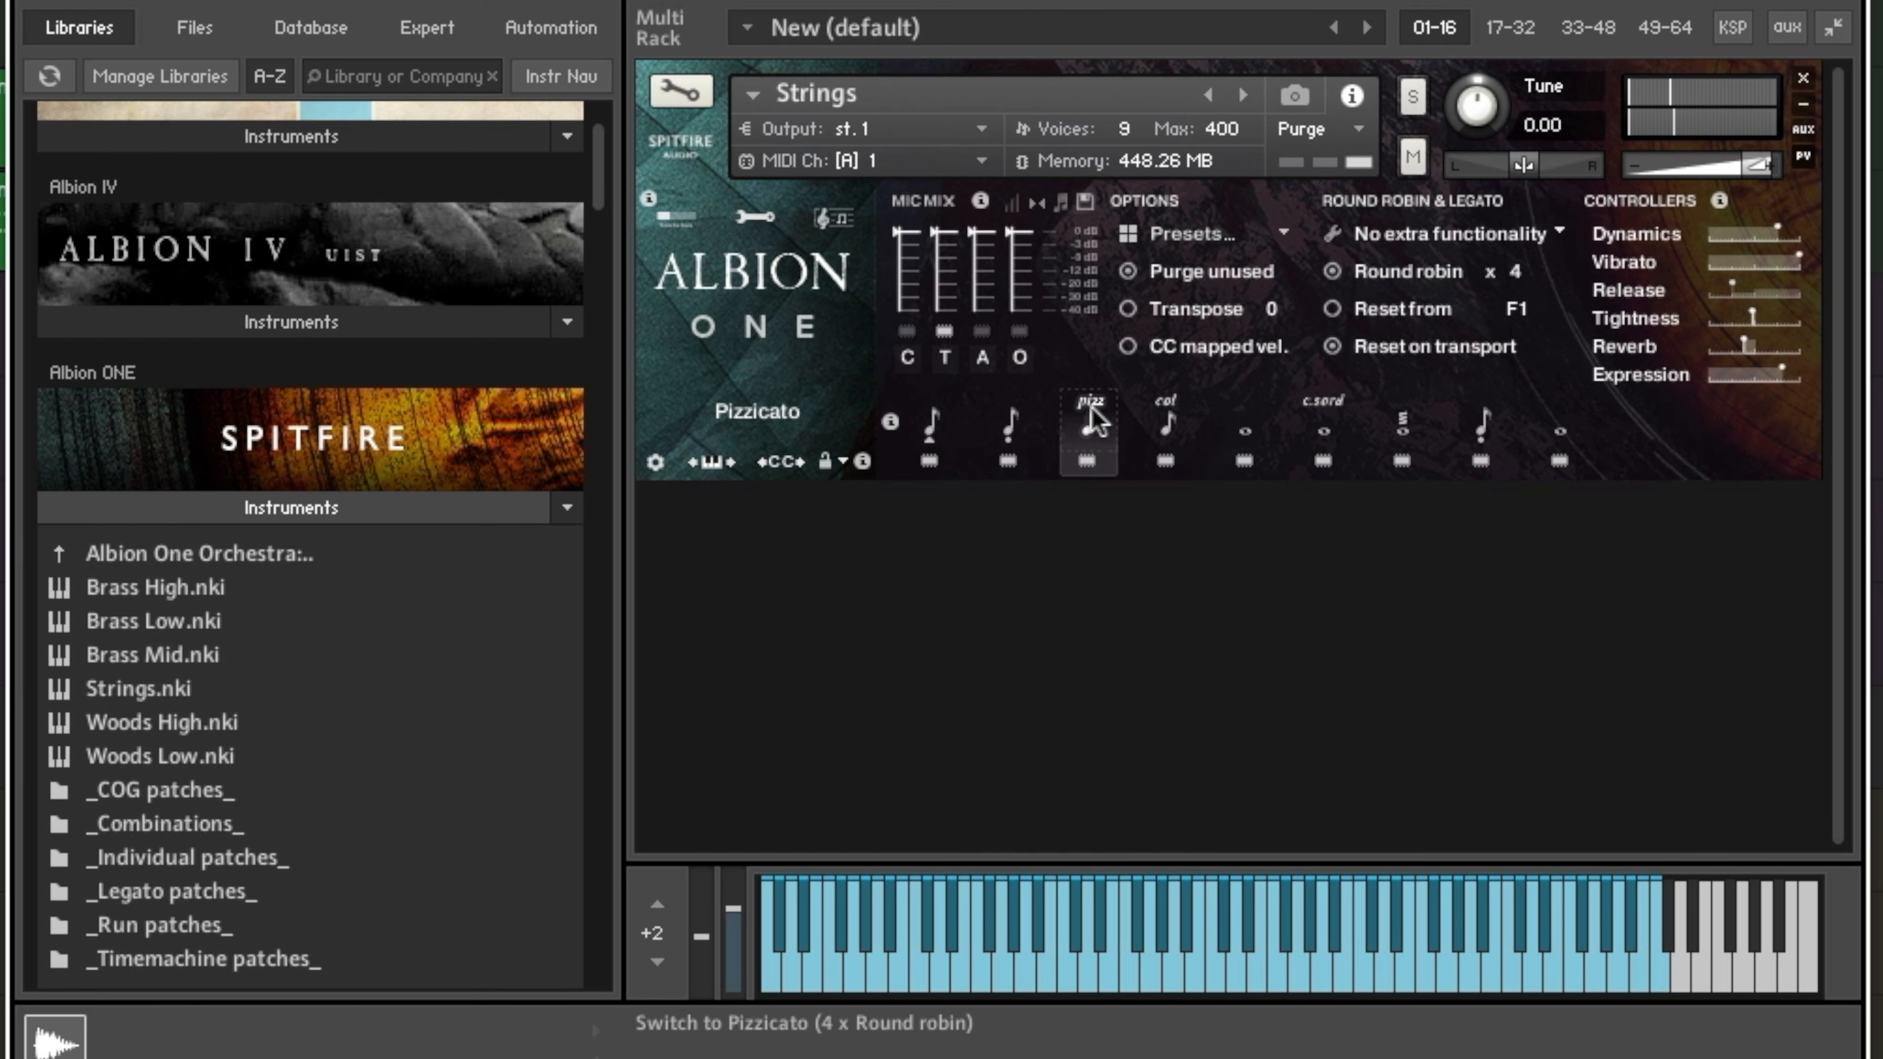
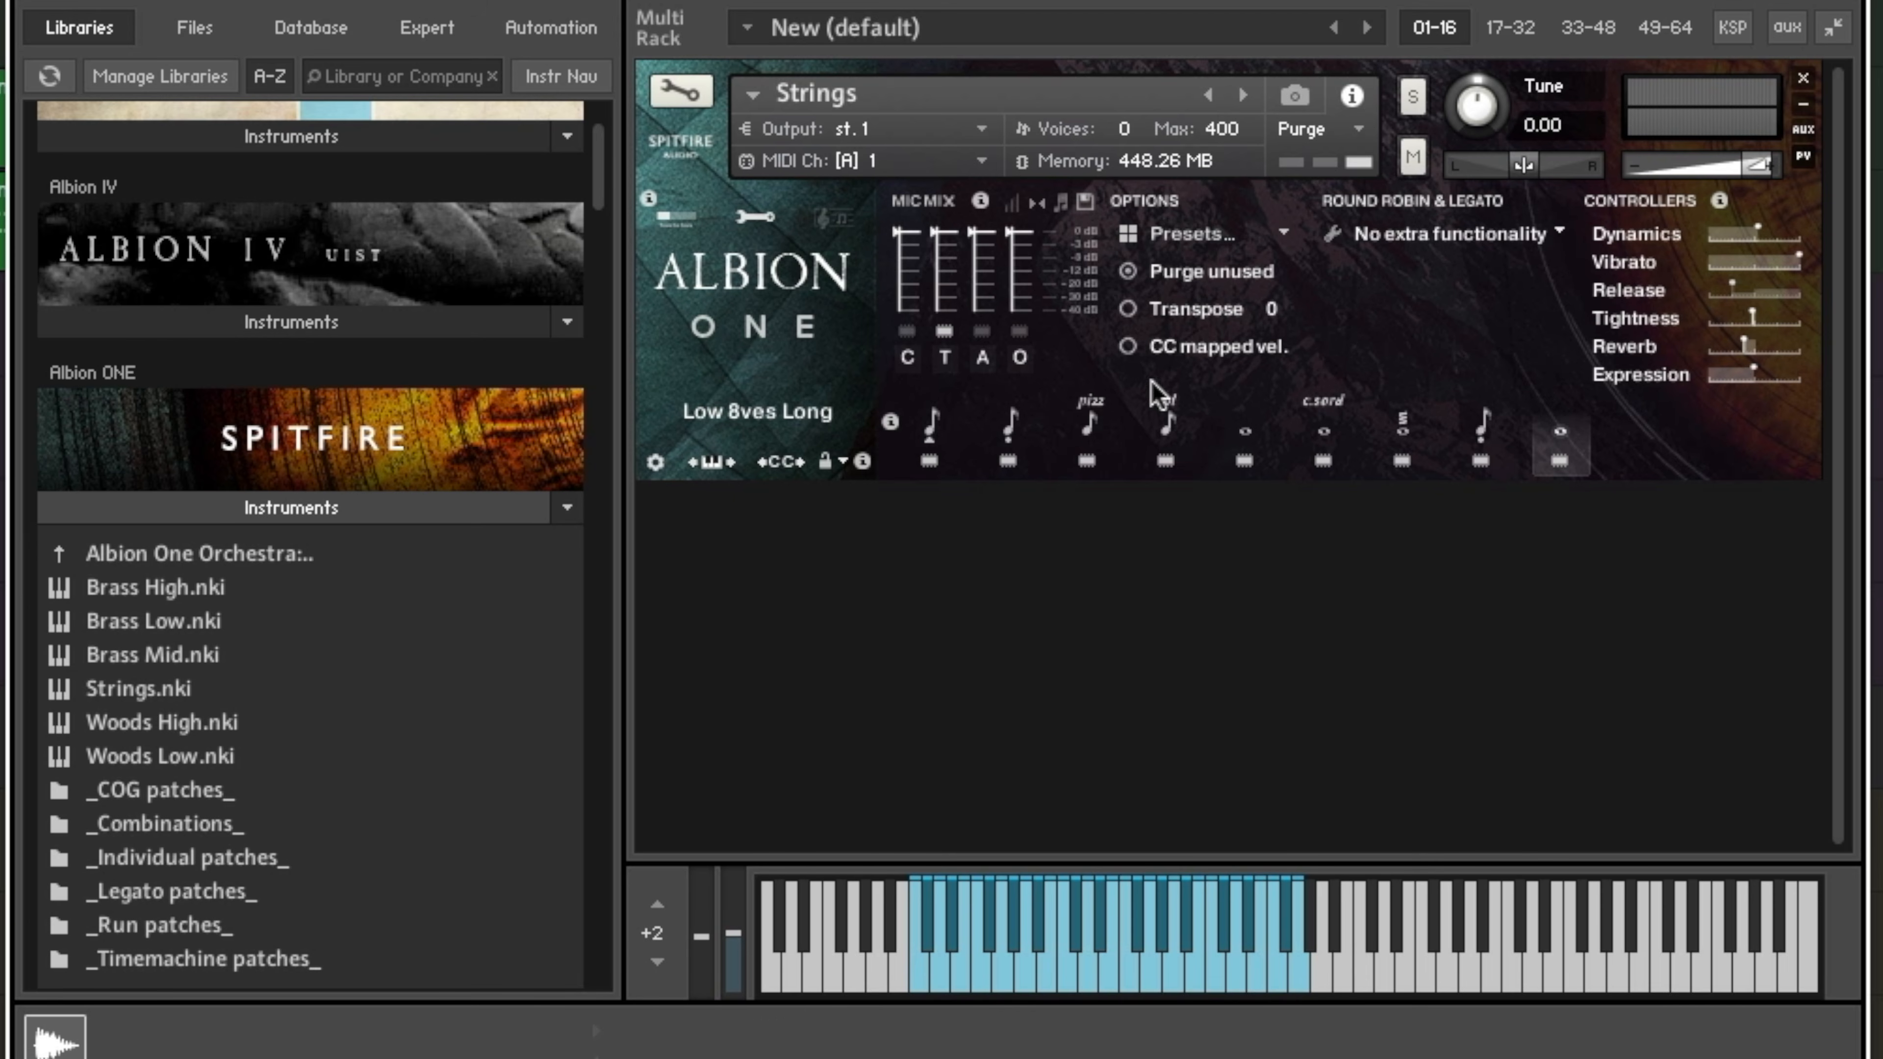
pyautogui.click(1243, 437)
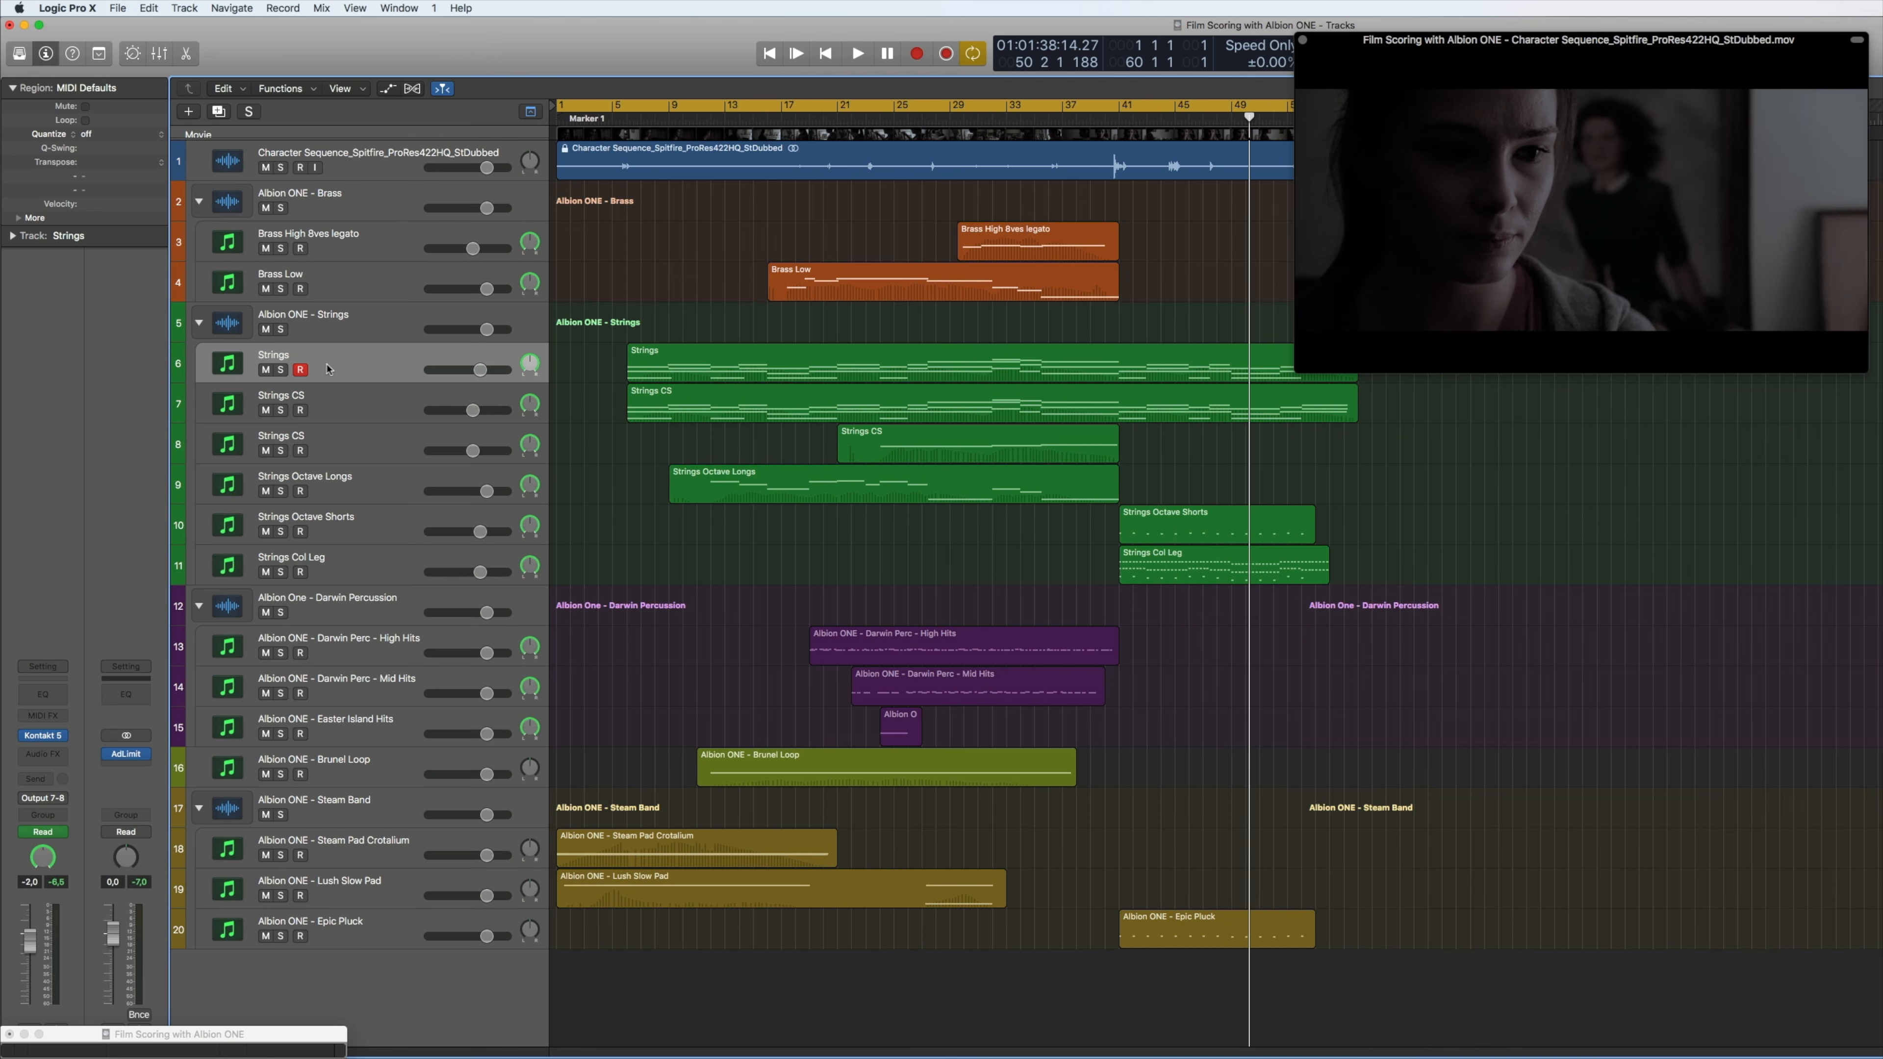
# Solo the Strings tracks together with the film's audio track and play the cue
pyautogui.click(334, 366)
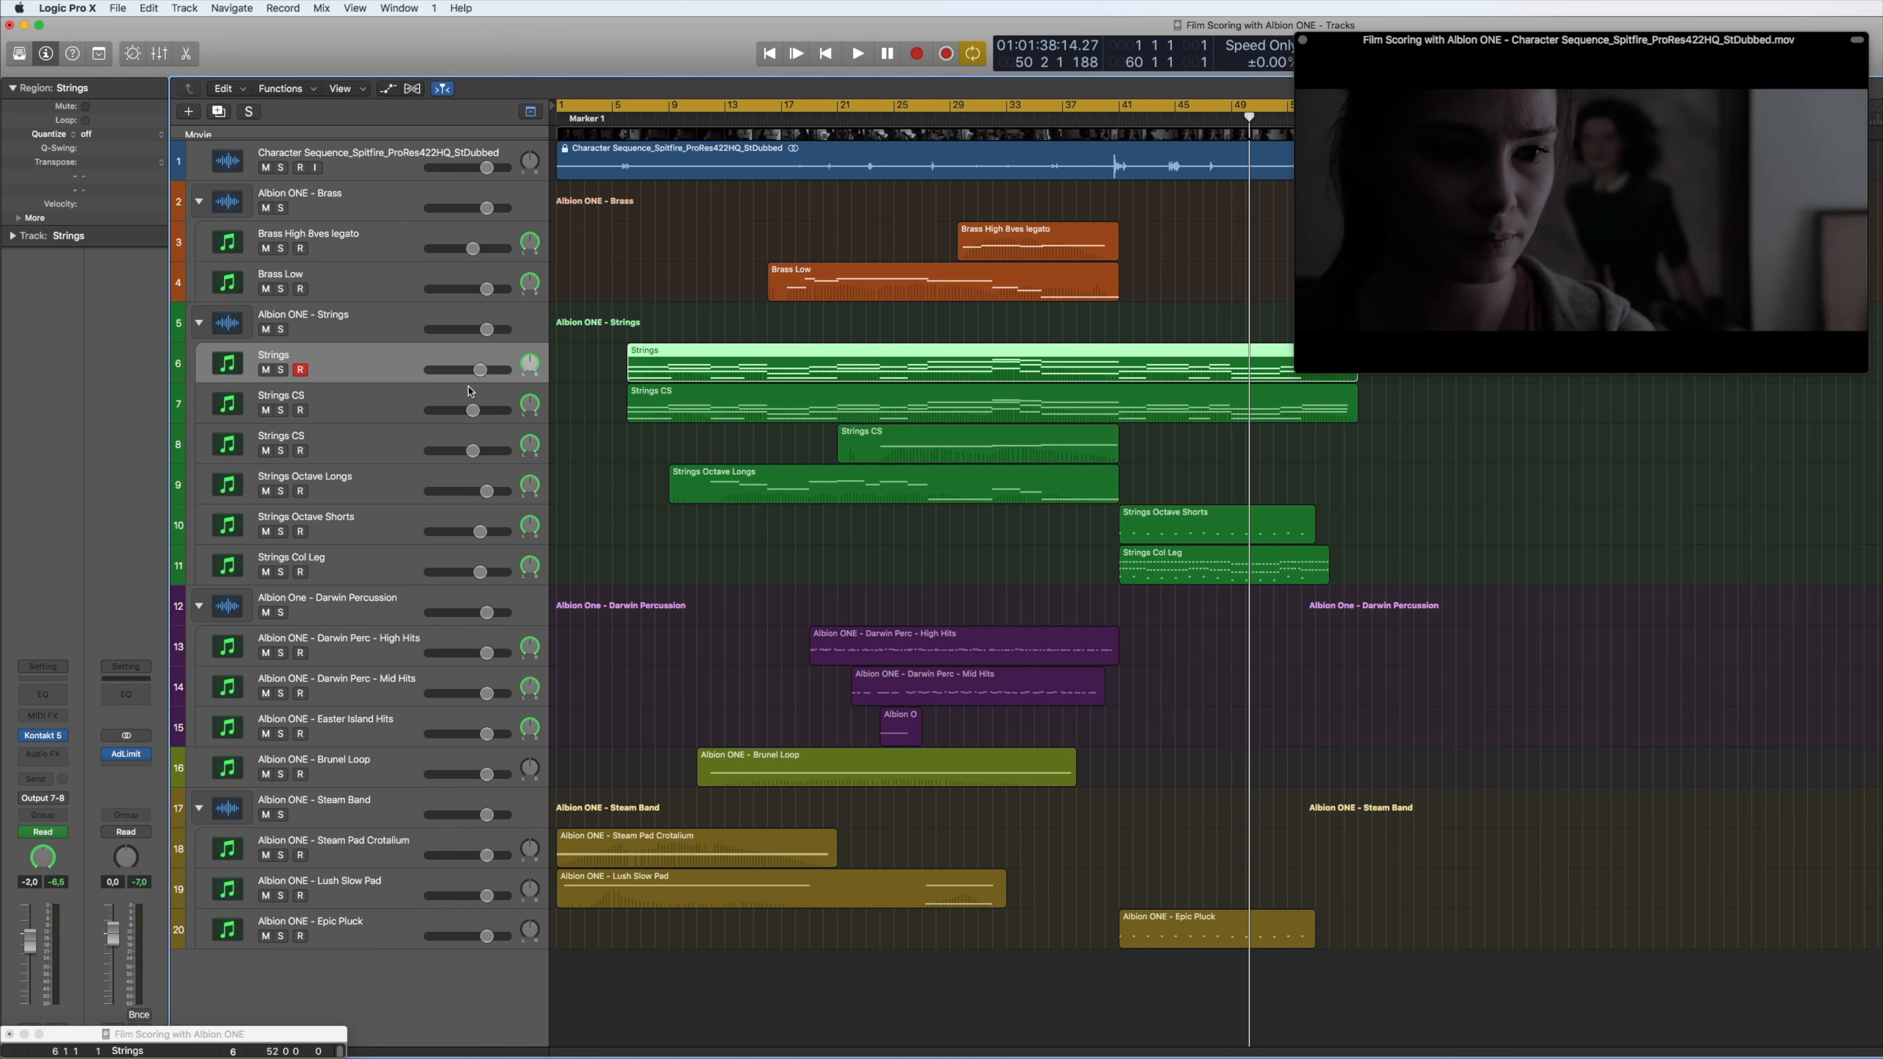
pyautogui.hotkey('ctrl', 's')
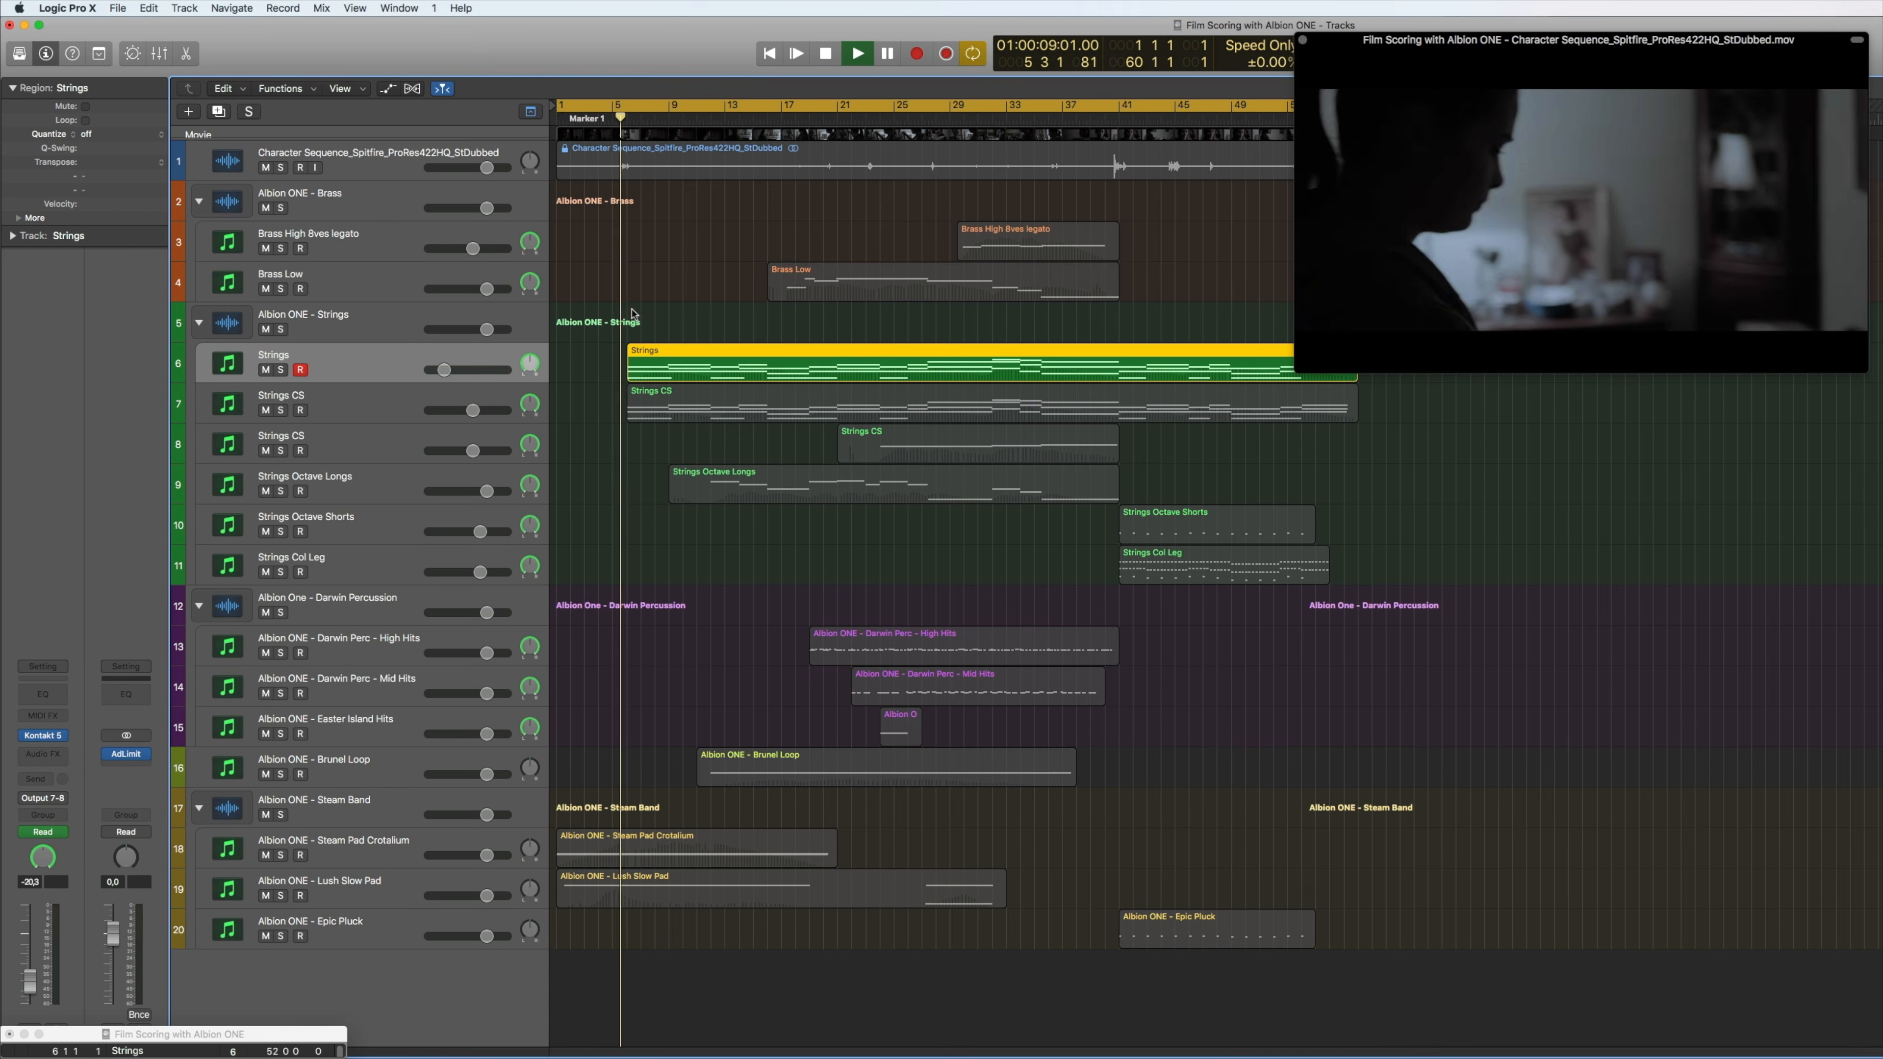
pyautogui.press('space')
pyautogui.press('space')
pyautogui.click(280, 167)
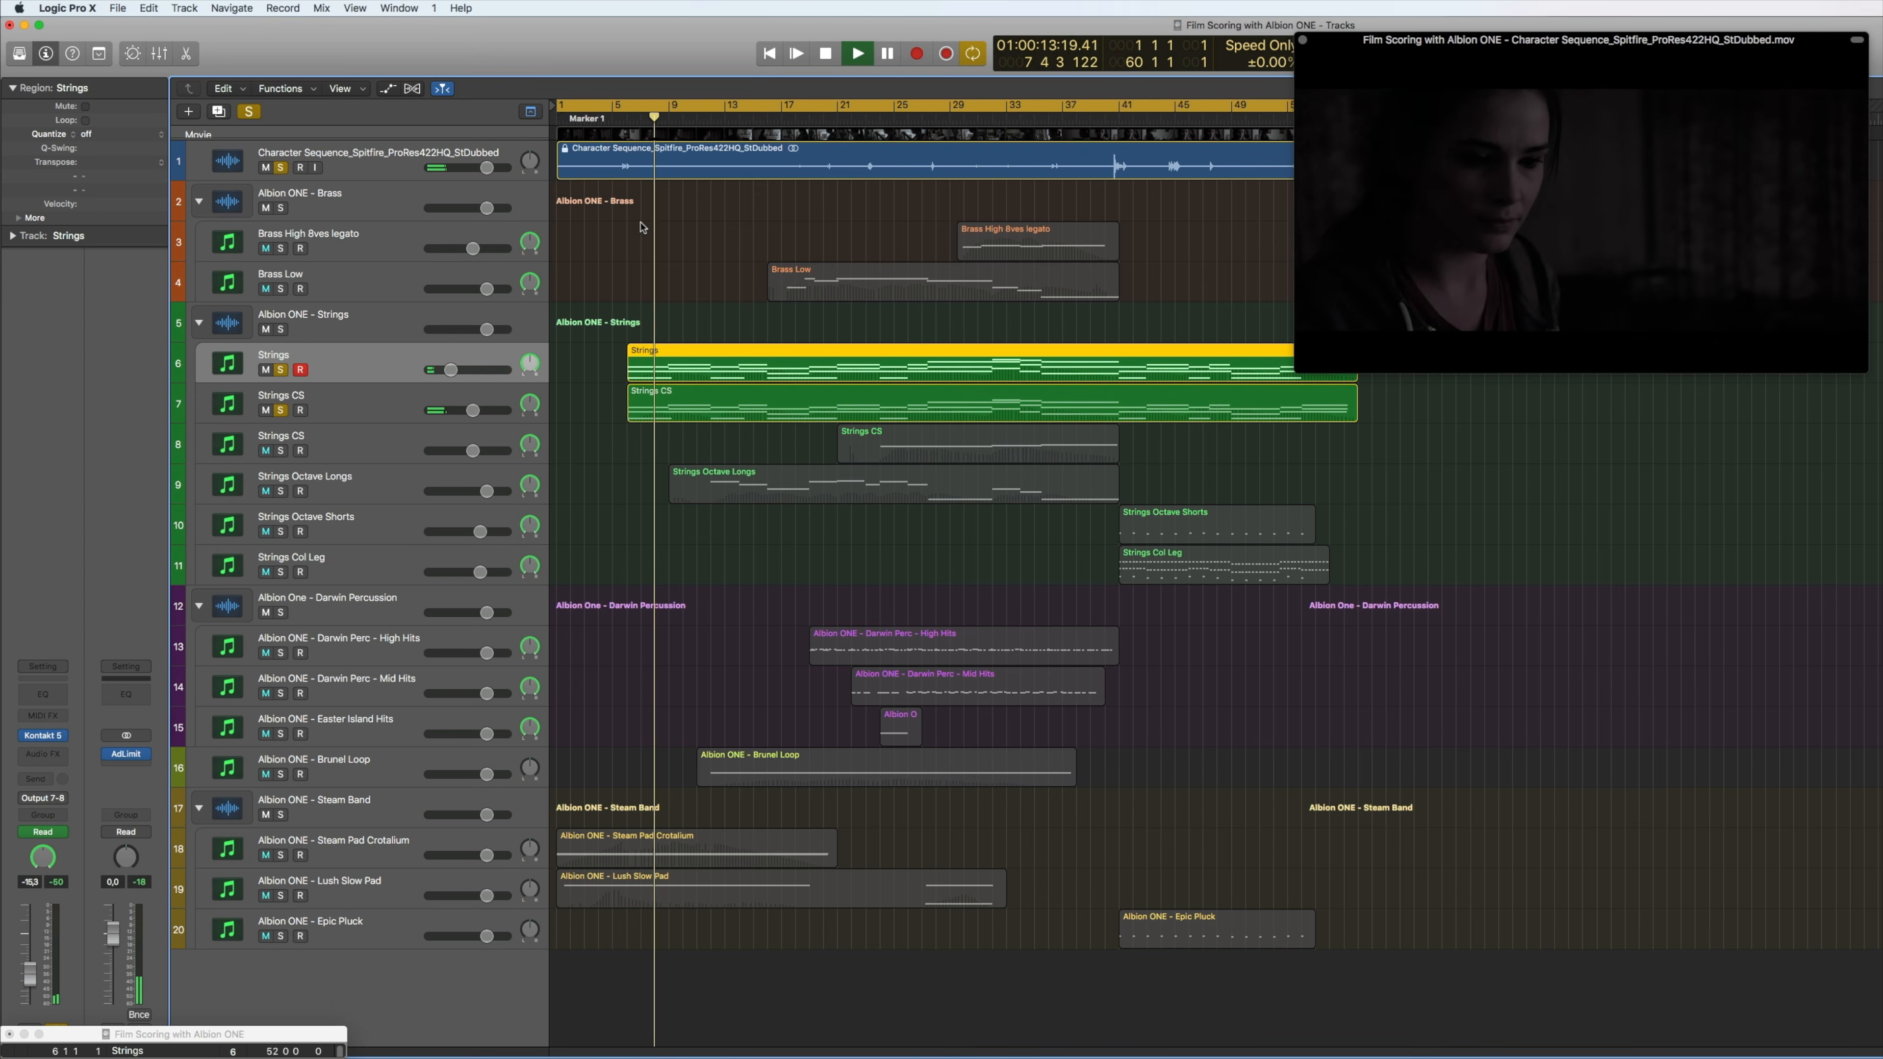
# Select the first Strings CS track, check the tracks' volume automation during playback, hide it again and stop playback
pyautogui.click(364, 409)
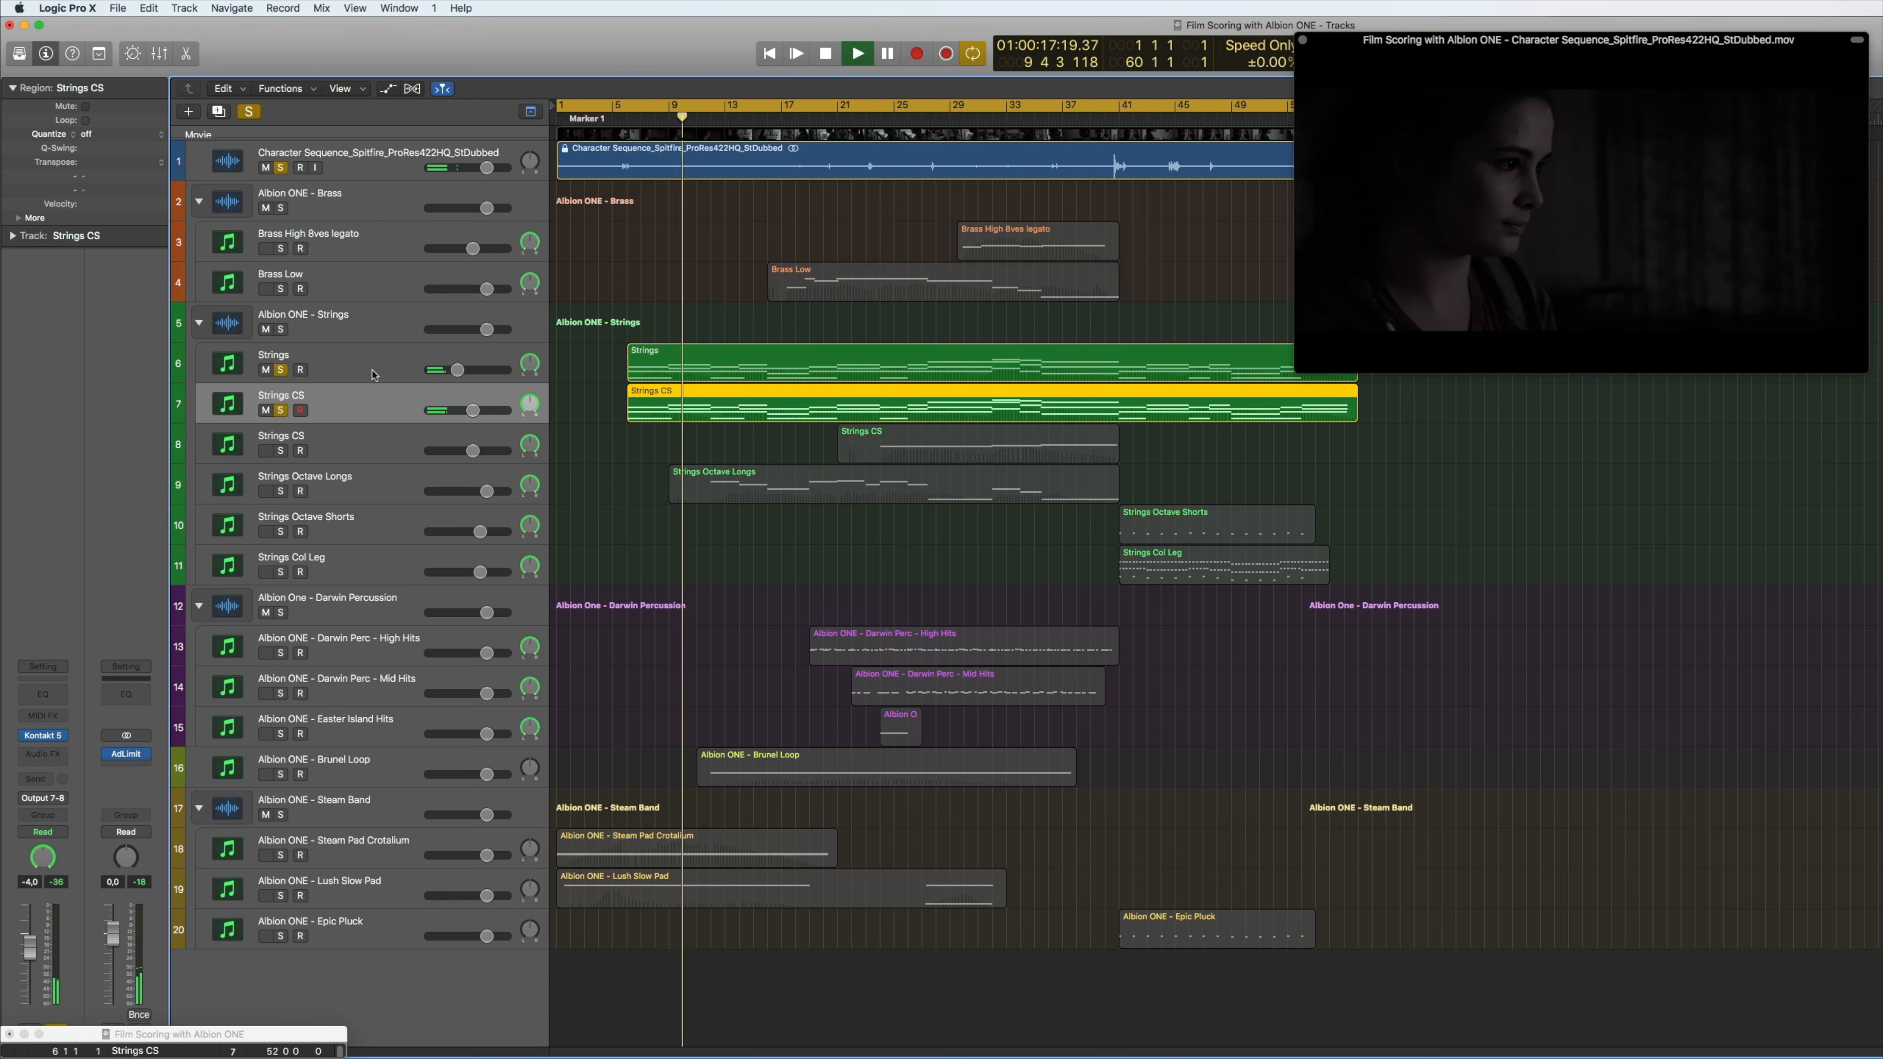
pyautogui.press('a')
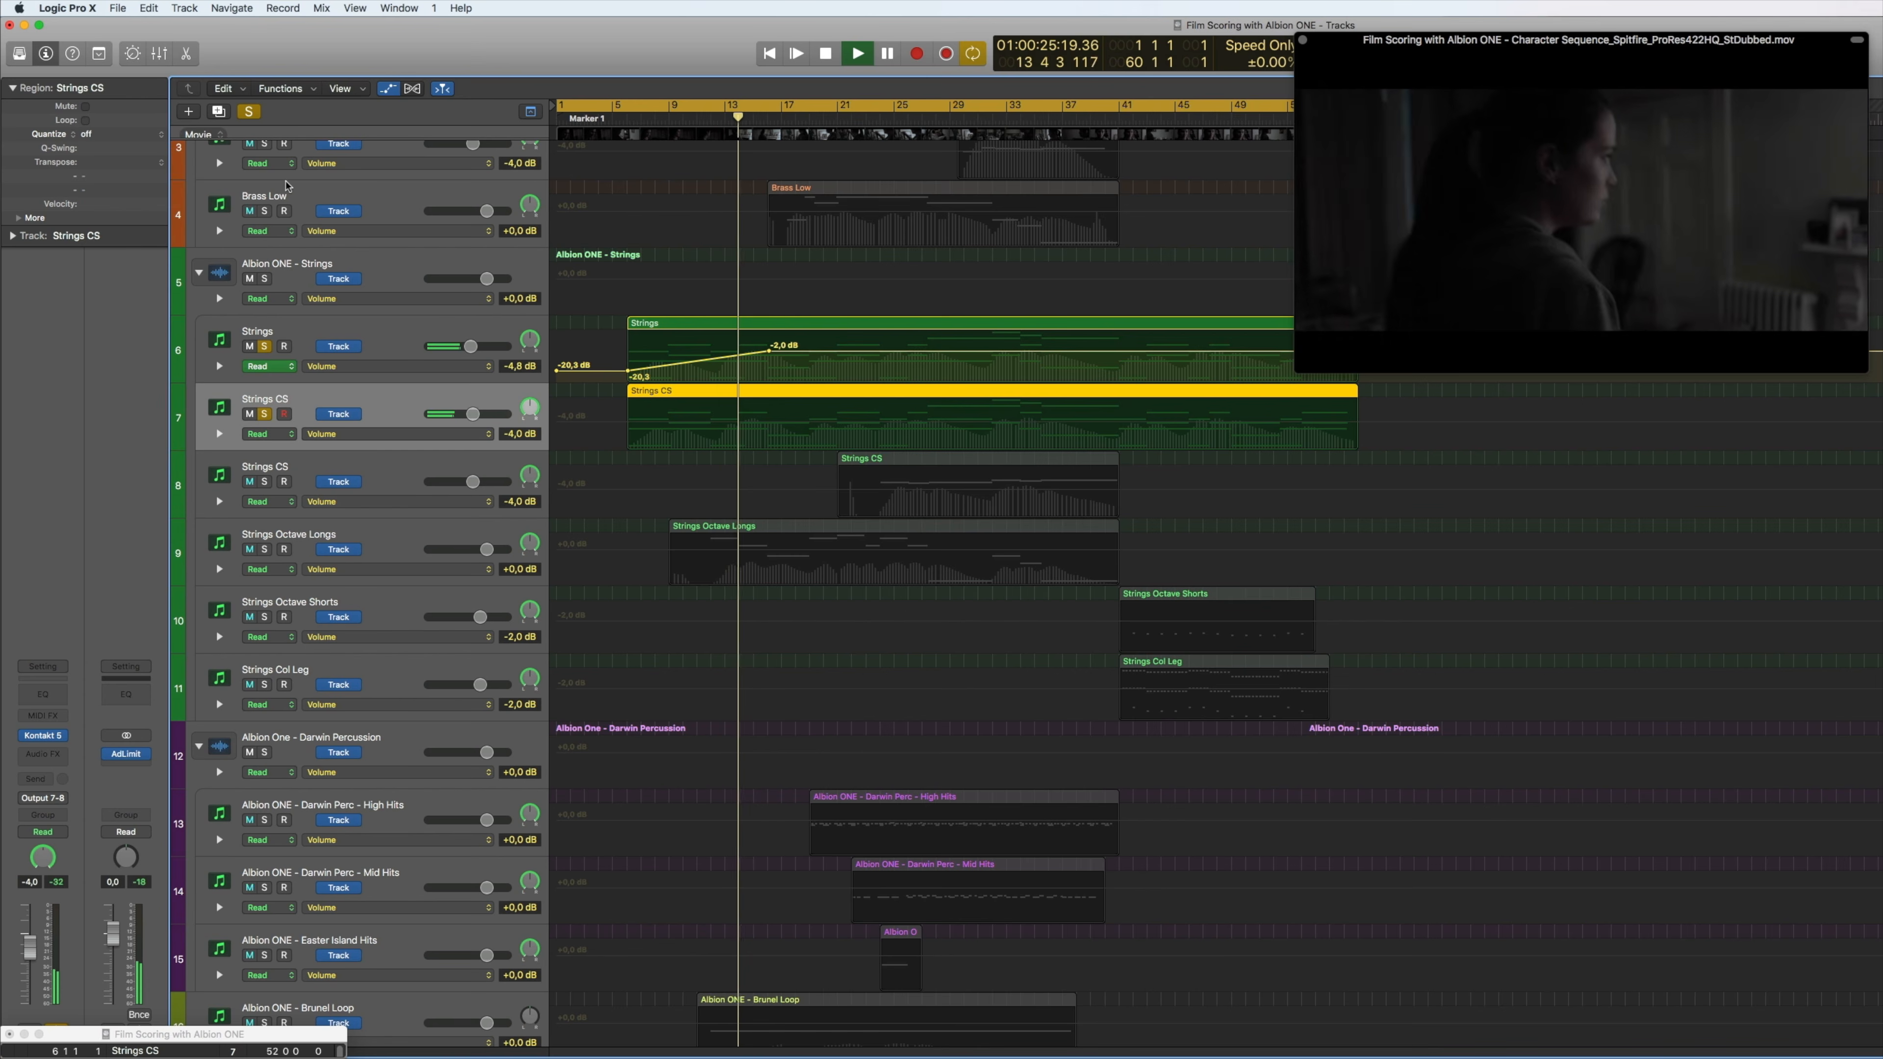
pyautogui.press('a')
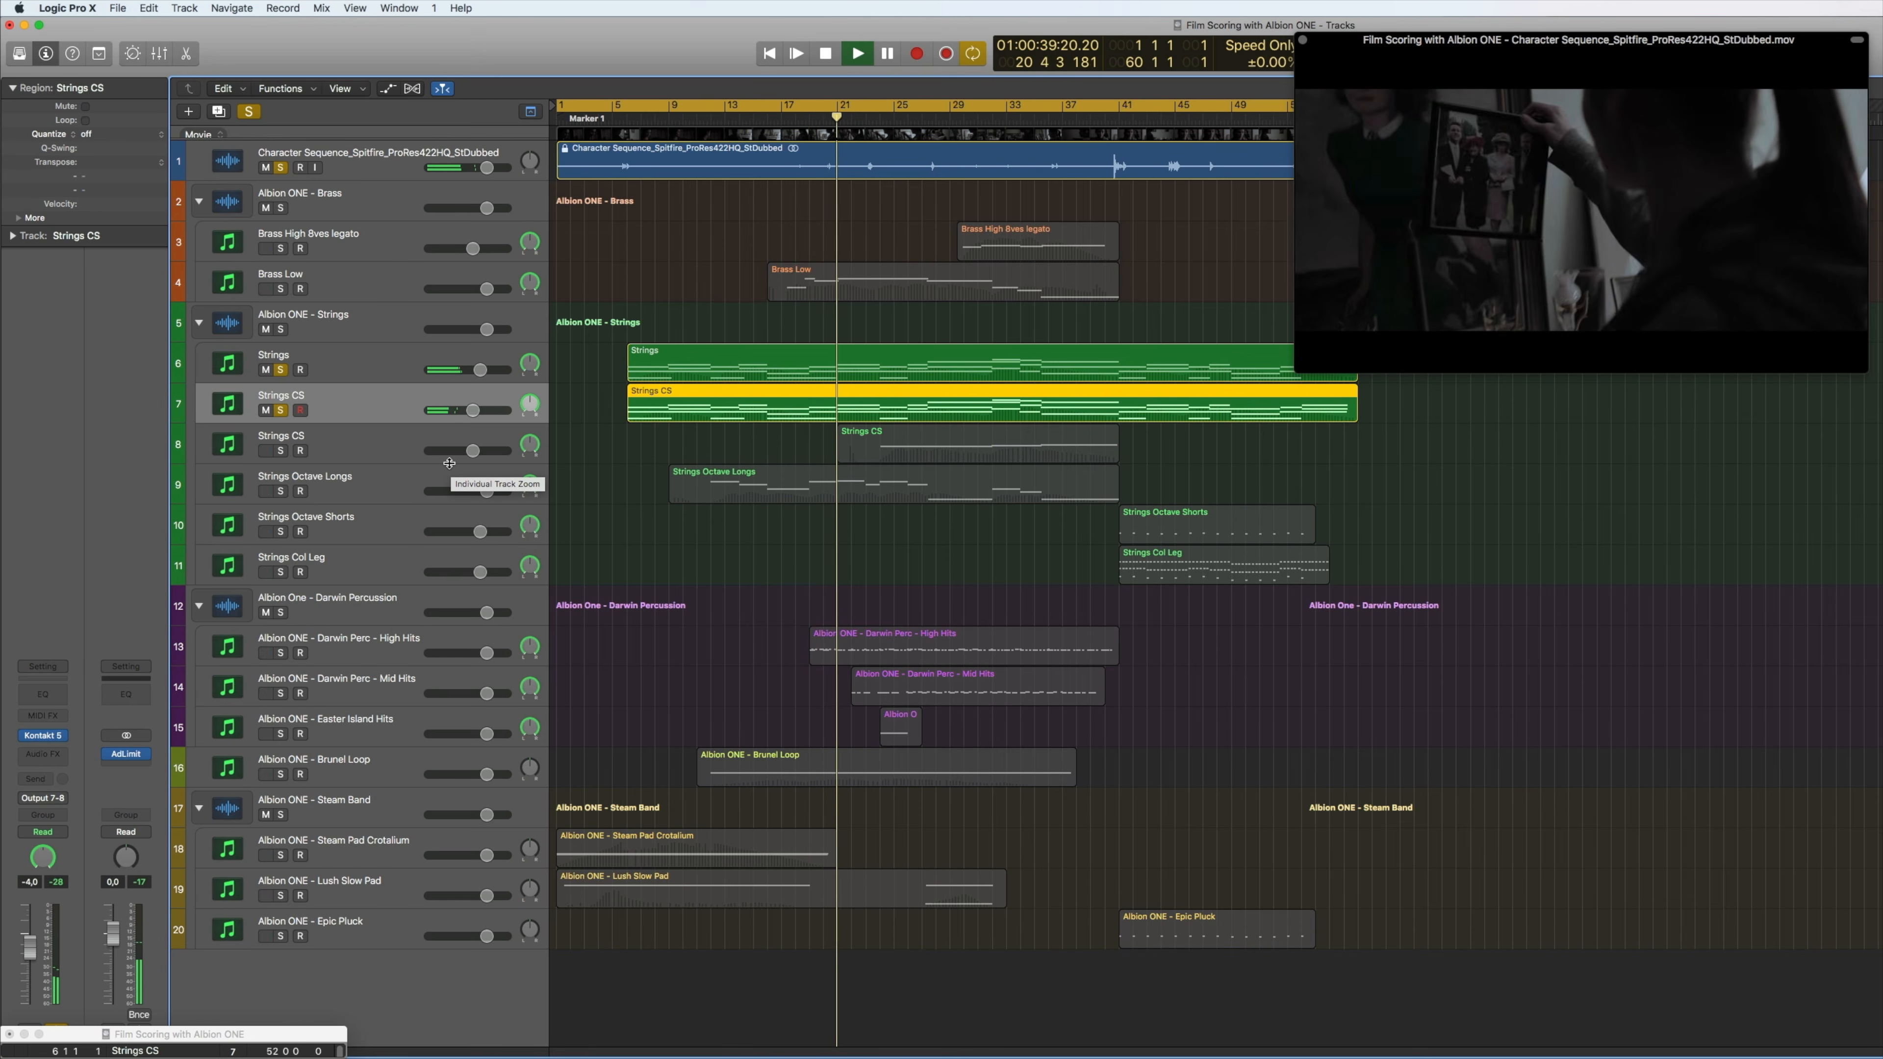
pyautogui.press('space')
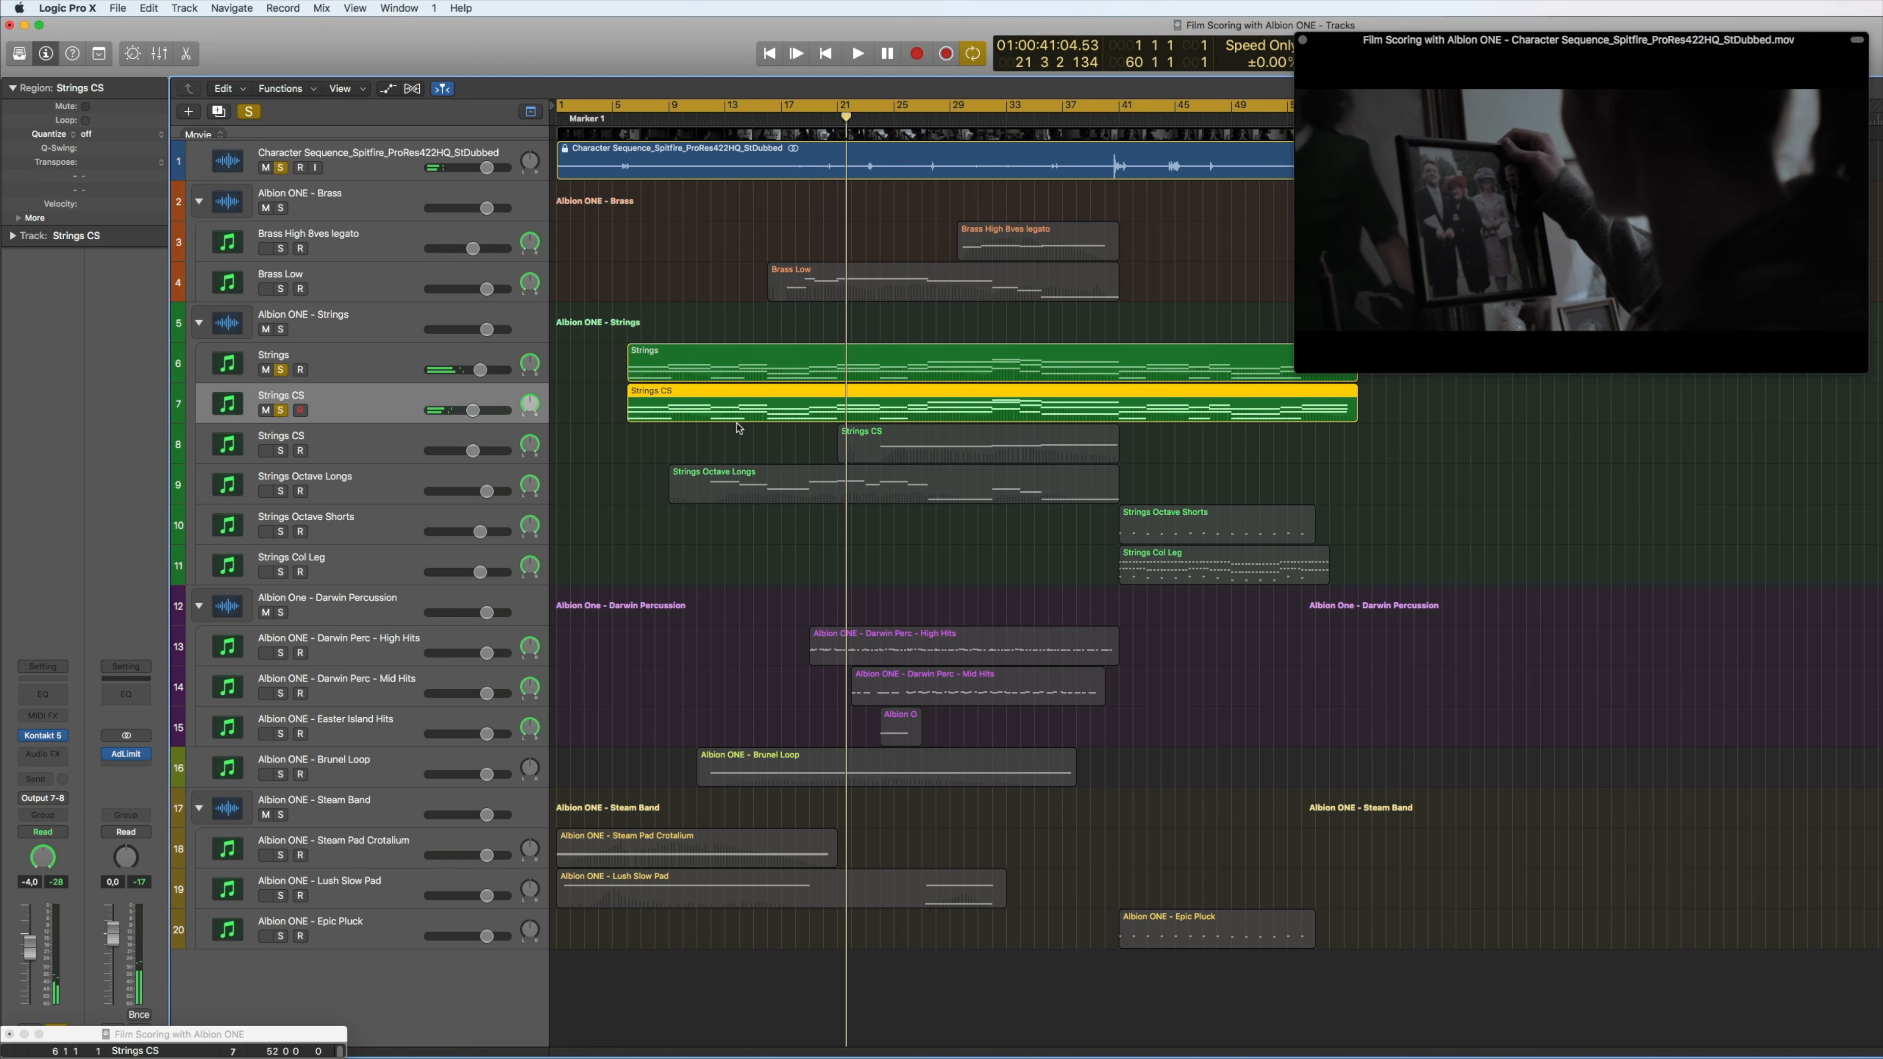
# Open the Strings region in the Piano Roll and fit all of its notes in the editor
pyautogui.click(757, 375)
pyautogui.press('e')
pyautogui.click(1190, 844)
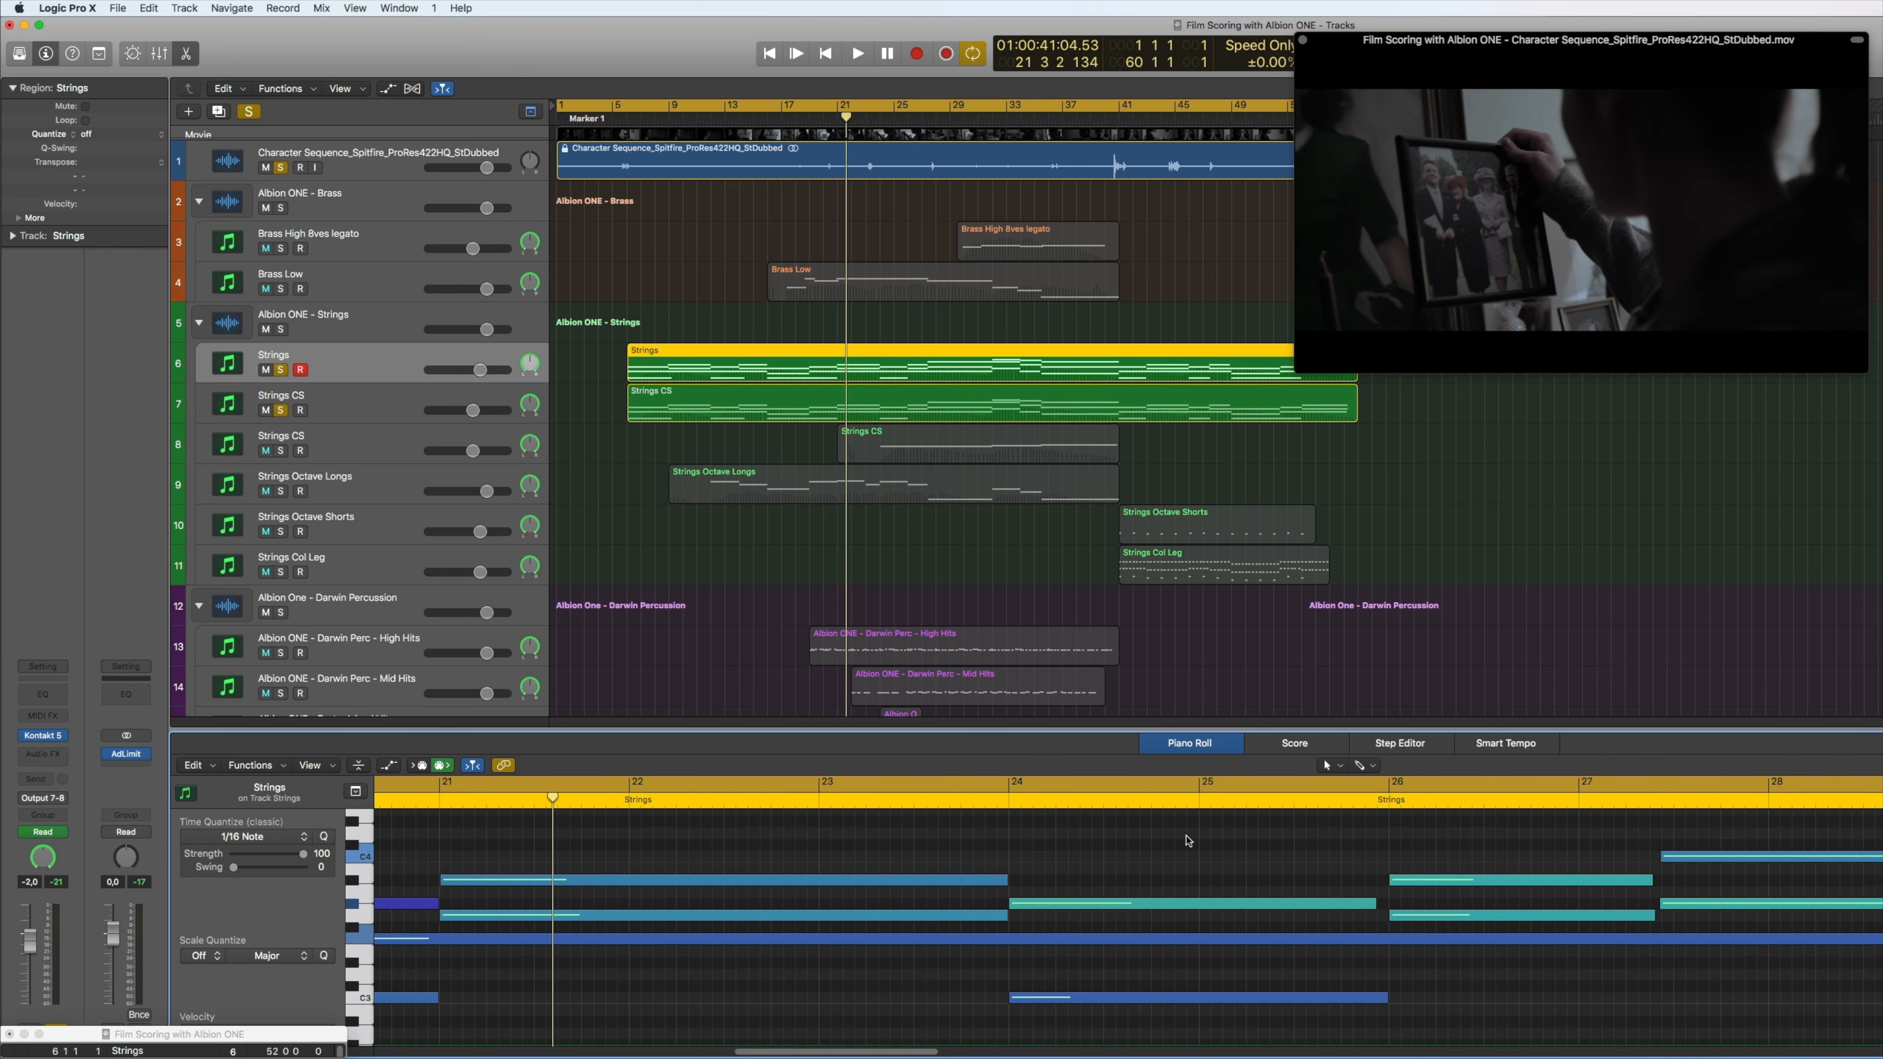
pyautogui.hscroll(-10, 1185, 848)
pyautogui.hscroll(-10, 1067, 846)
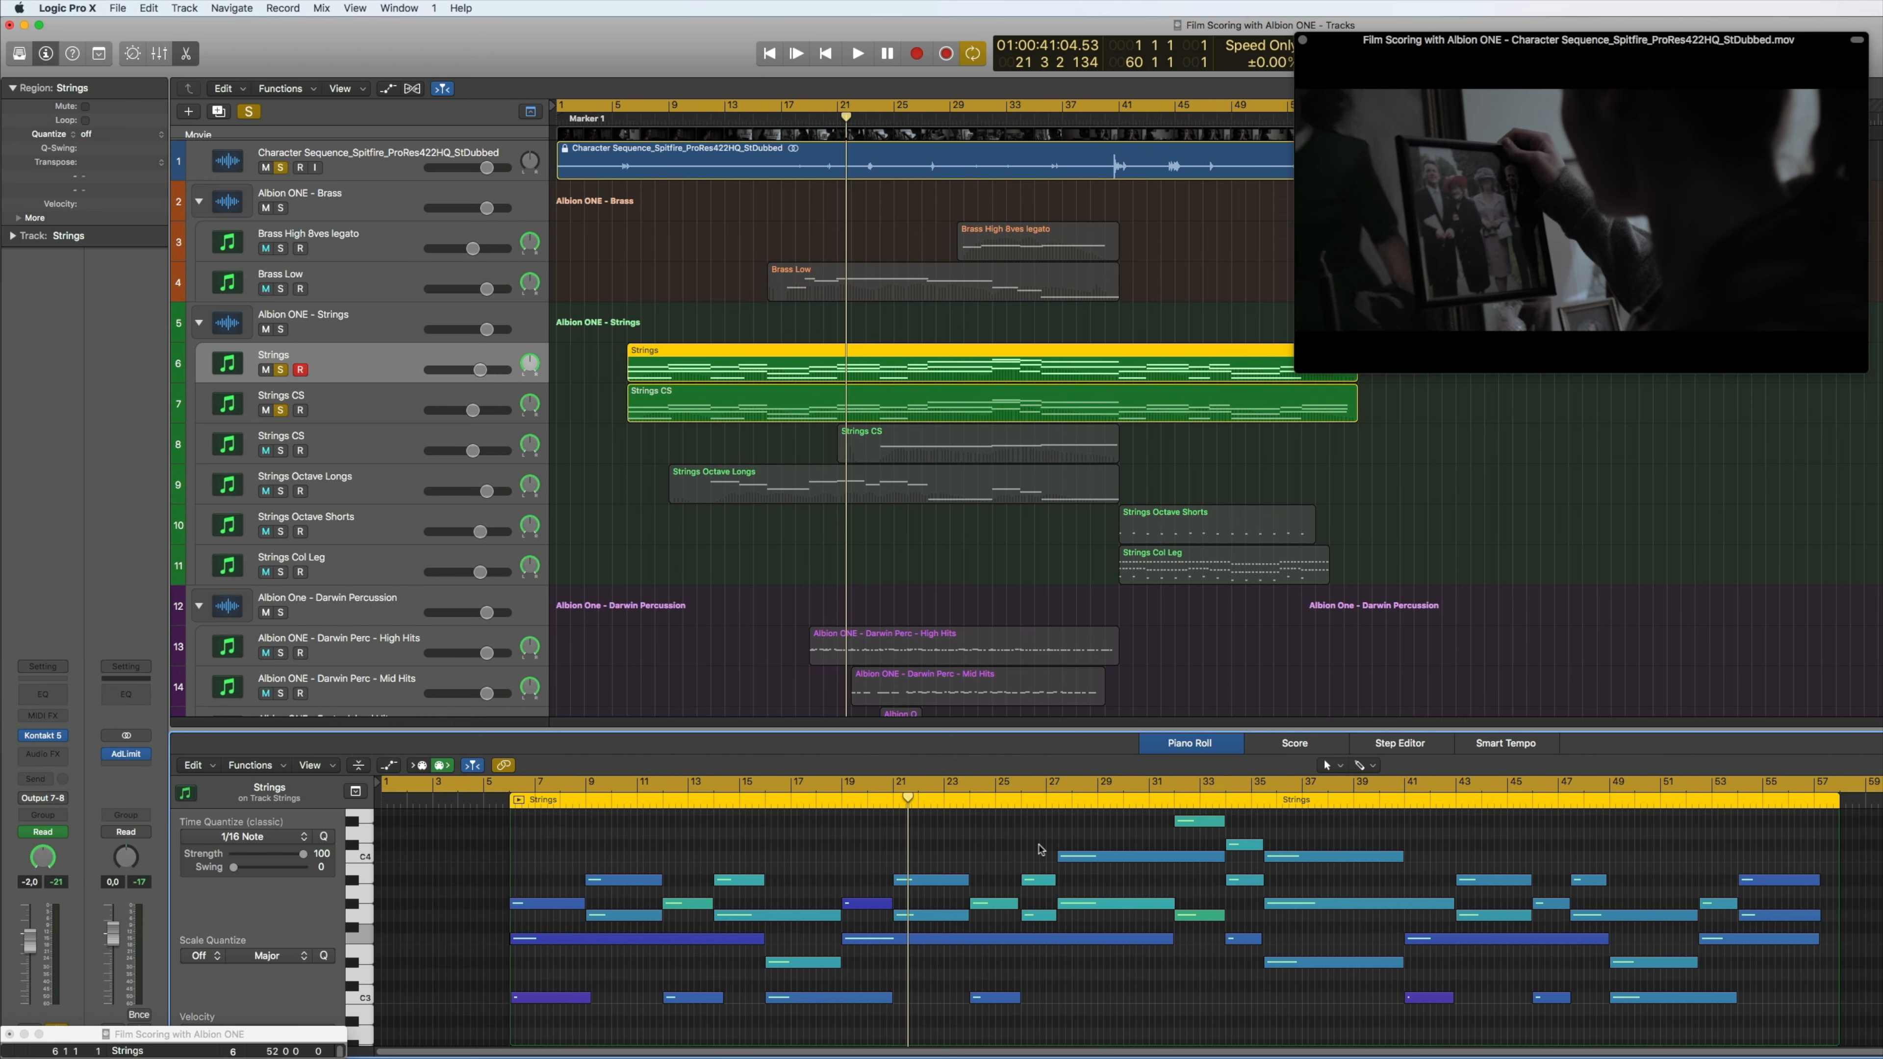
# Solo the Strings Octave Longs track as well and play the soloed strings from bar 6
pyautogui.click(628, 119)
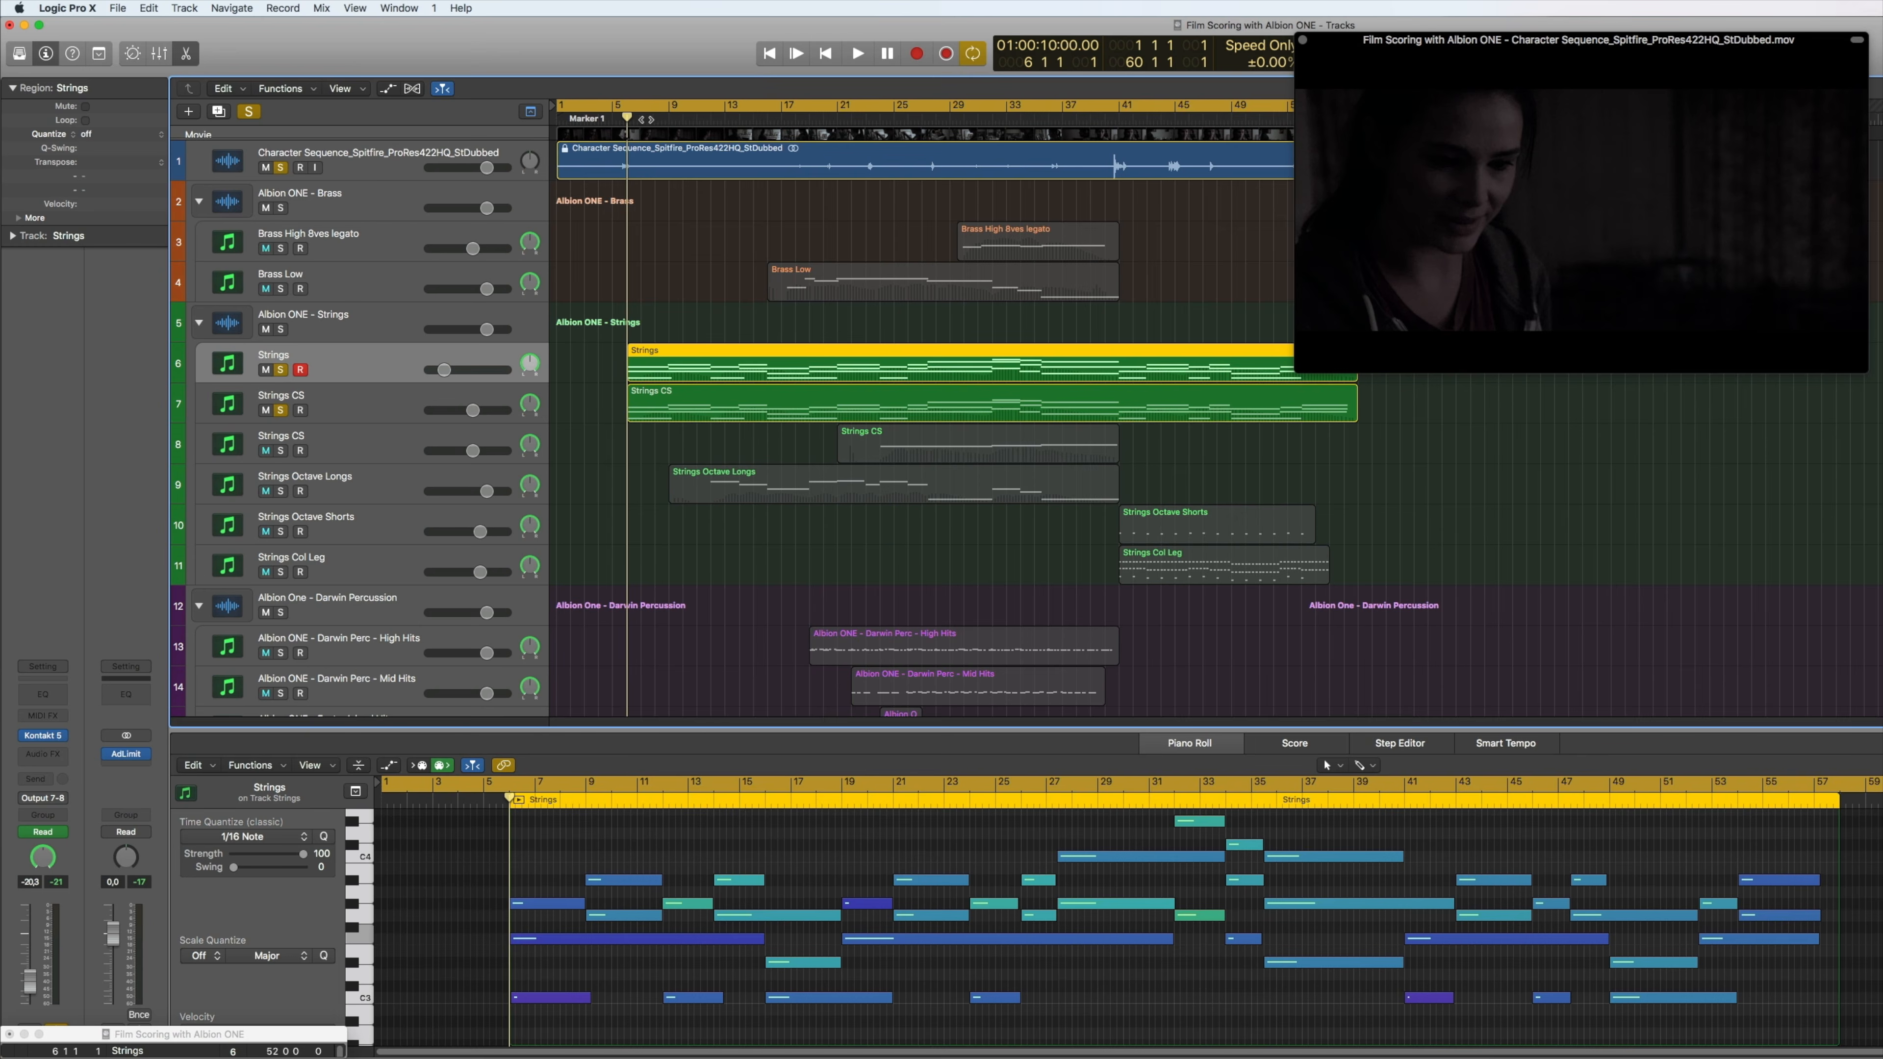
pyautogui.click(319, 492)
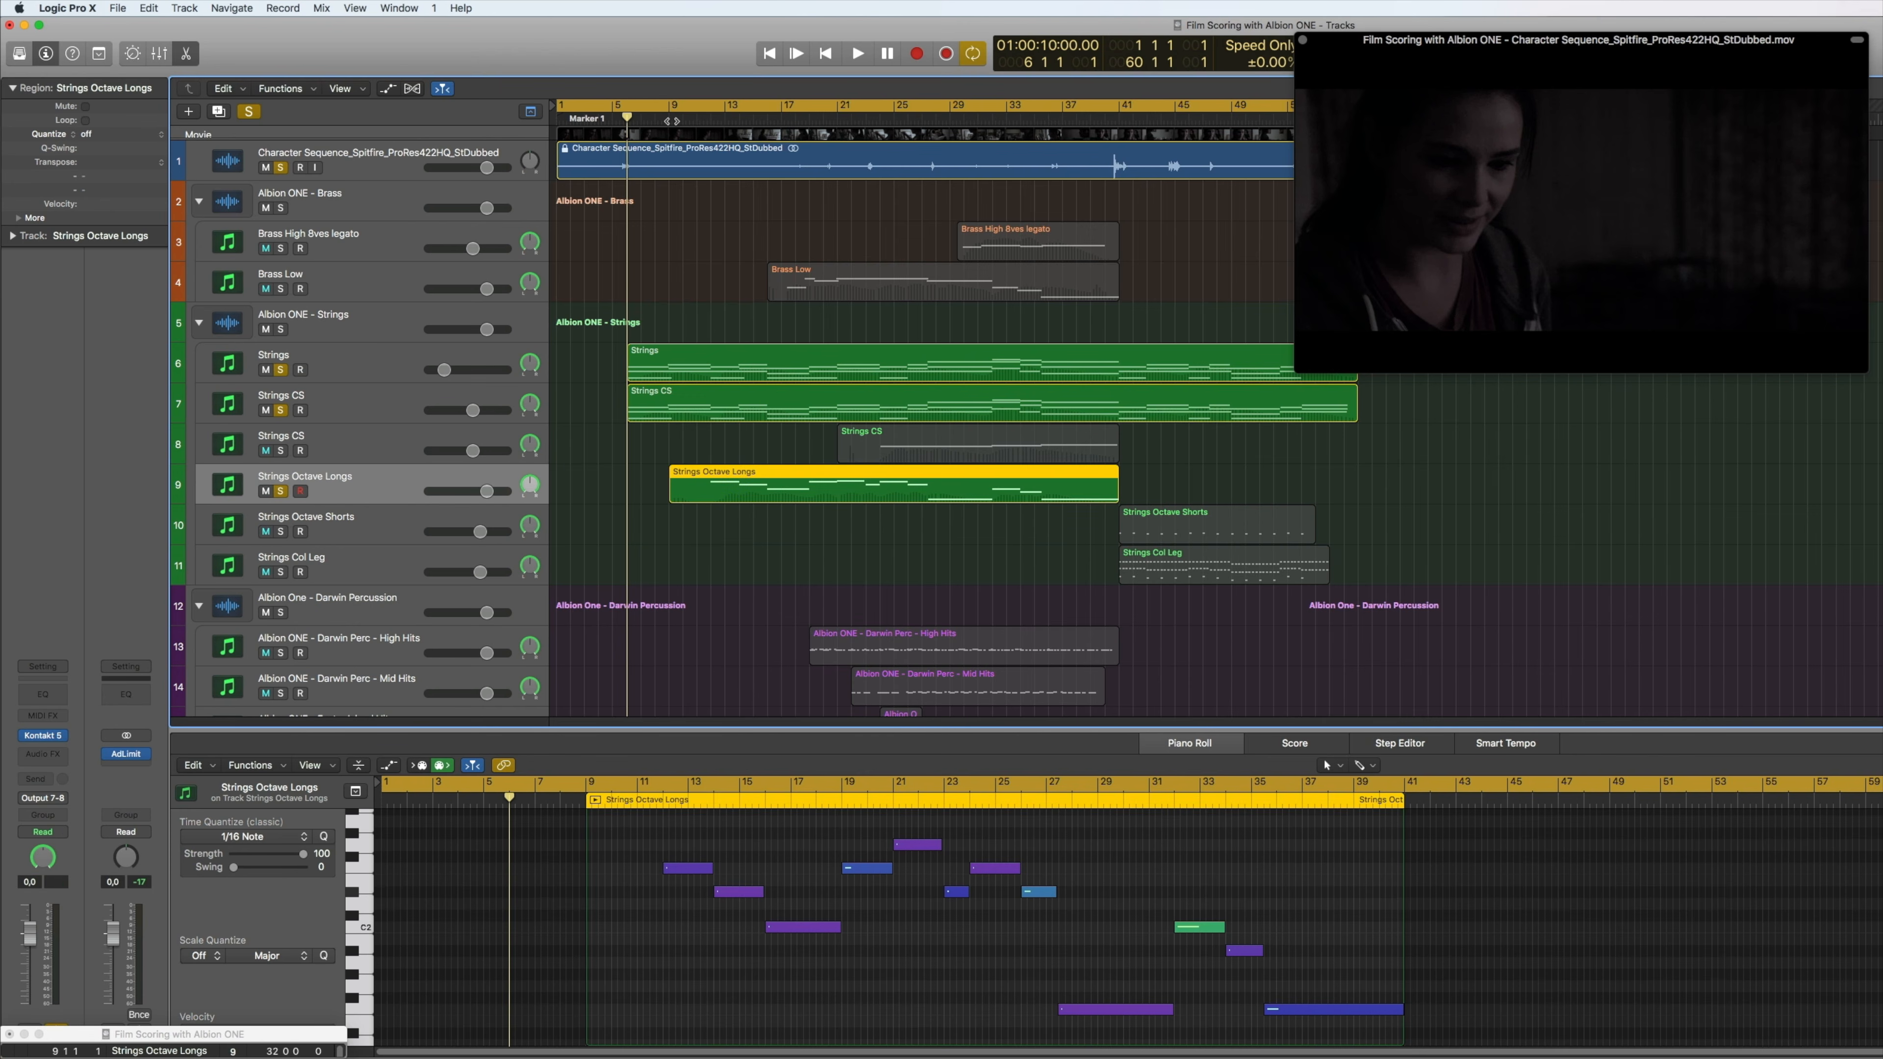
pyautogui.press('space')
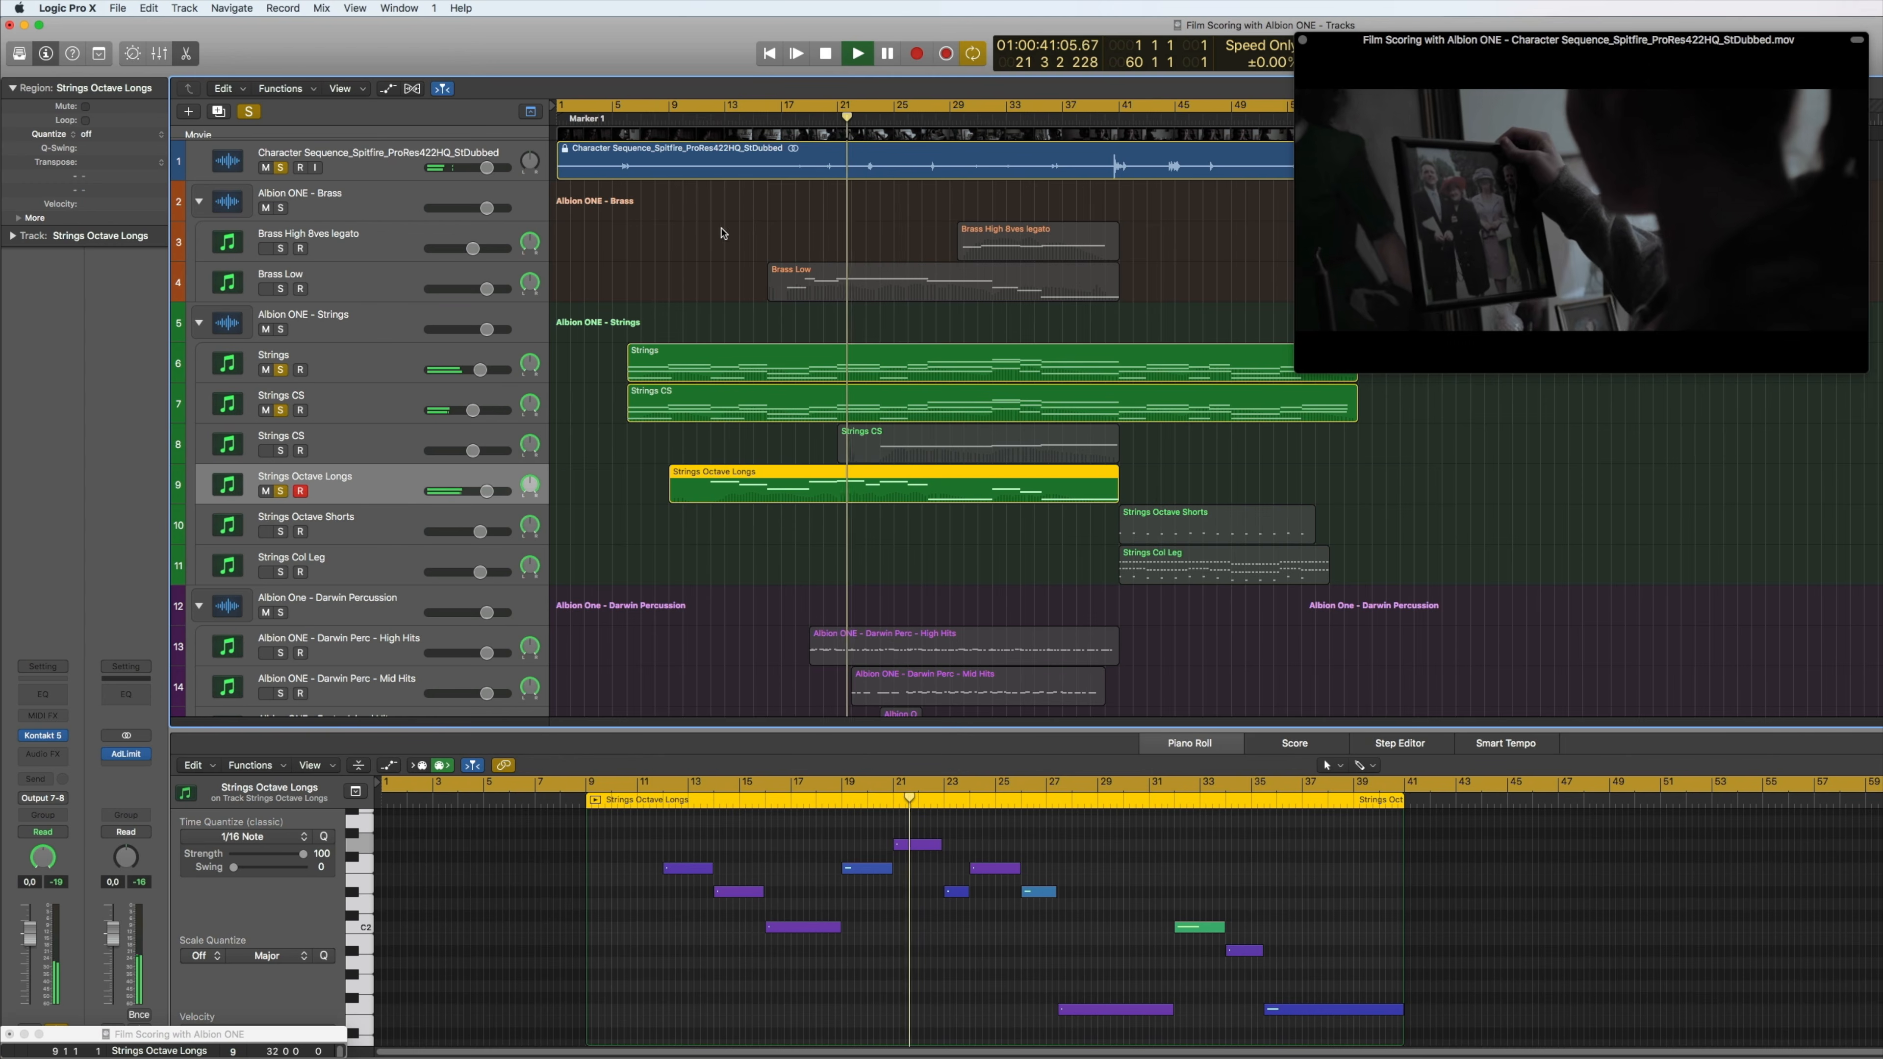
pyautogui.press('space')
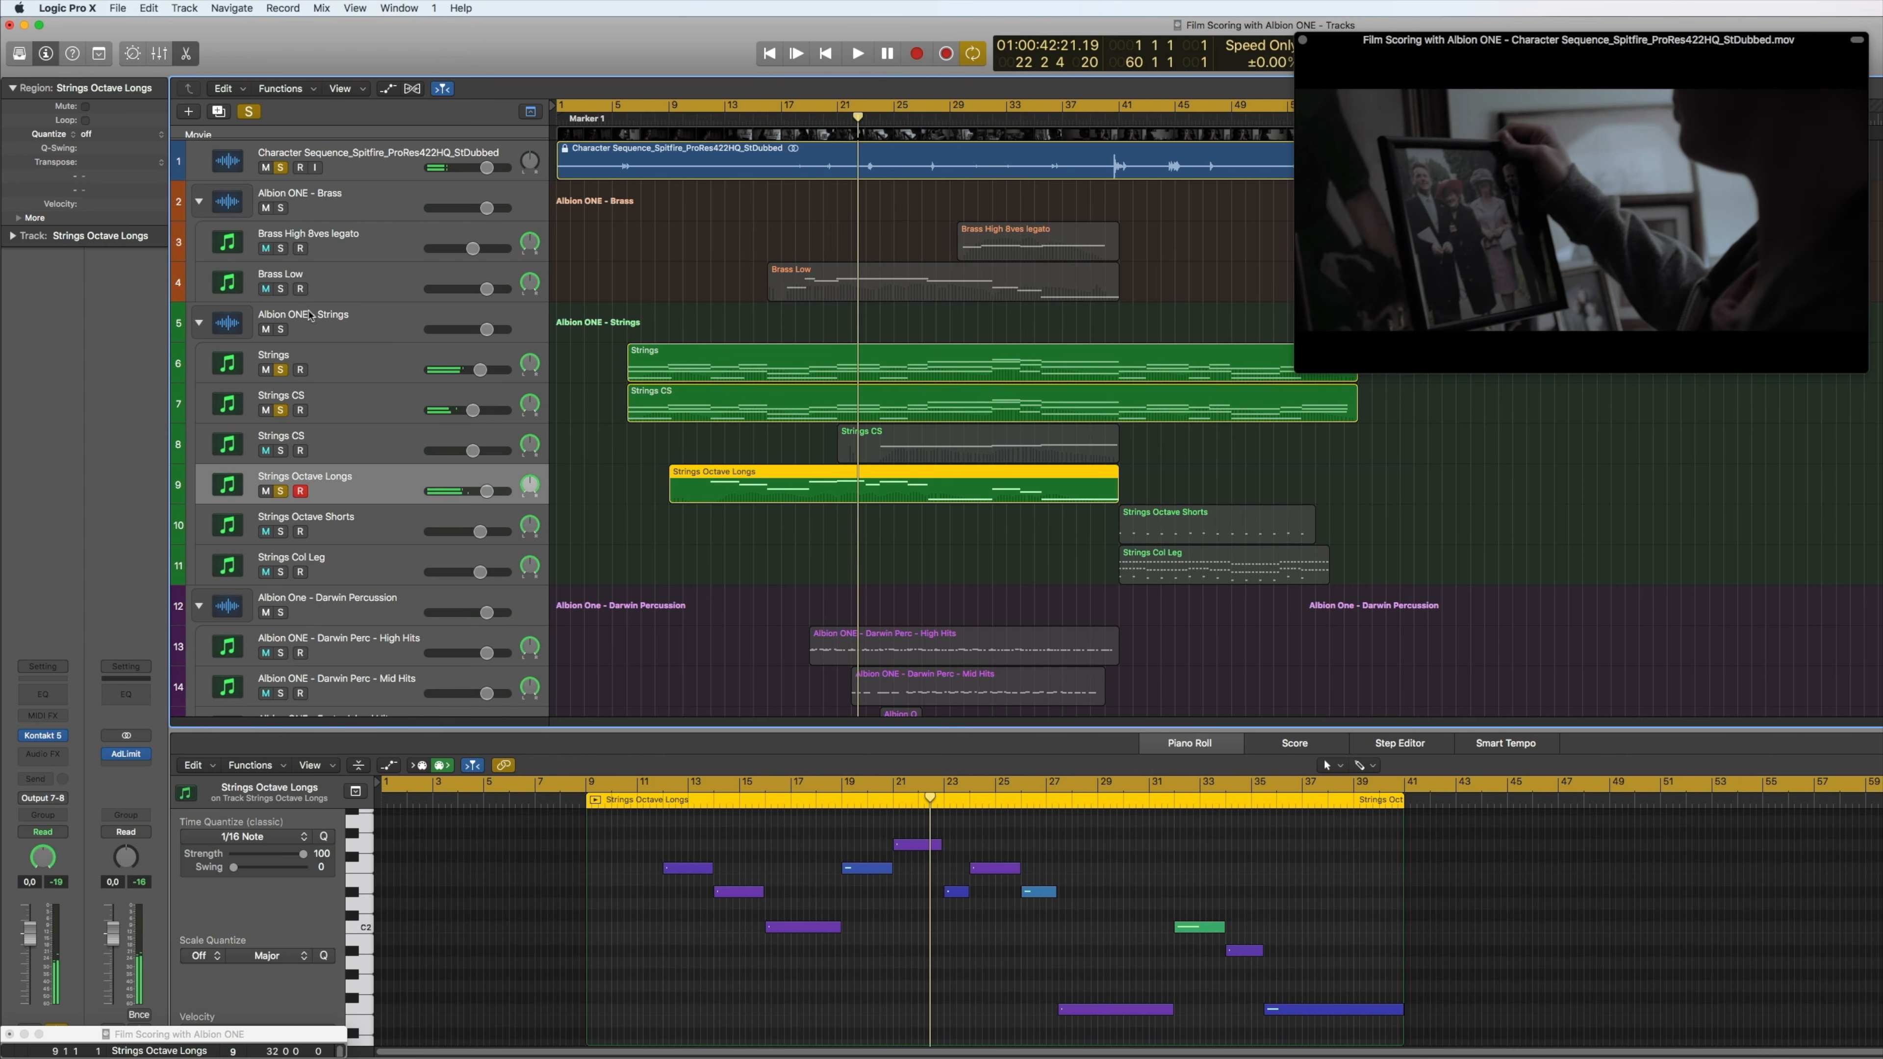
# Select and solo the Brass Low track, and take the film's audio track out of solo
pyautogui.click(295, 287)
pyautogui.click(280, 168)
pyautogui.click(280, 289)
# Open the Brass Low Kontakt instrument, review the Albion One Orchestra patch list and close the plug-in window
pyautogui.click(43, 736)
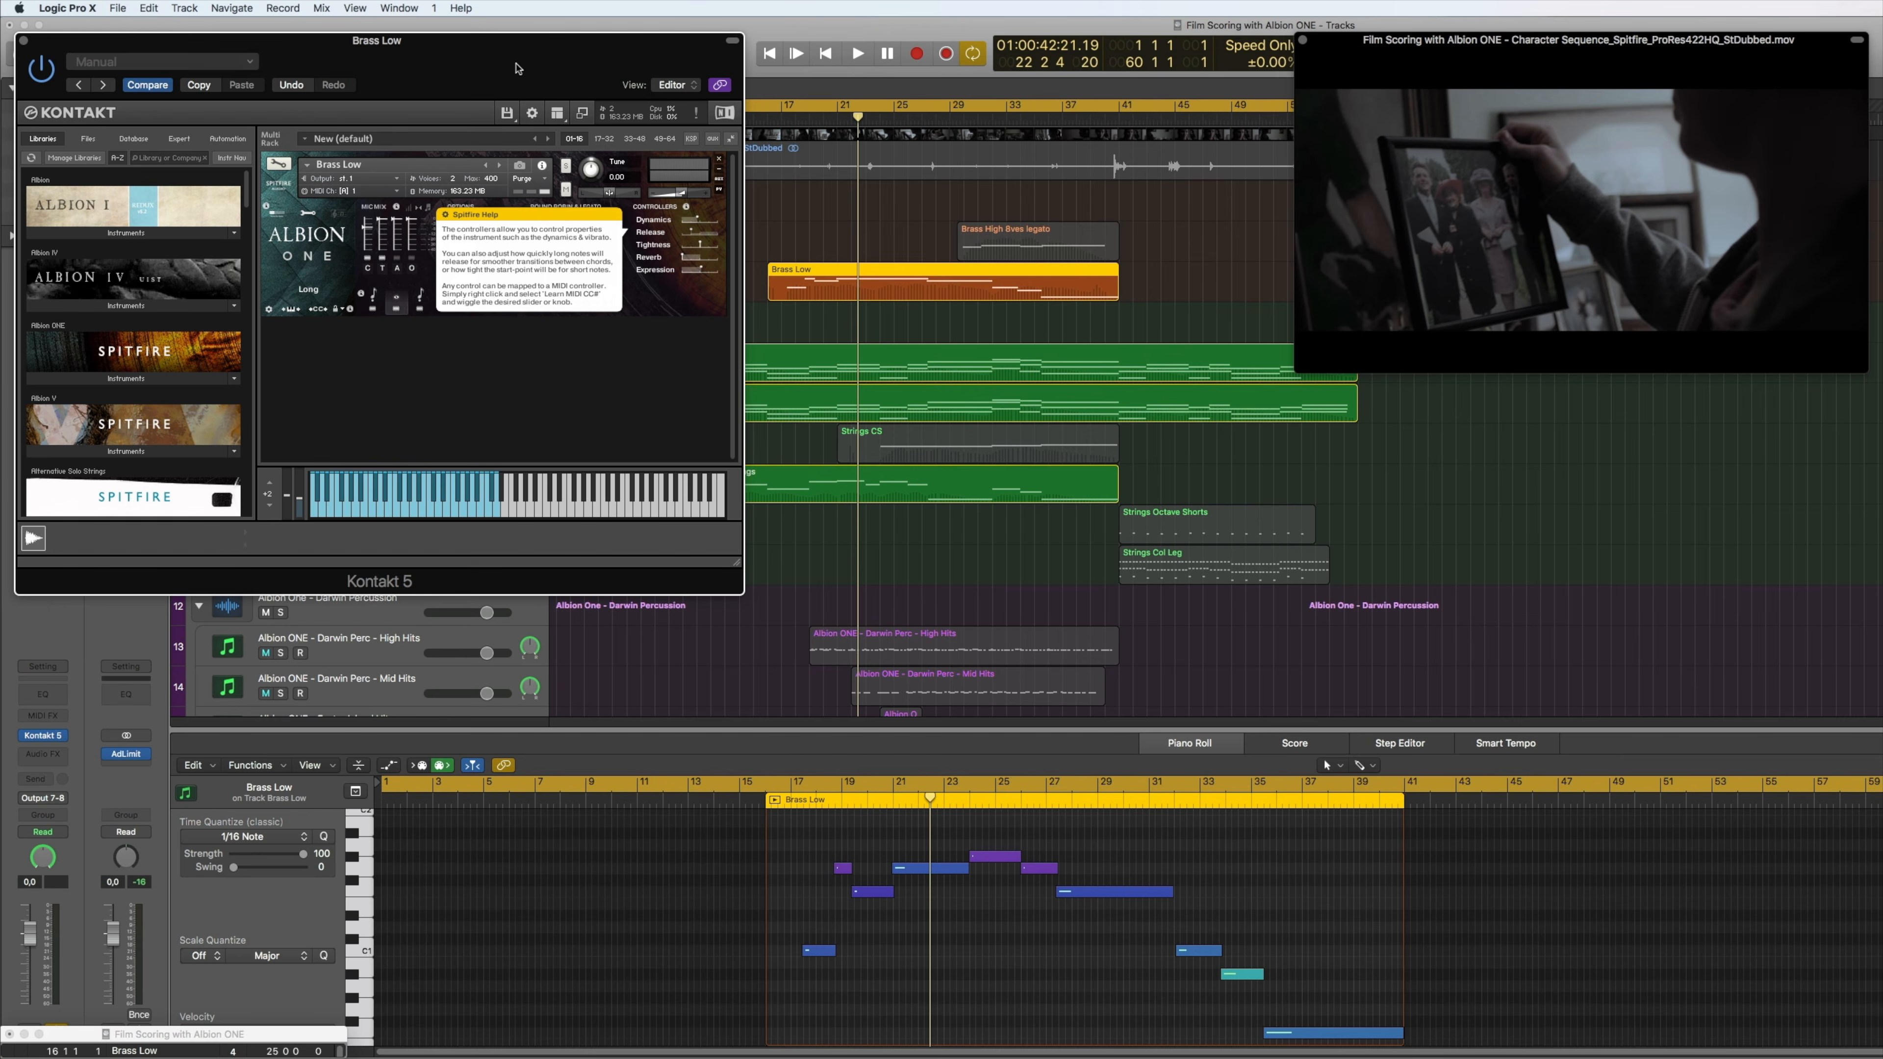
pyautogui.moveTo(517, 68); pyautogui.dragTo(812, 131)
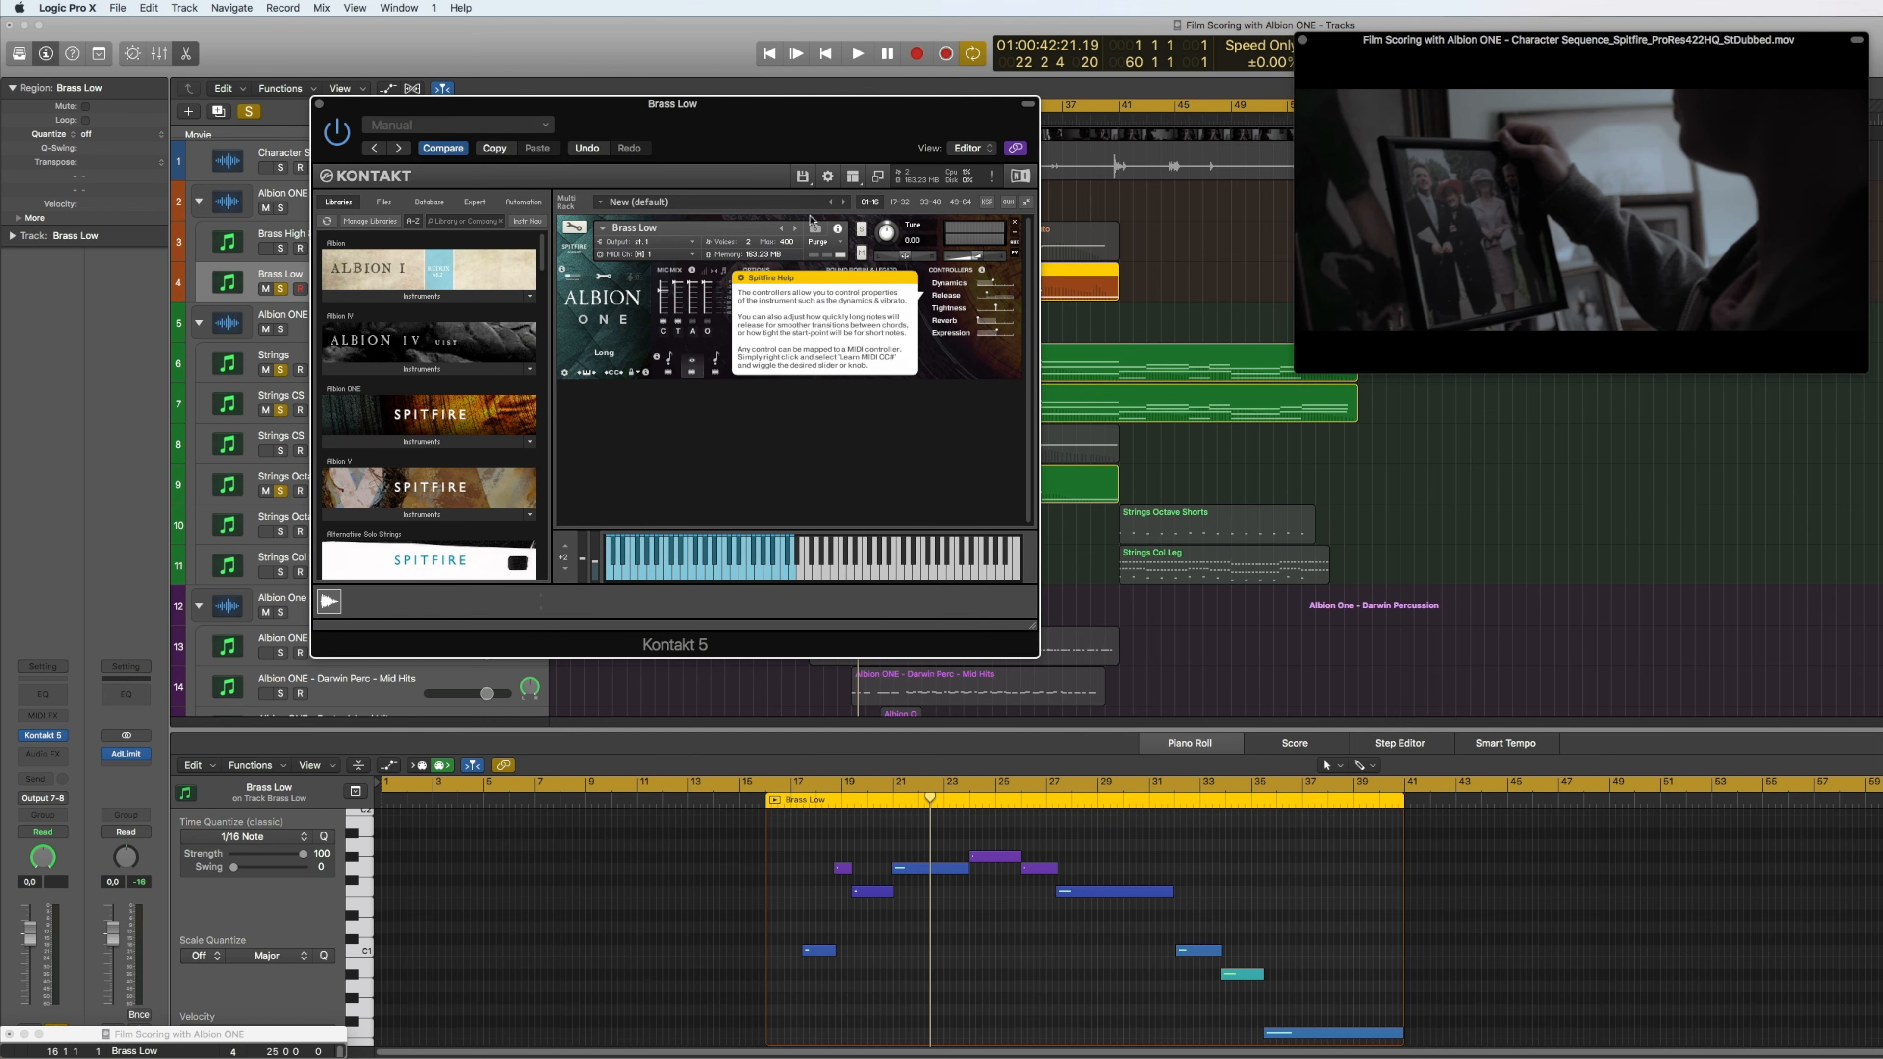
pyautogui.click(469, 445)
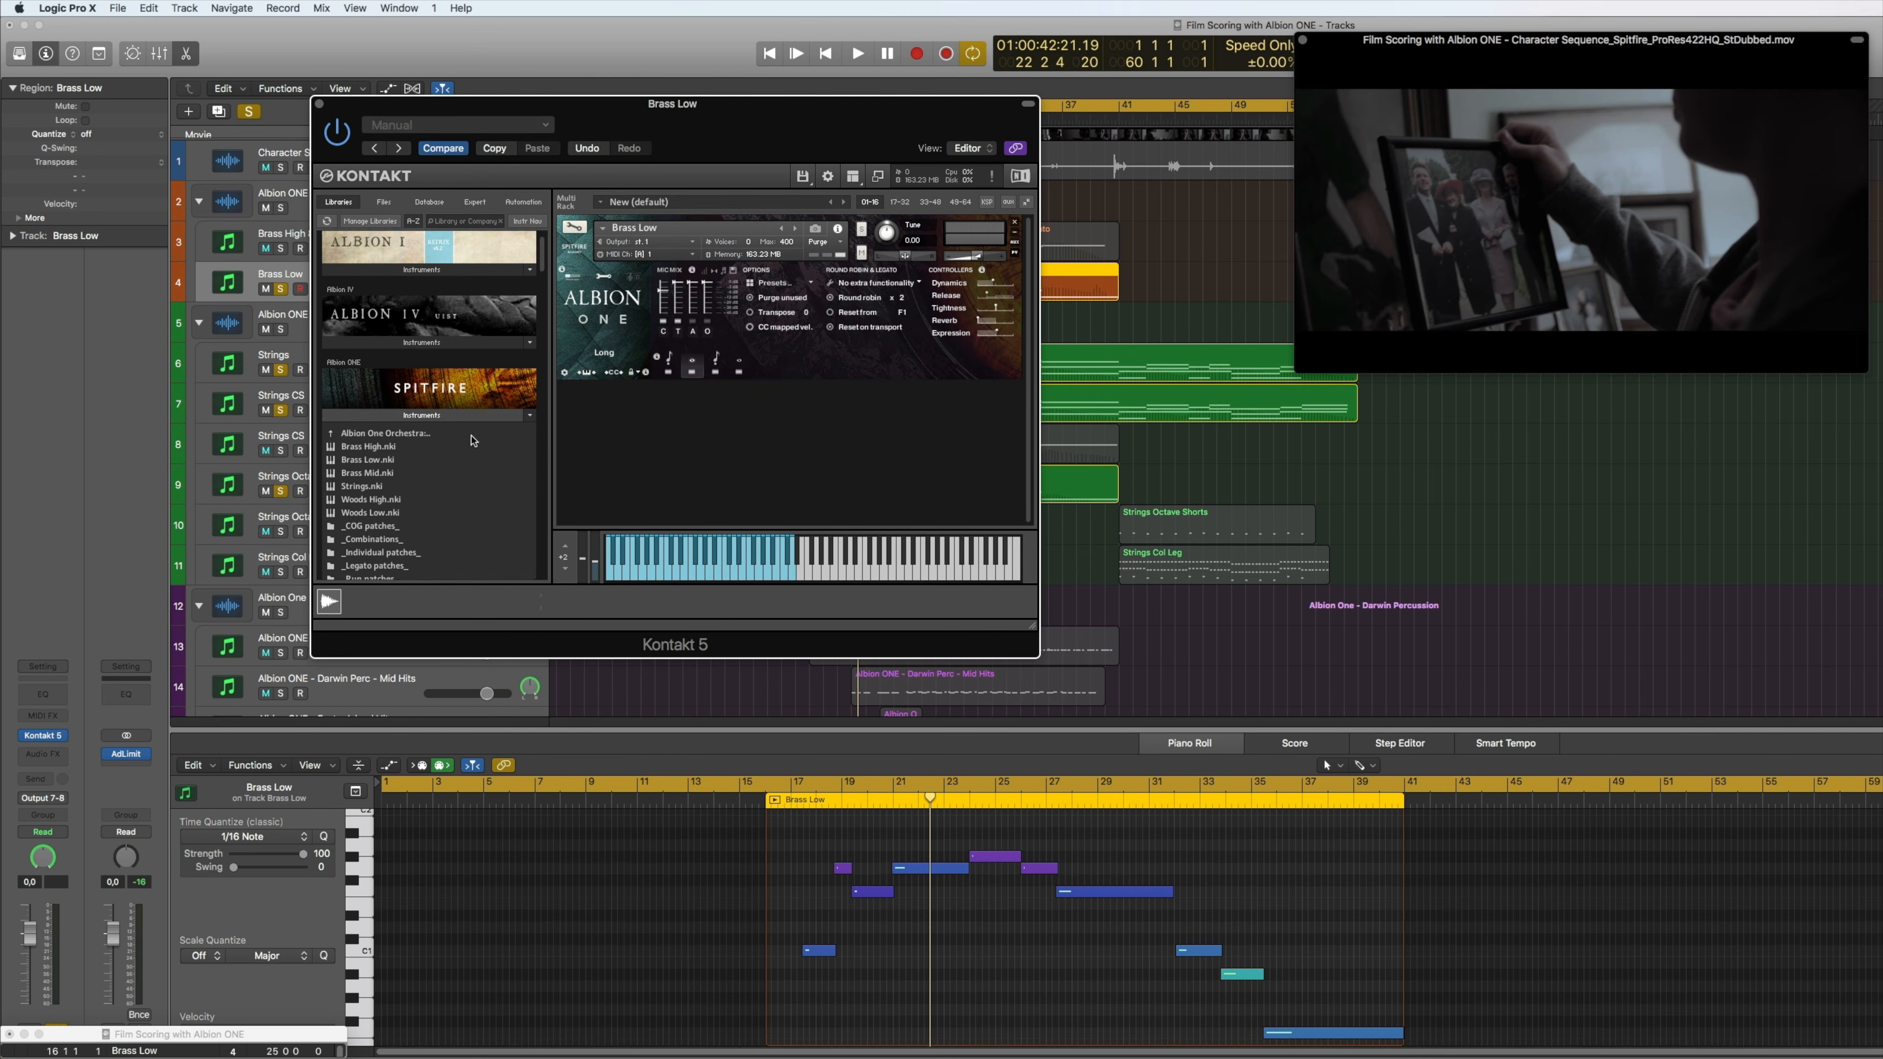
pyautogui.click(353, 409)
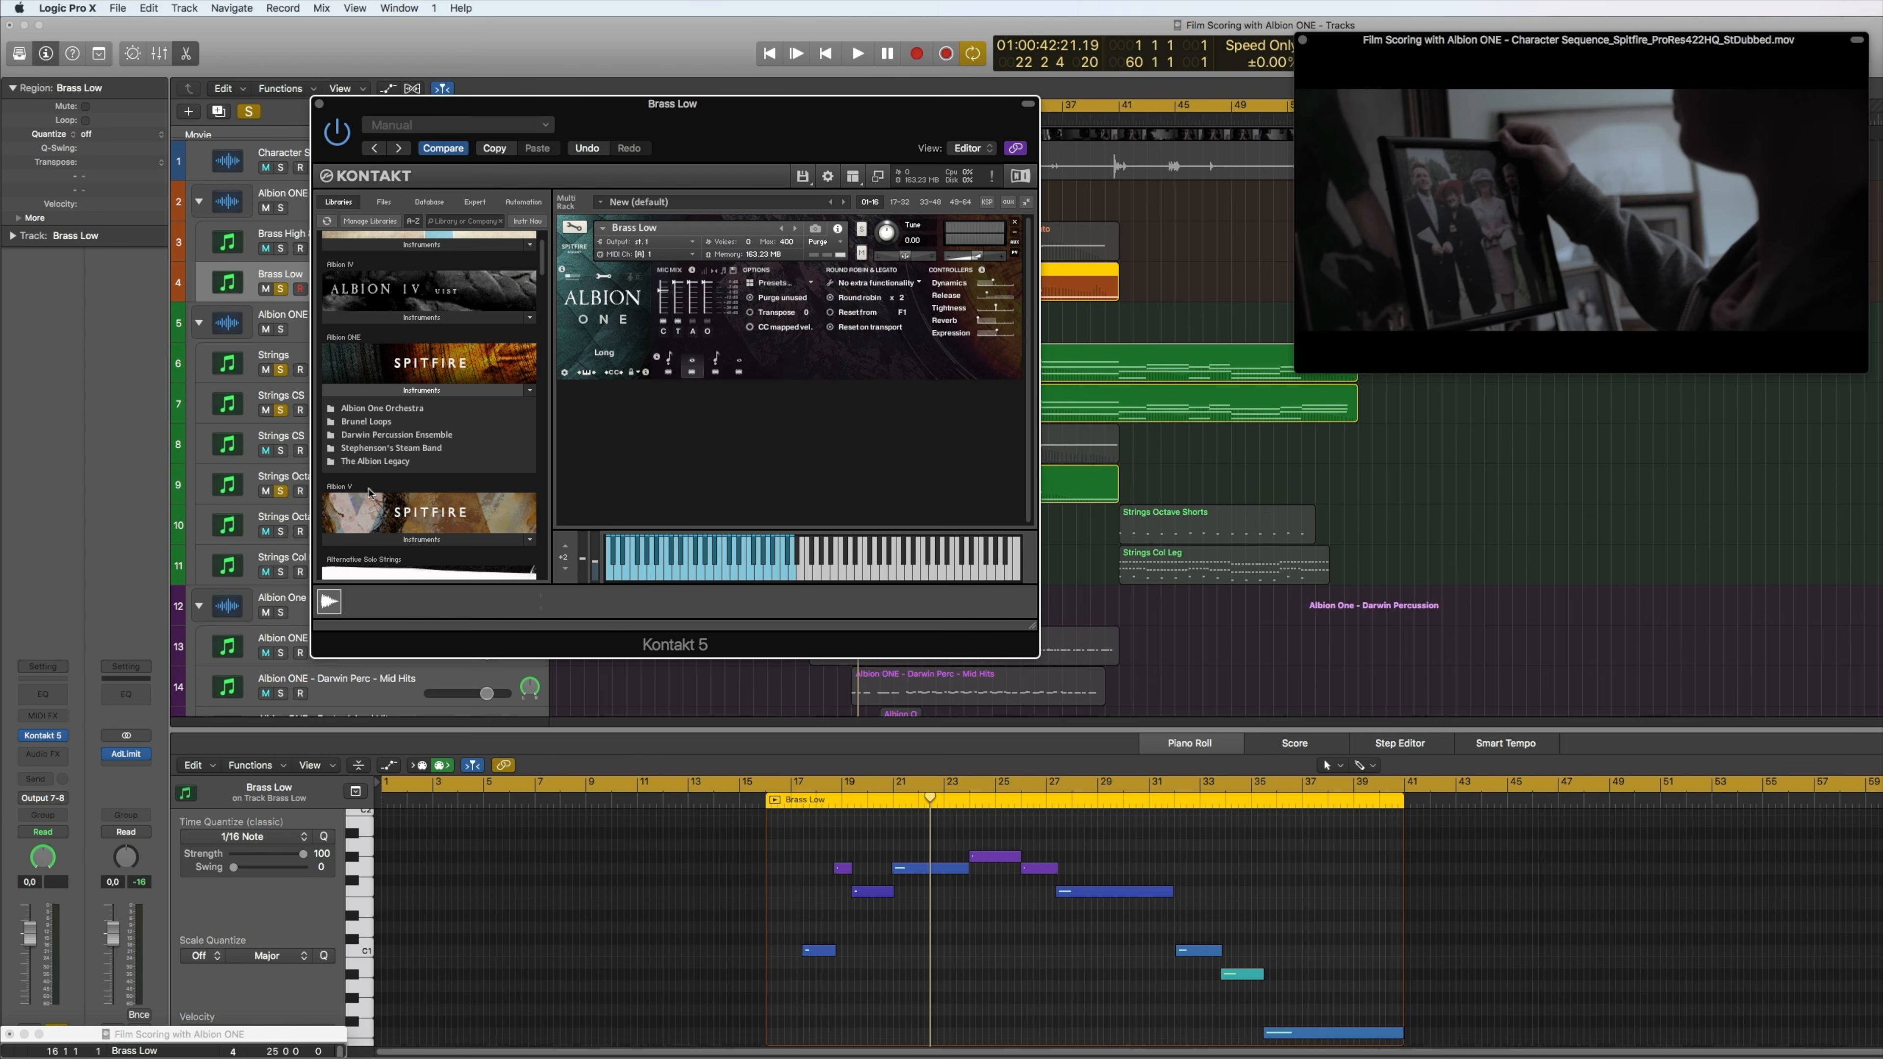
pyautogui.click(362, 409)
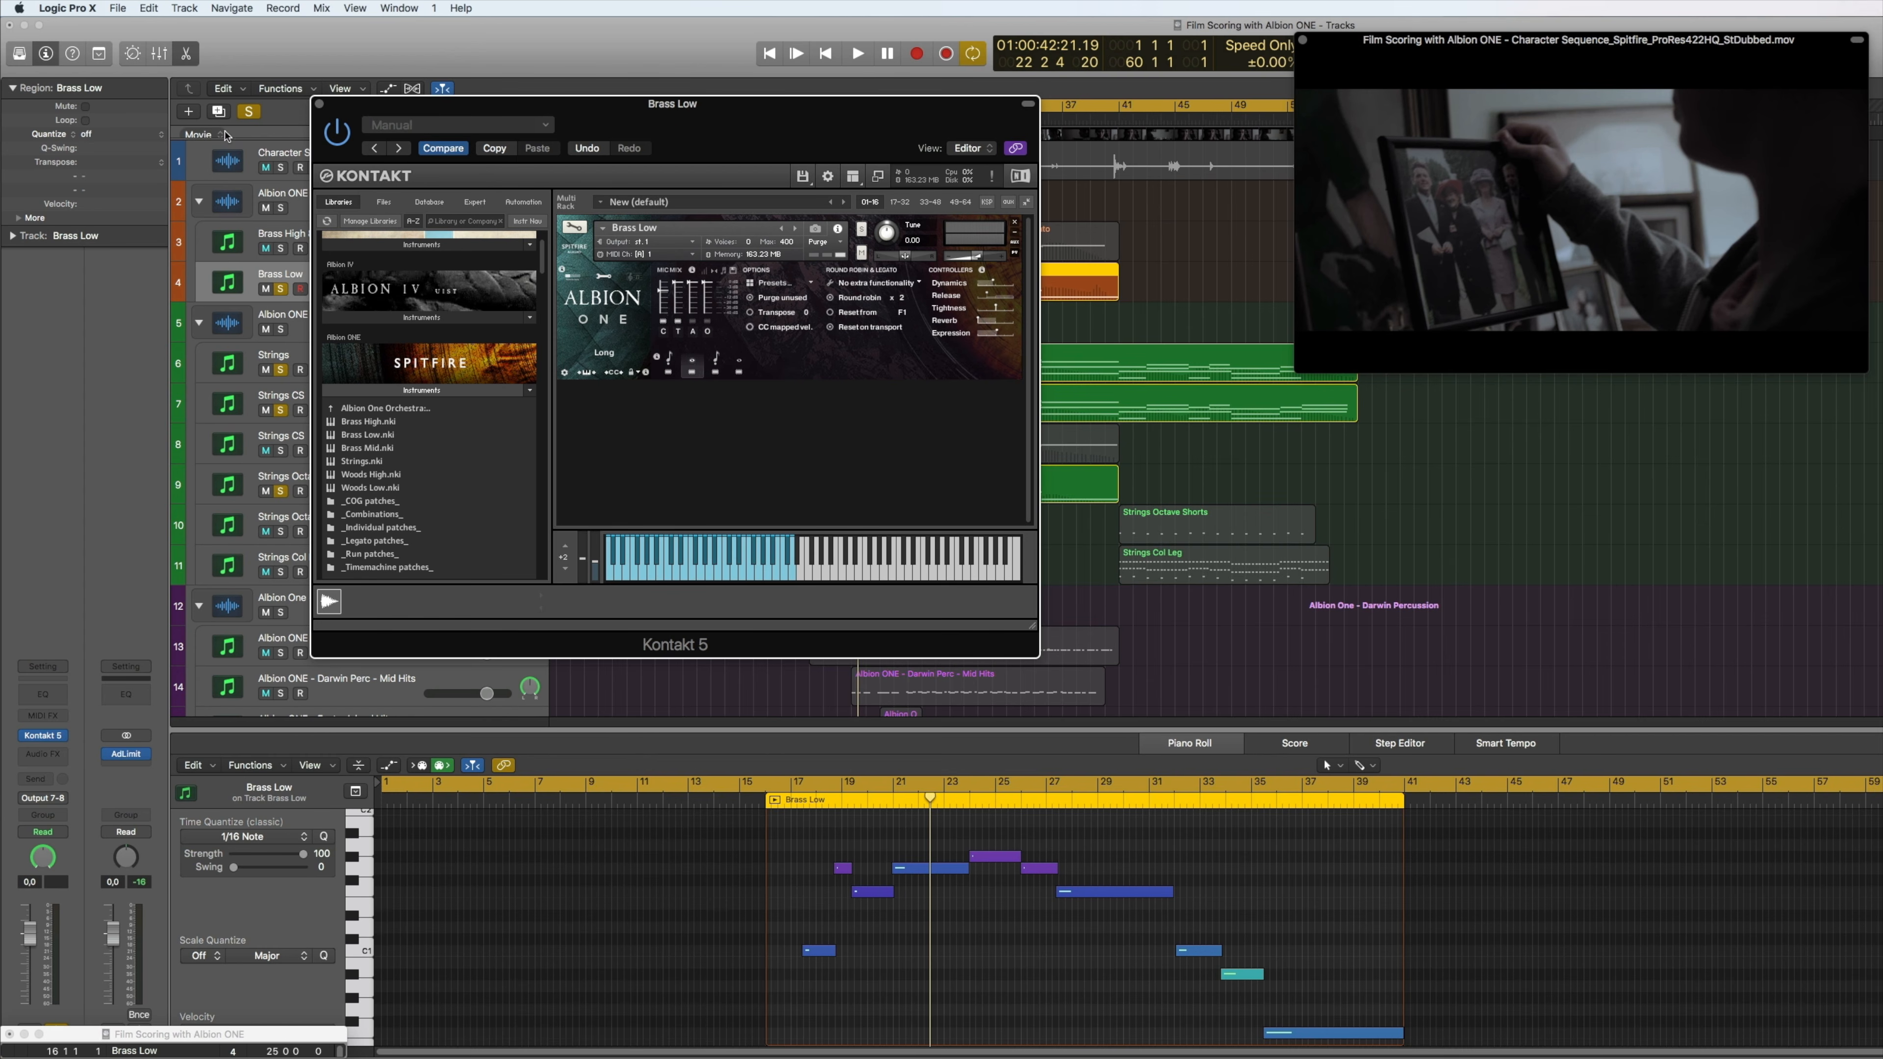
pyautogui.click(321, 105)
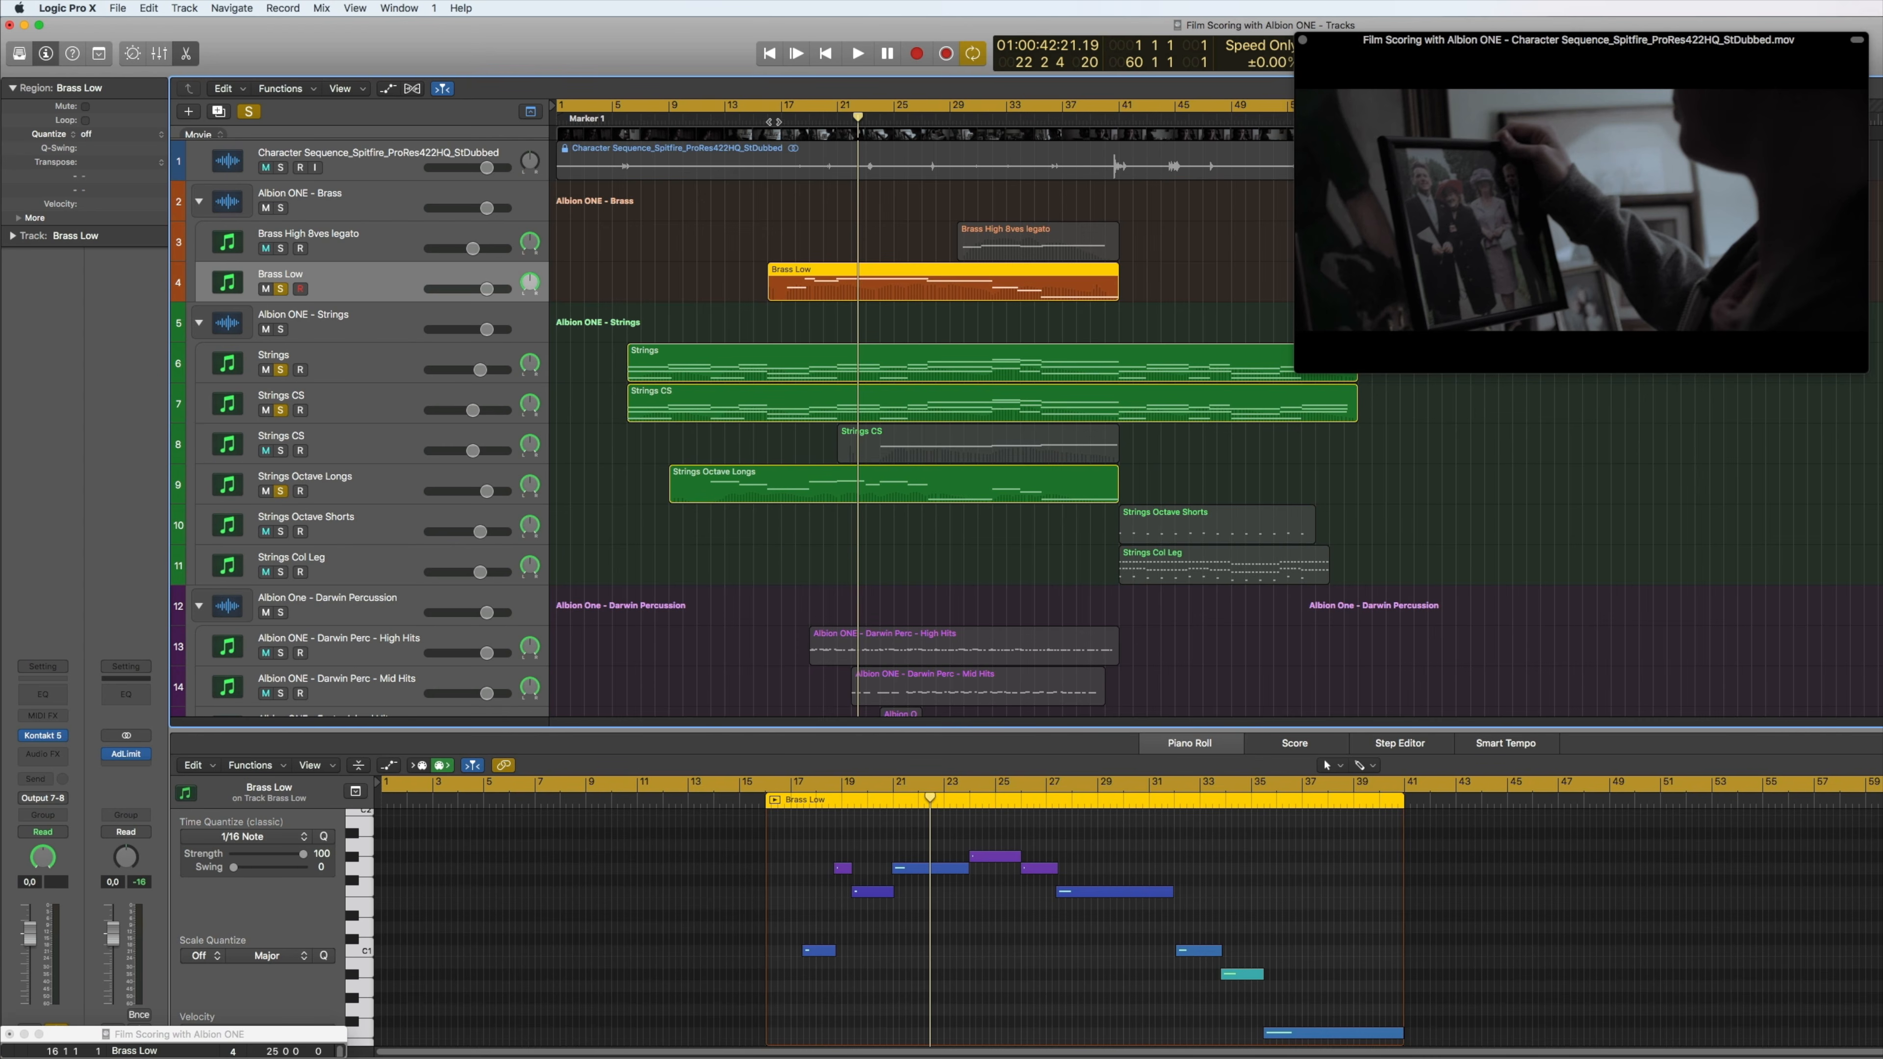
# Play the cue, unsolo the strings tracks so only Brass Low is heard, and close the Piano Roll
pyautogui.press('space')
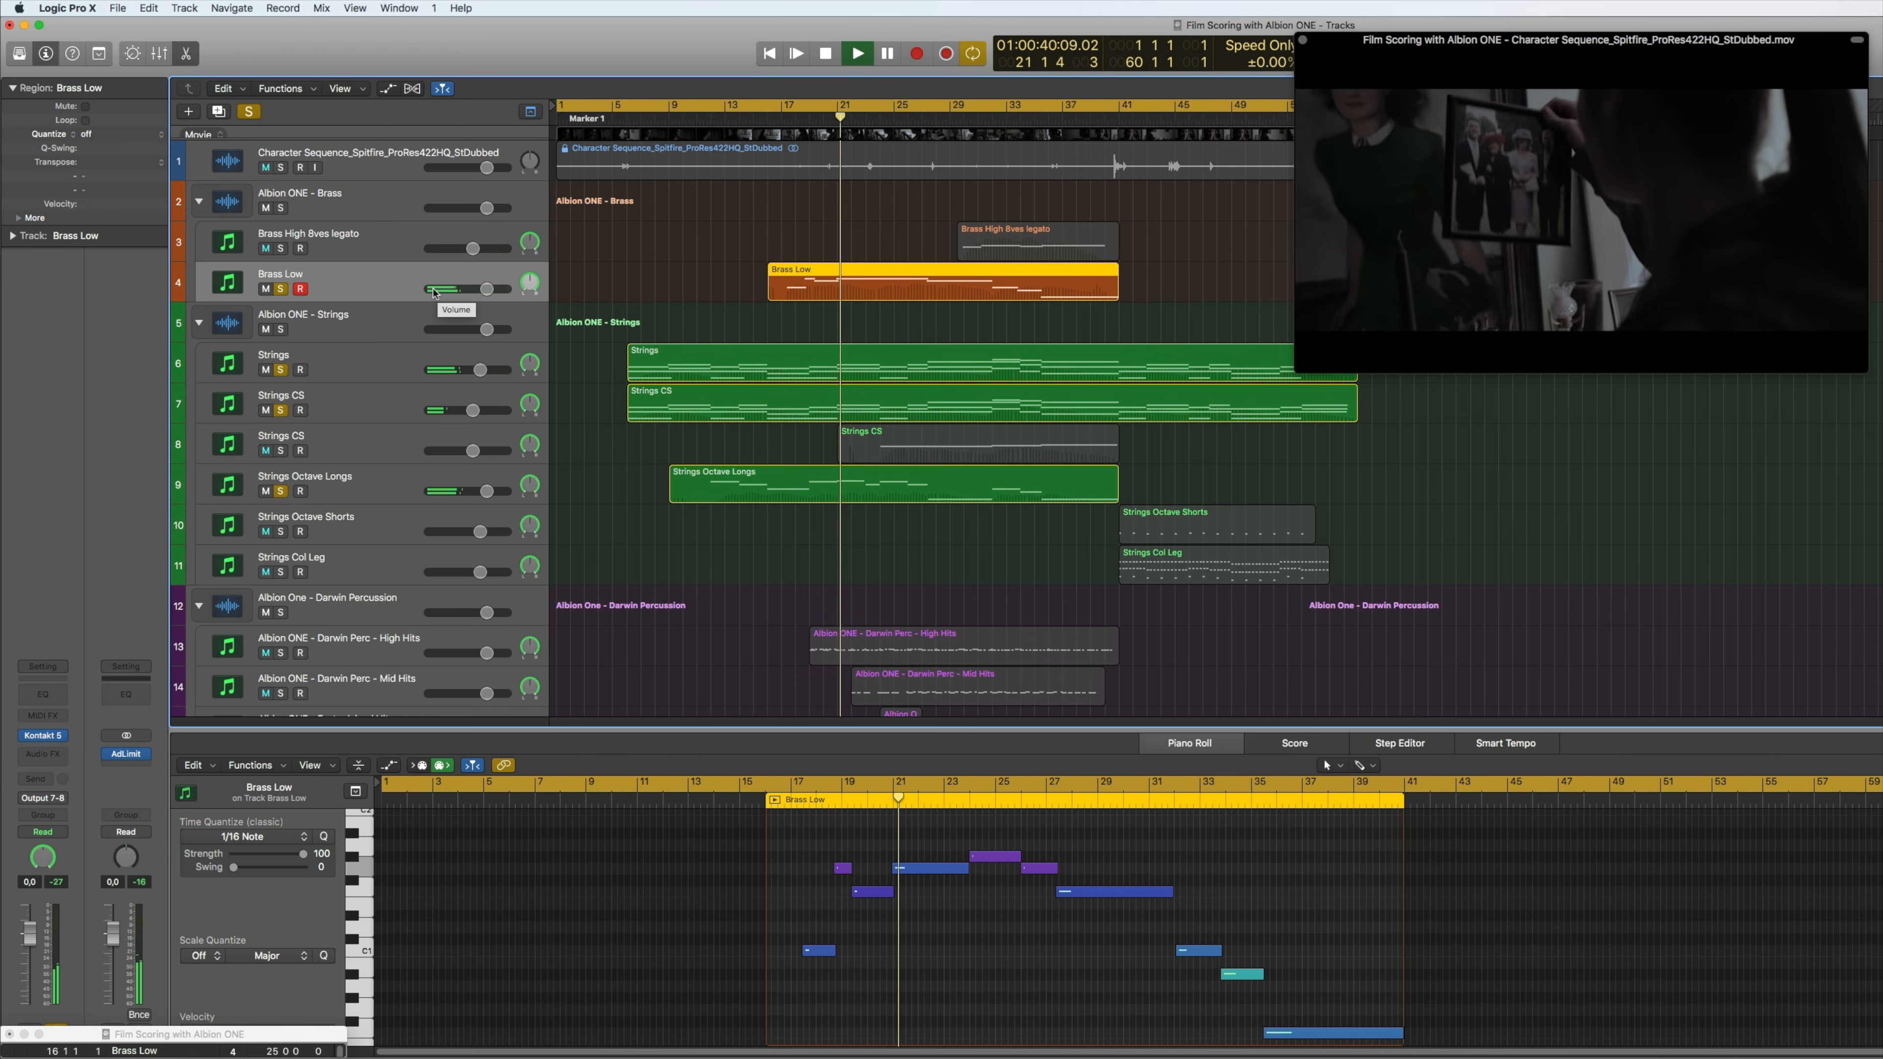
pyautogui.moveTo(280, 370); pyautogui.dragTo(280, 491)
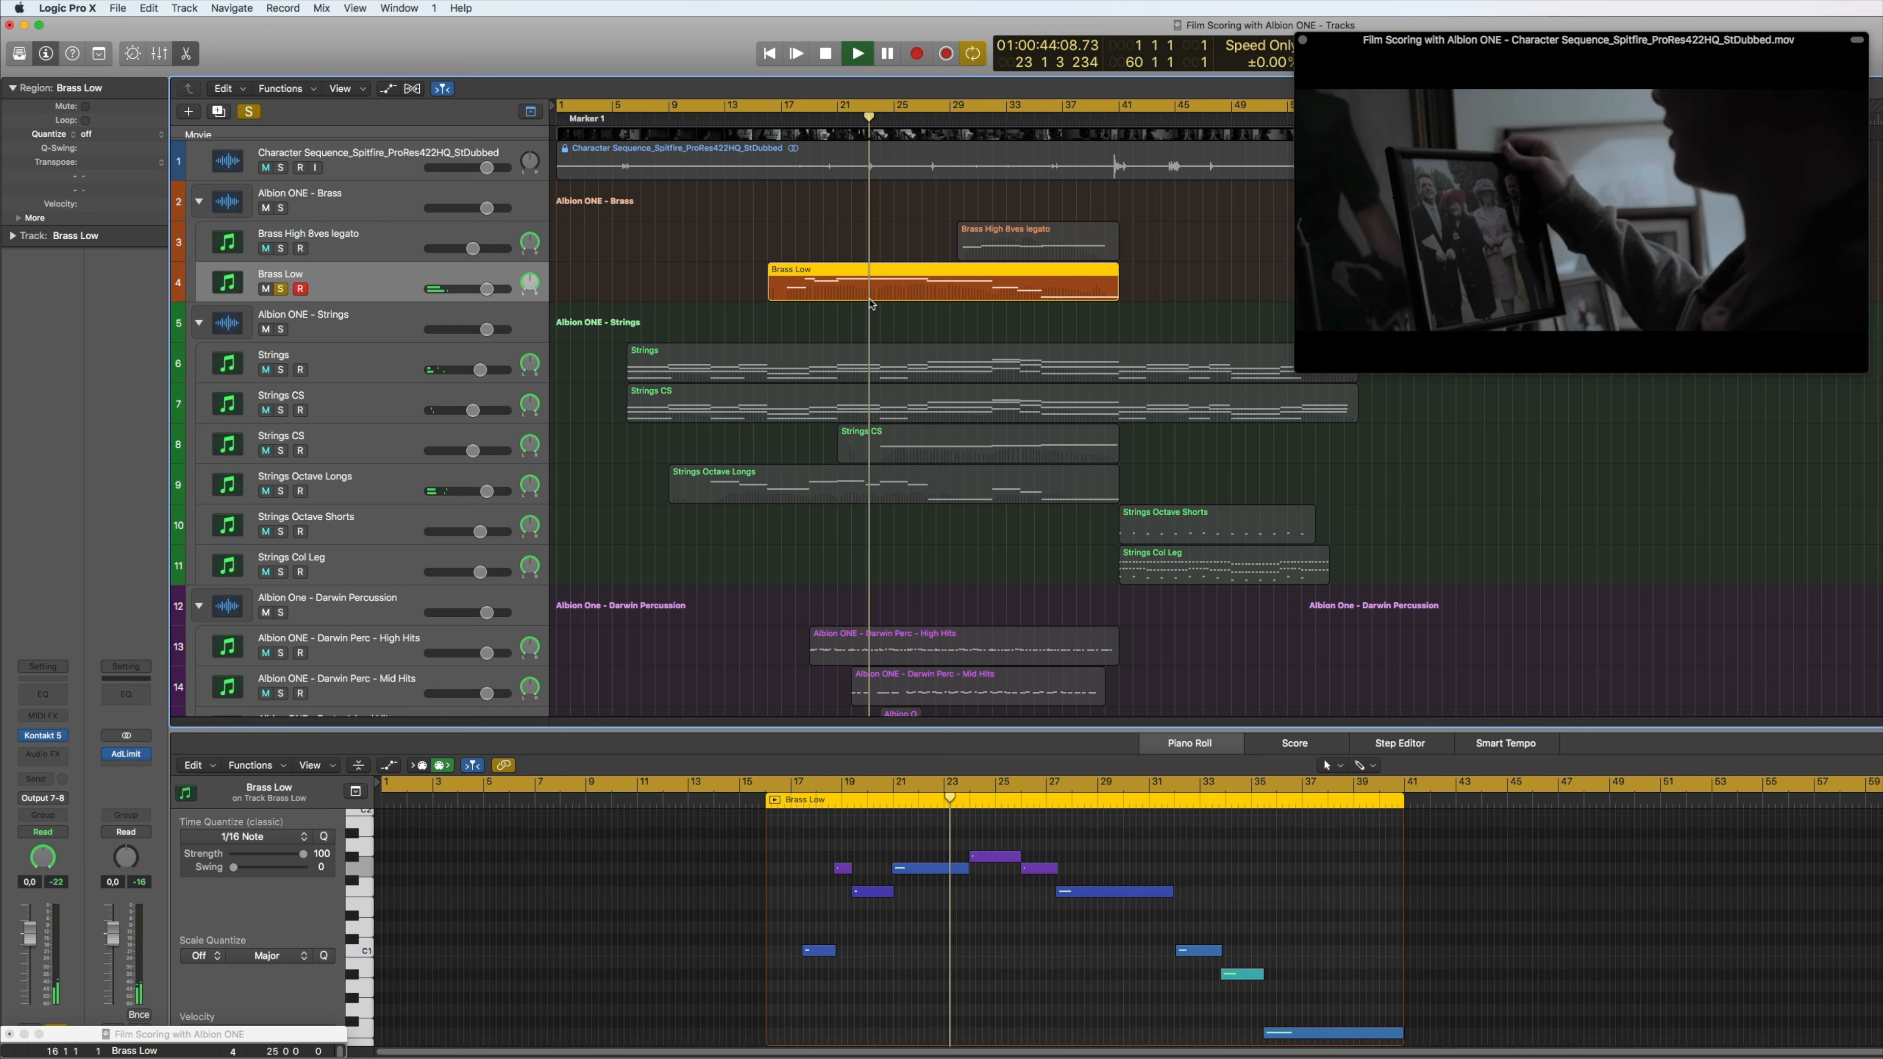
pyautogui.press('e')
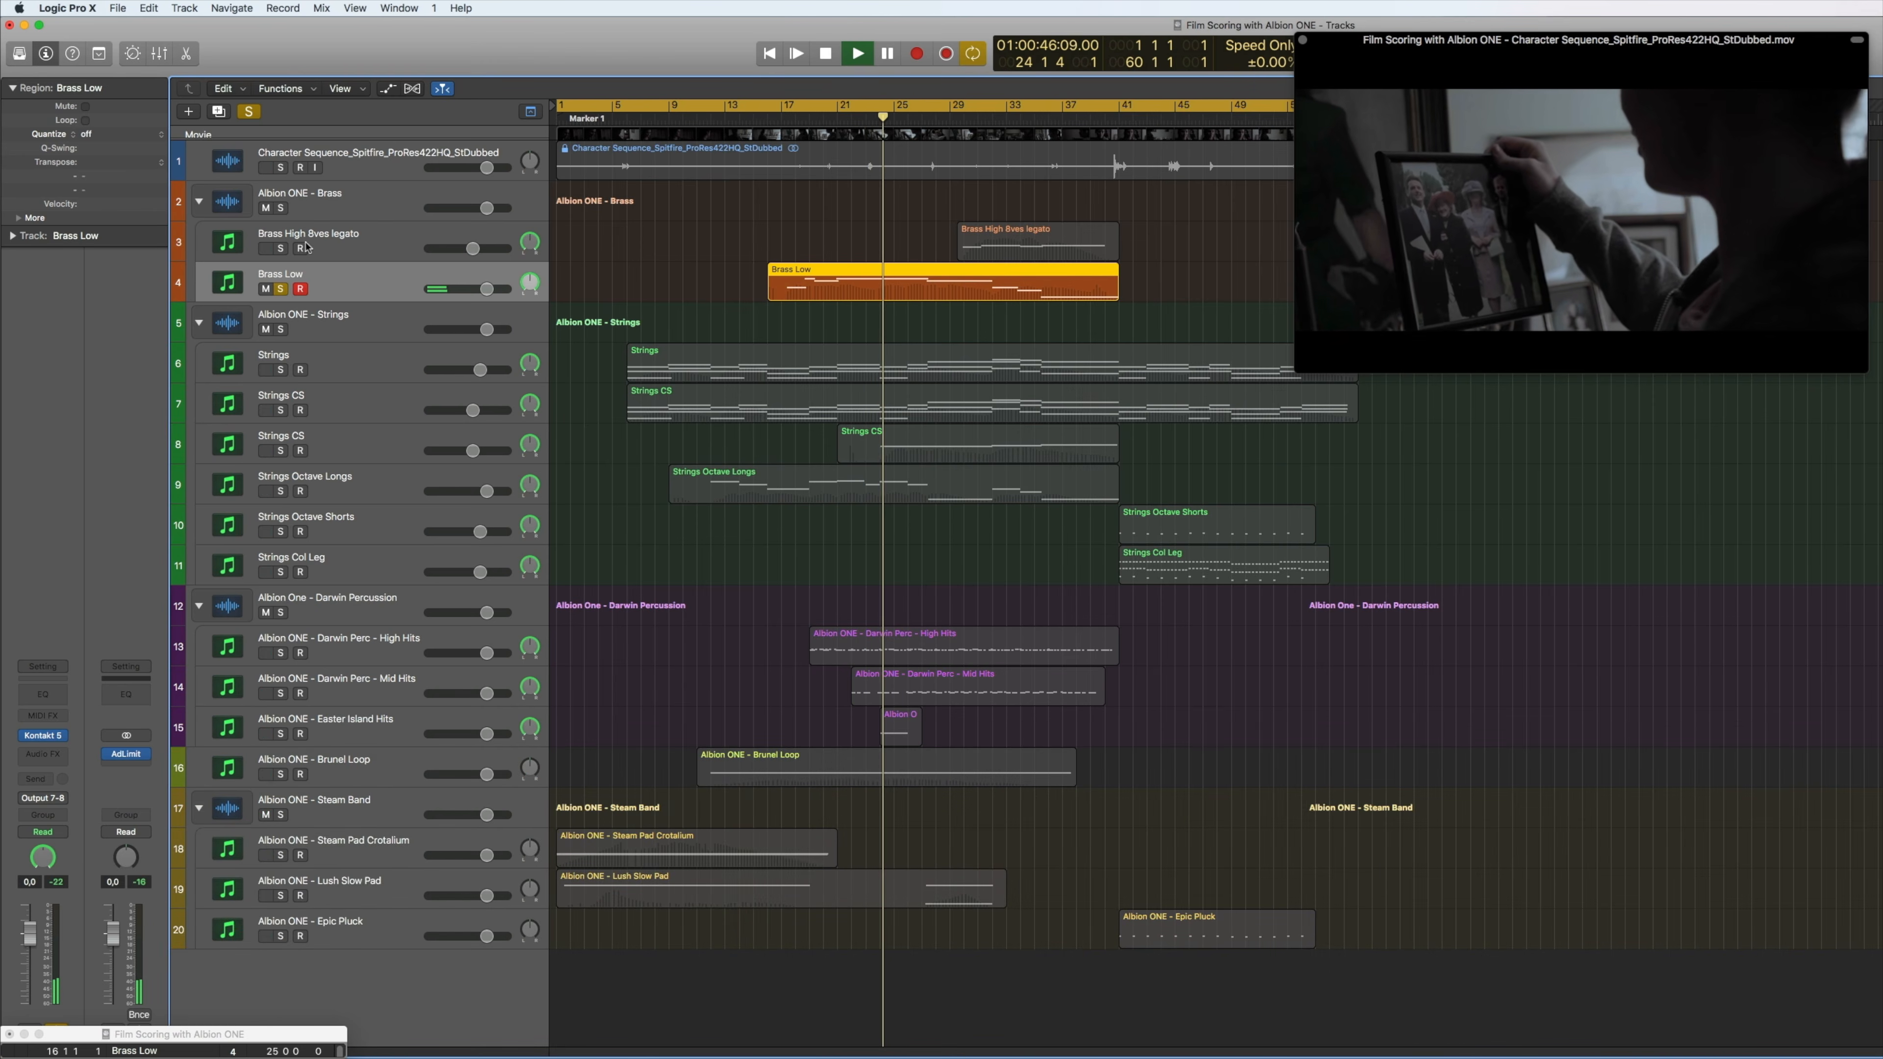
# Solo the Brass High 8ves legato track alongside Brass Low, stop playback and open its Kontakt instrument
pyautogui.click(280, 248)
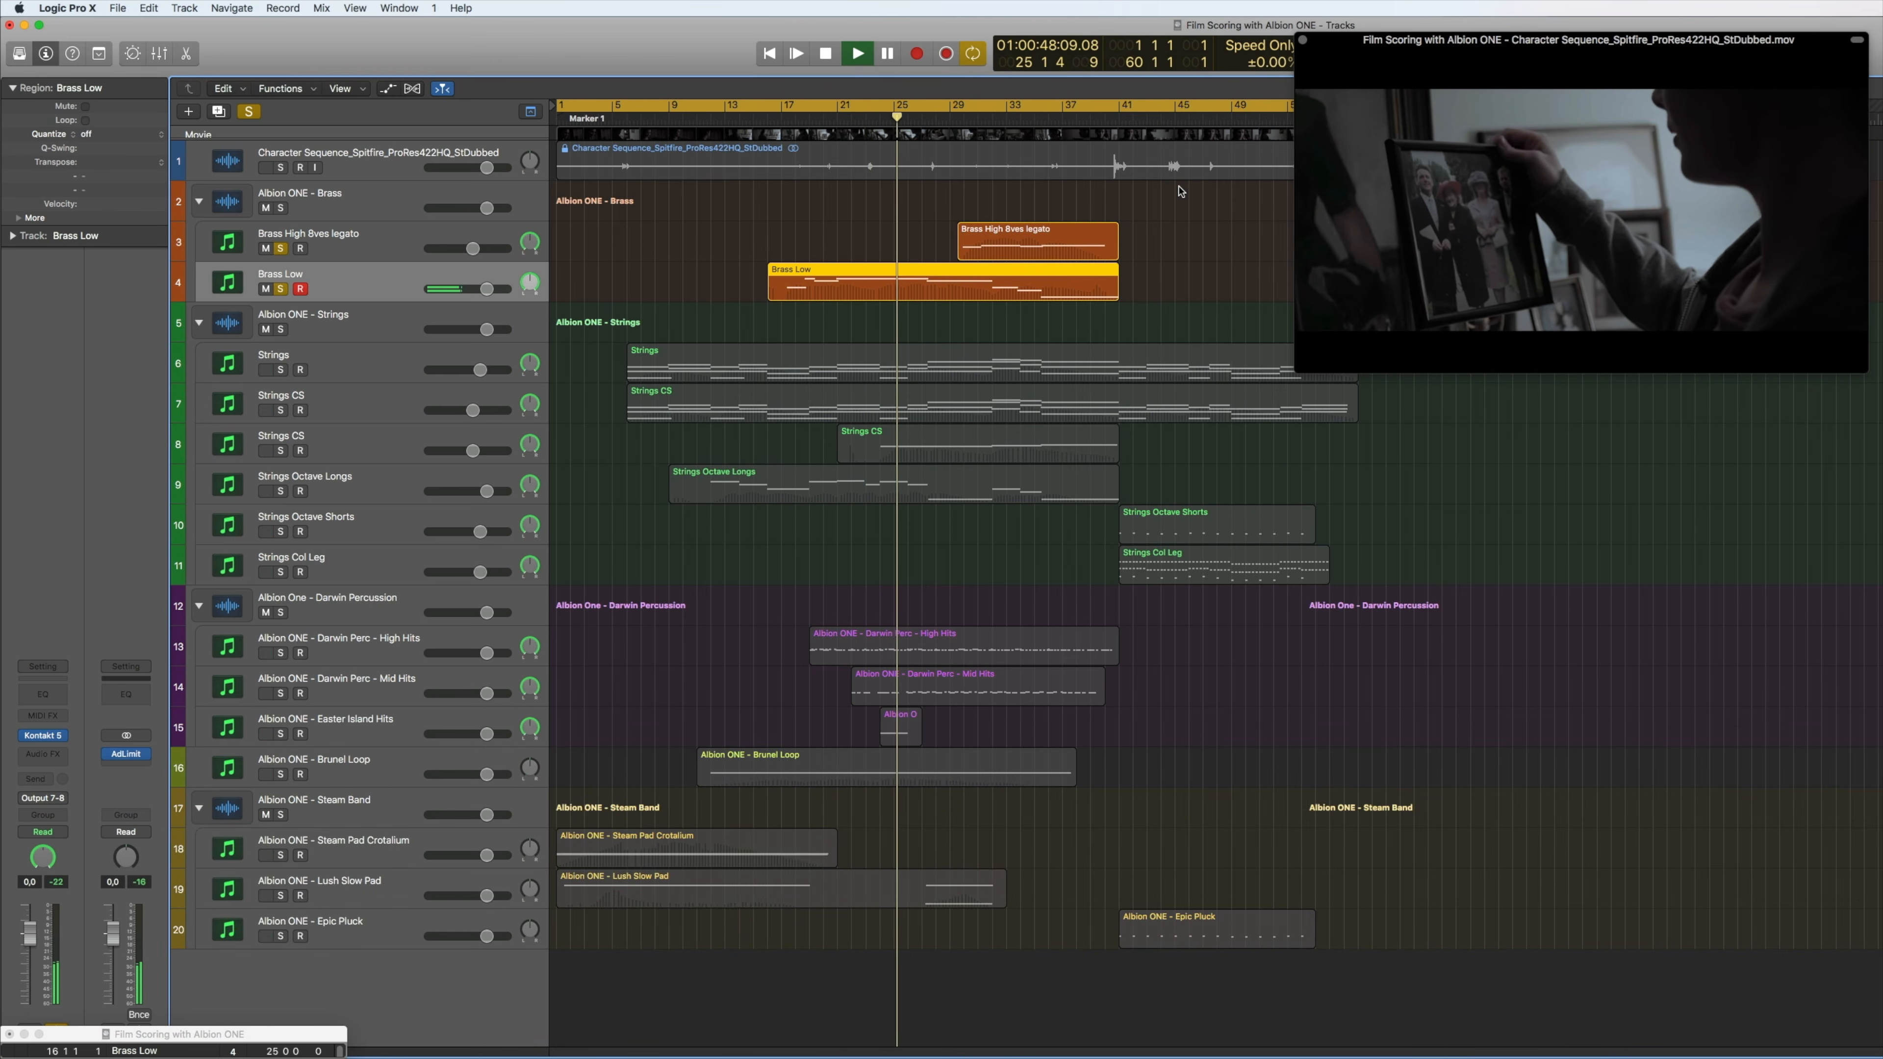
pyautogui.click(337, 248)
pyautogui.press('space')
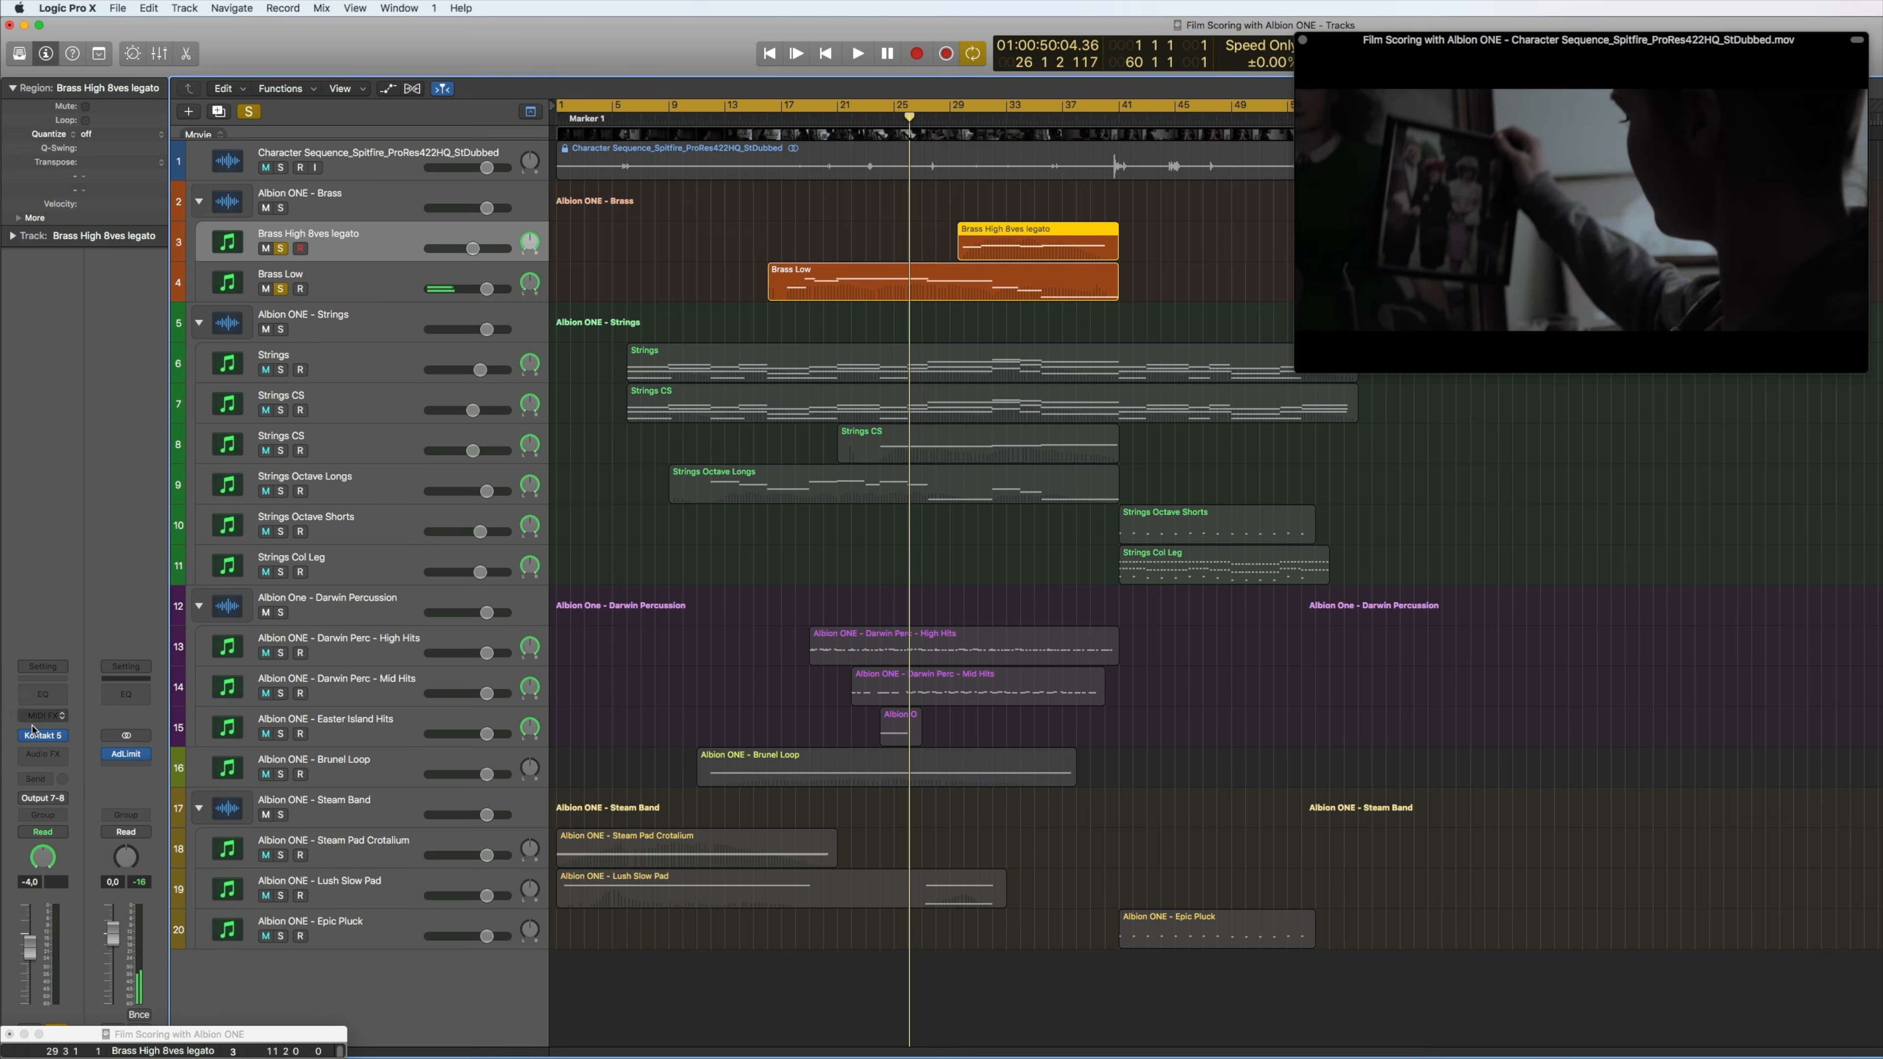
pyautogui.click(46, 735)
pyautogui.moveTo(554, 66); pyautogui.dragTo(973, 189)
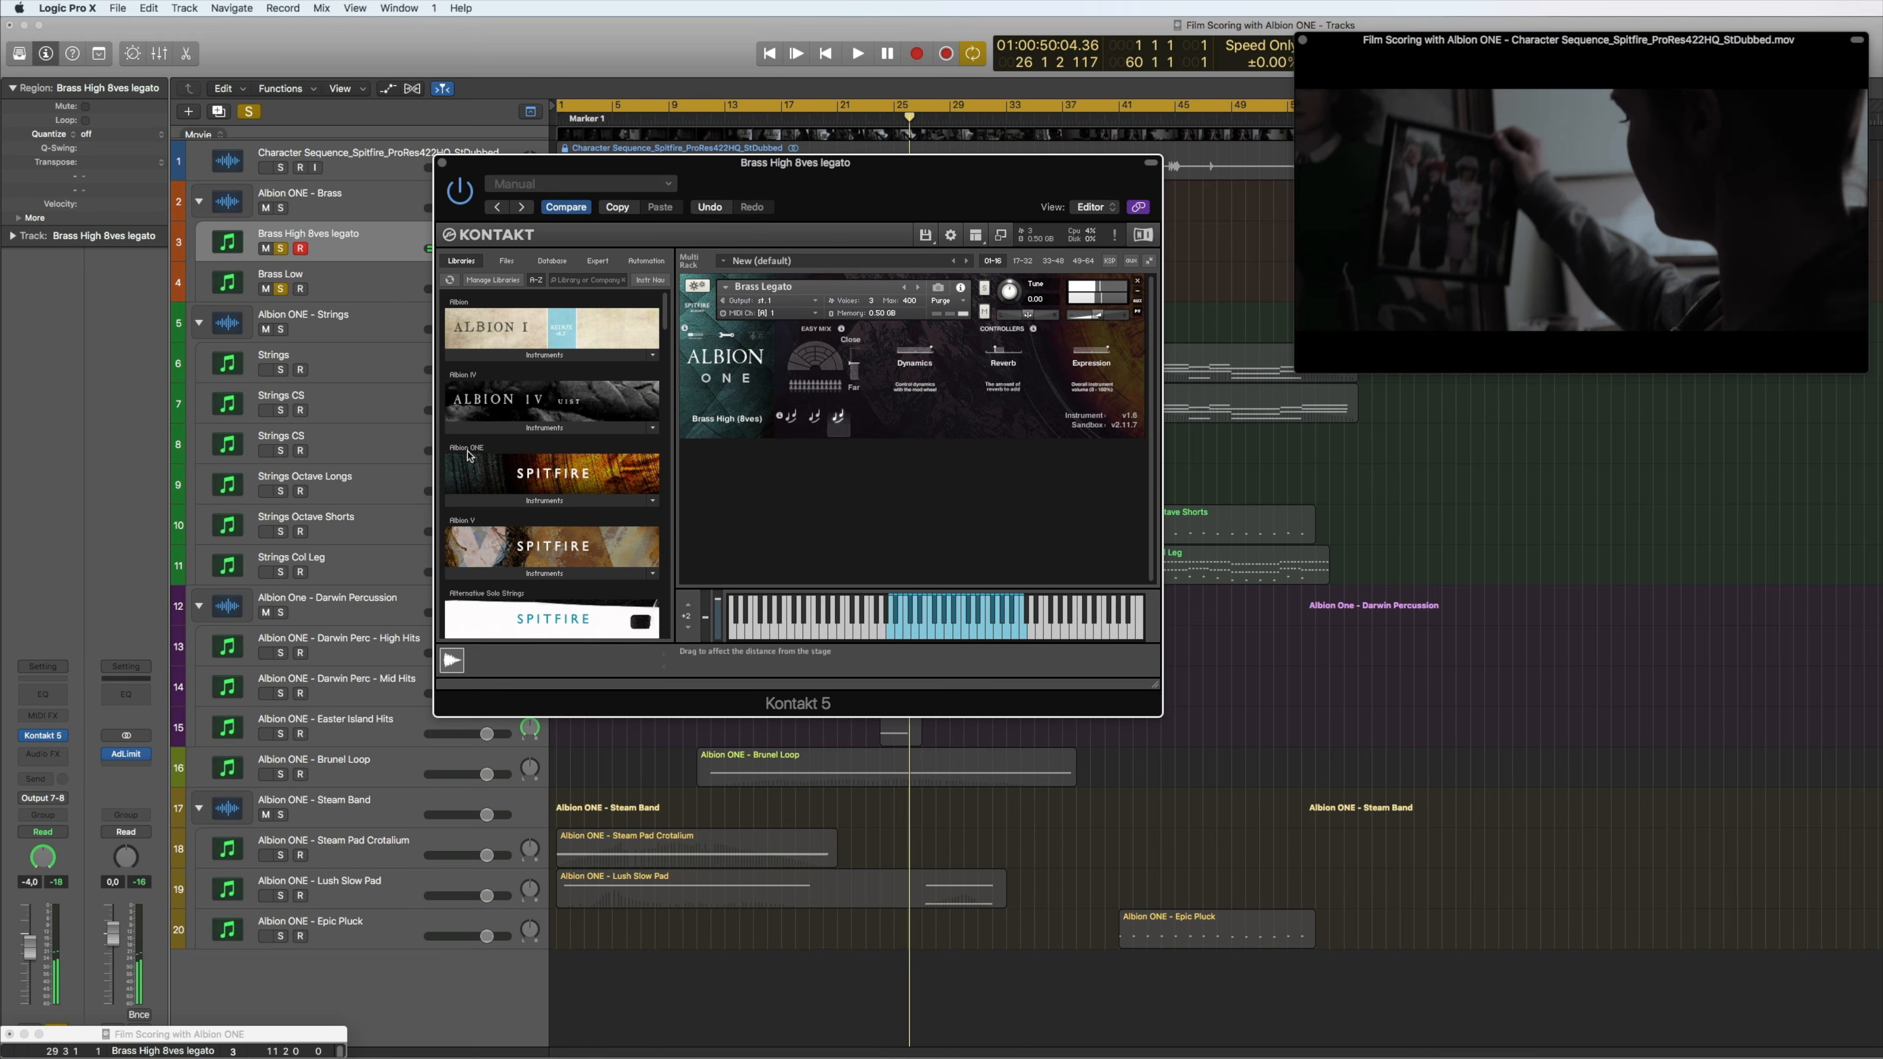
# Close the Kontakt window, solo the first four strings tracks alongside the brass, and place the playhead near bar 29
pyautogui.press('super+w')
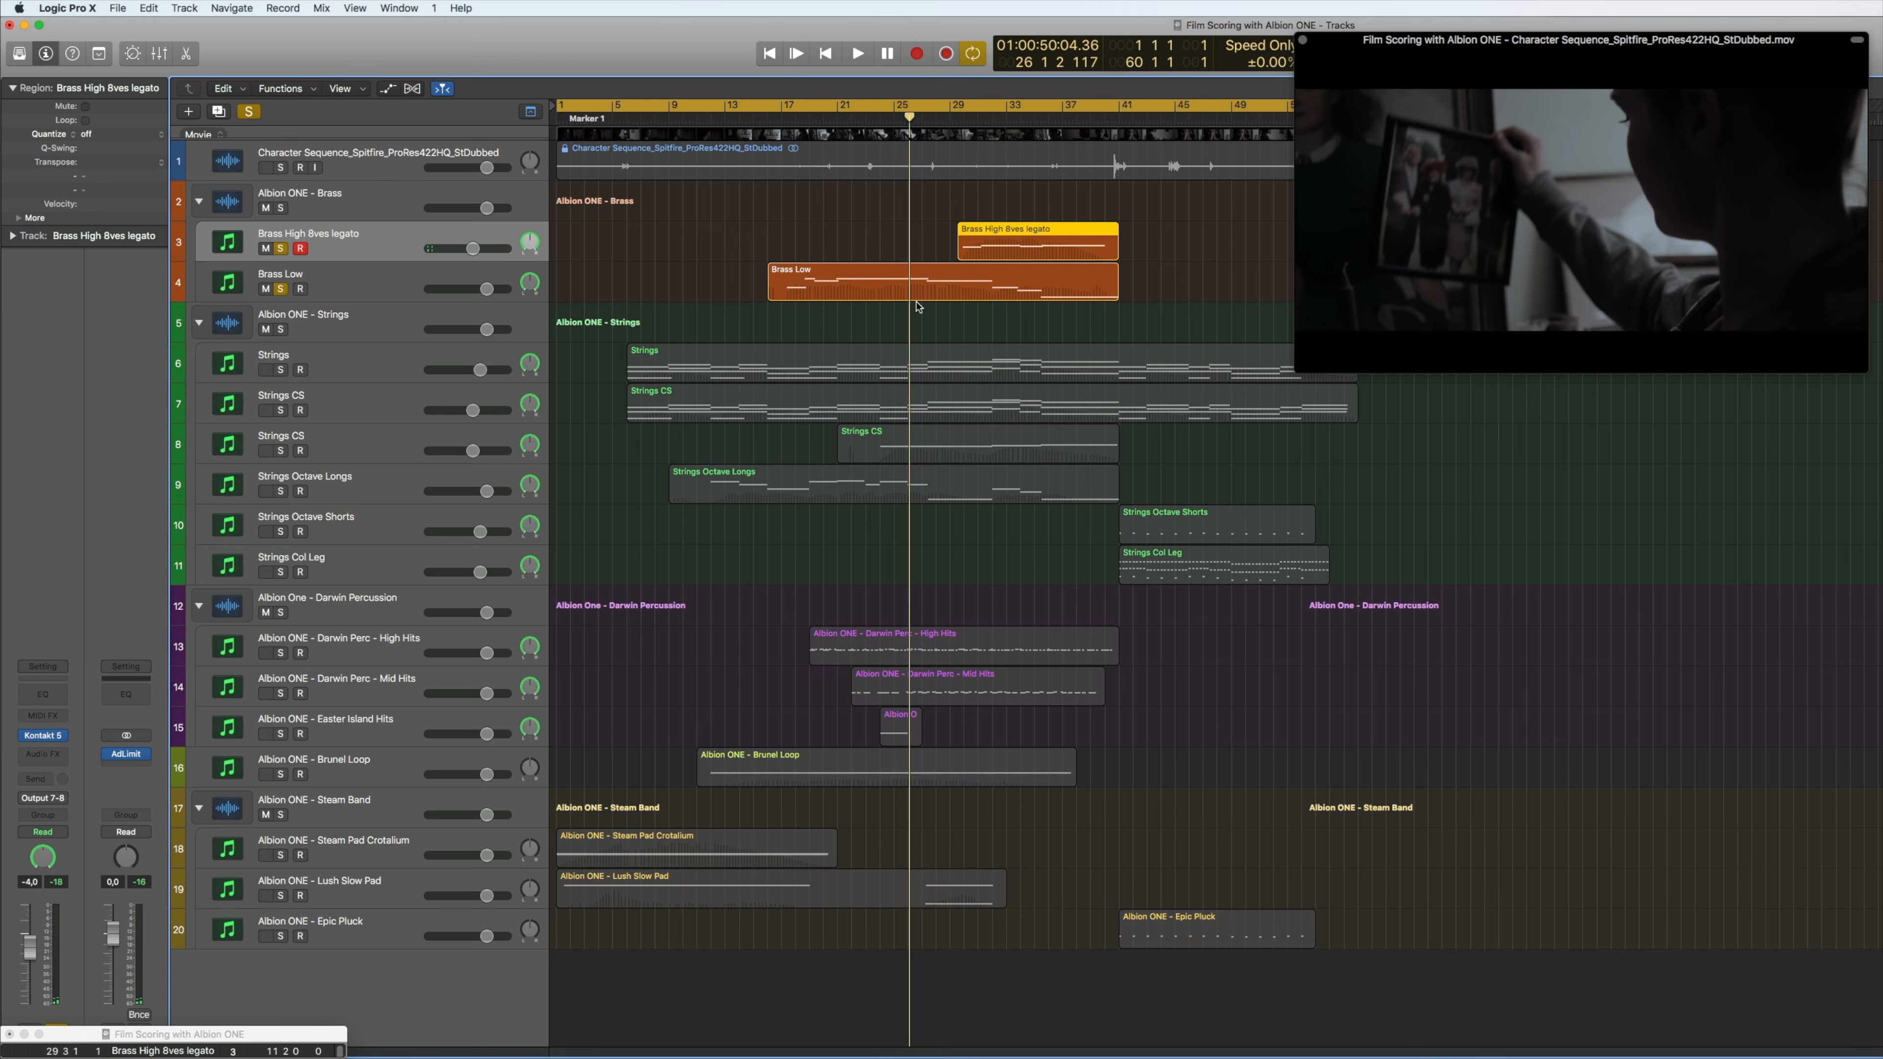
pyautogui.moveTo(280, 370); pyautogui.dragTo(283, 477)
pyautogui.click(920, 107)
pyautogui.click(939, 110)
pyautogui.click(940, 116)
pyautogui.click(957, 107)
# Play the soloed brass and strings together, stop playback and clear all solos
pyautogui.press('space')
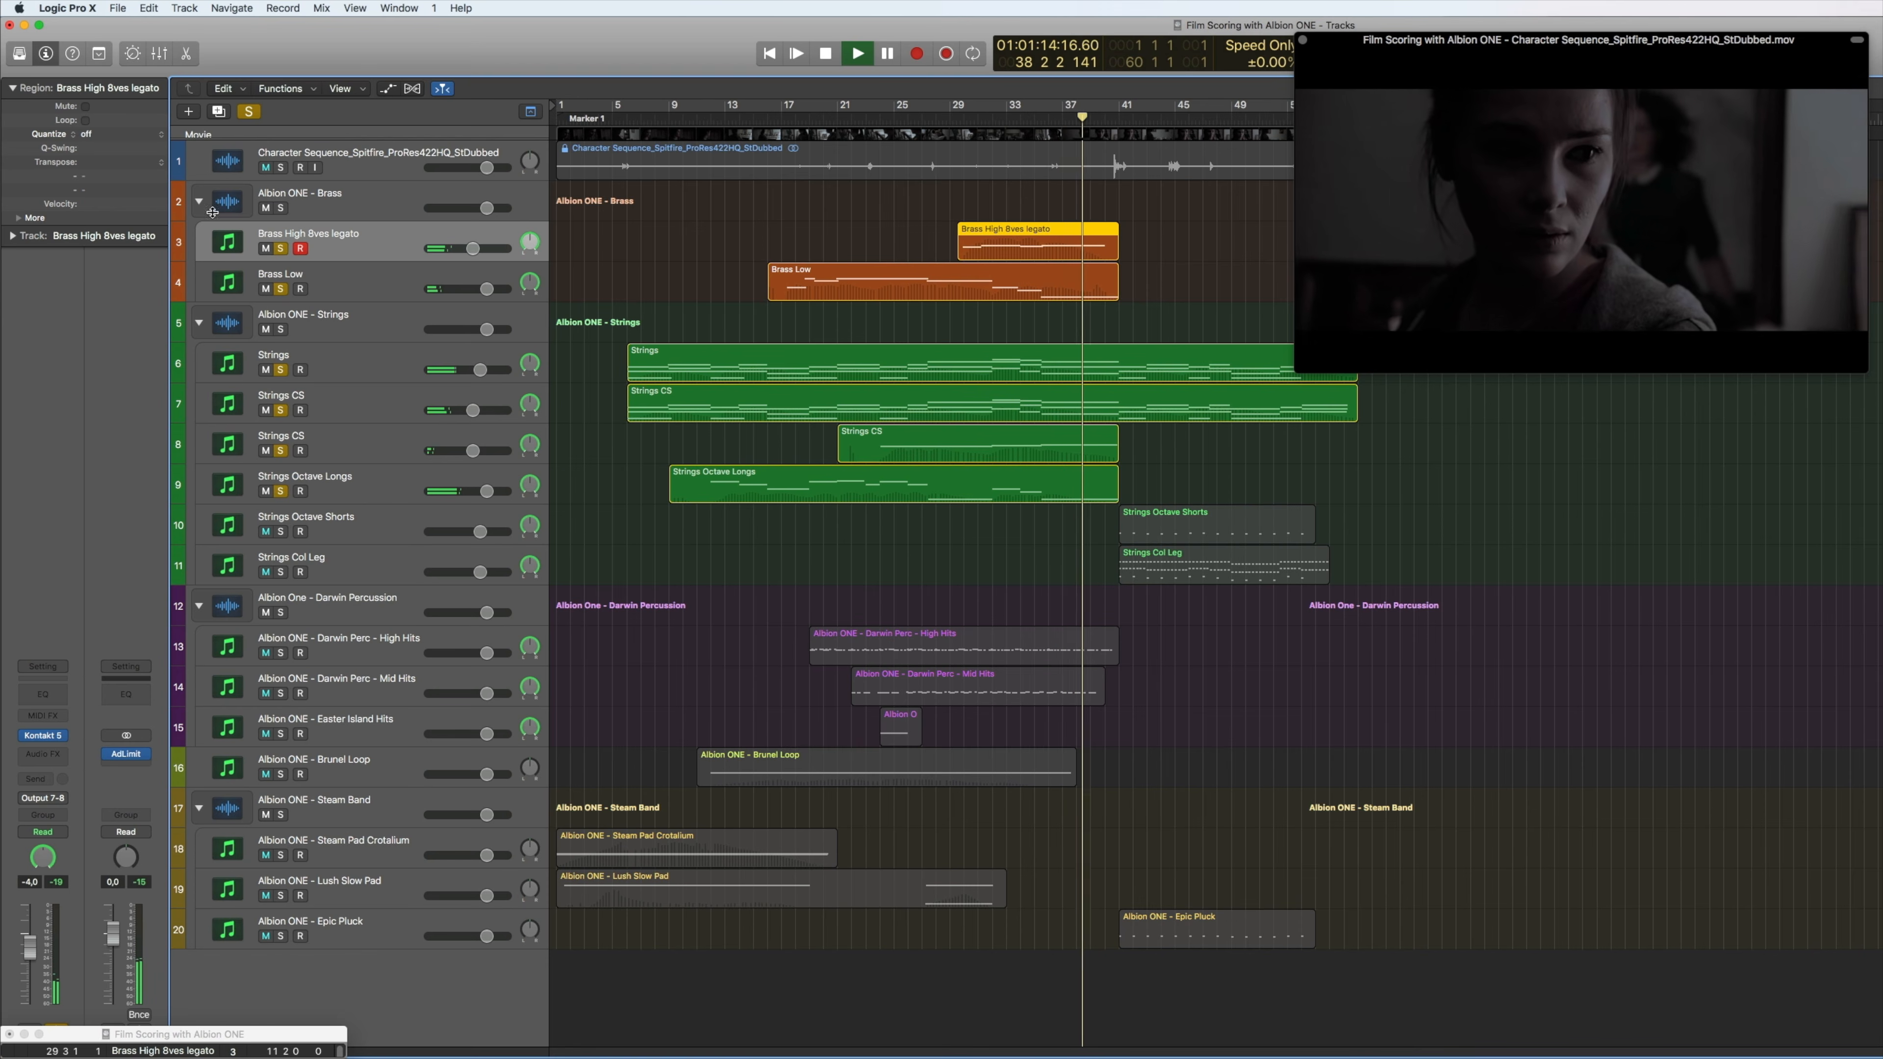
pyautogui.press('space')
pyautogui.click(249, 112)
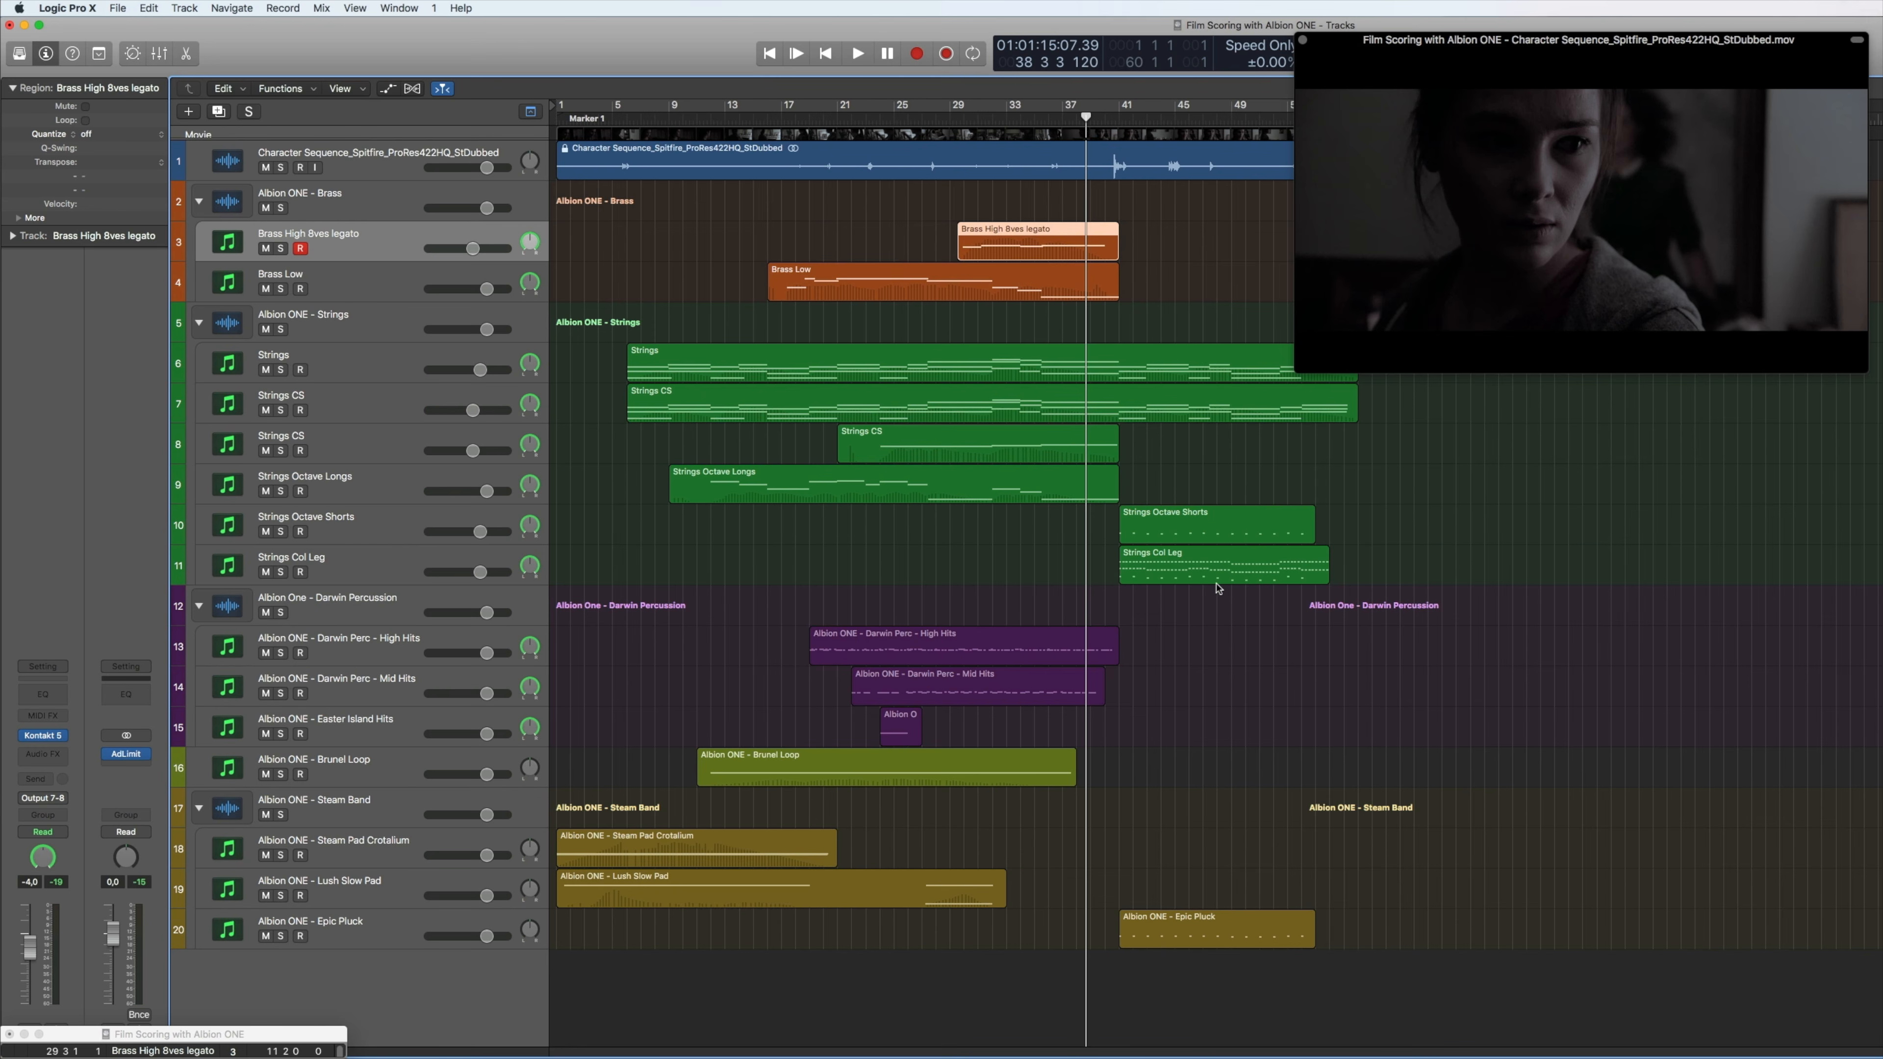
# Select the Steam Pad Crotalium track, open its Kontakt instrument and reposition the plug-in window
pyautogui.click(392, 839)
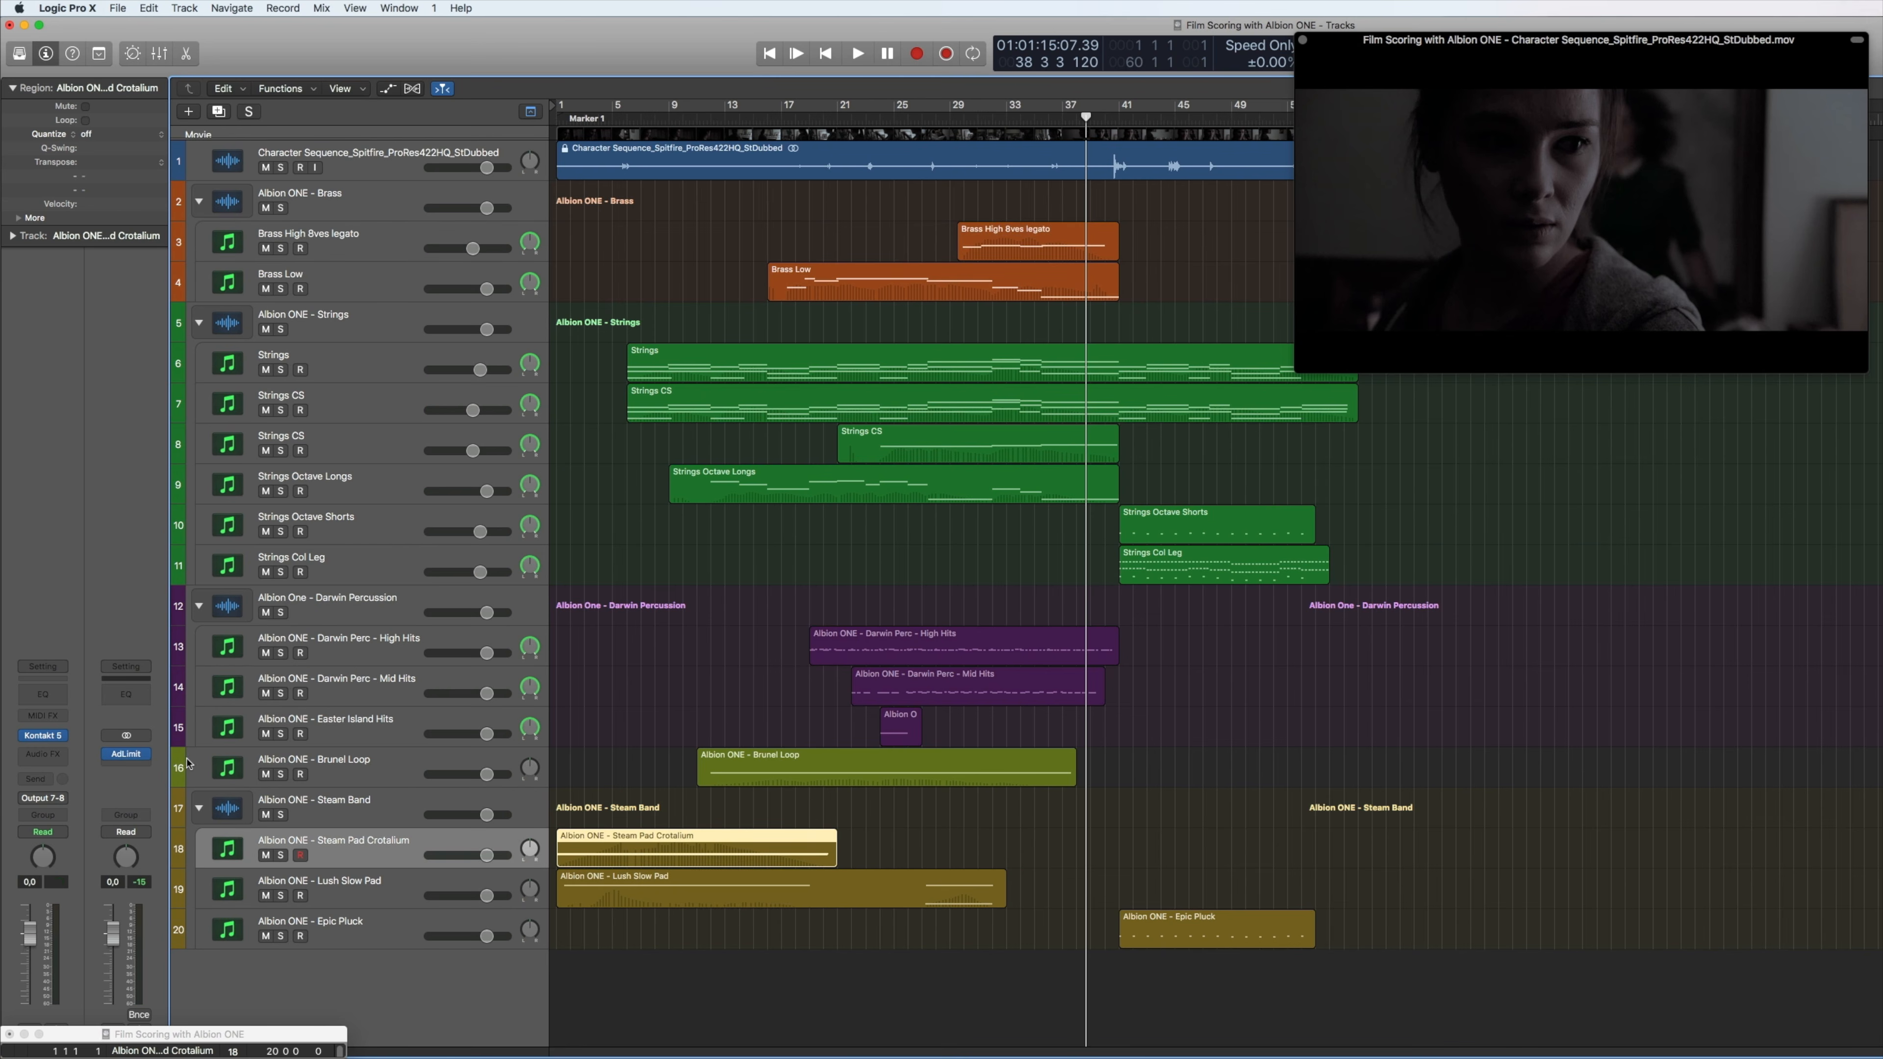
pyautogui.click(51, 739)
pyautogui.press('c')
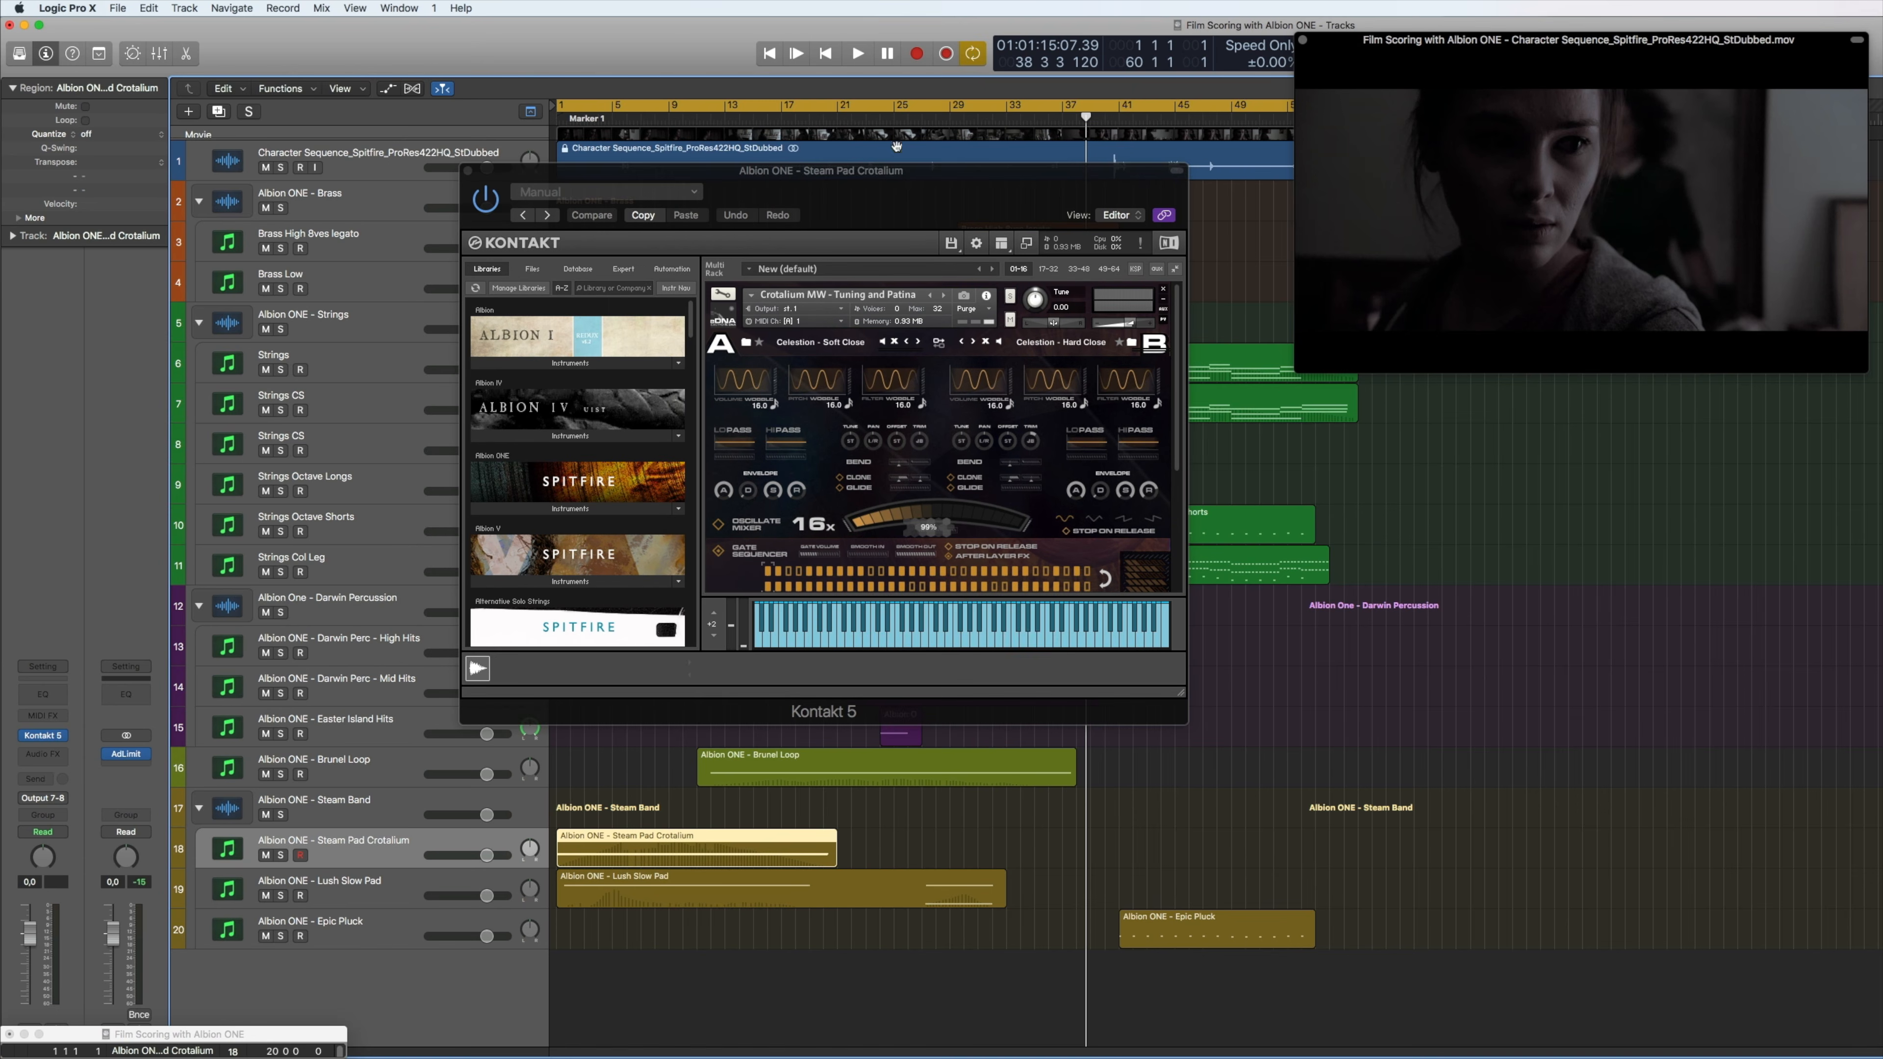
pyautogui.moveTo(912, 184); pyautogui.dragTo(974, 204)
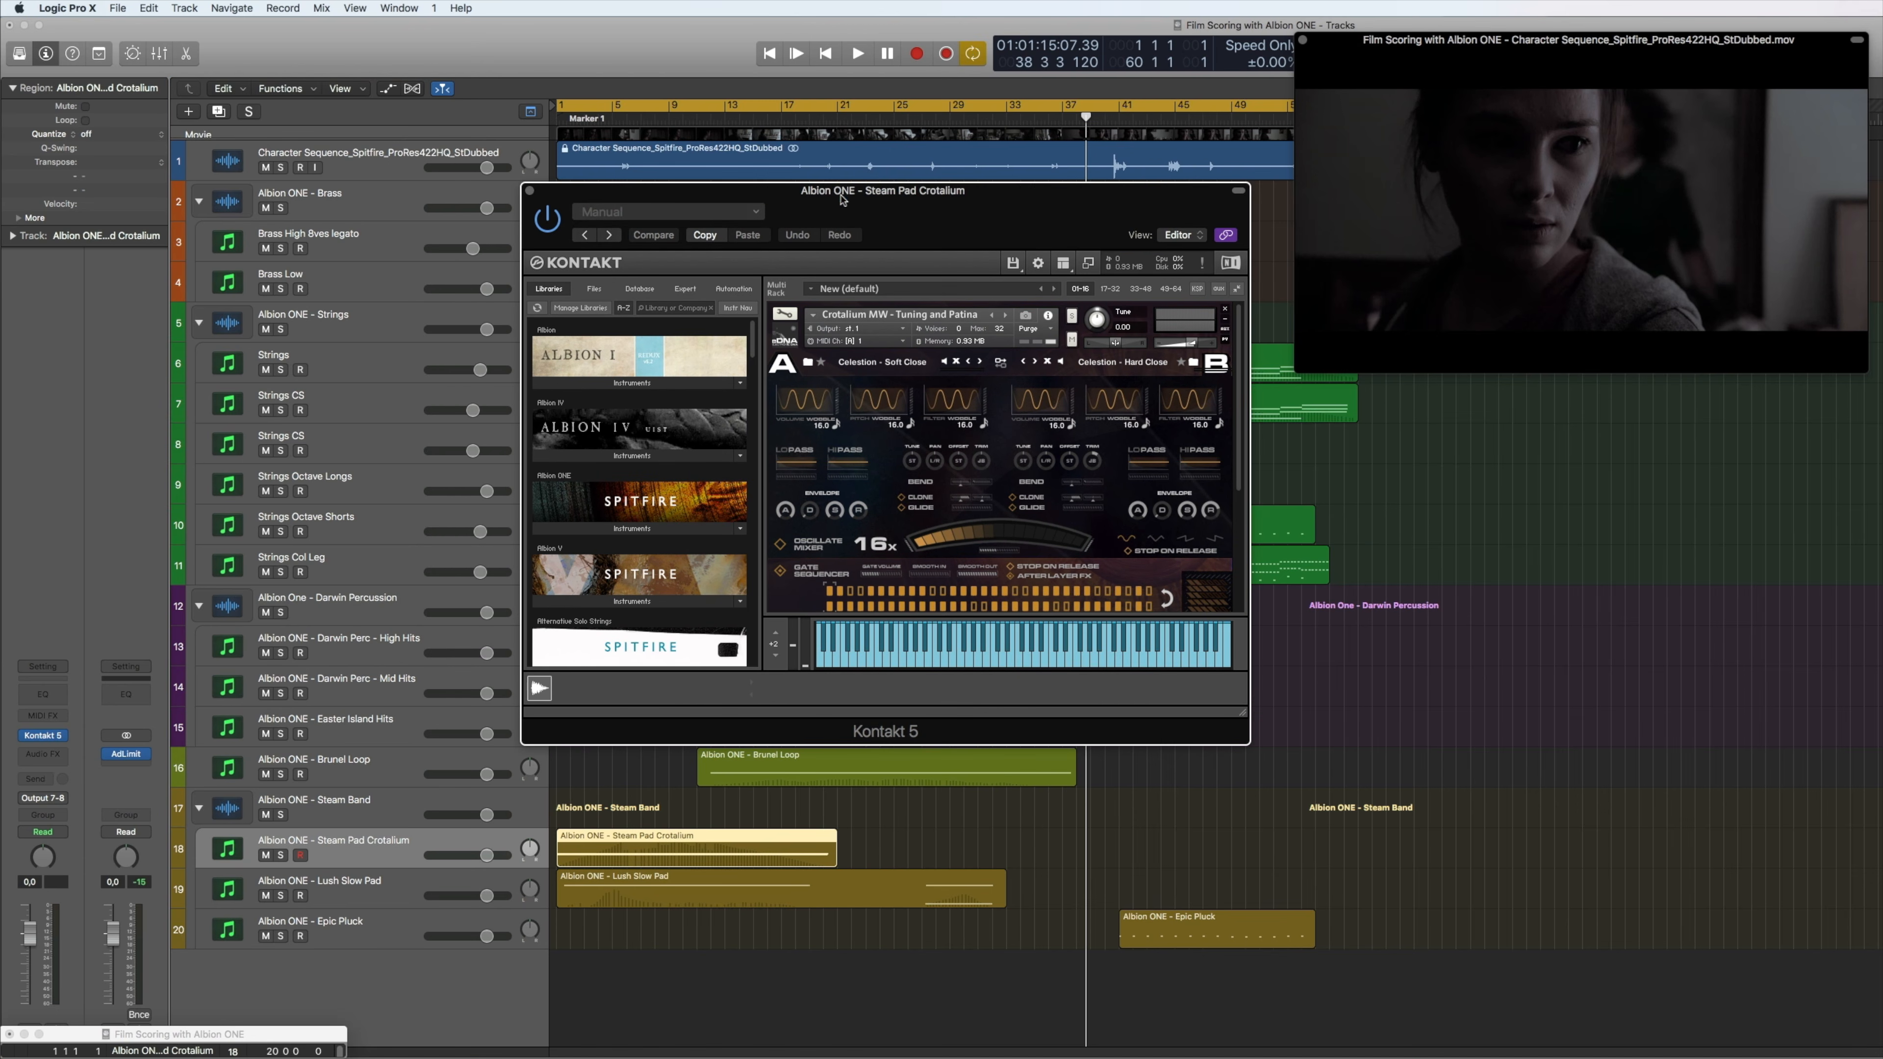
# Browse the Albion ONE library's Stephenson's Steam Band folder, review the Epic Adventures patches and return to the folder list
pyautogui.click(615, 528)
pyautogui.scroll(-2, 614, 549)
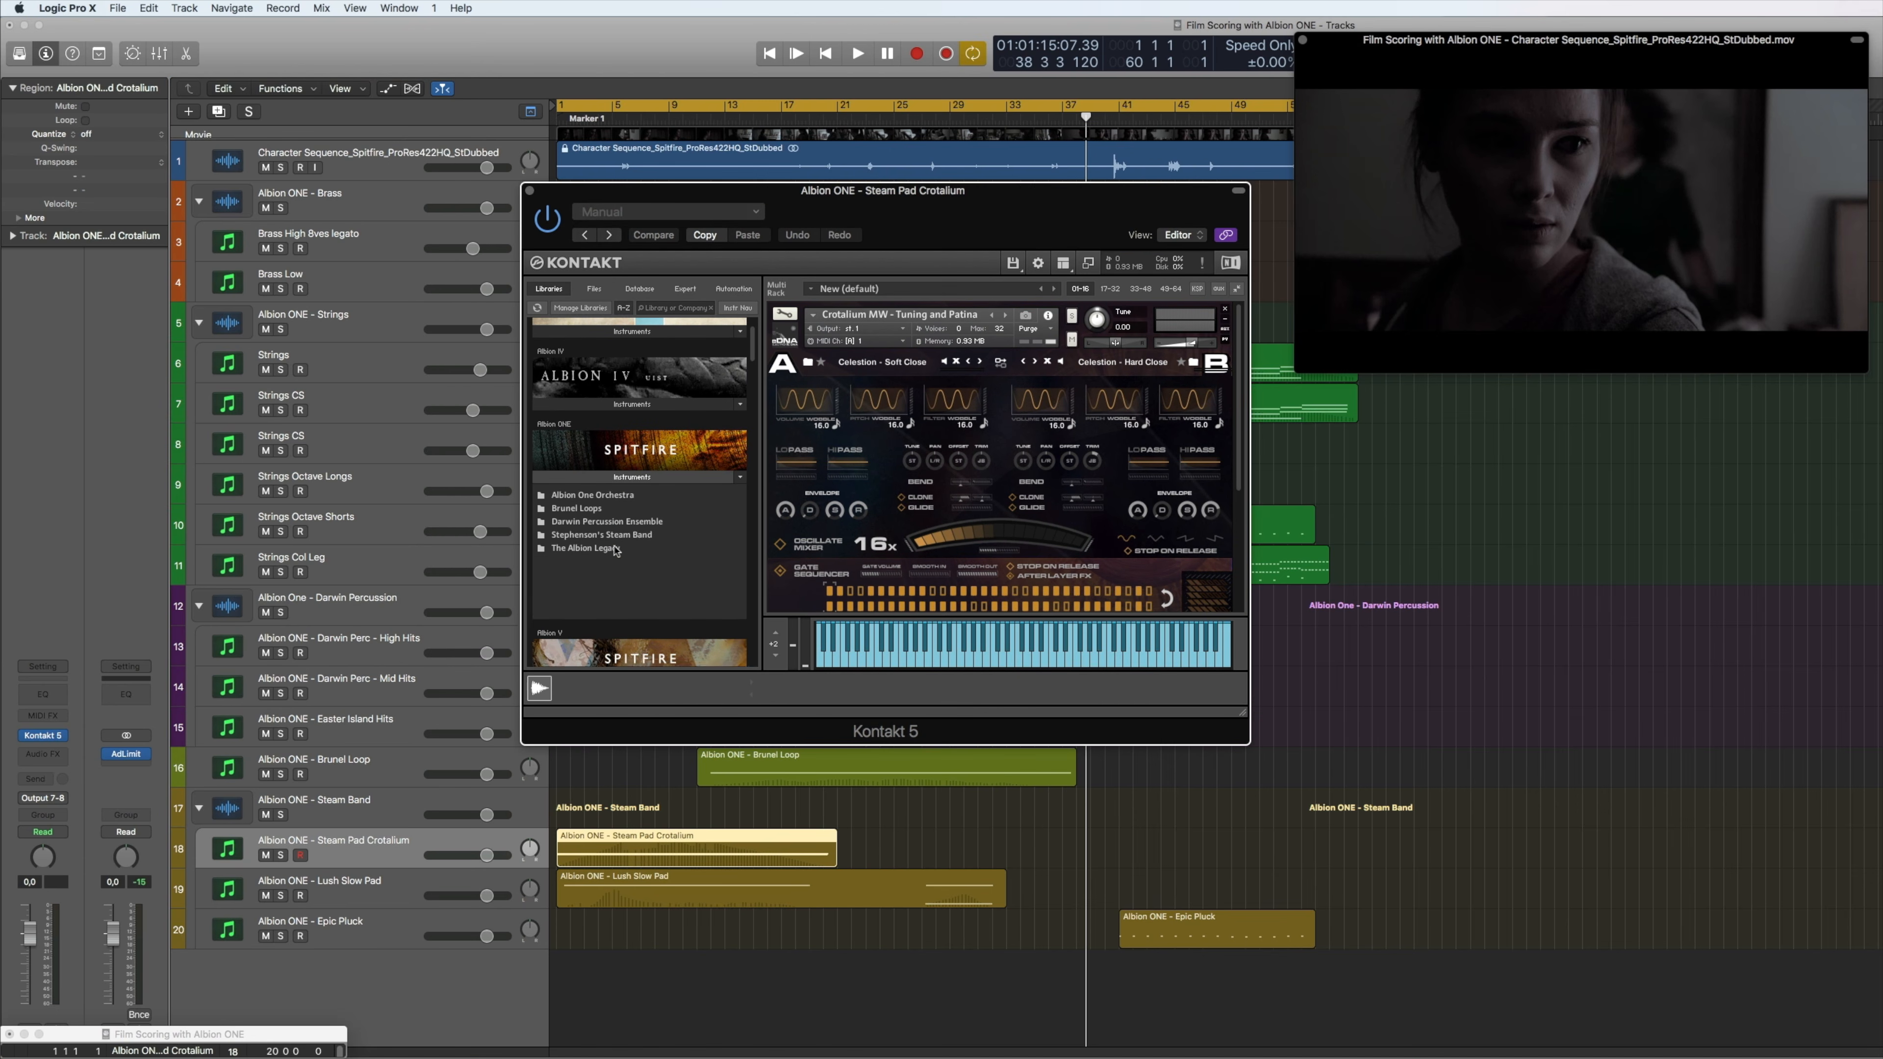
pyautogui.click(586, 535)
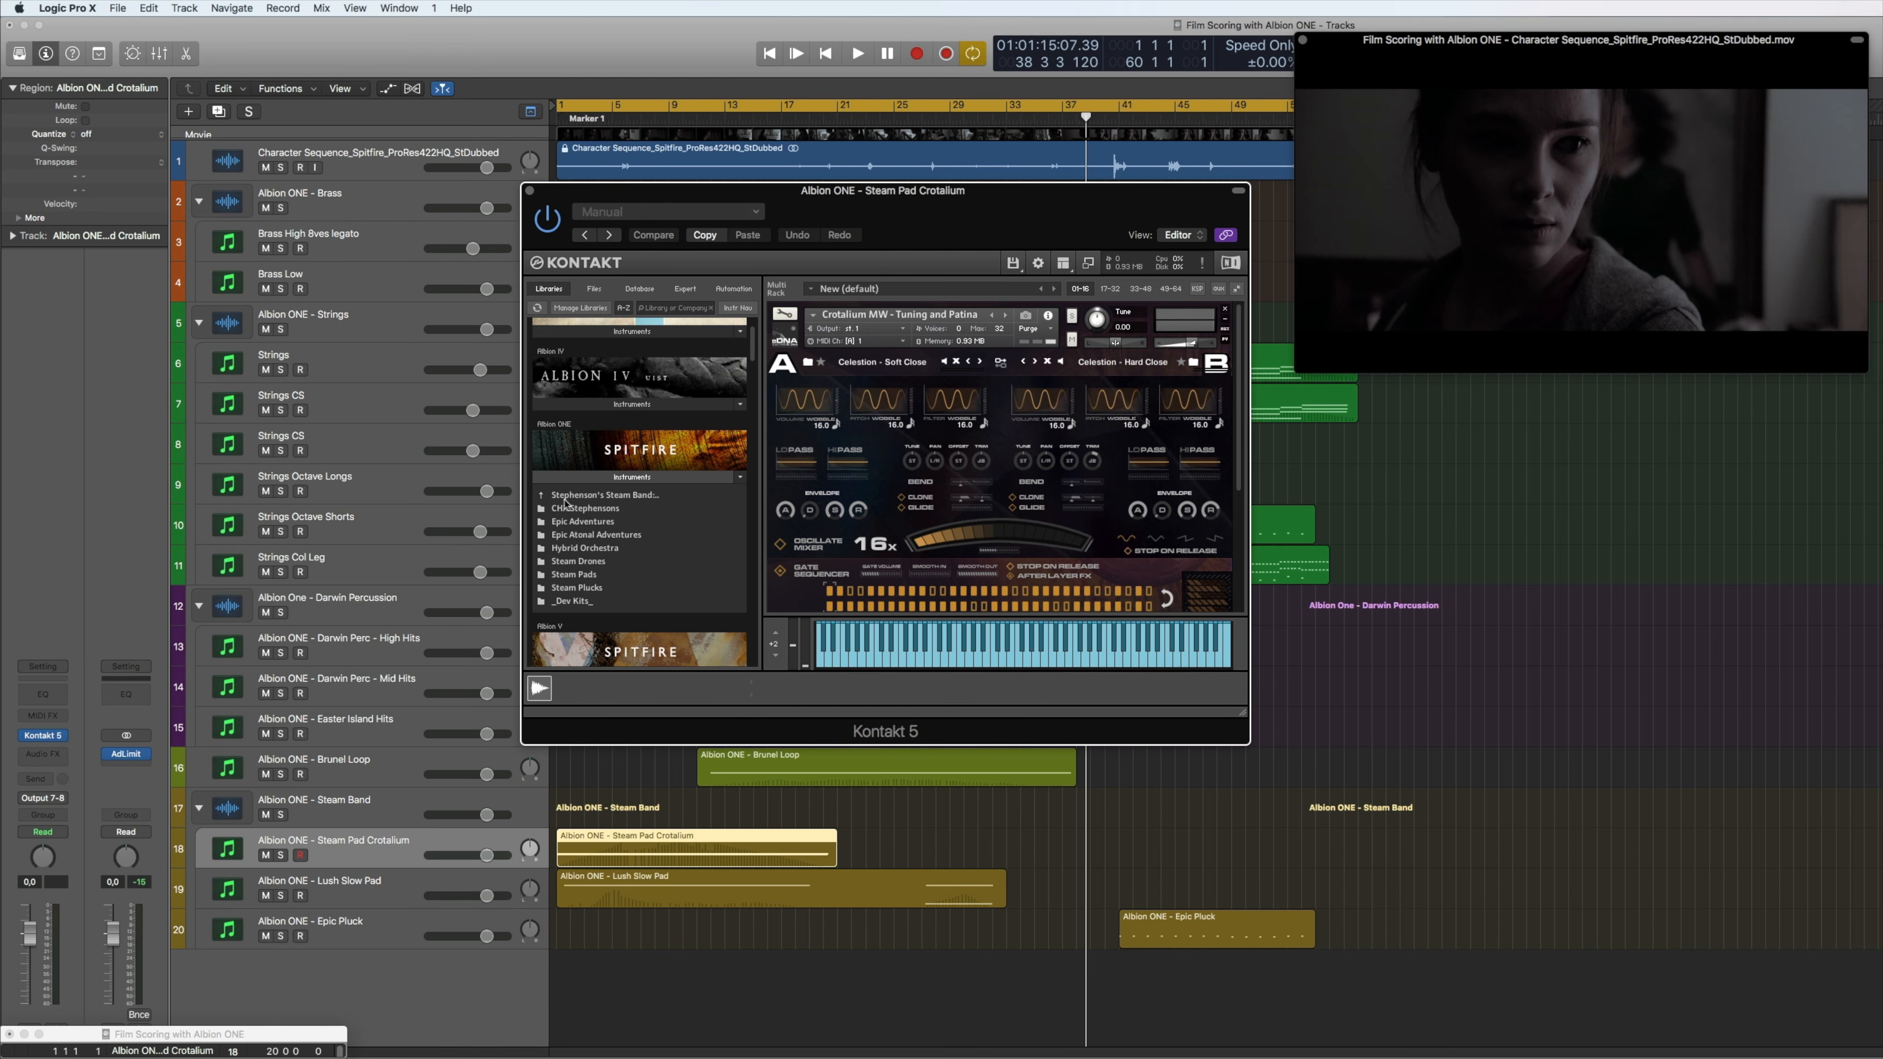
pyautogui.click(585, 521)
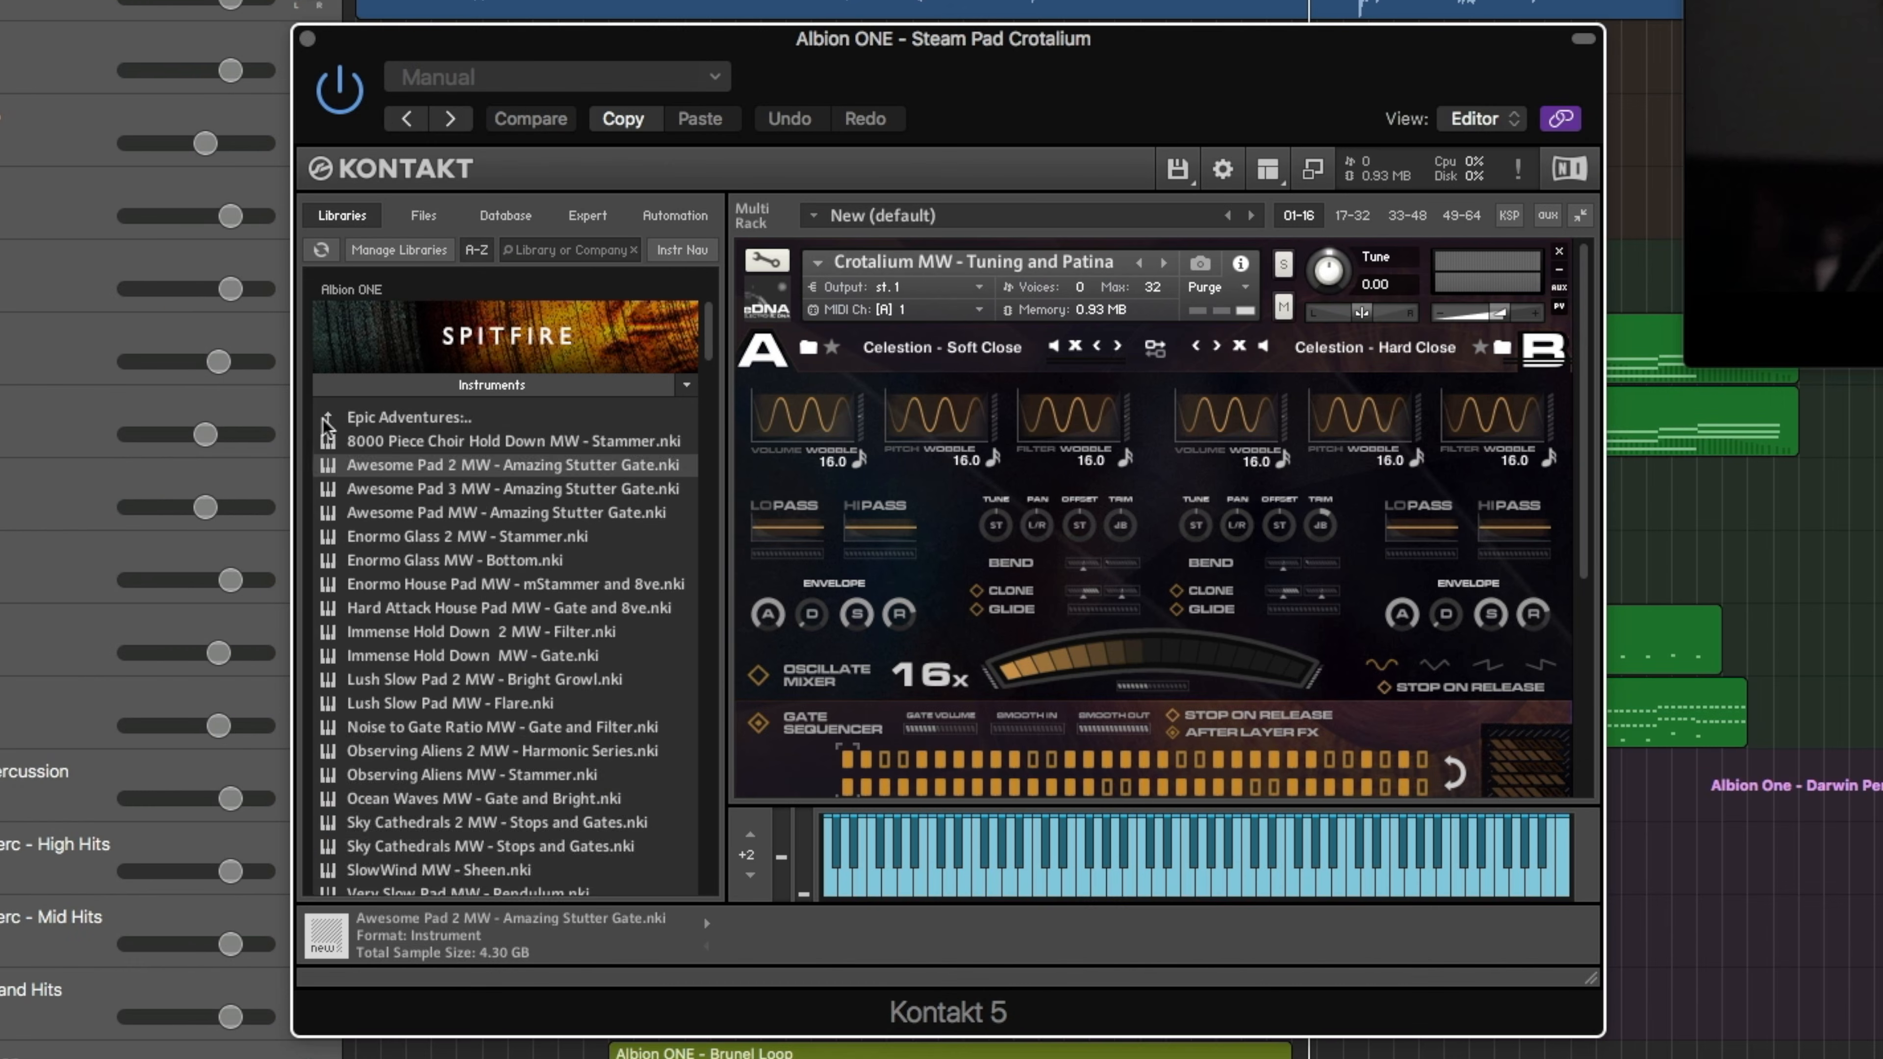
pyautogui.click(540, 403)
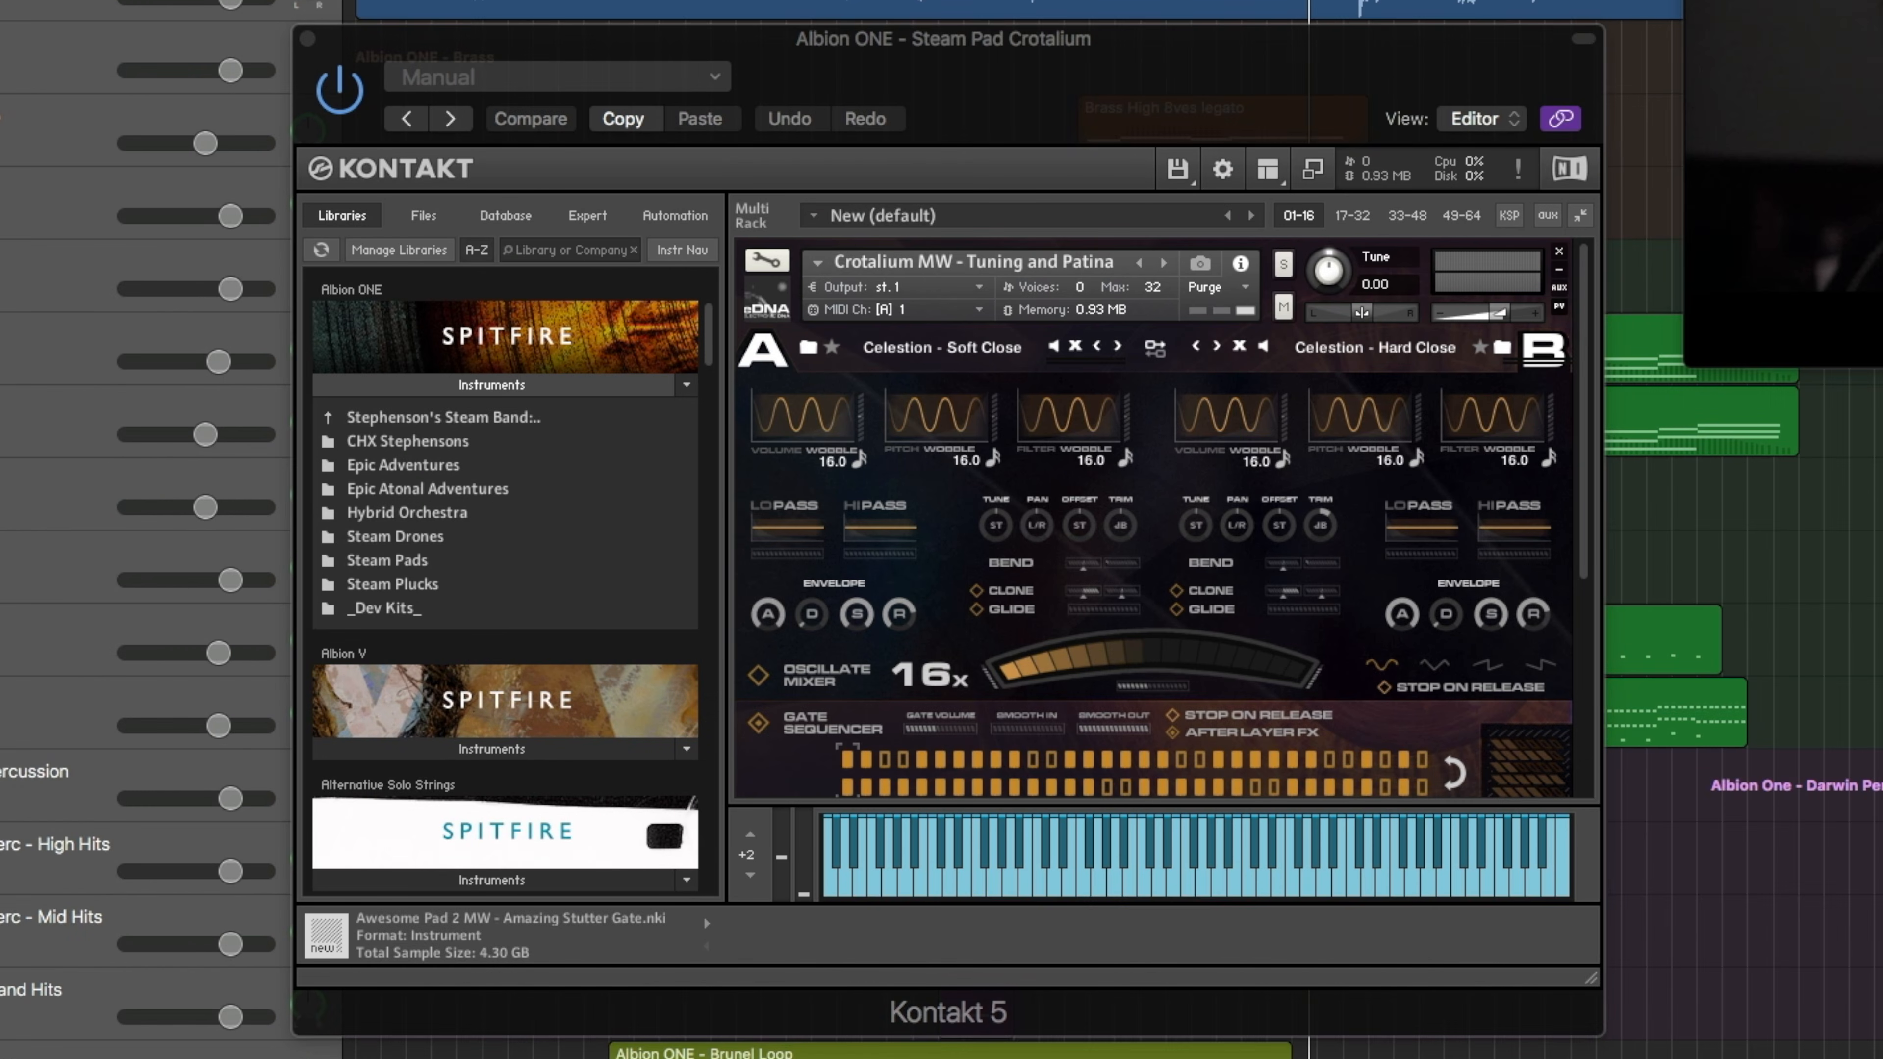
# Toggle solo on Steam Pad Crotalium, step through the Lush Slow Pad and Epic Pluck instruments, and deselect the region
pyautogui.press('s')
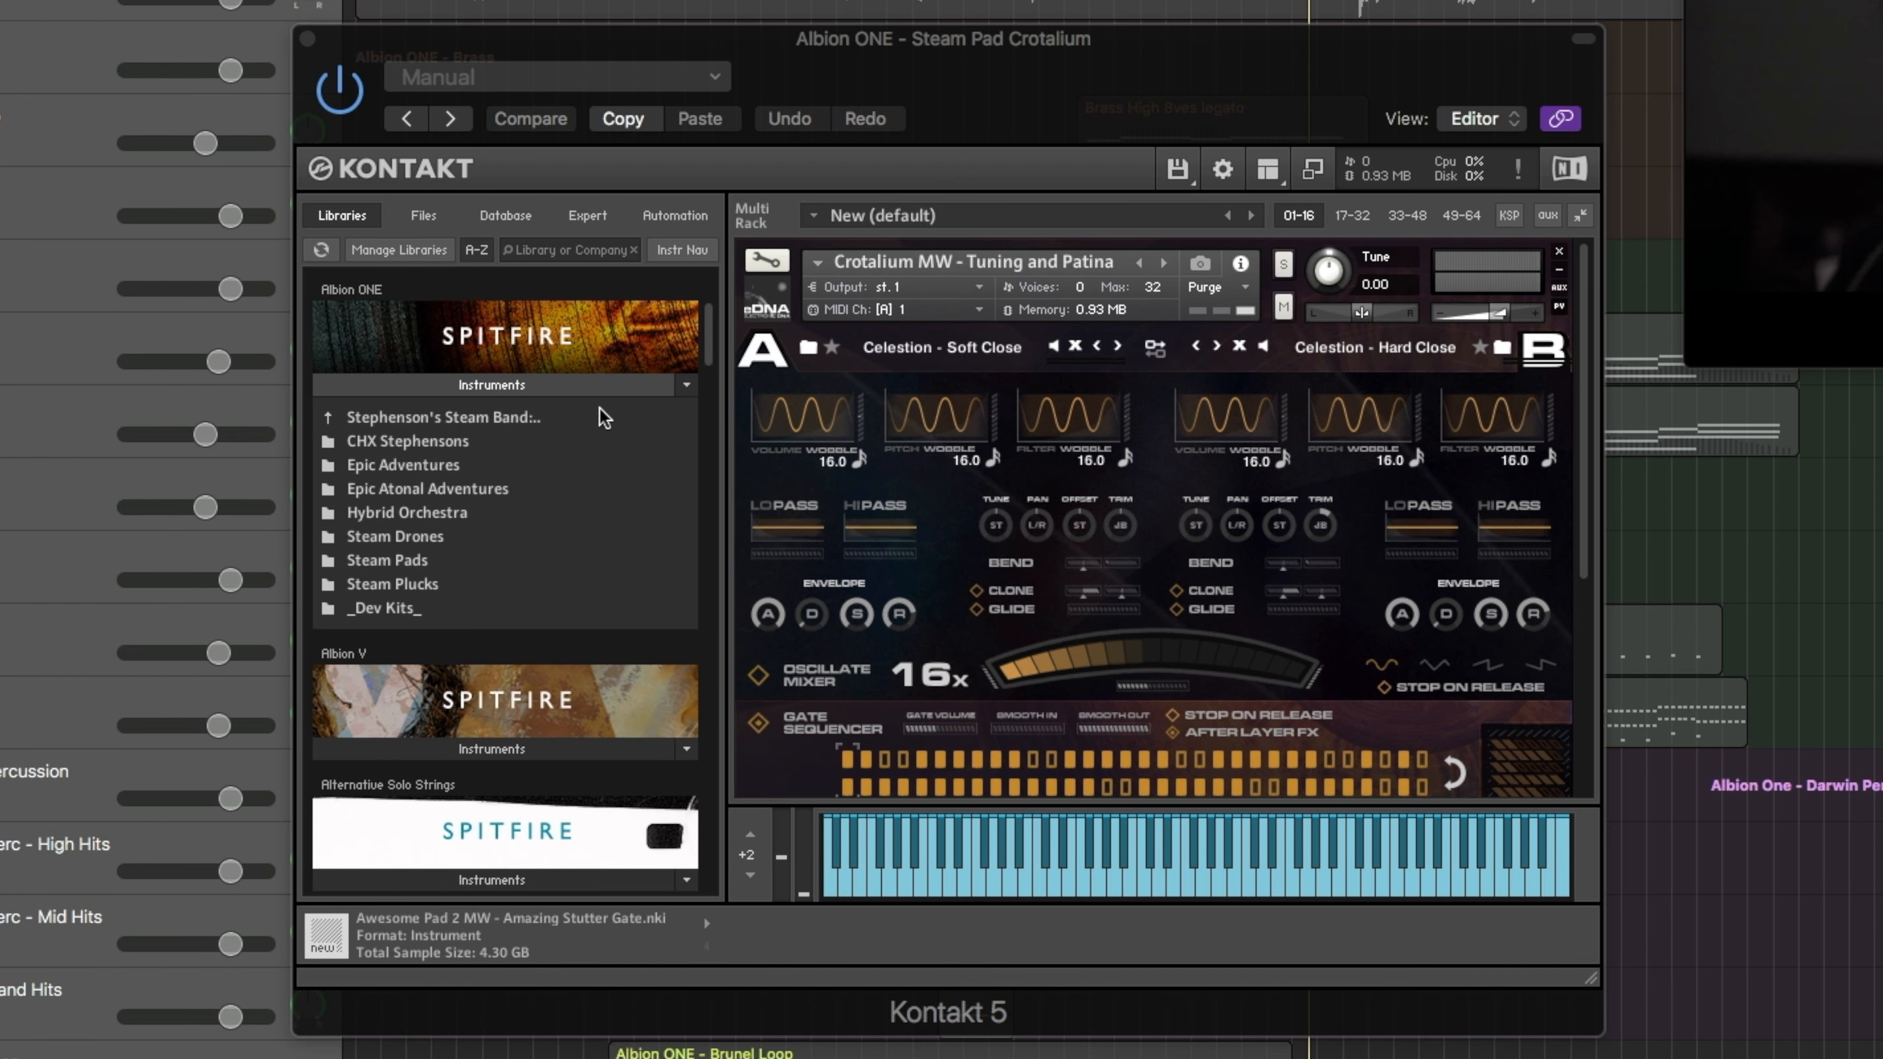
pyautogui.press('s')
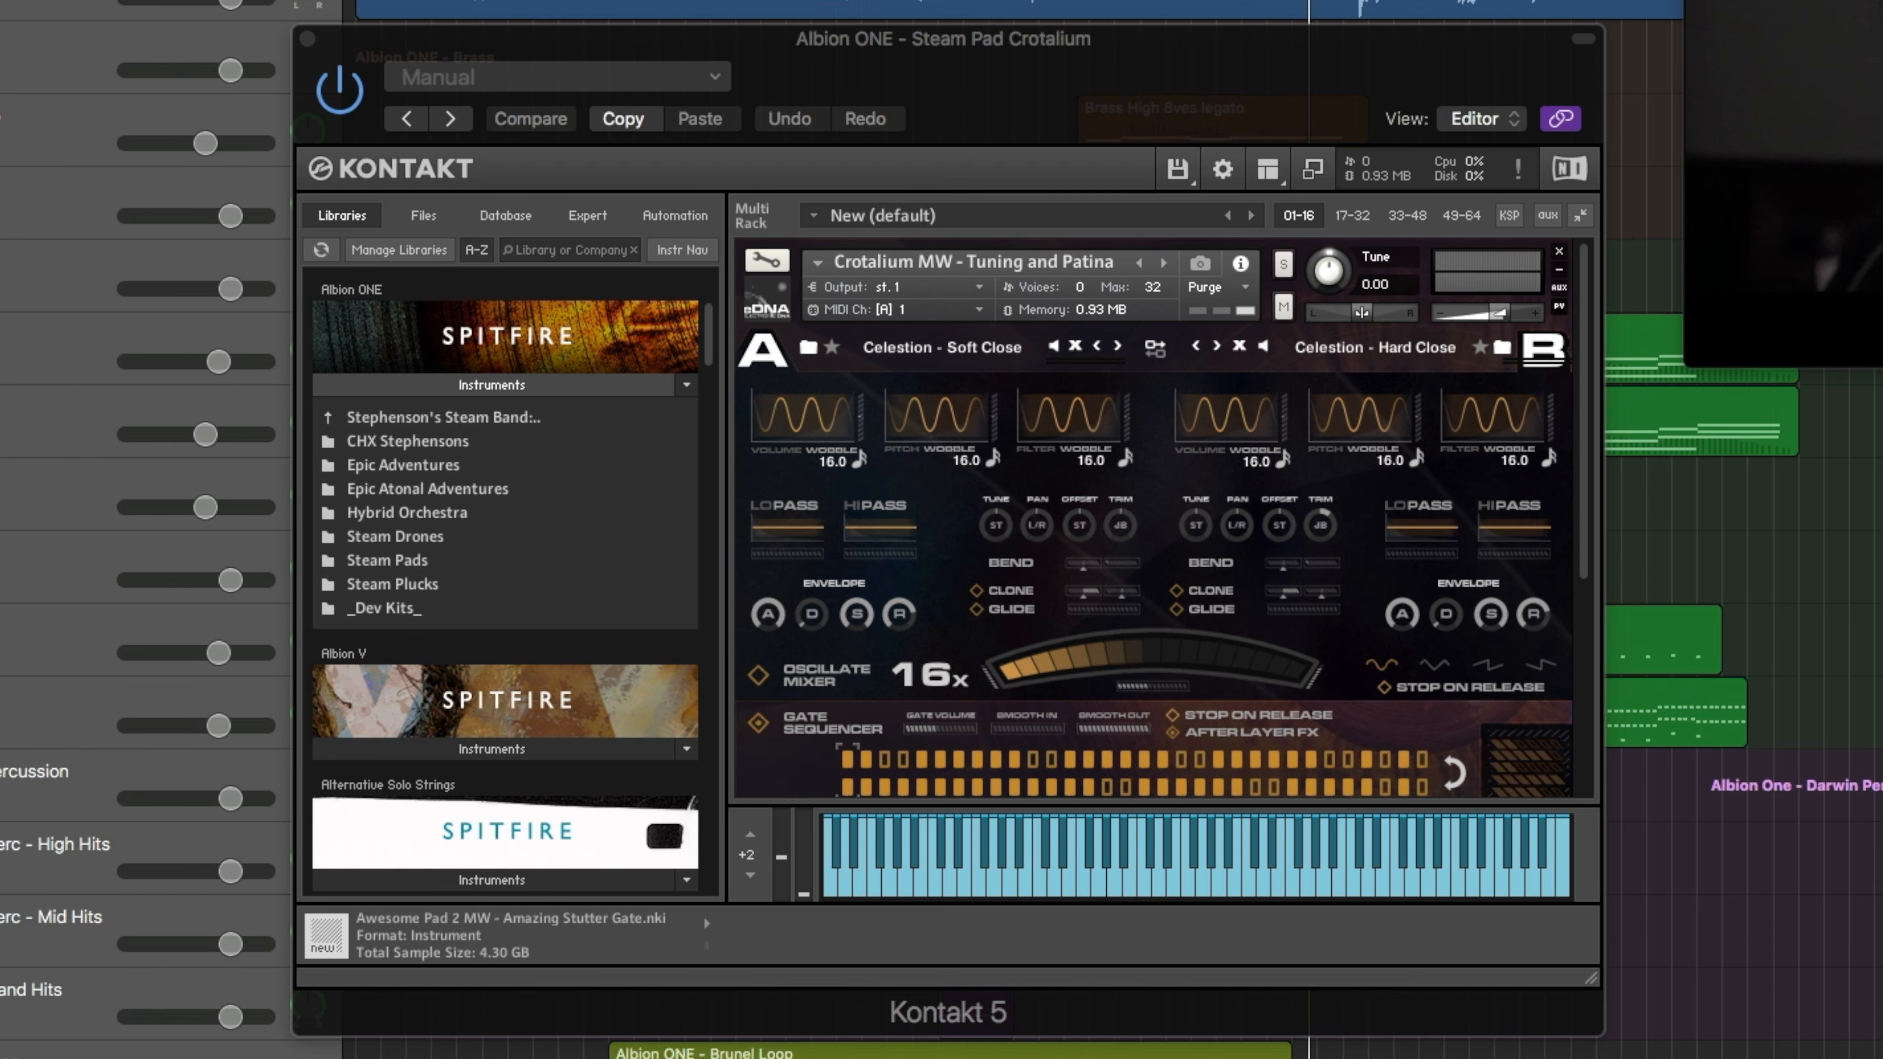
pyautogui.press('Down')
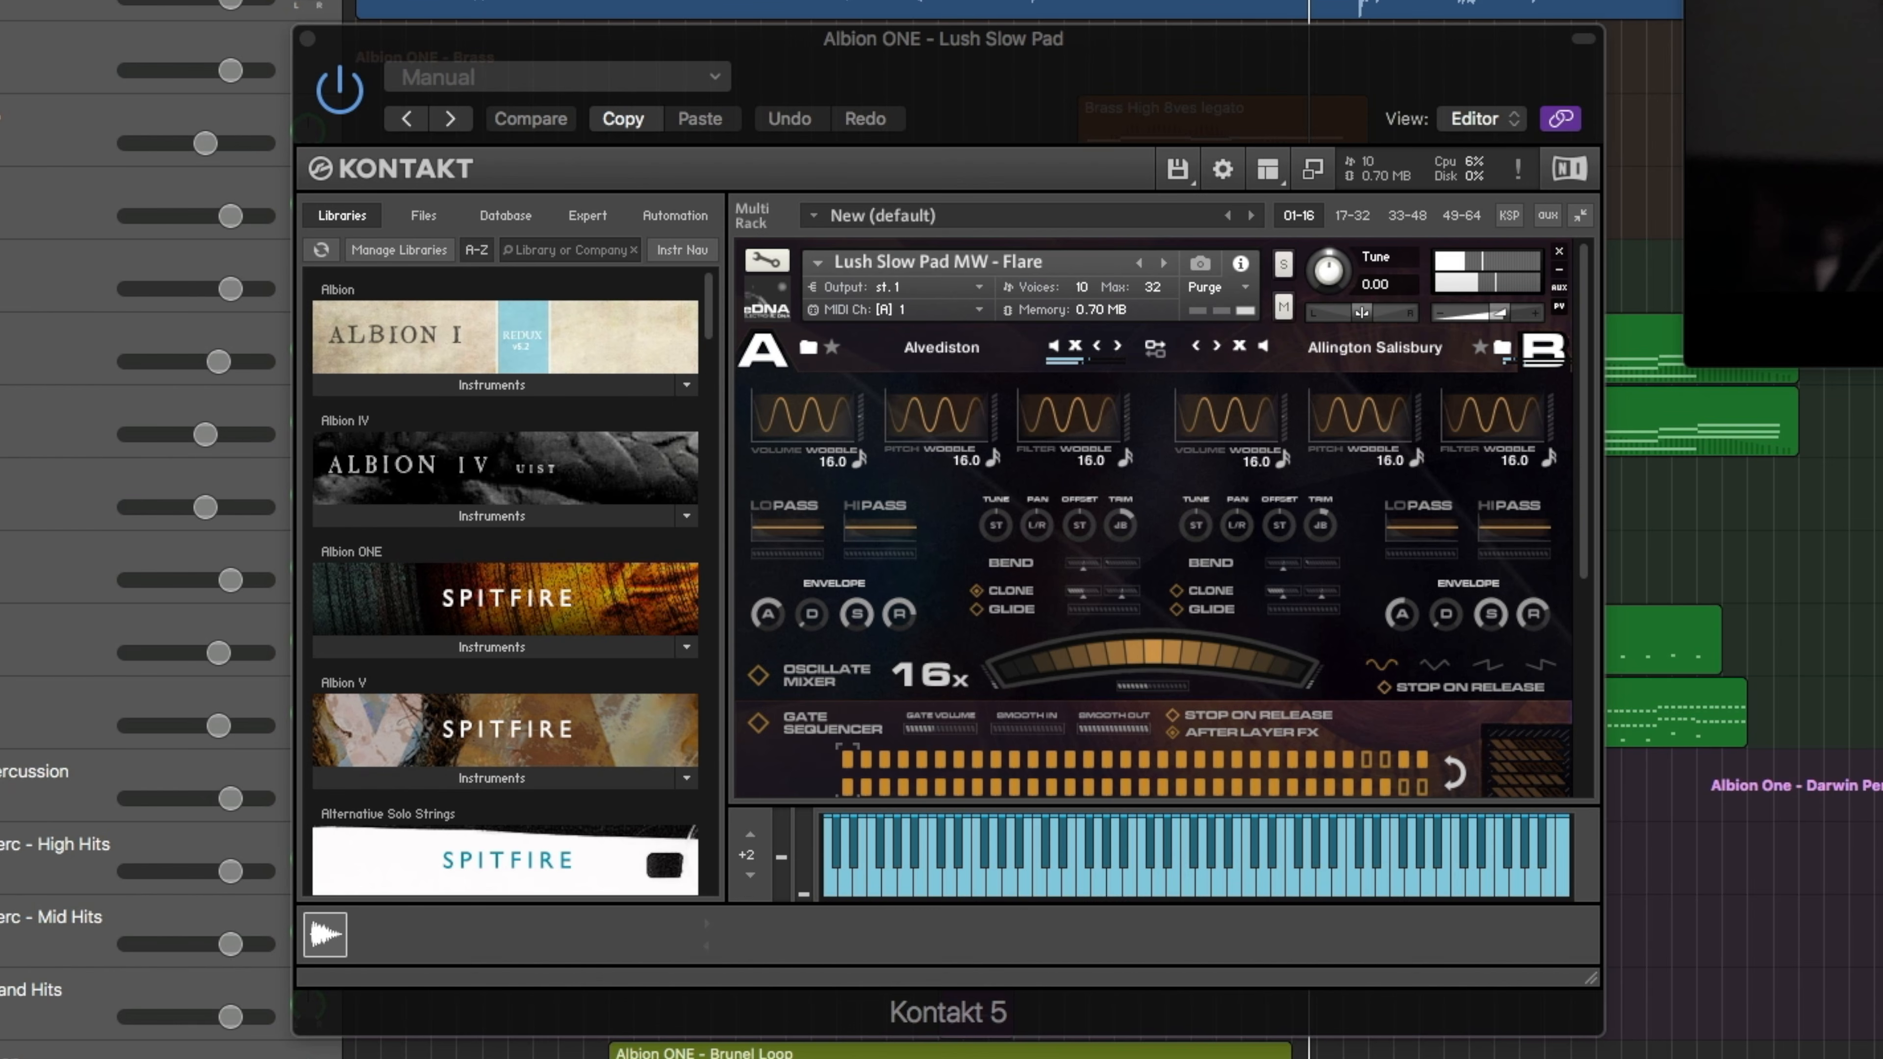
pyautogui.press('Down')
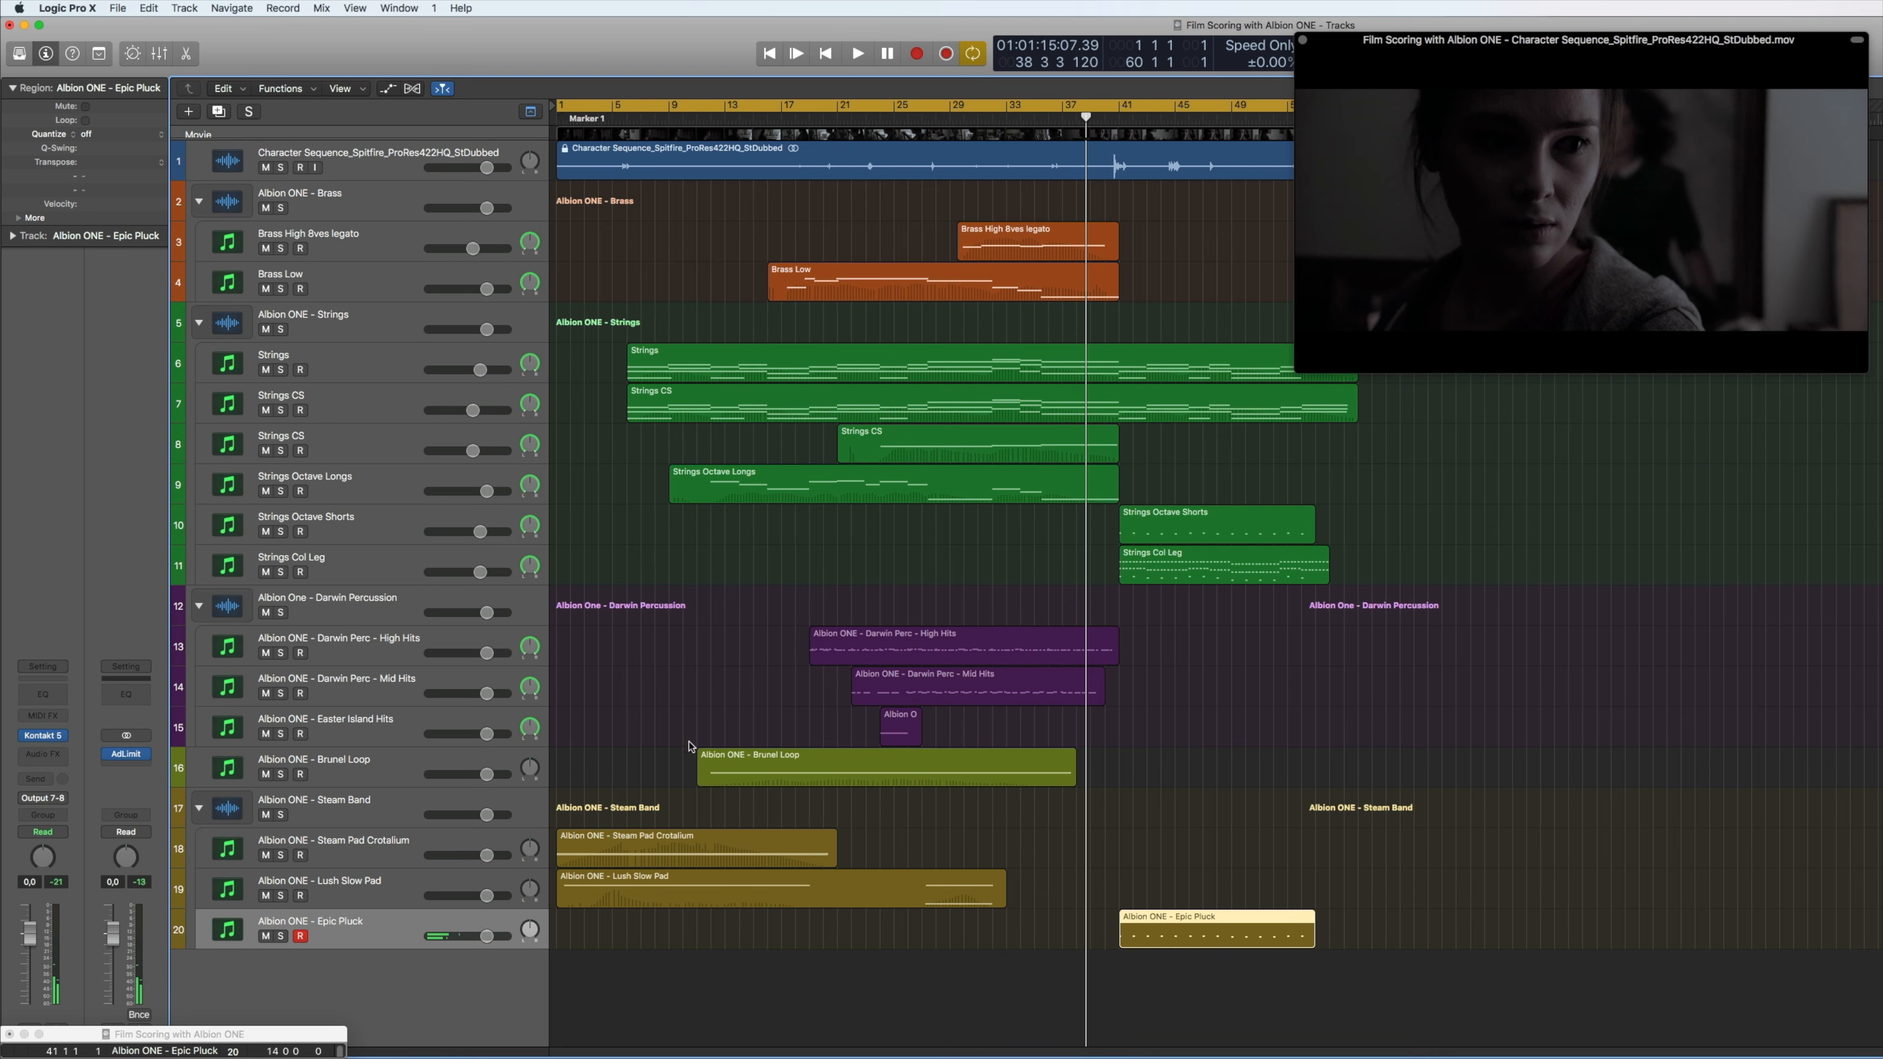
pyautogui.click(644, 702)
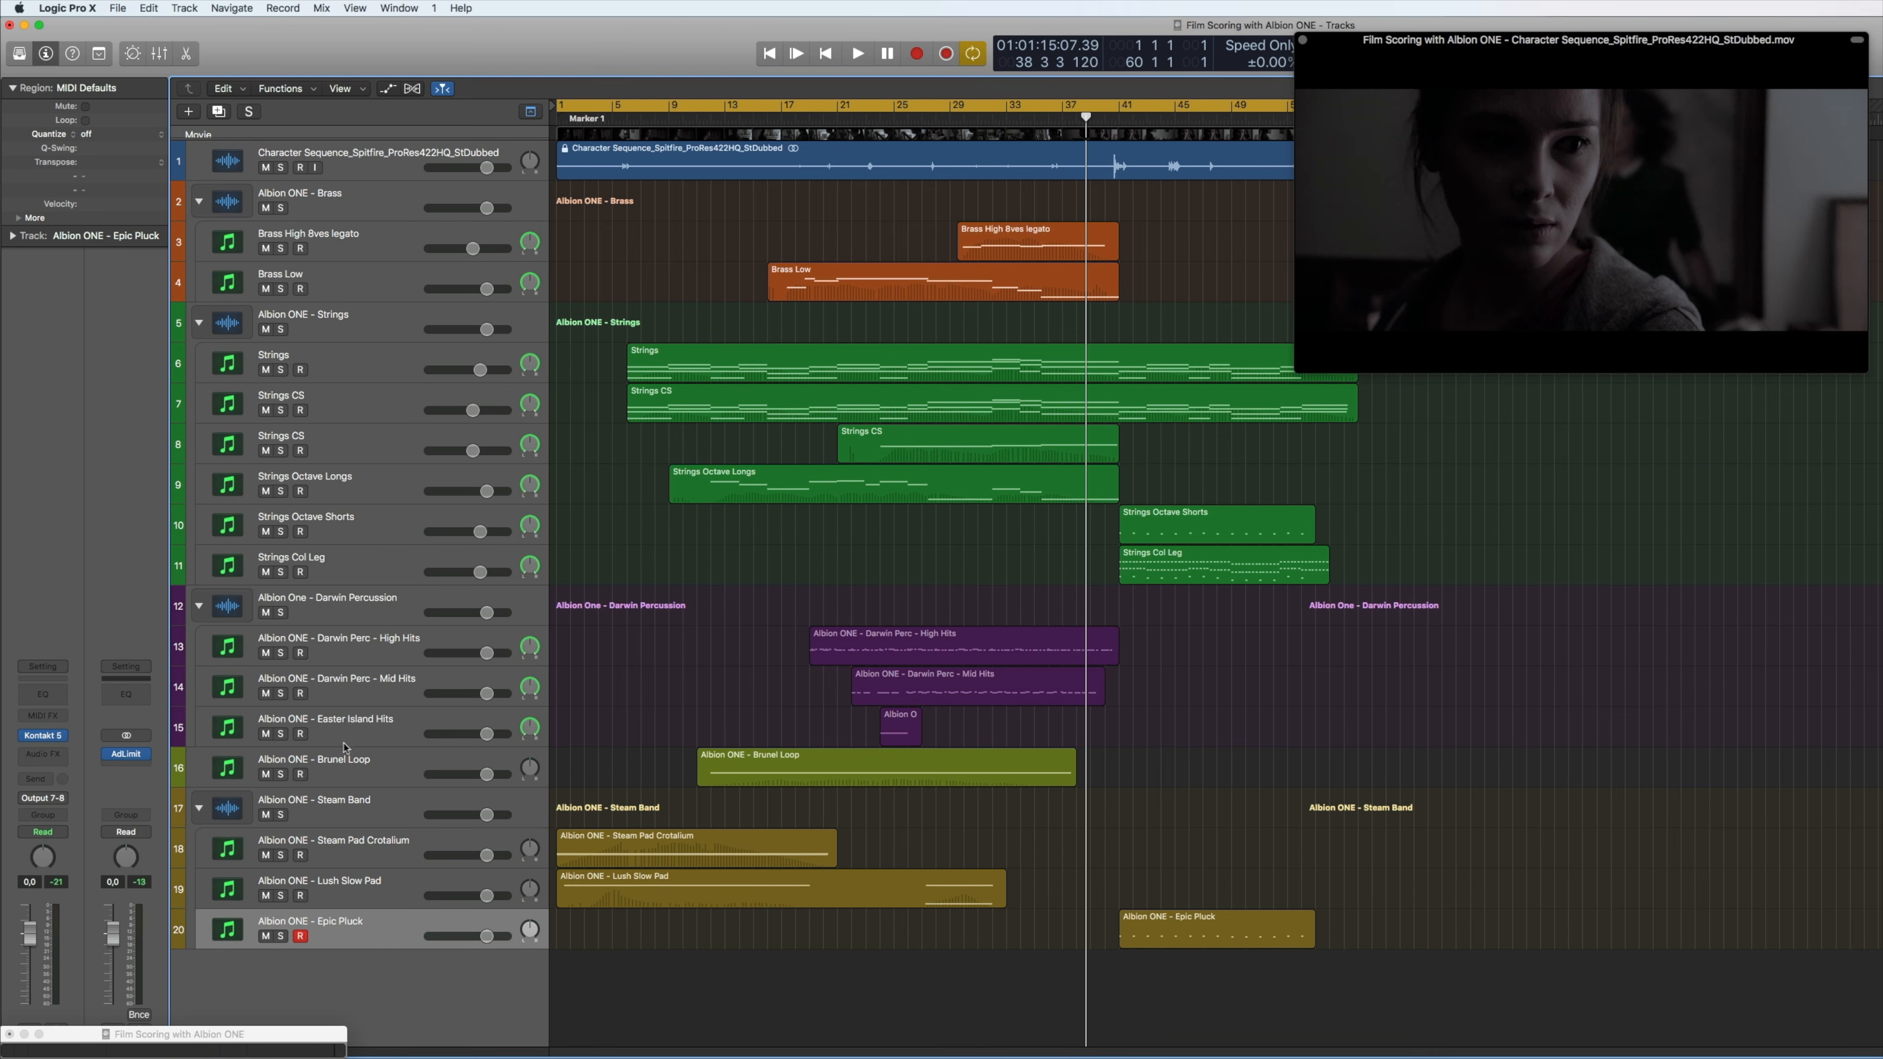
# Select the Brunel Loop track and review its Kontakt instrument and the library's Brunel Loops folder
pyautogui.click(355, 767)
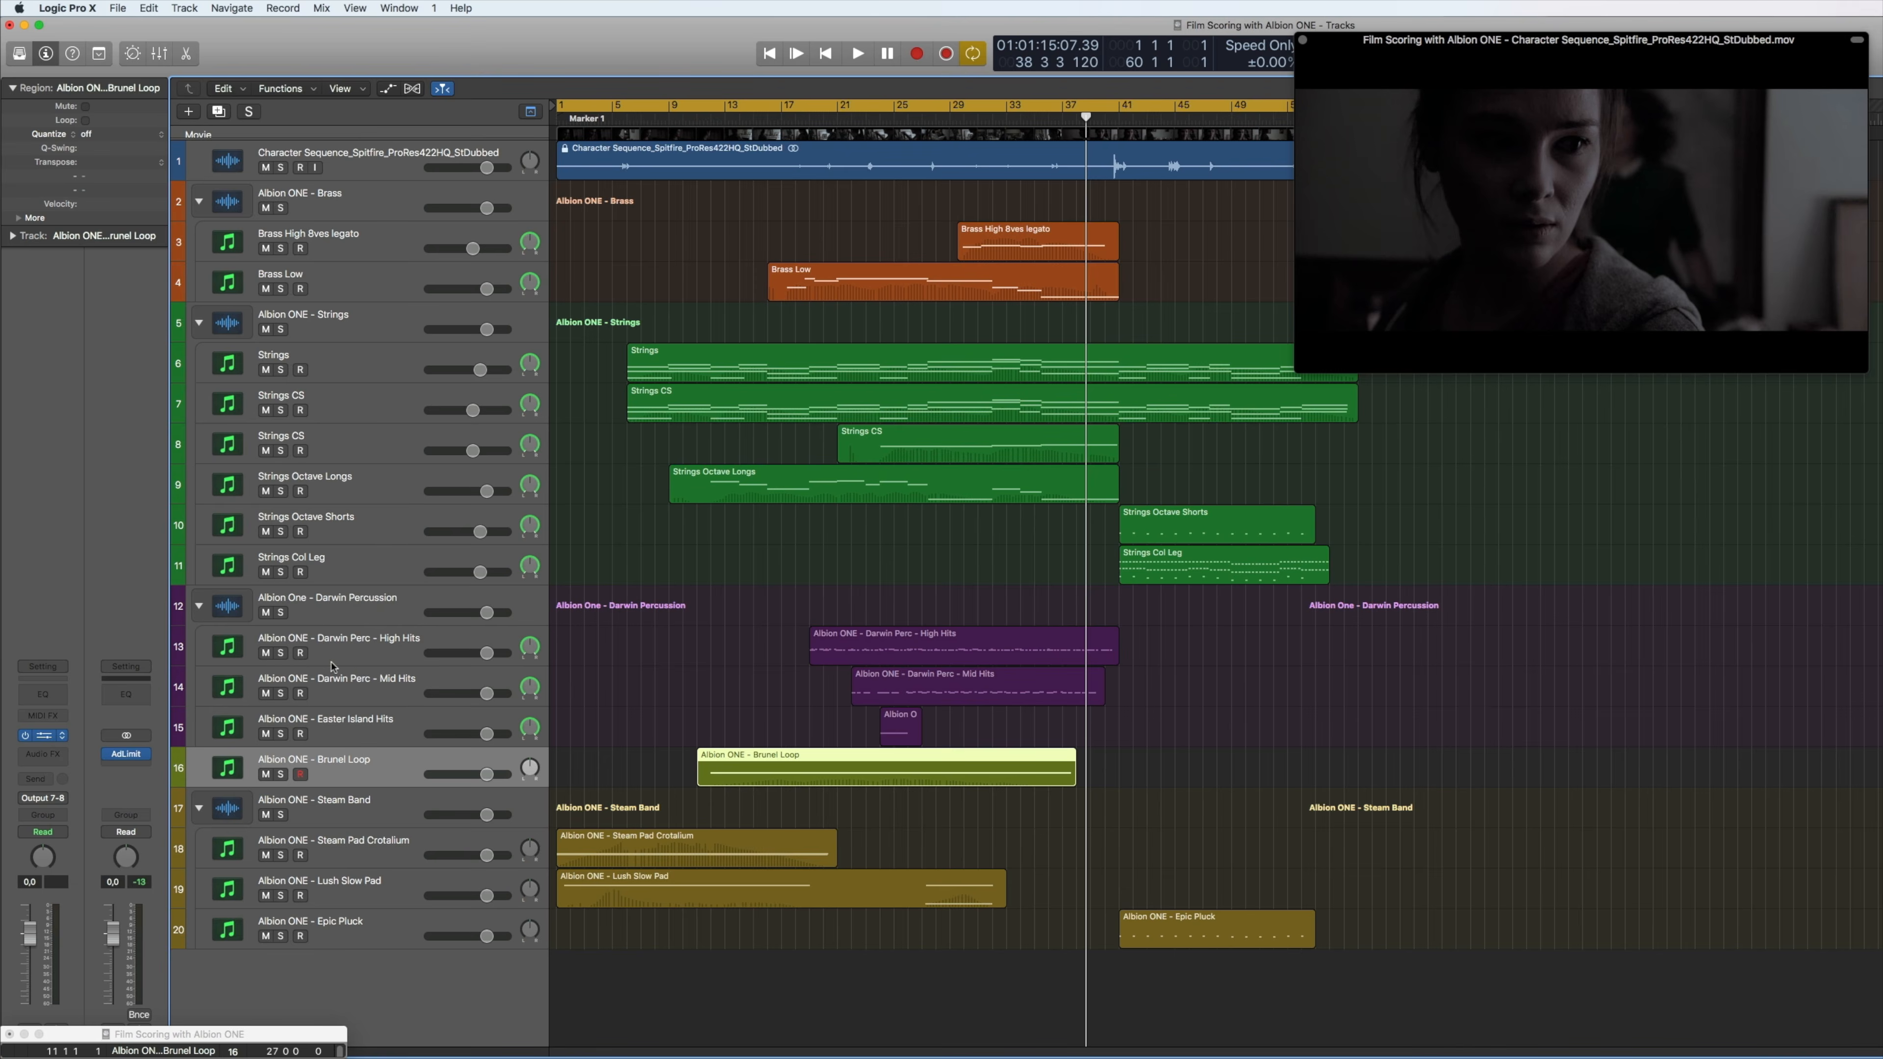
pyautogui.click(632, 528)
pyautogui.click(586, 562)
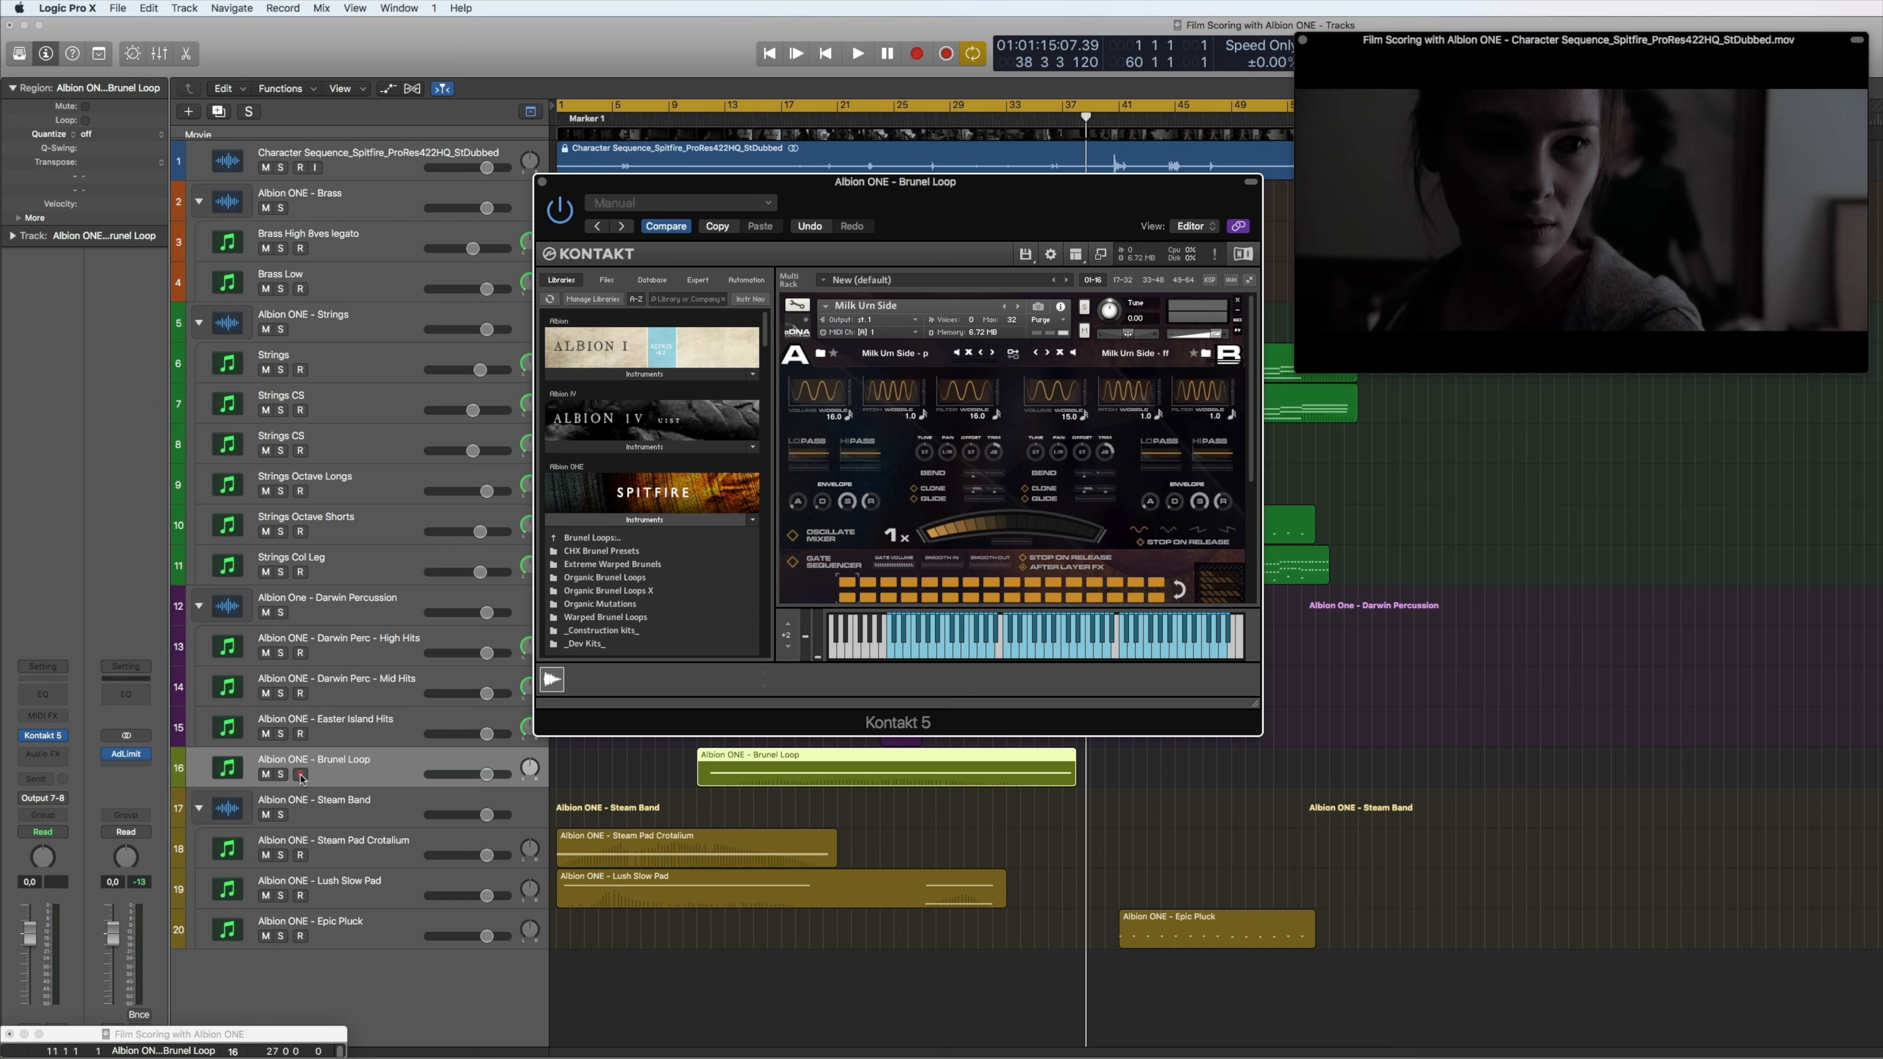
pyautogui.click(355, 772)
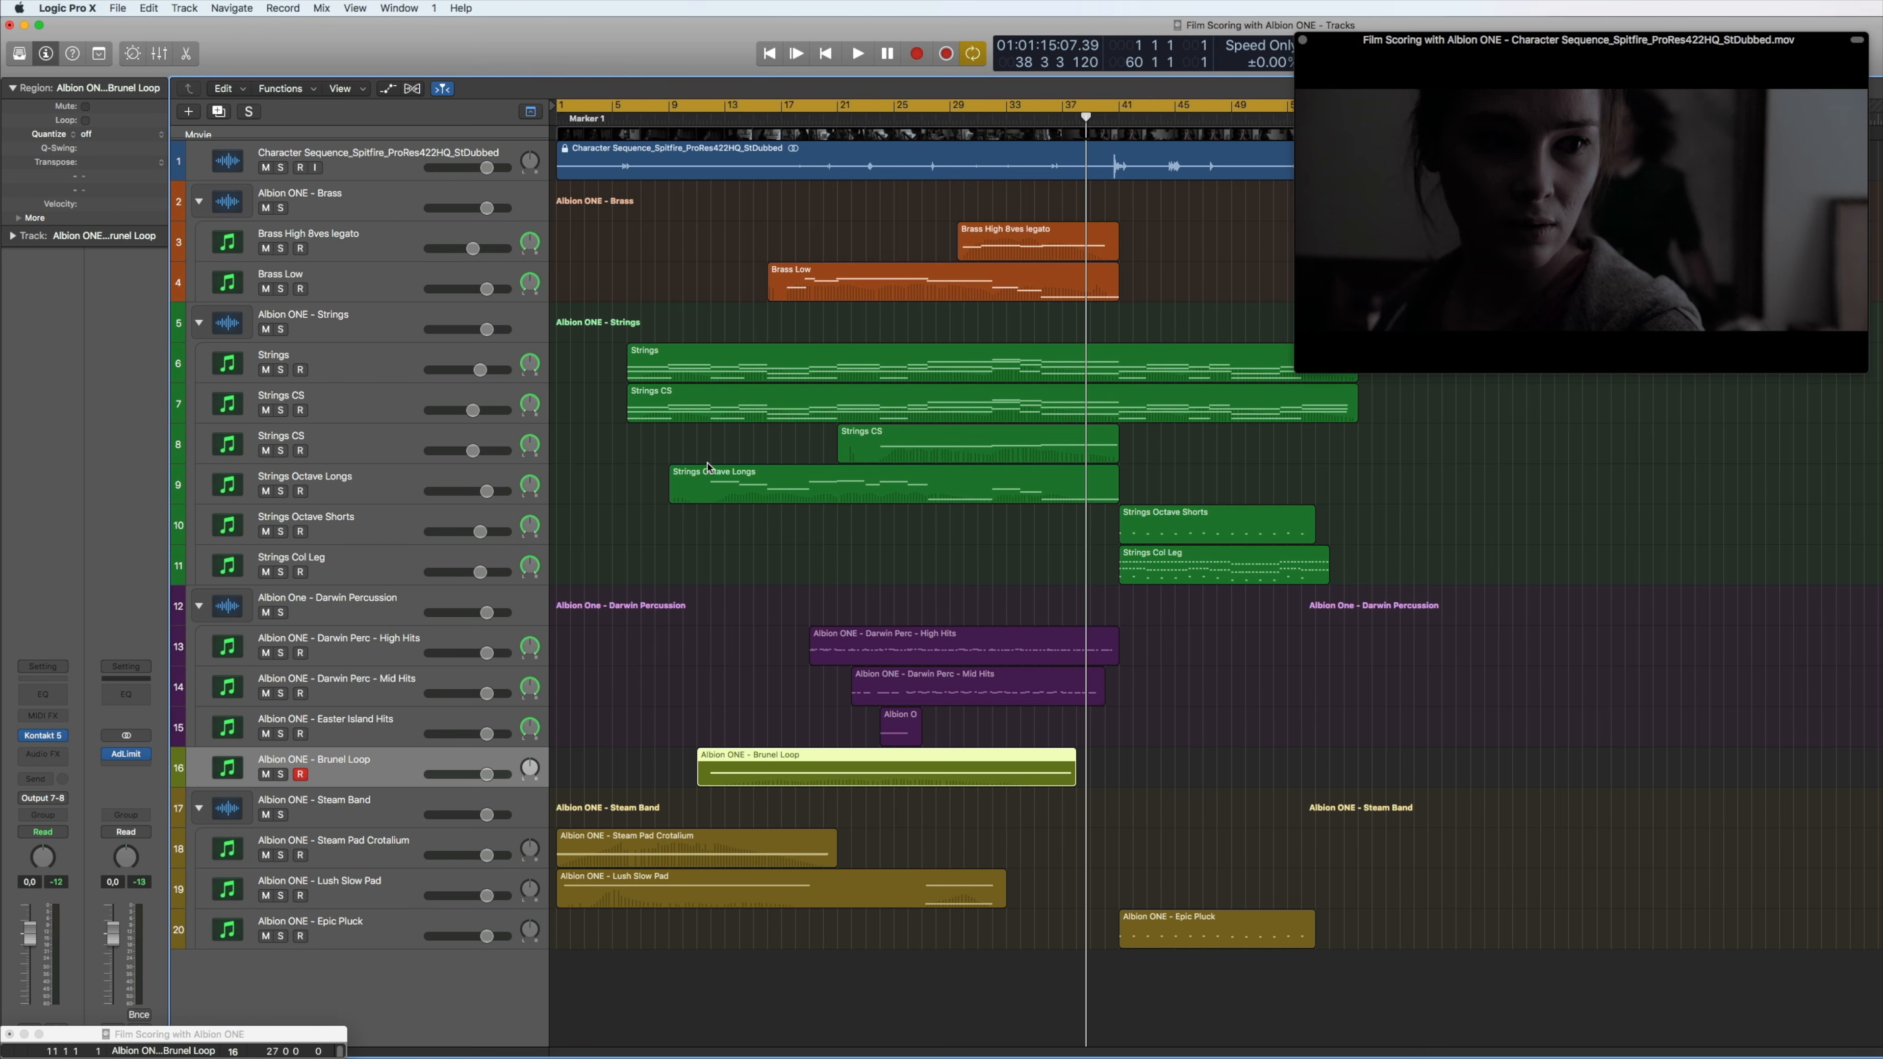
# Play the cue from the start, inspecting the Brunel Loop region's Modulation and Expression curves in the Piano Roll and briefly soloing its track
pyautogui.press('Return')
pyautogui.press('space')
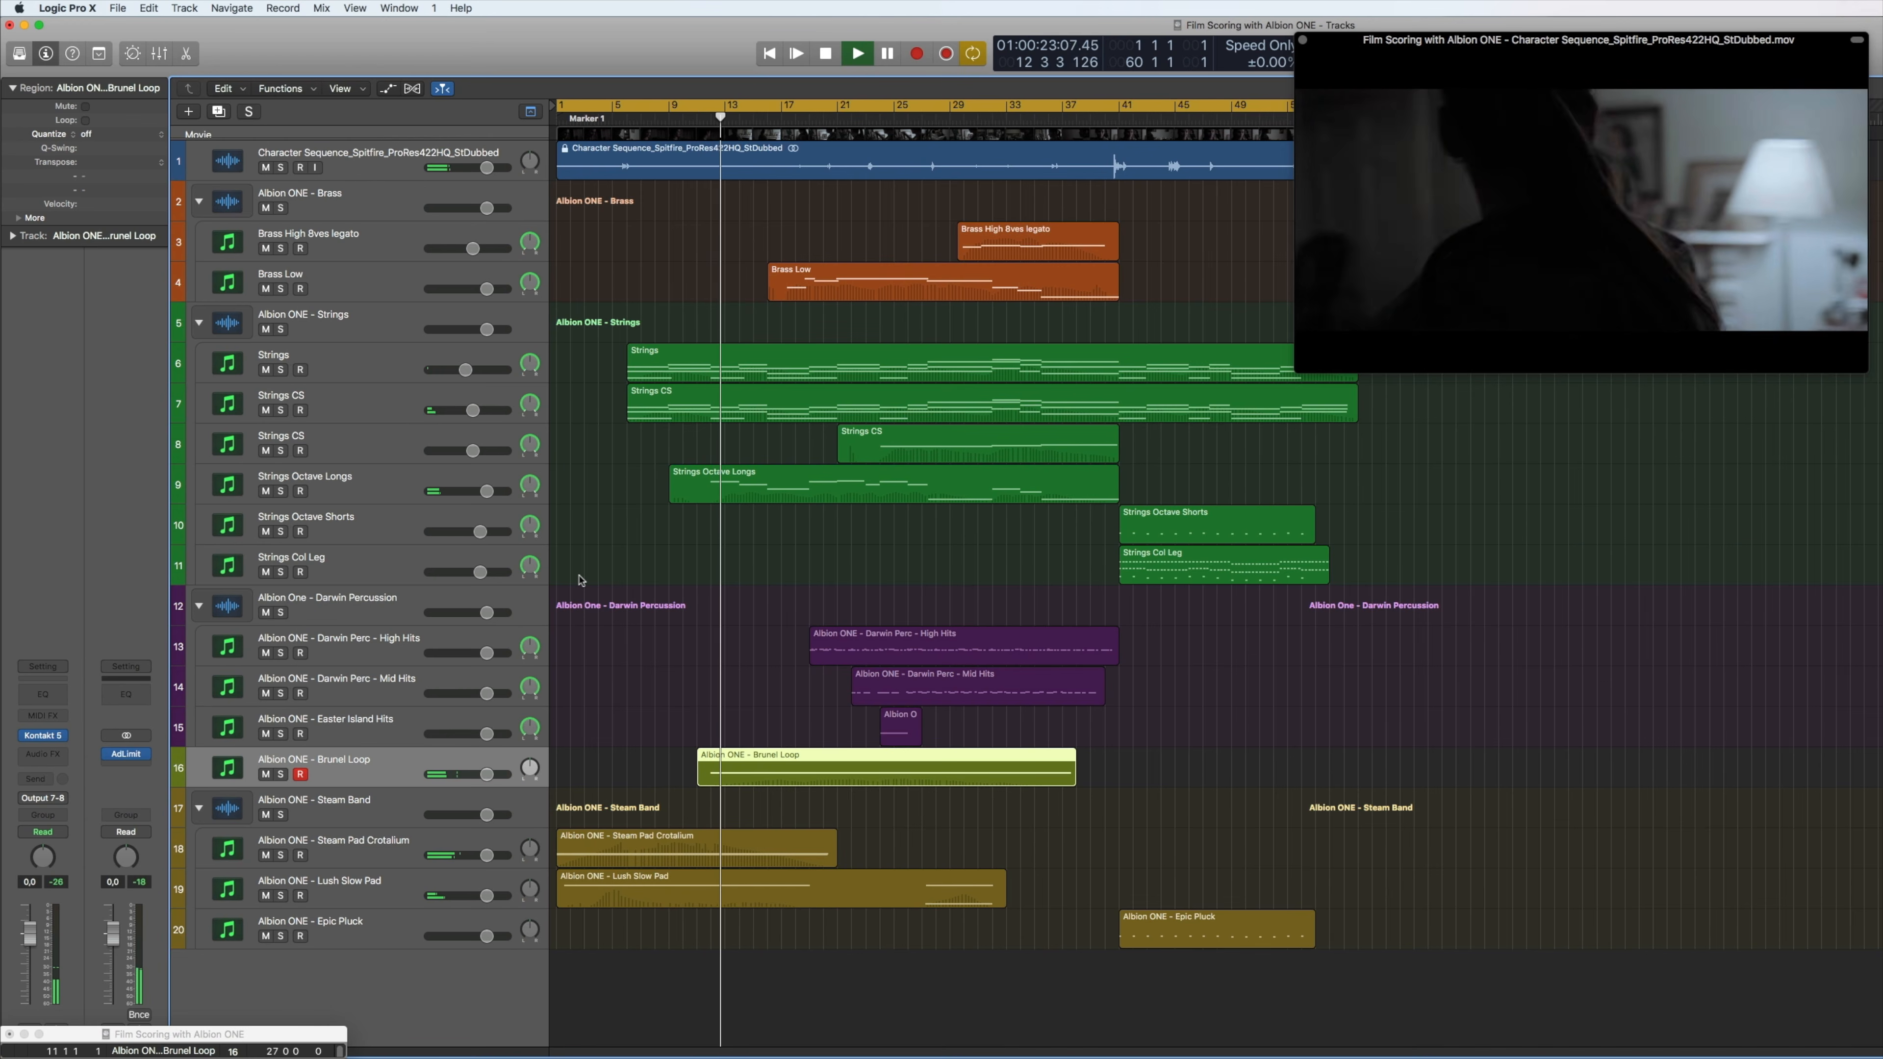
pyautogui.doubleClick(743, 760)
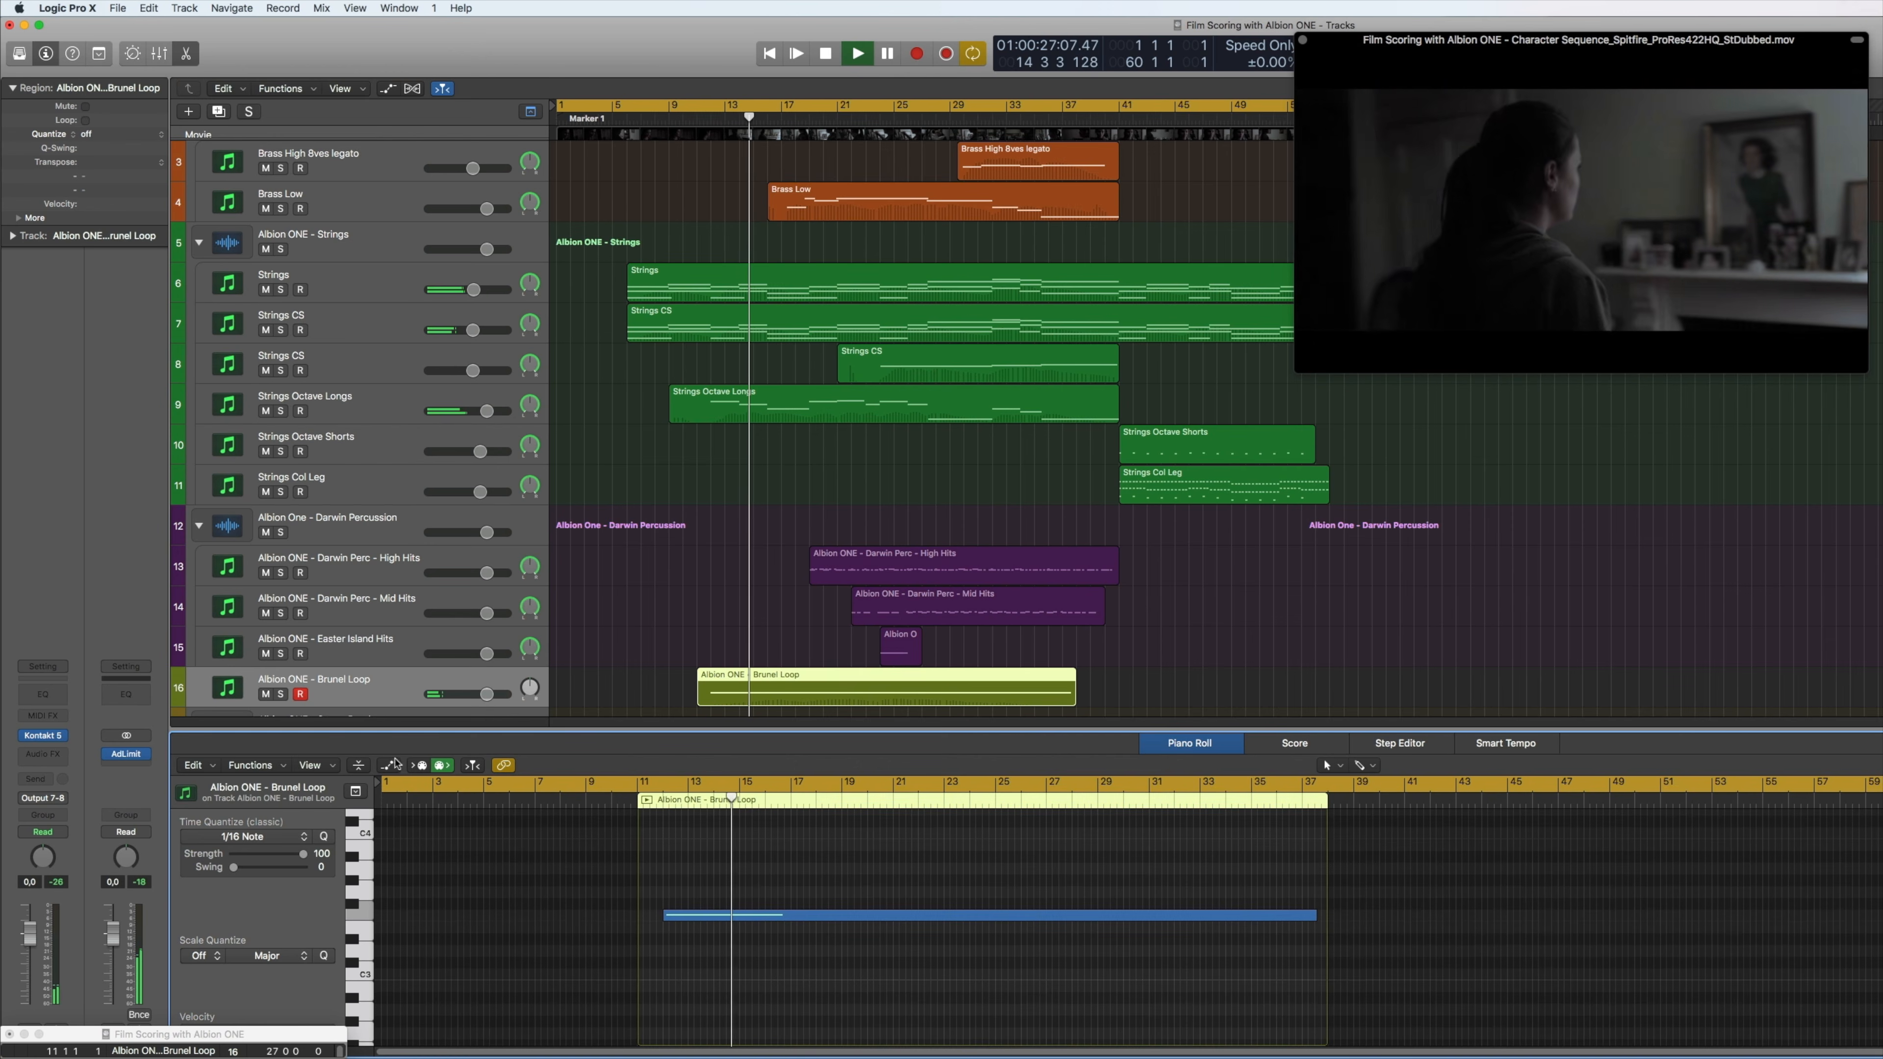
pyautogui.moveTo(456, 1044); pyautogui.dragTo(454, 921)
pyautogui.press('a')
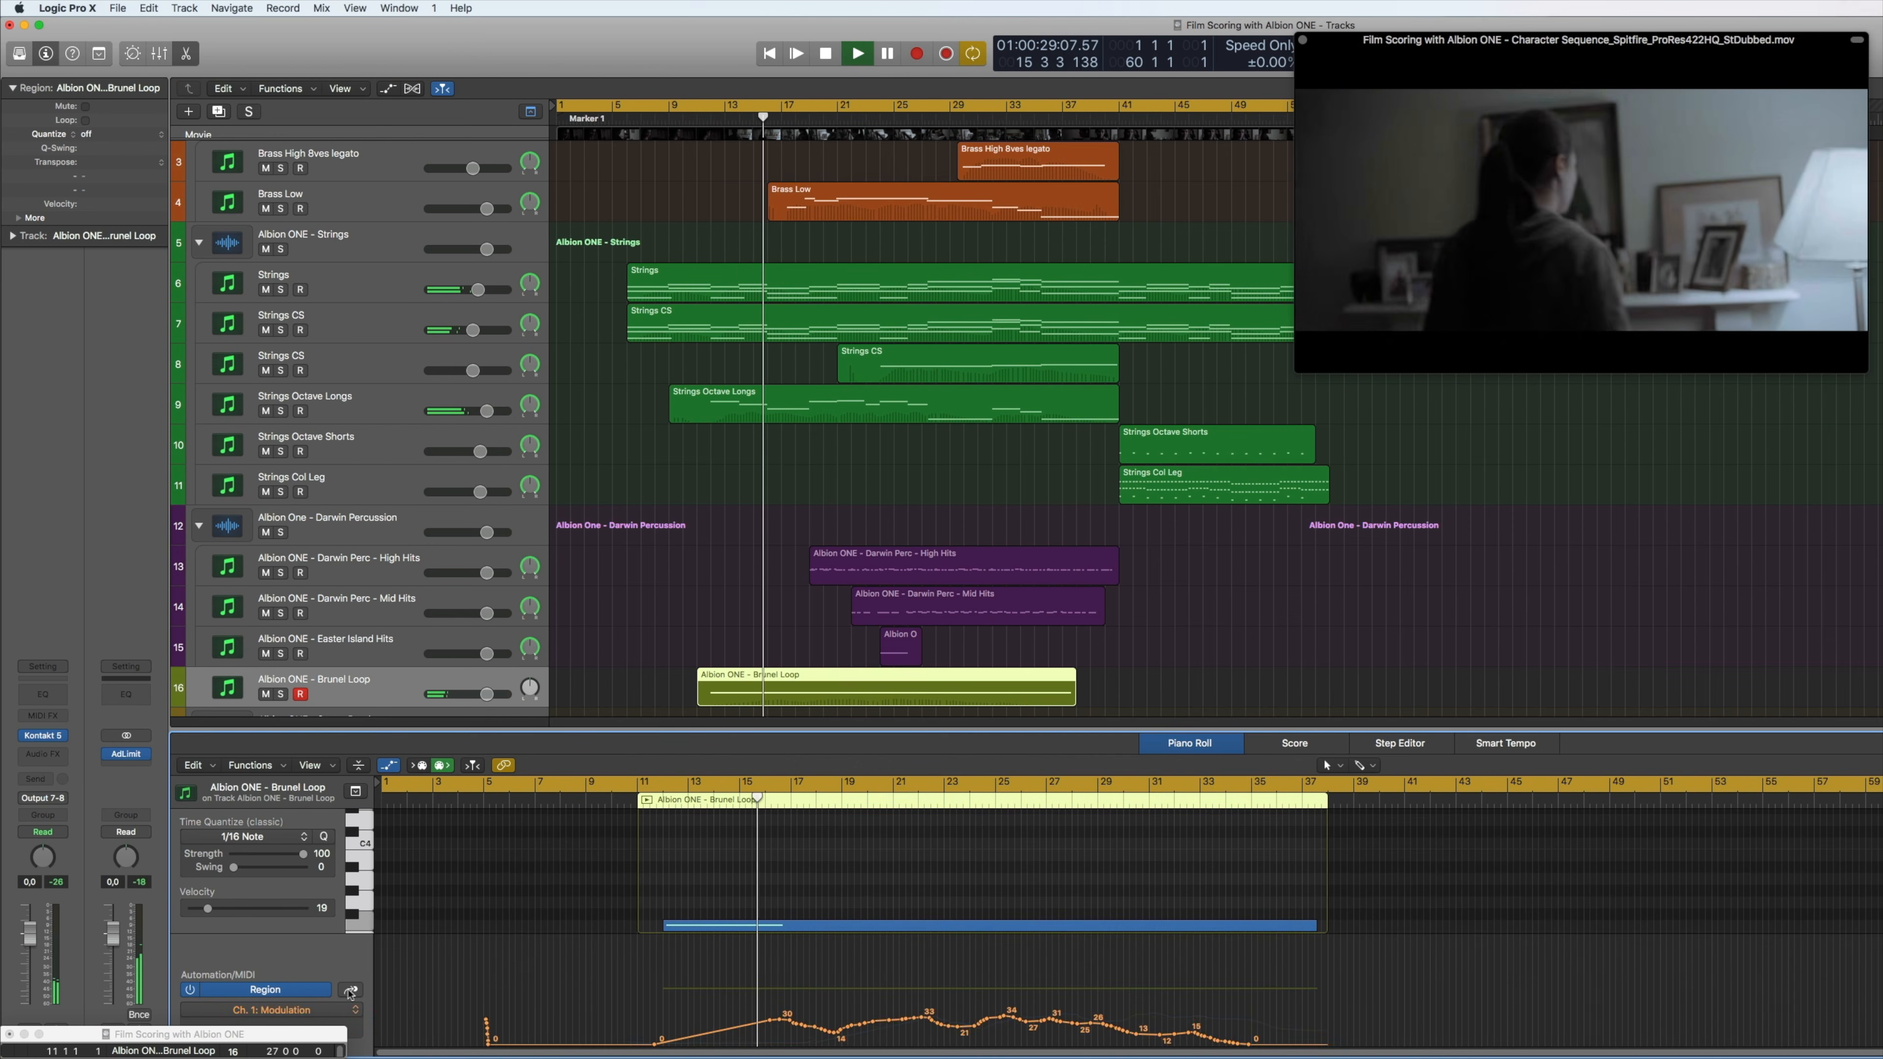
pyautogui.click(351, 991)
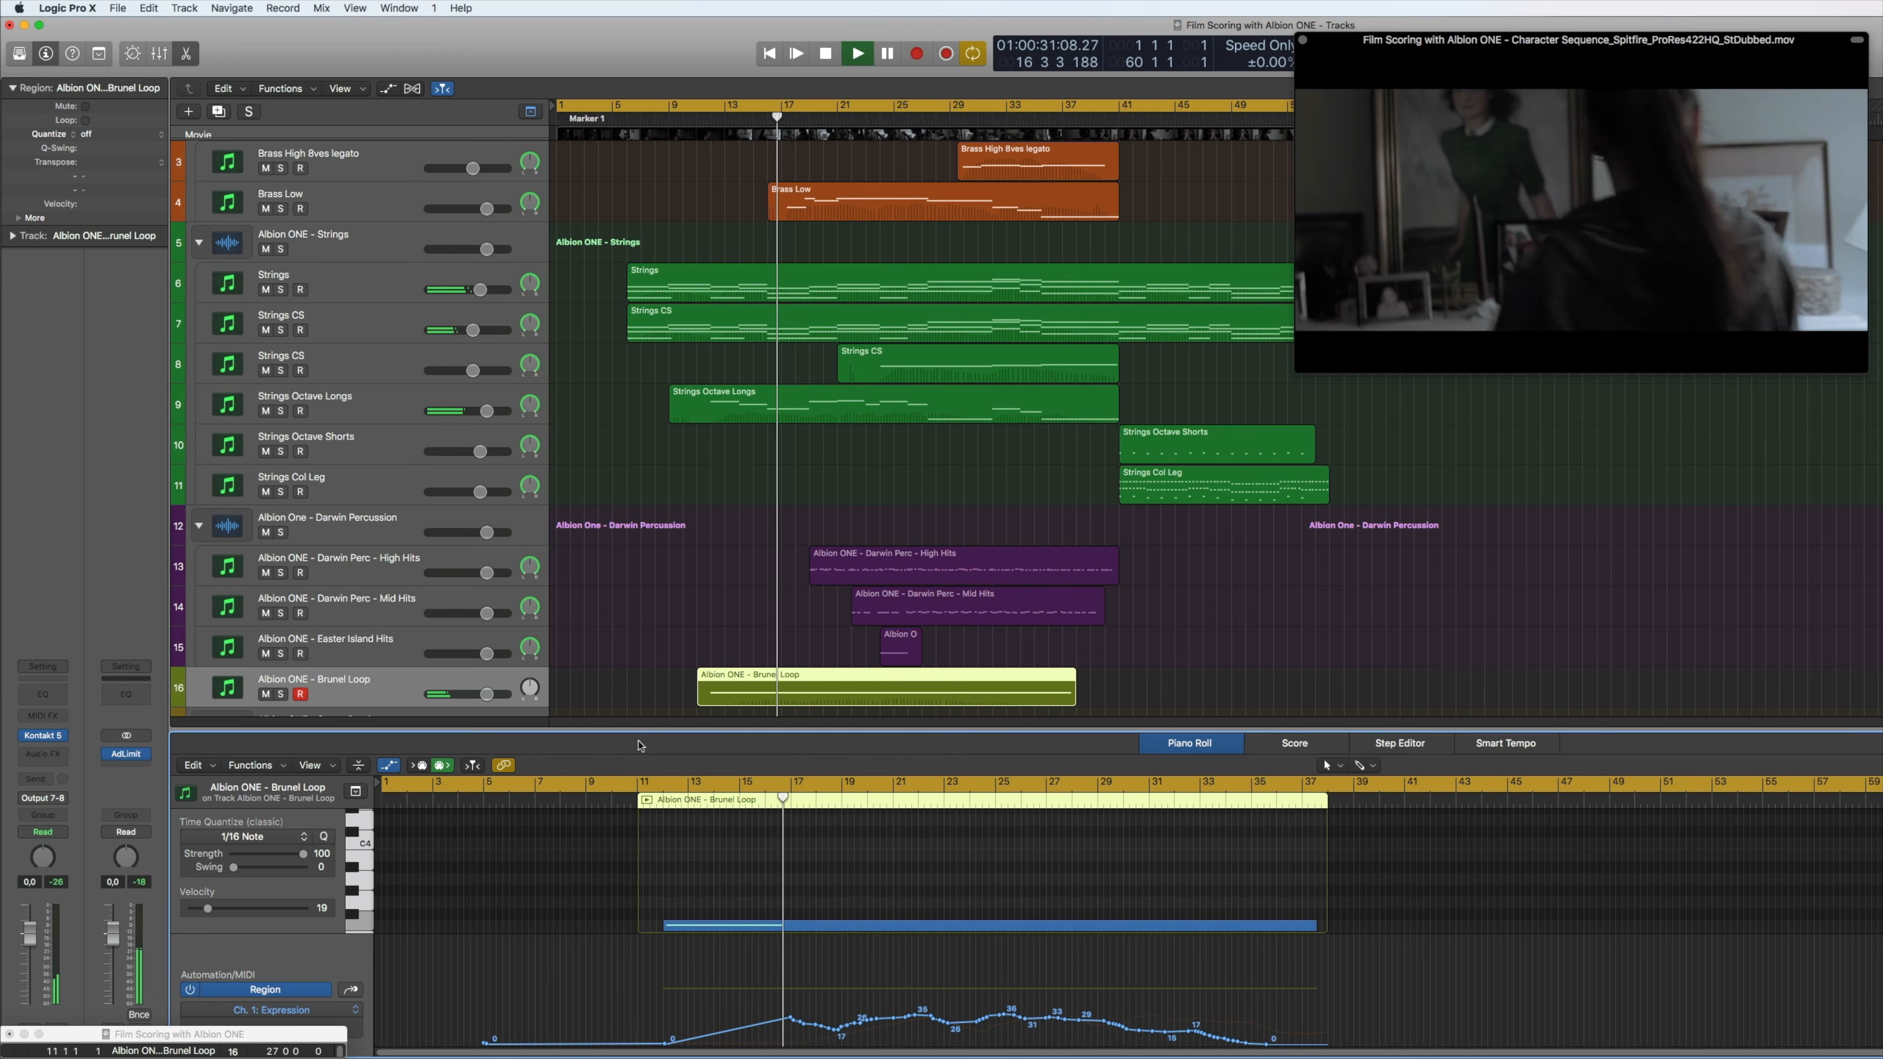
pyautogui.press('e')
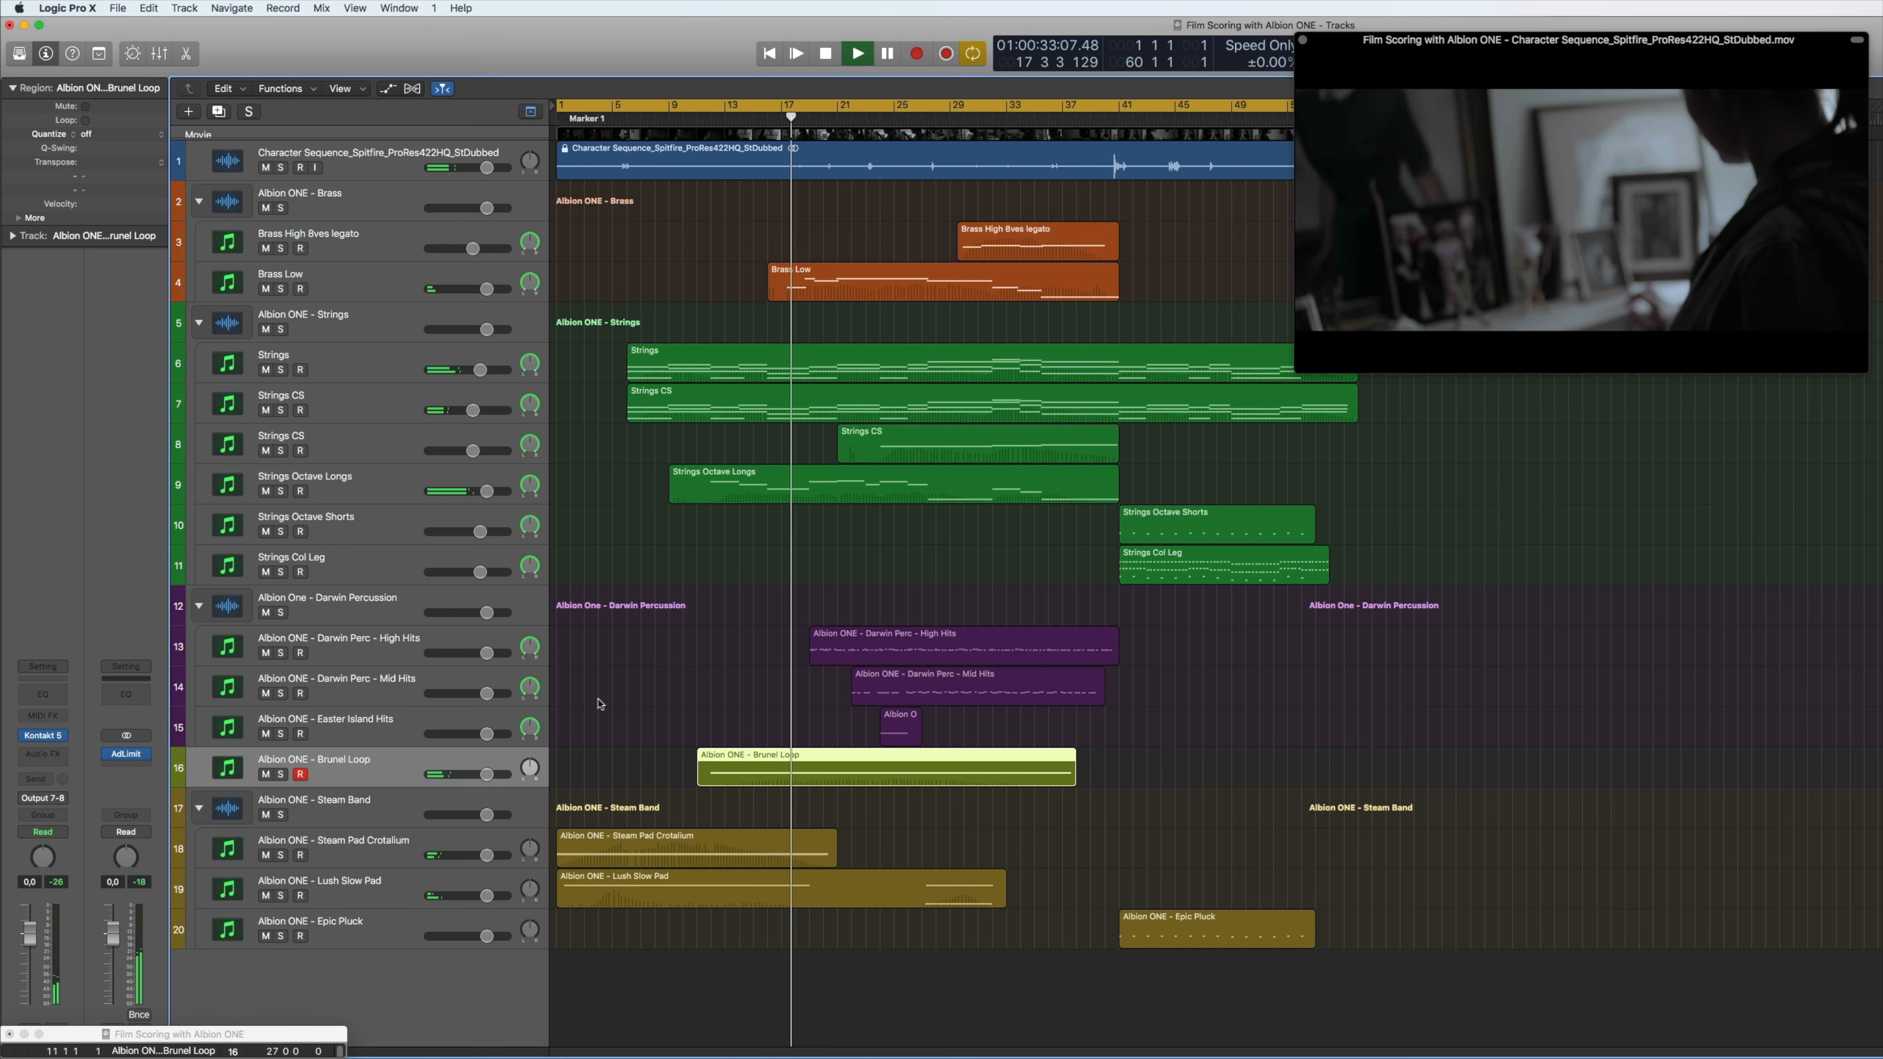
pyautogui.click(281, 774)
pyautogui.click(281, 774)
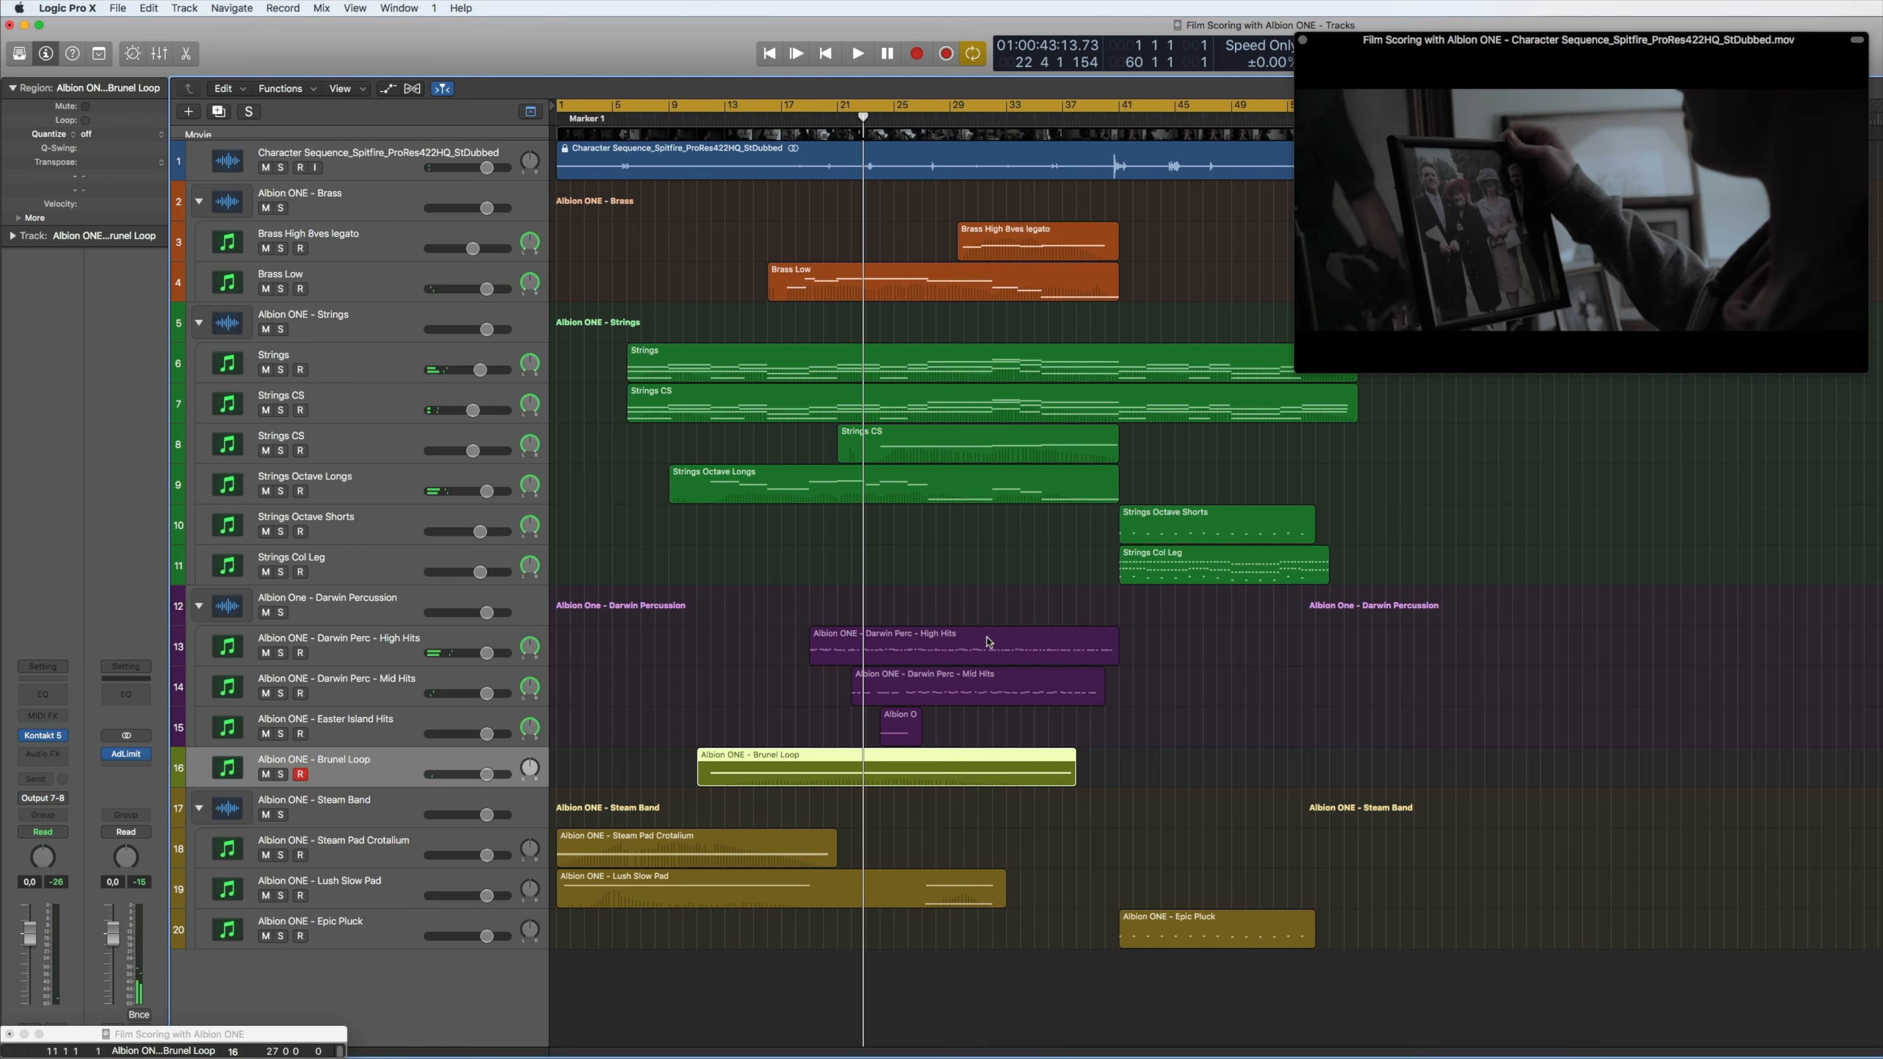
# Open the Darwin Perc - High Hits Kontakt instrument and step through the Mid Hits and Easter Island Hits instruments
pyautogui.click(371, 644)
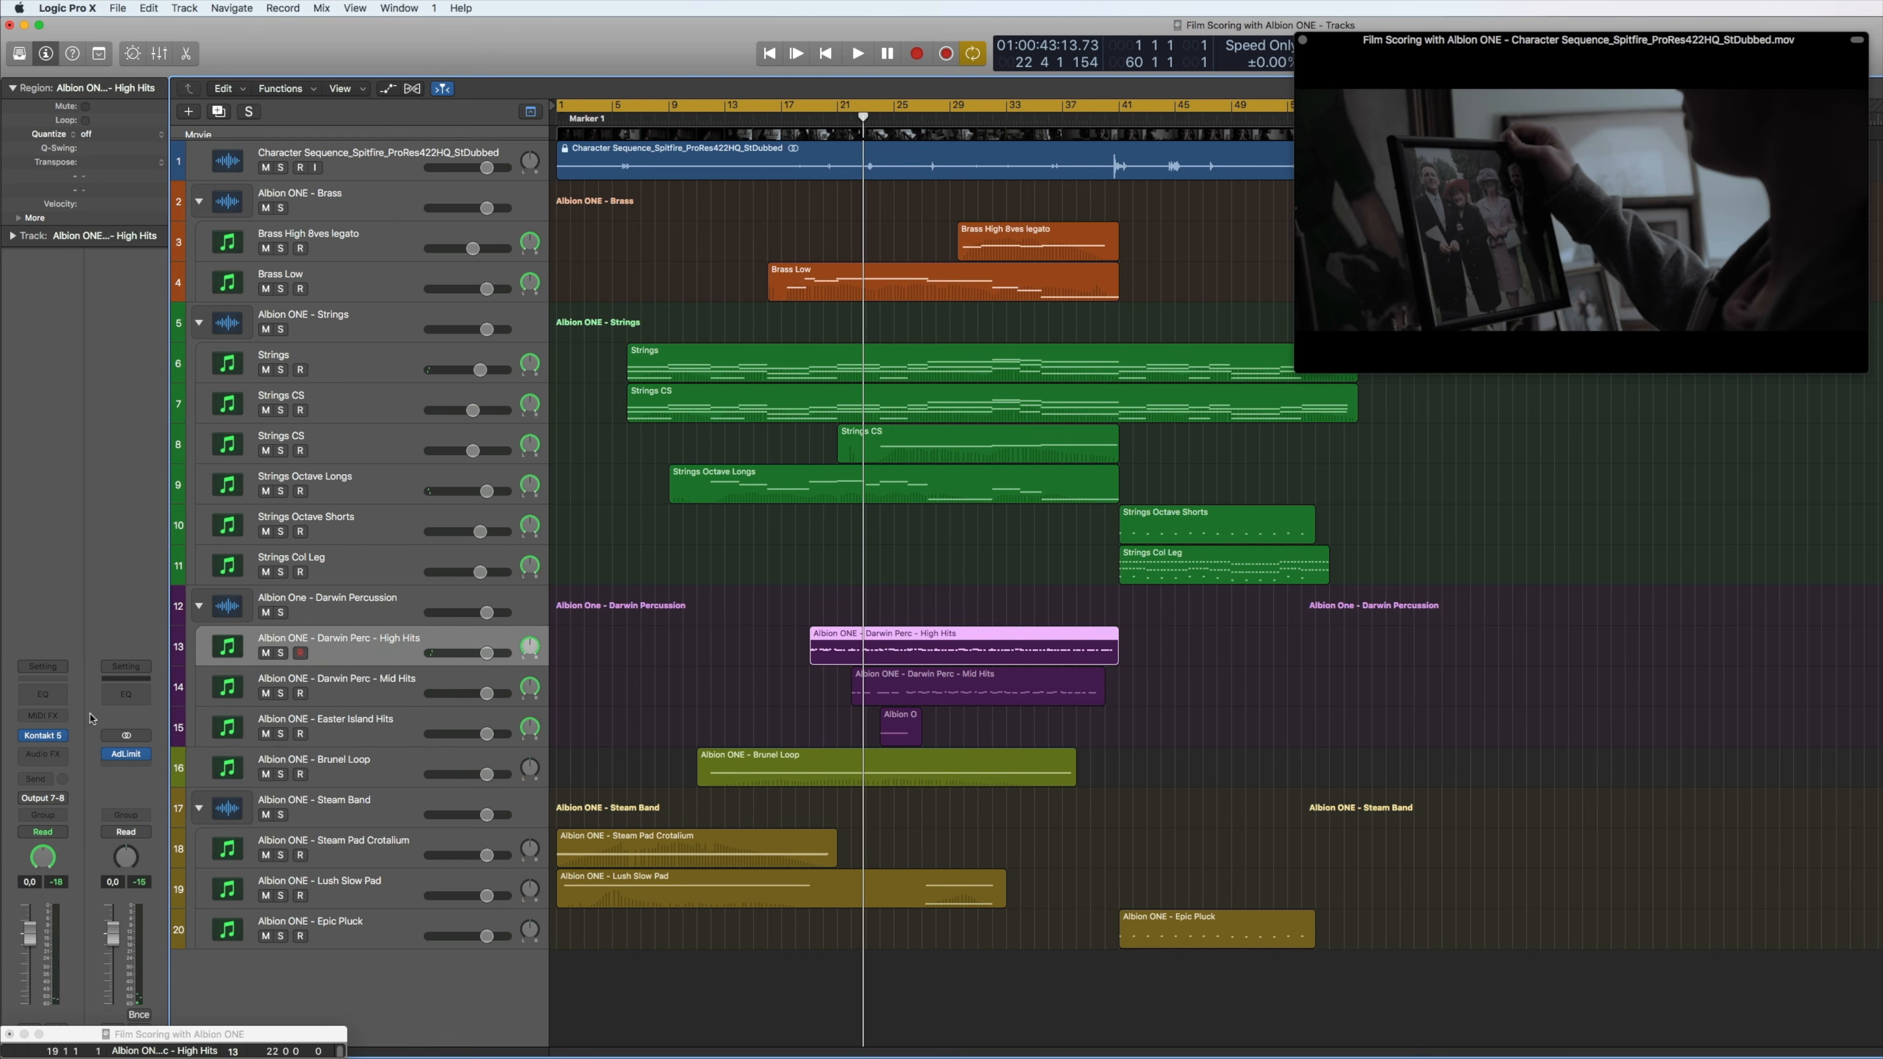
pyautogui.click(44, 736)
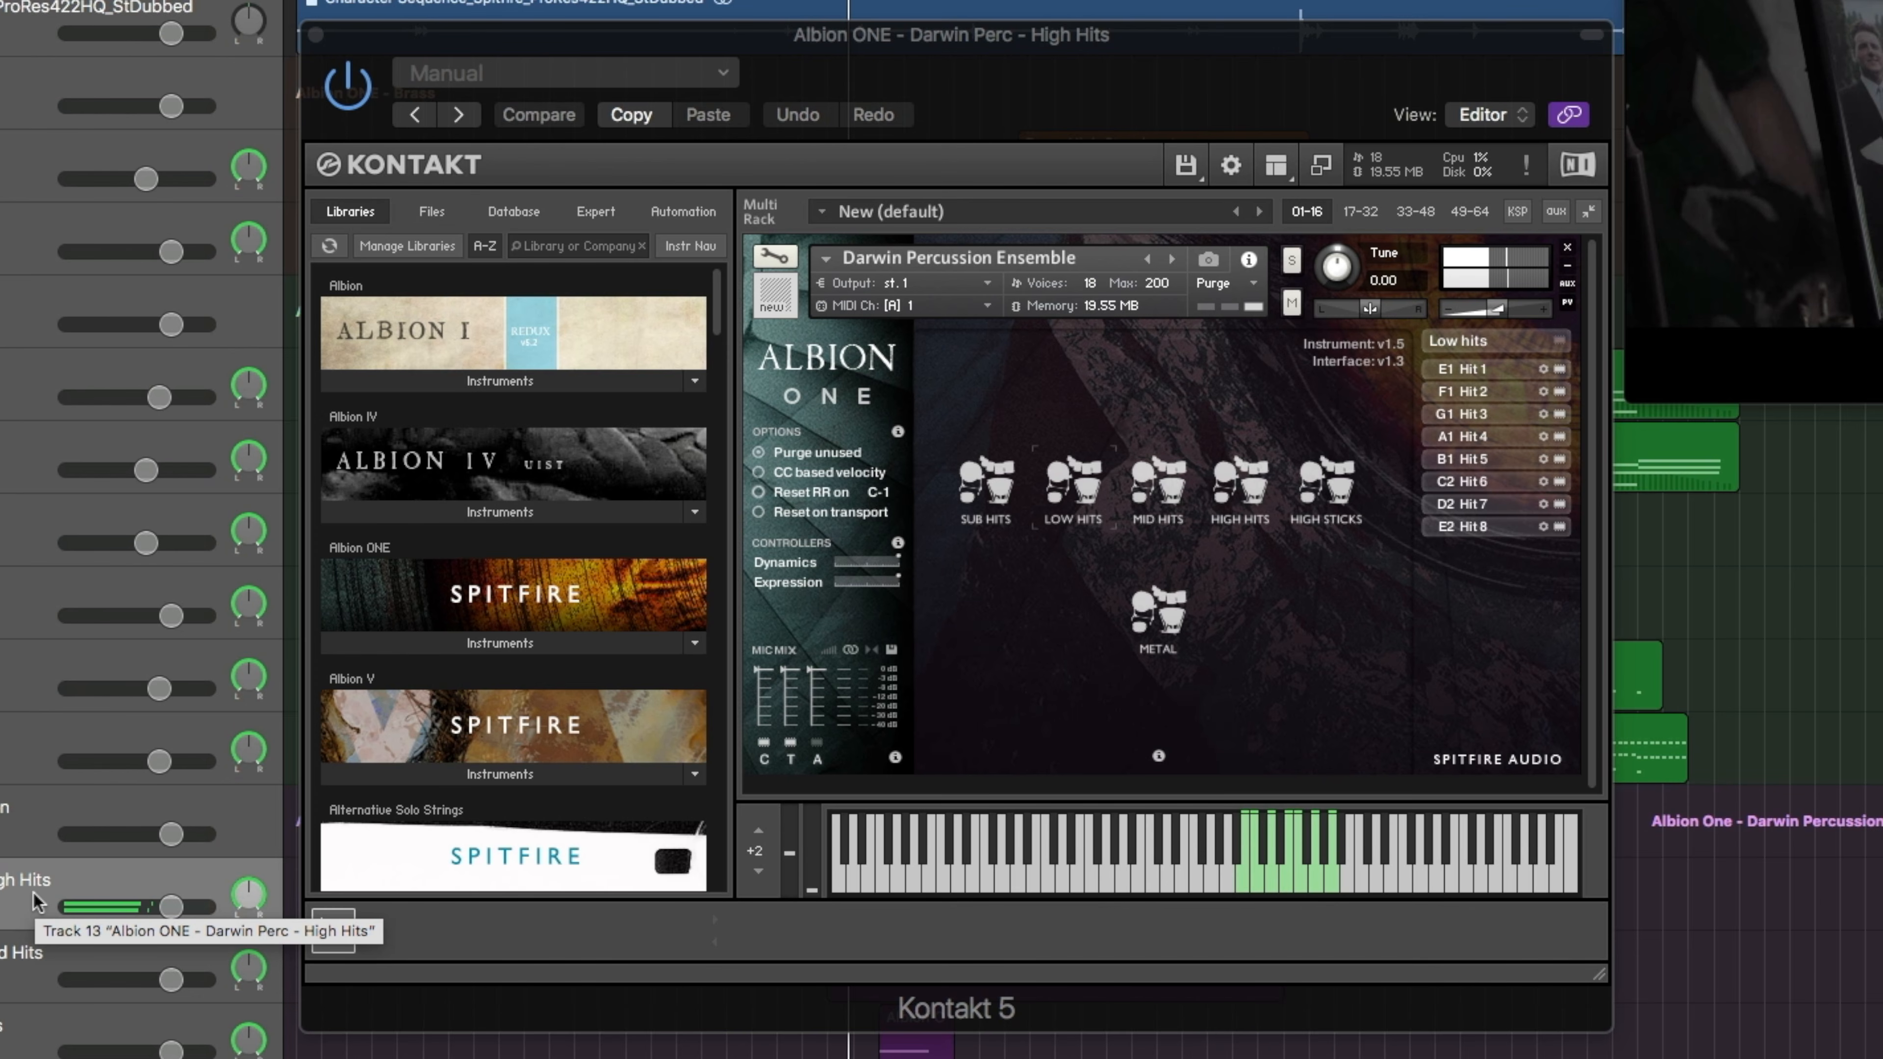
pyautogui.press('Down')
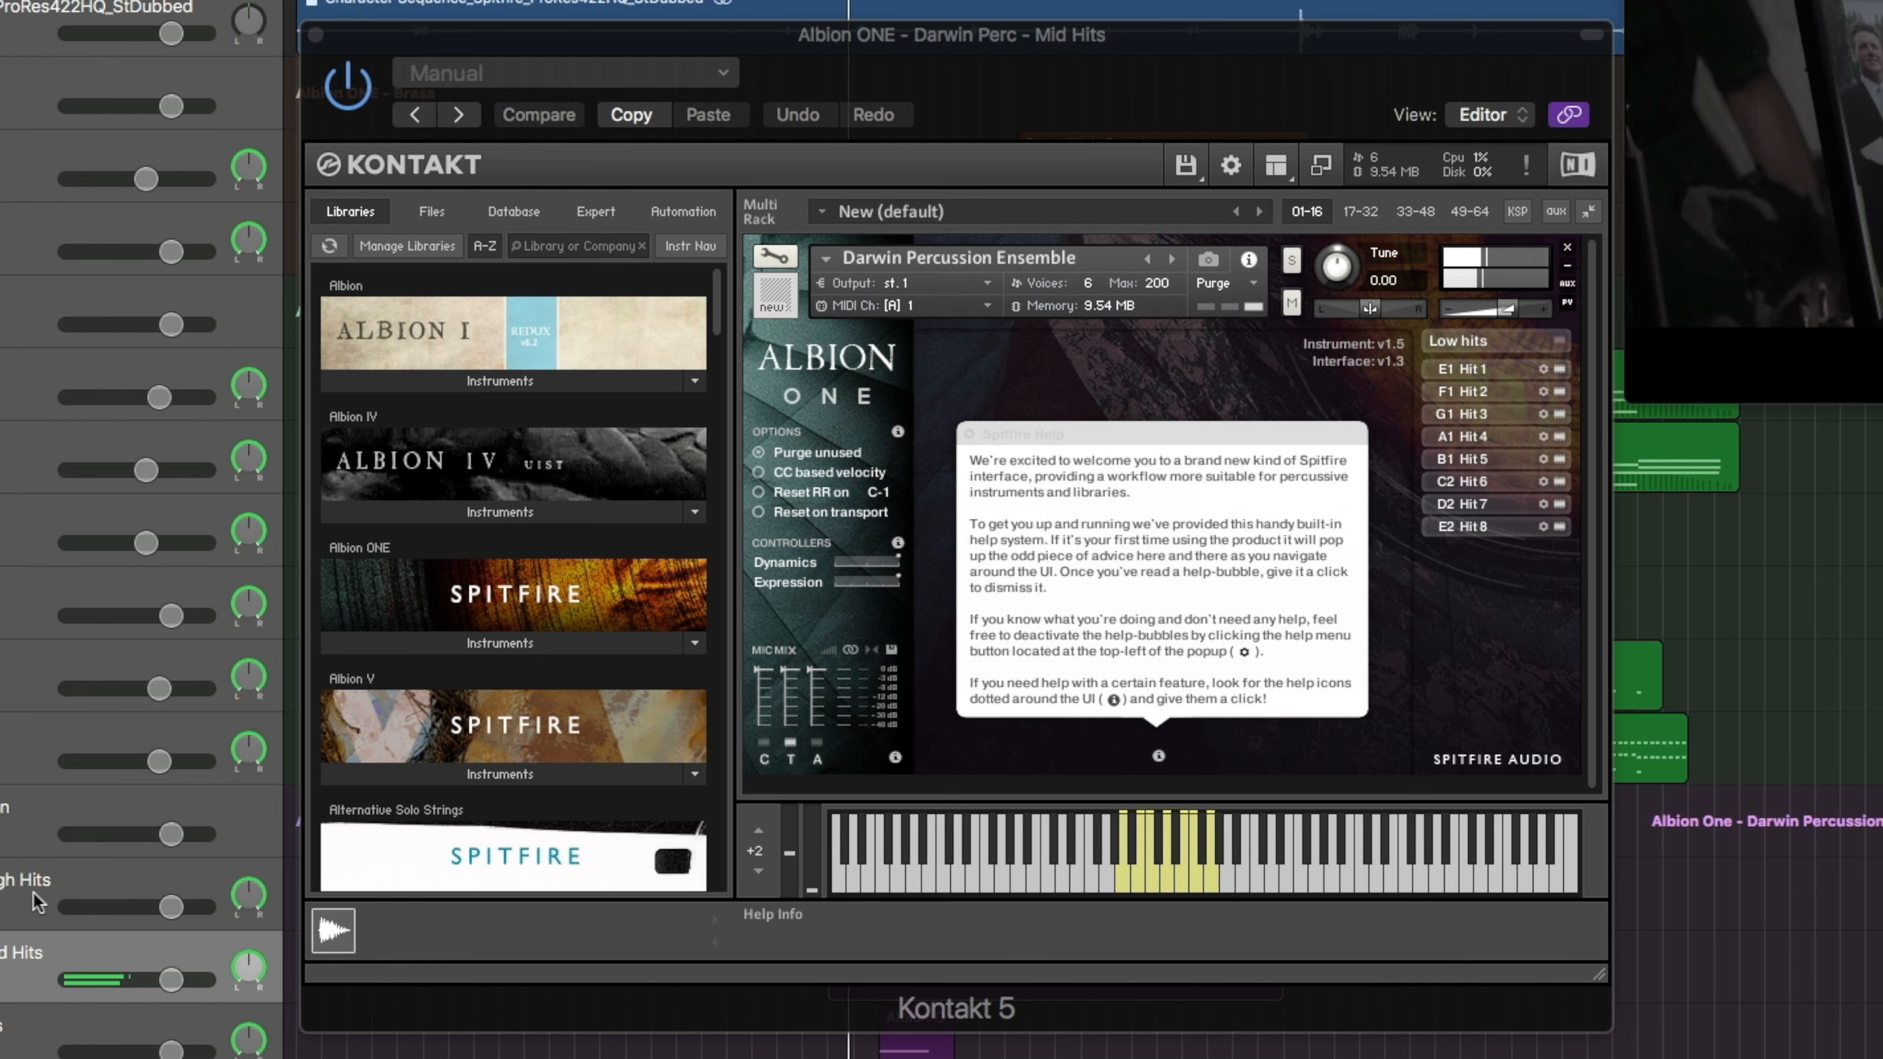
pyautogui.press('Down')
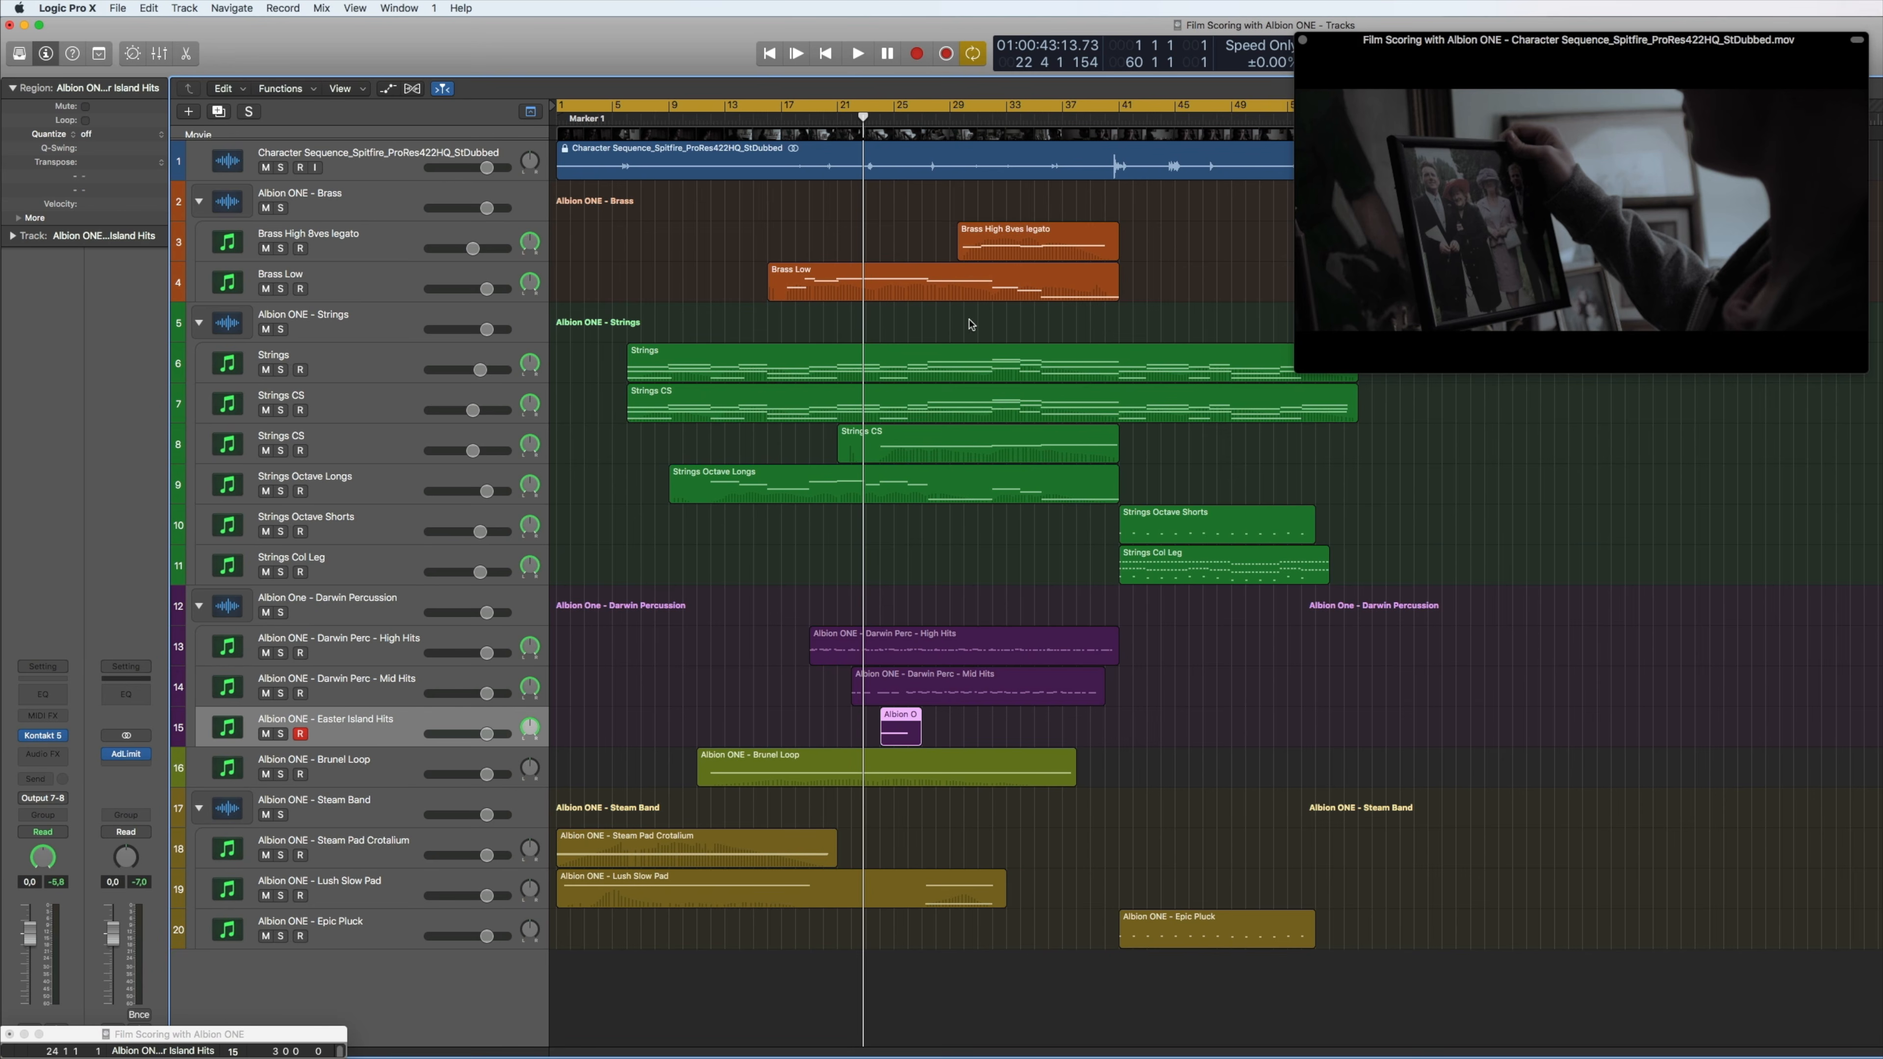
# Play the cue from bar 41 and mute the Strings track and the first Strings CS track
pyautogui.click(1114, 122)
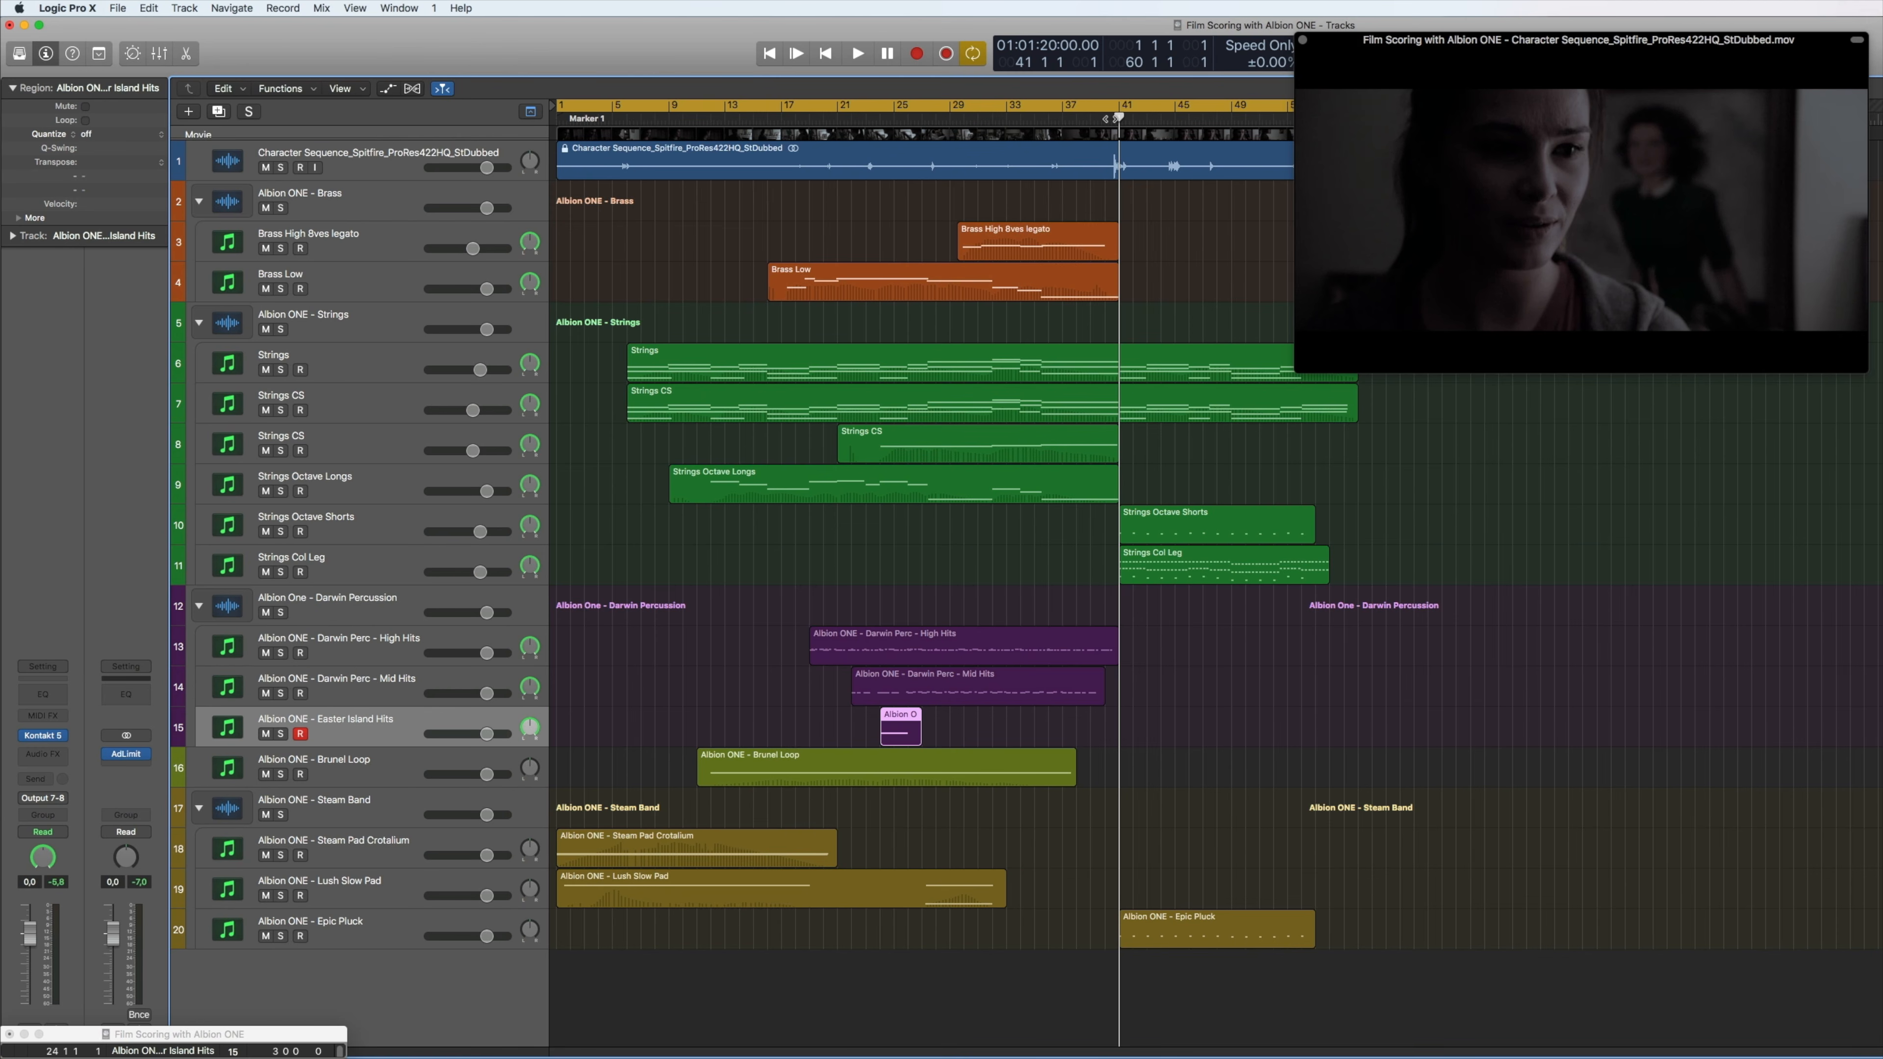
pyautogui.press('space')
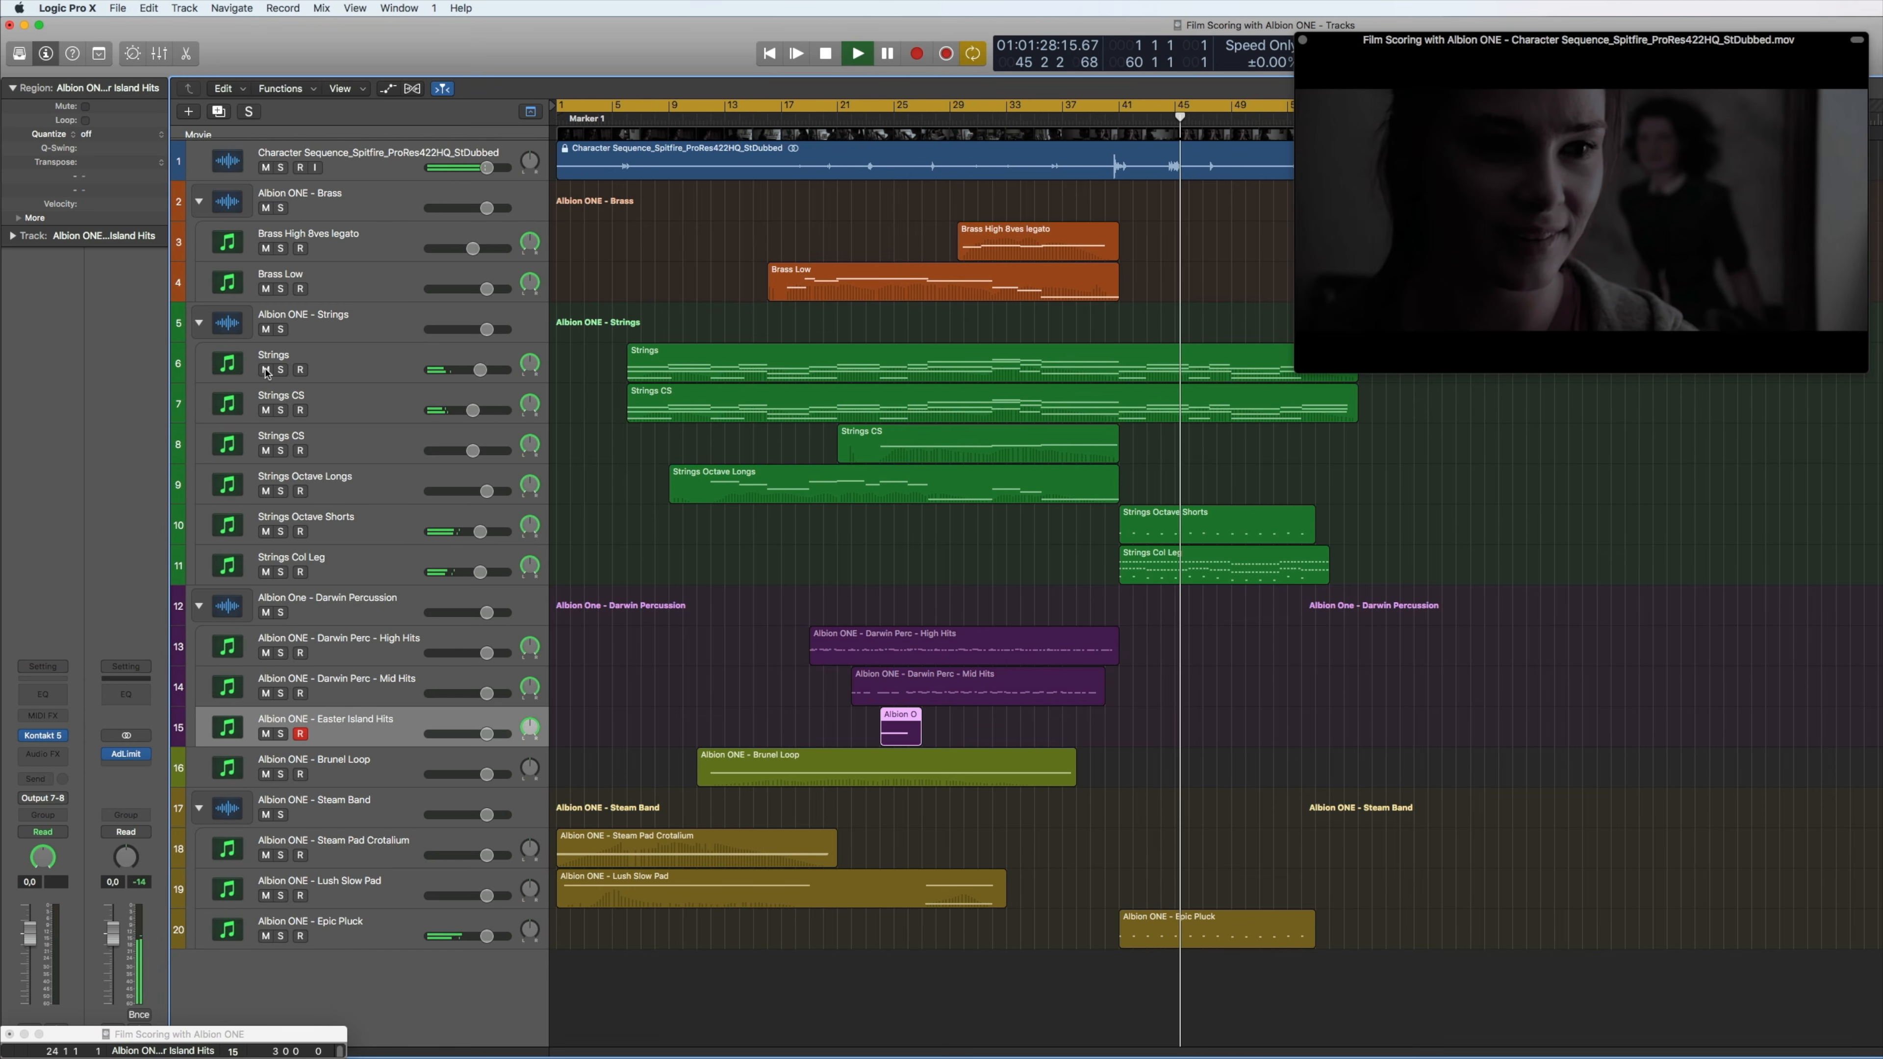
pyautogui.moveTo(265, 370); pyautogui.dragTo(266, 406)
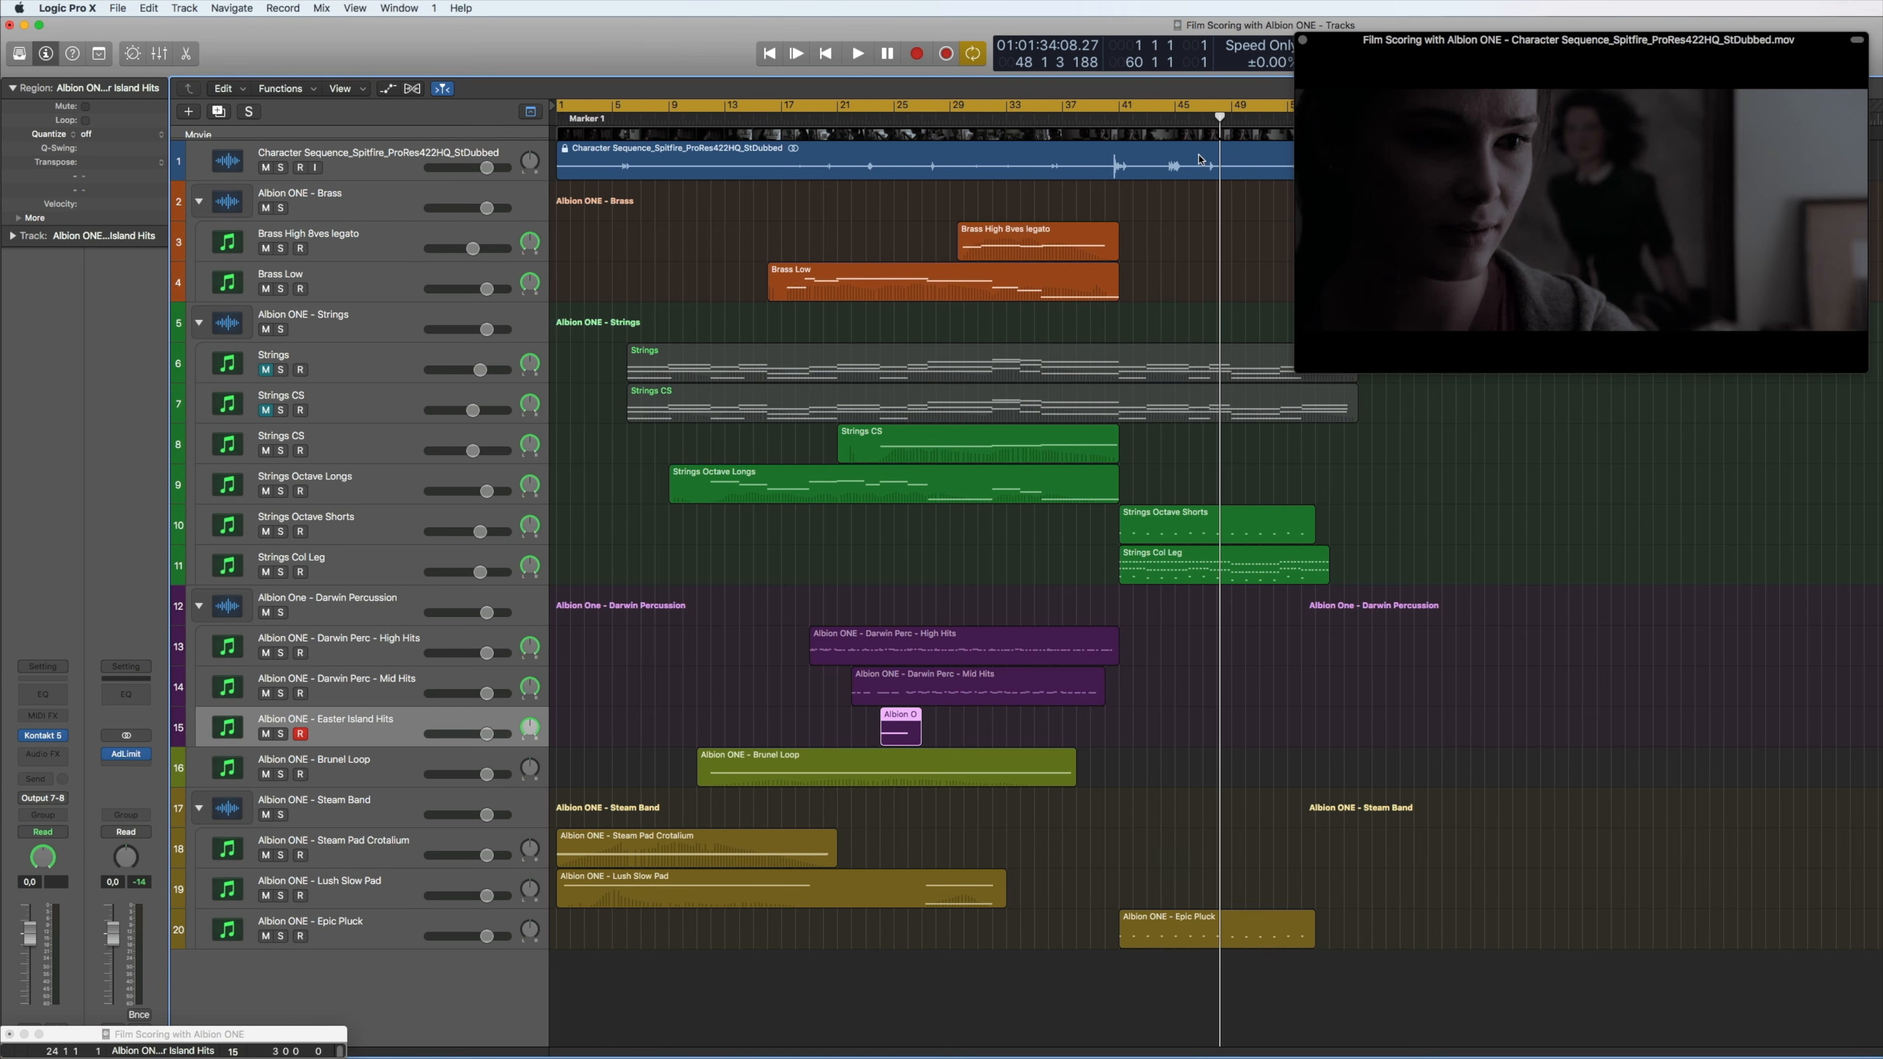
# Play from bar 46, briefly solo the Epic Pluck track, and unmute the Strings and first Strings CS tracks
pyautogui.press('space')
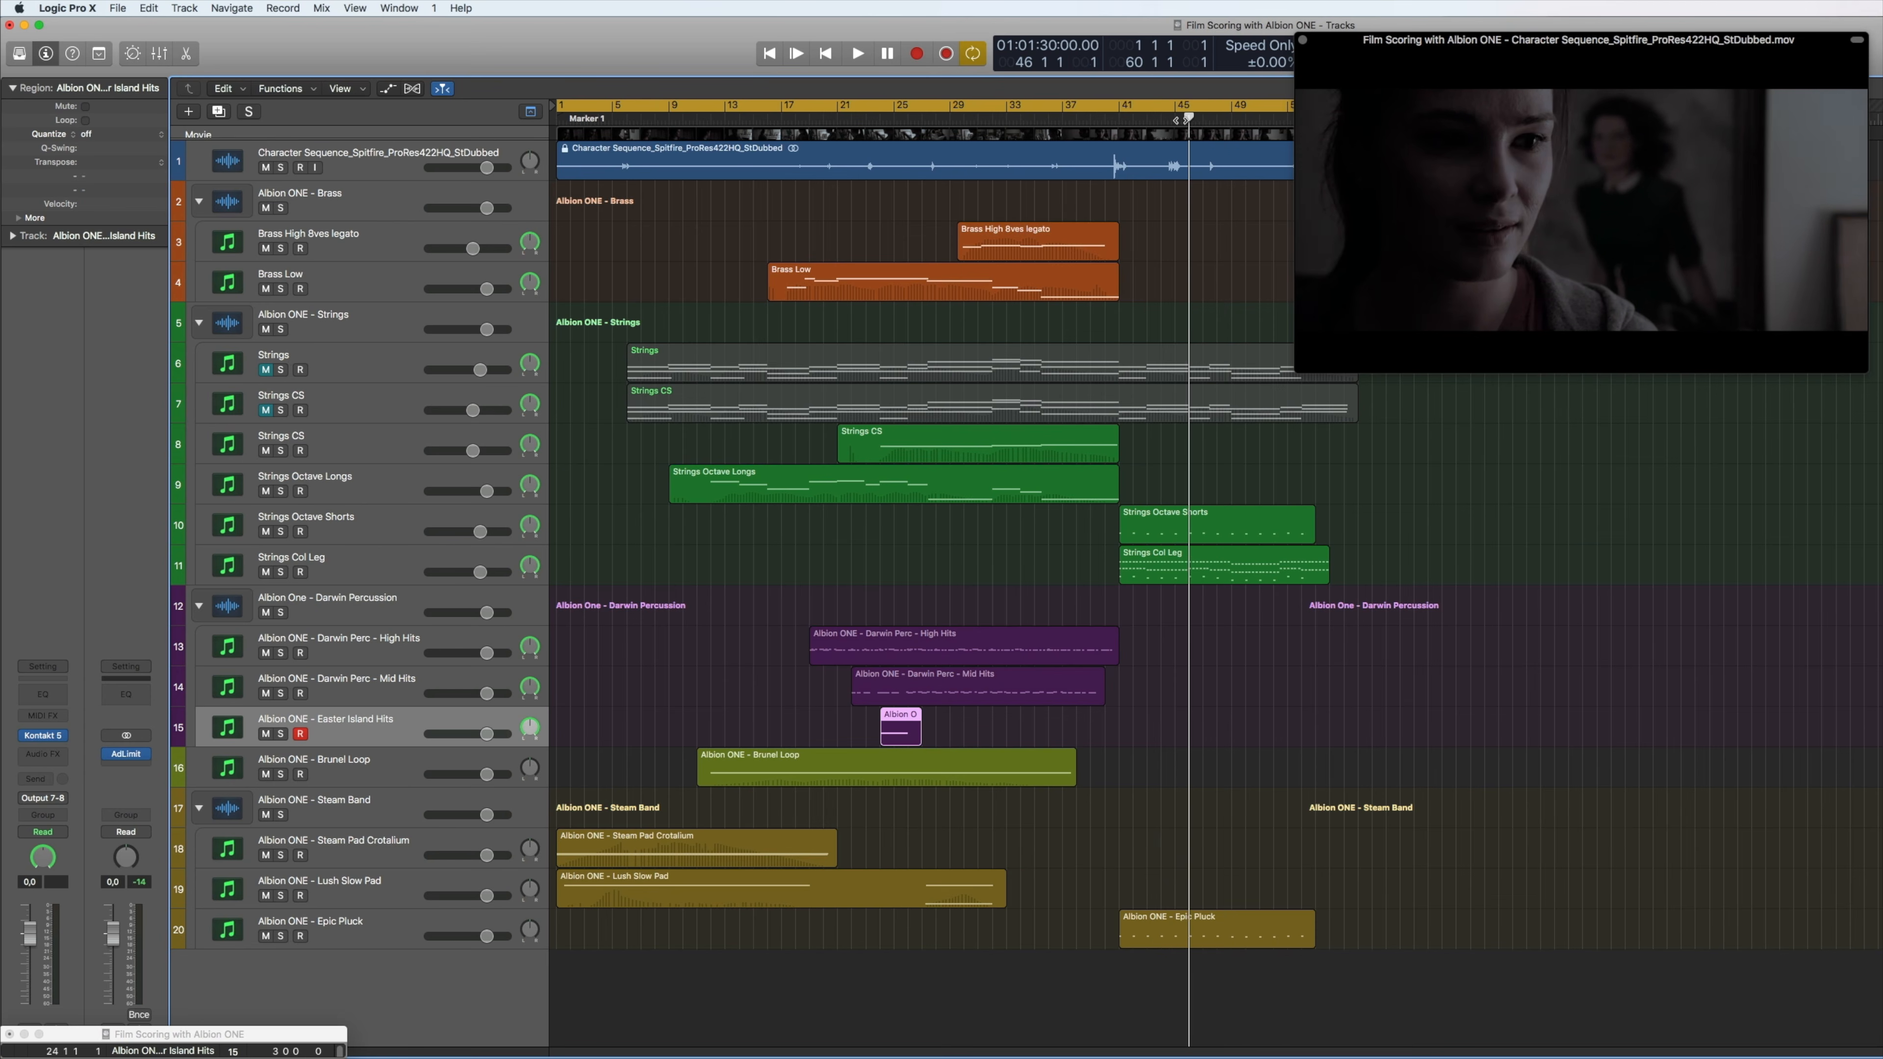
pyautogui.click(282, 936)
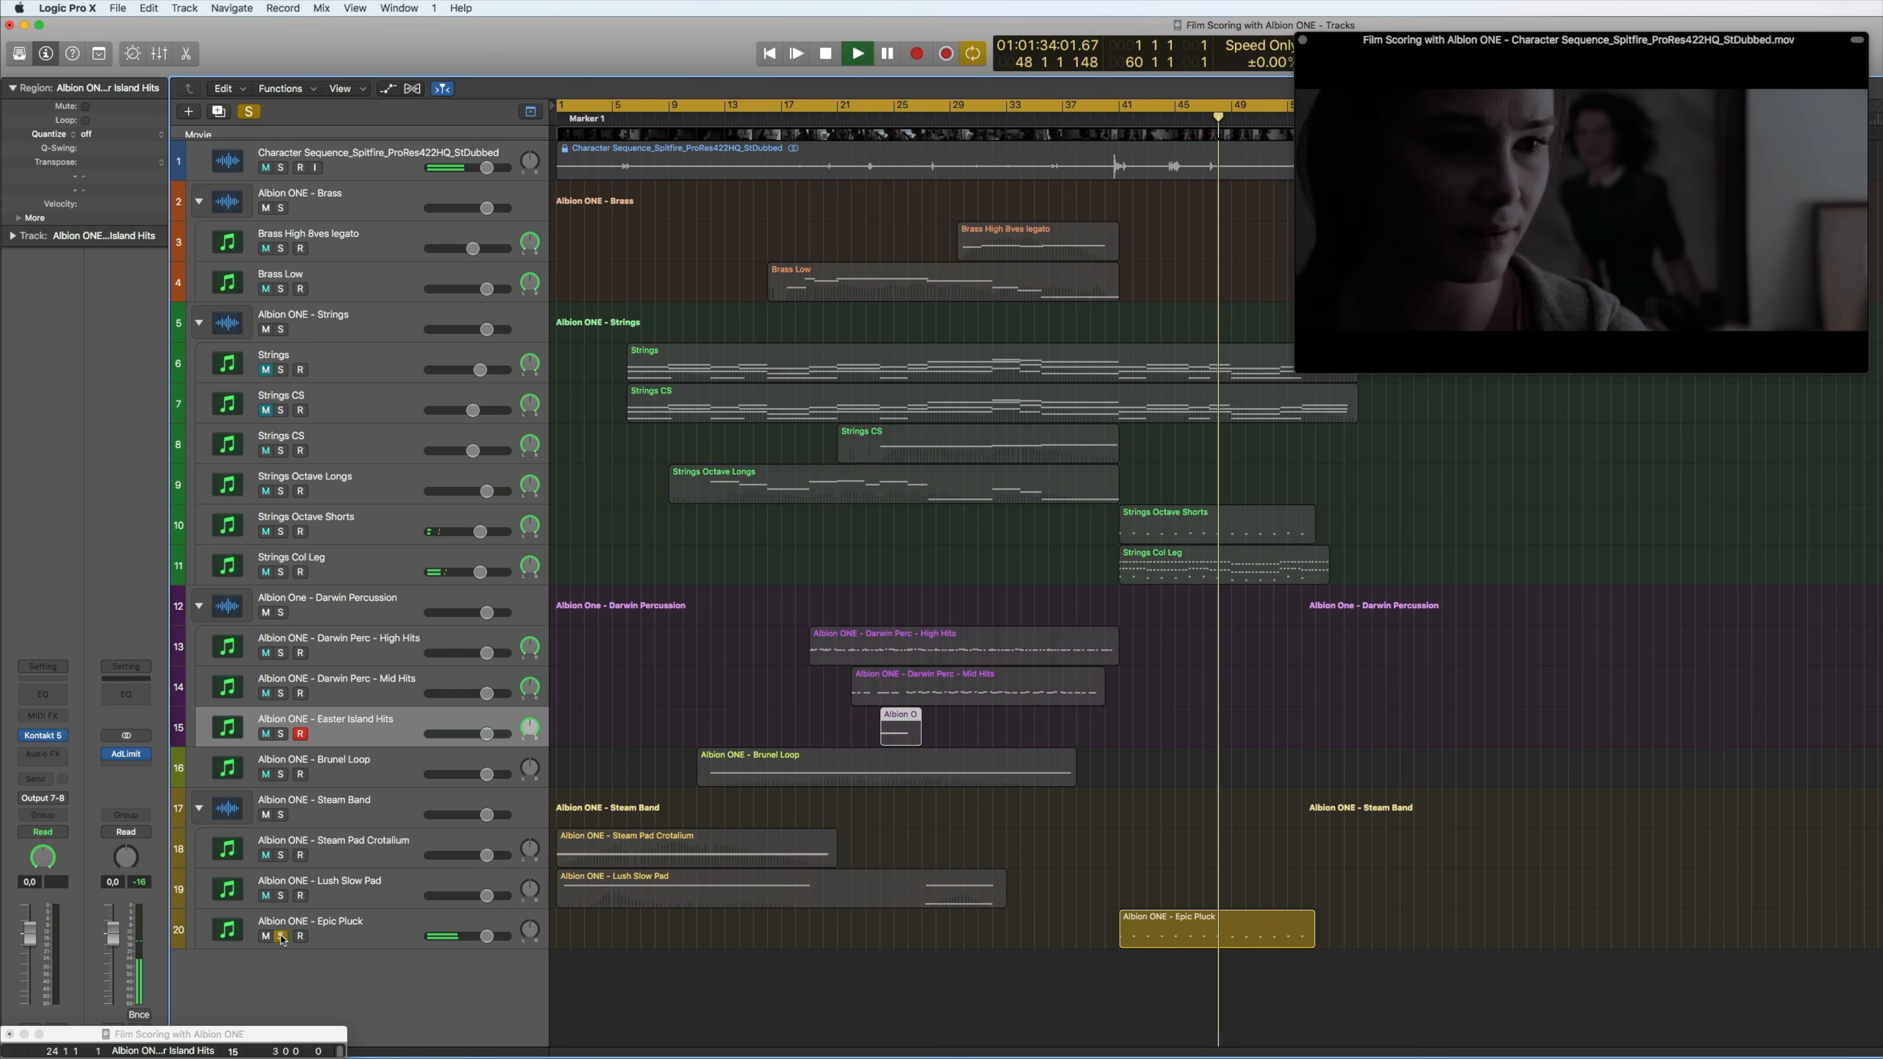
pyautogui.click(281, 936)
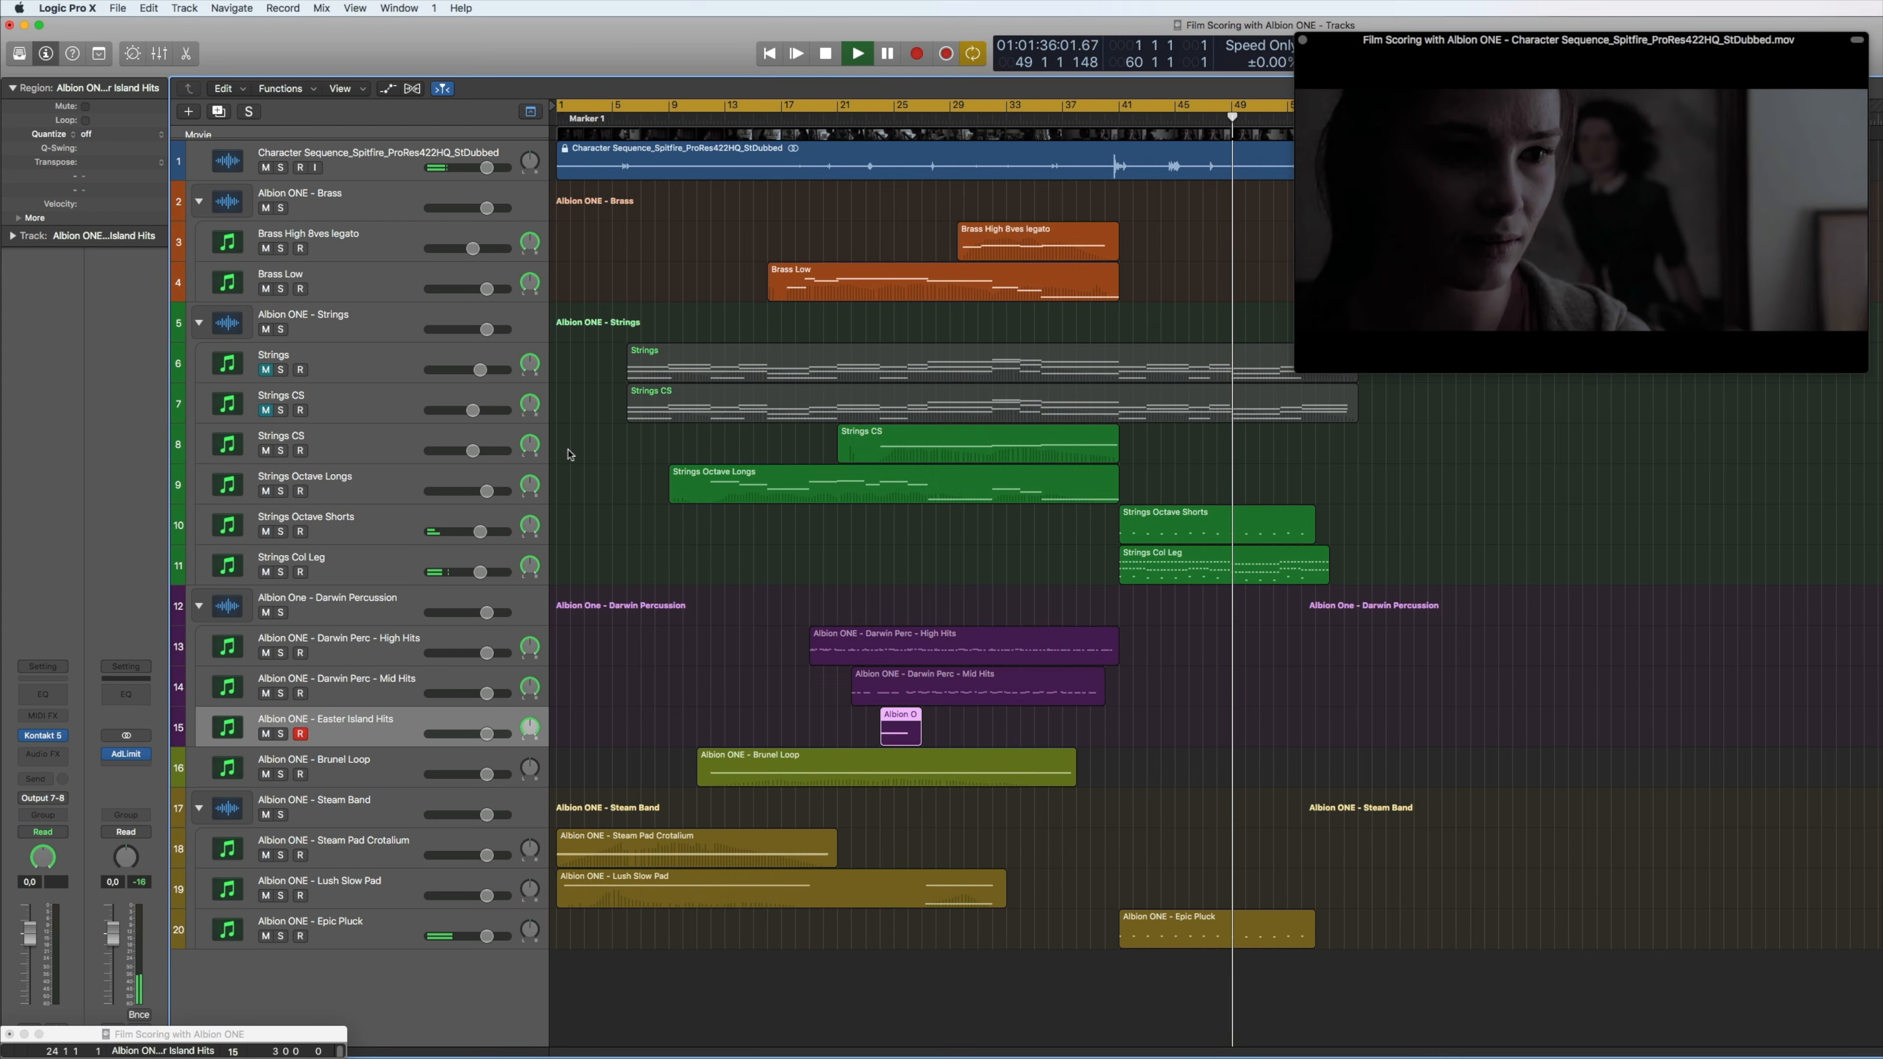
pyautogui.moveTo(265, 369); pyautogui.dragTo(269, 413)
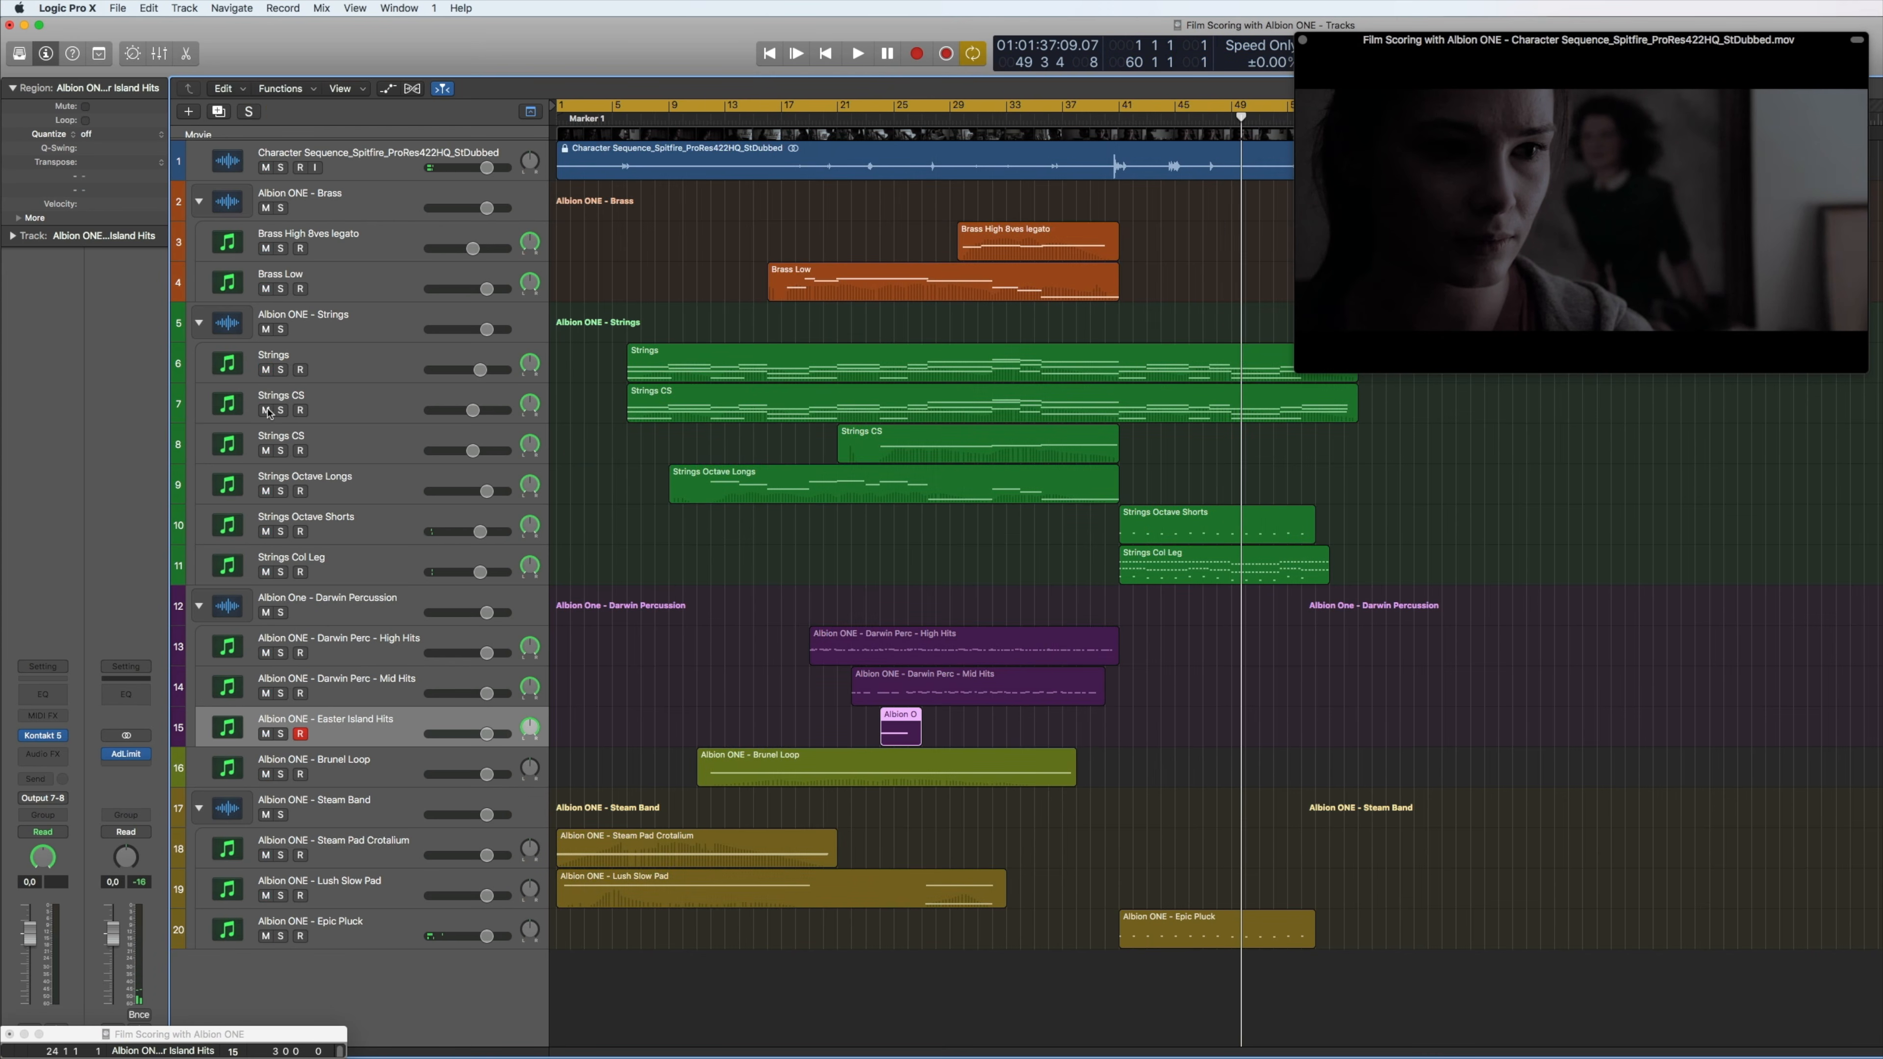
# Draw volume automation on the Strings track that fades from -2.0 dB to about -28.4 dB at the region's end
pyautogui.click(365, 363)
pyautogui.press('a')
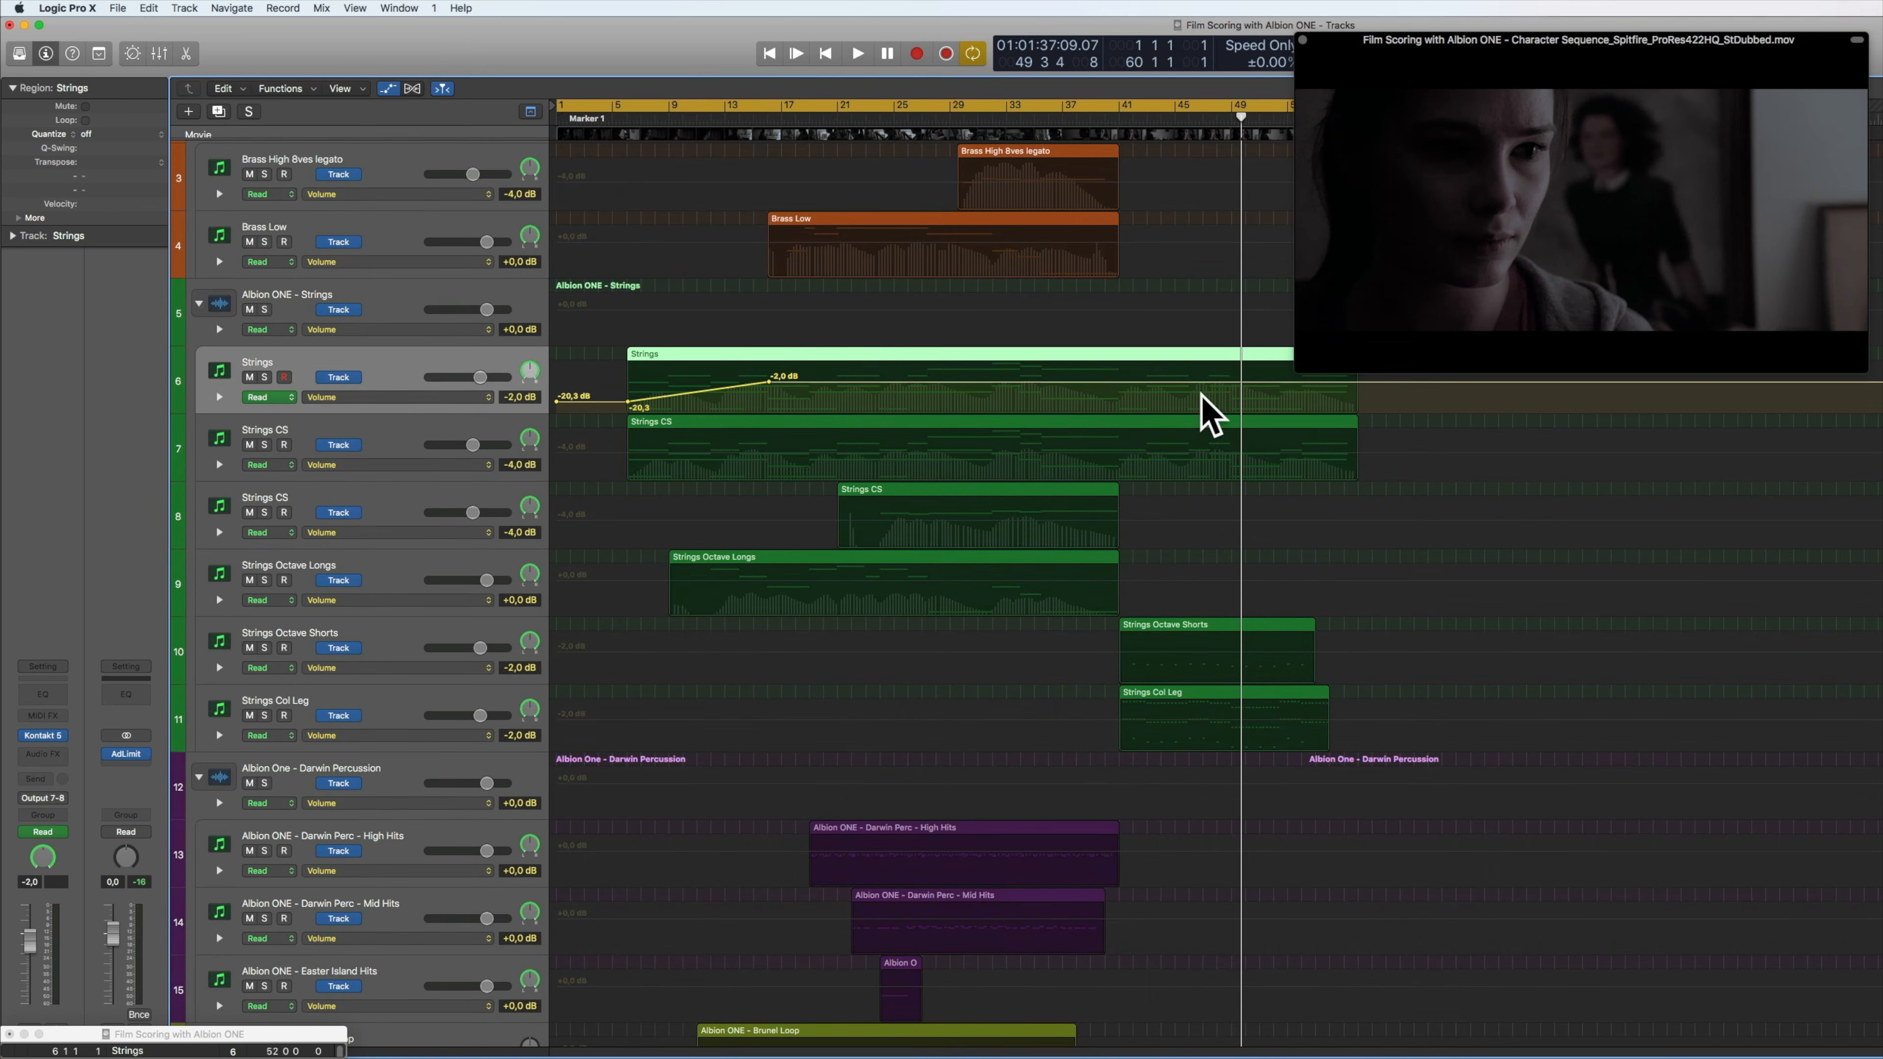
pyautogui.click(1230, 382)
pyautogui.moveTo(1358, 385); pyautogui.dragTo(1358, 404)
pyautogui.moveTo(1229, 382); pyautogui.dragTo(1201, 382)
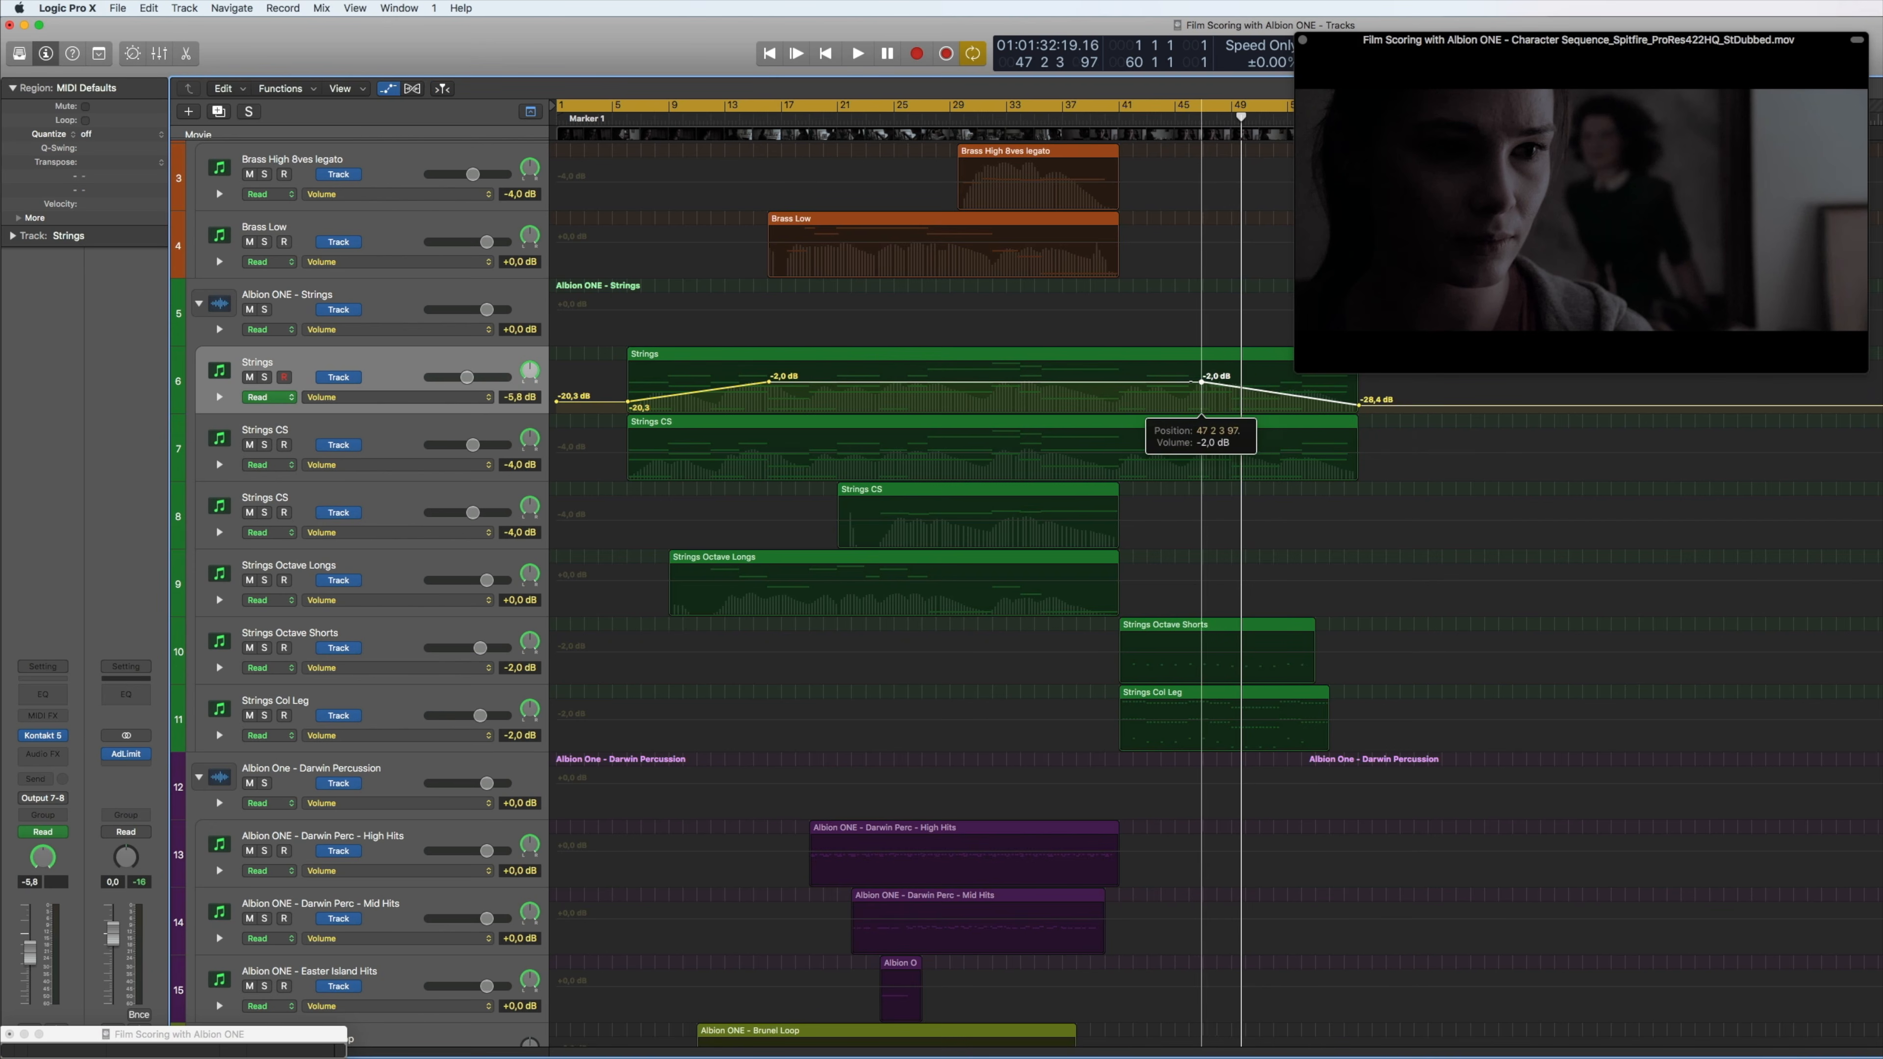
pyautogui.press('a')
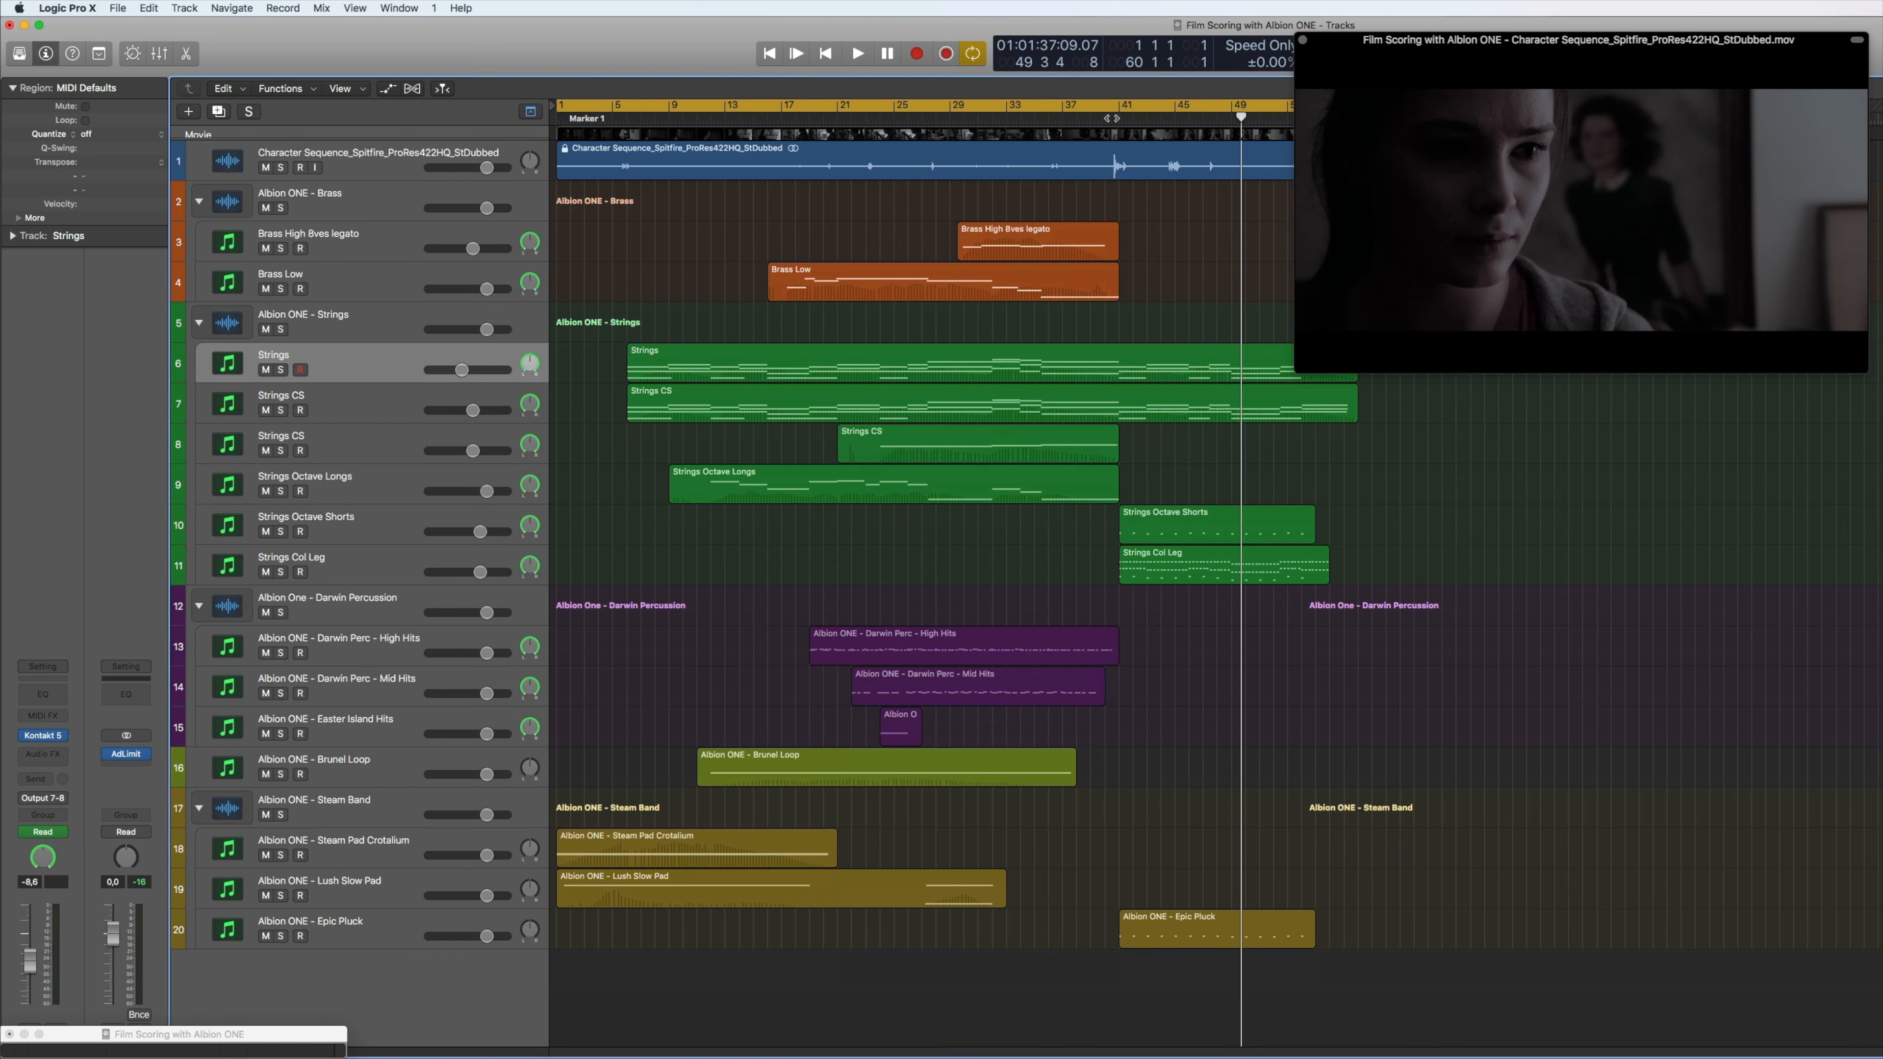
# Play the cue from bar 41 to audition the Strings fade-out, and restart playback from the beginning
pyautogui.doubleClick(1112, 118)
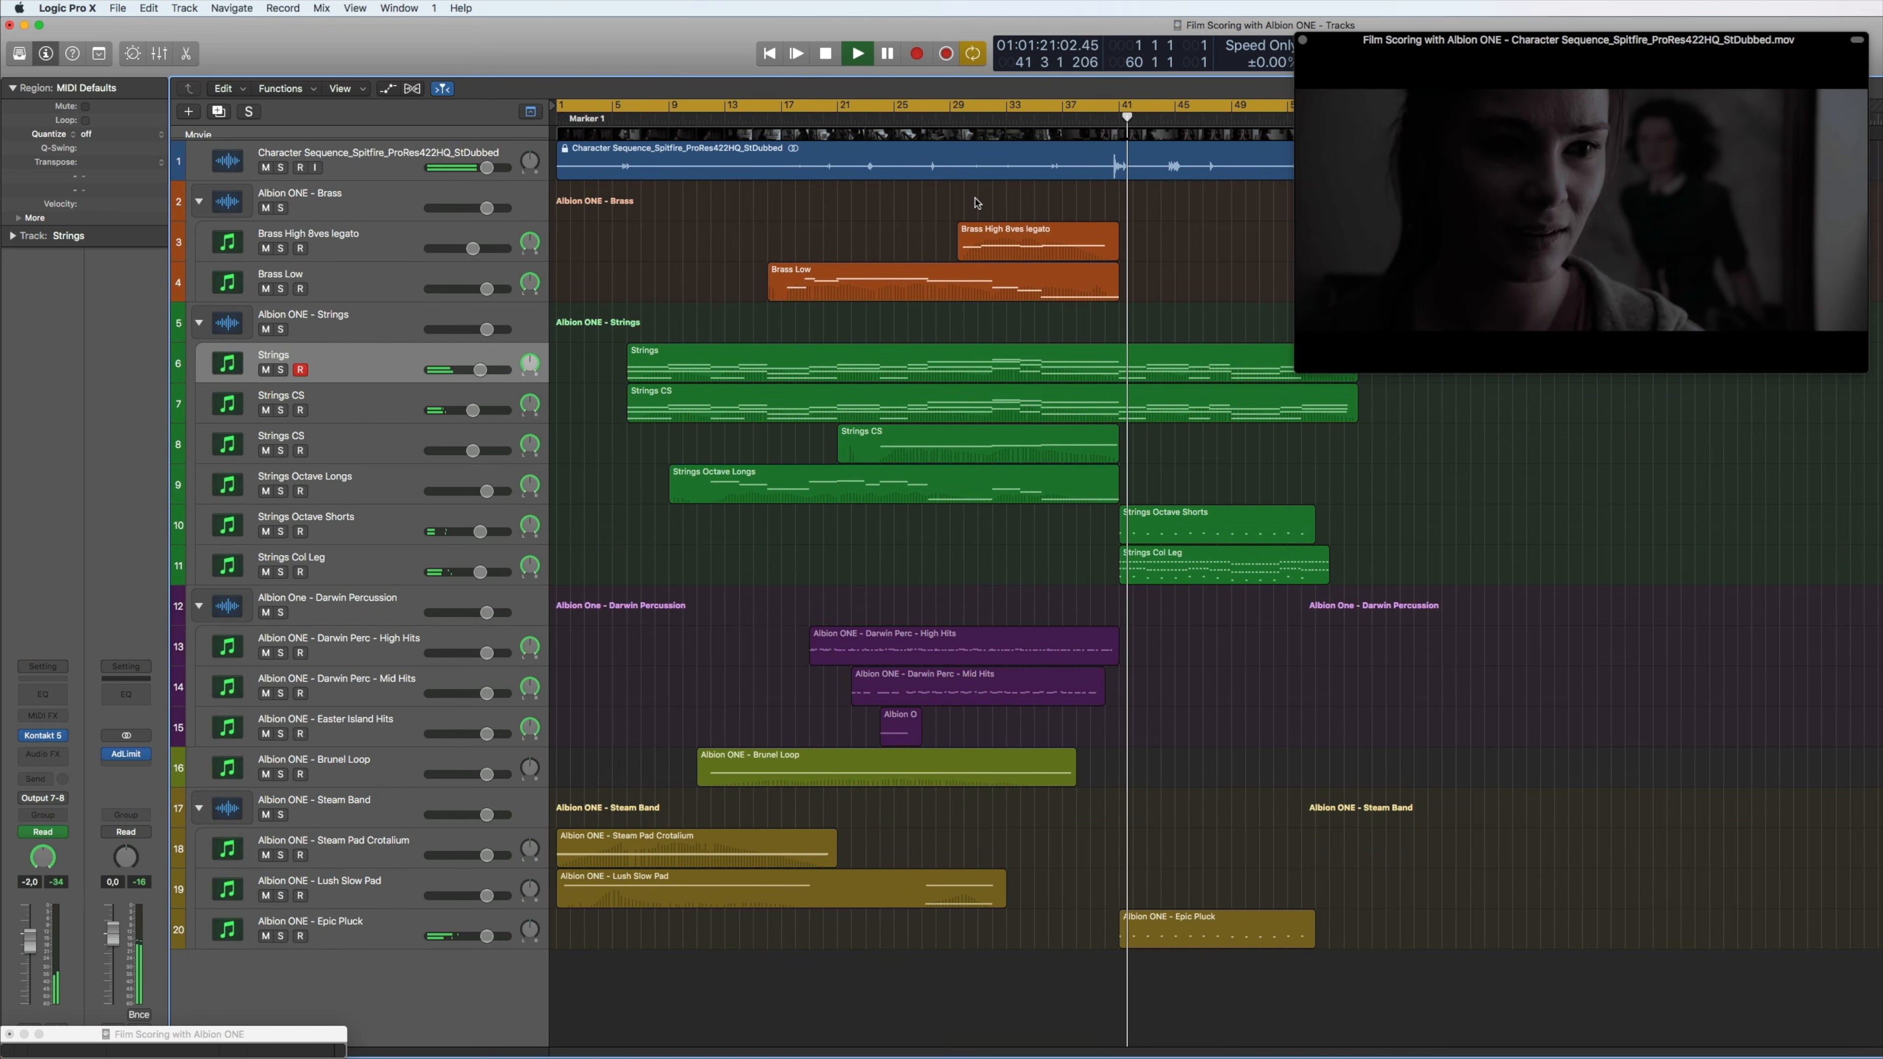
pyautogui.press('super+Right')
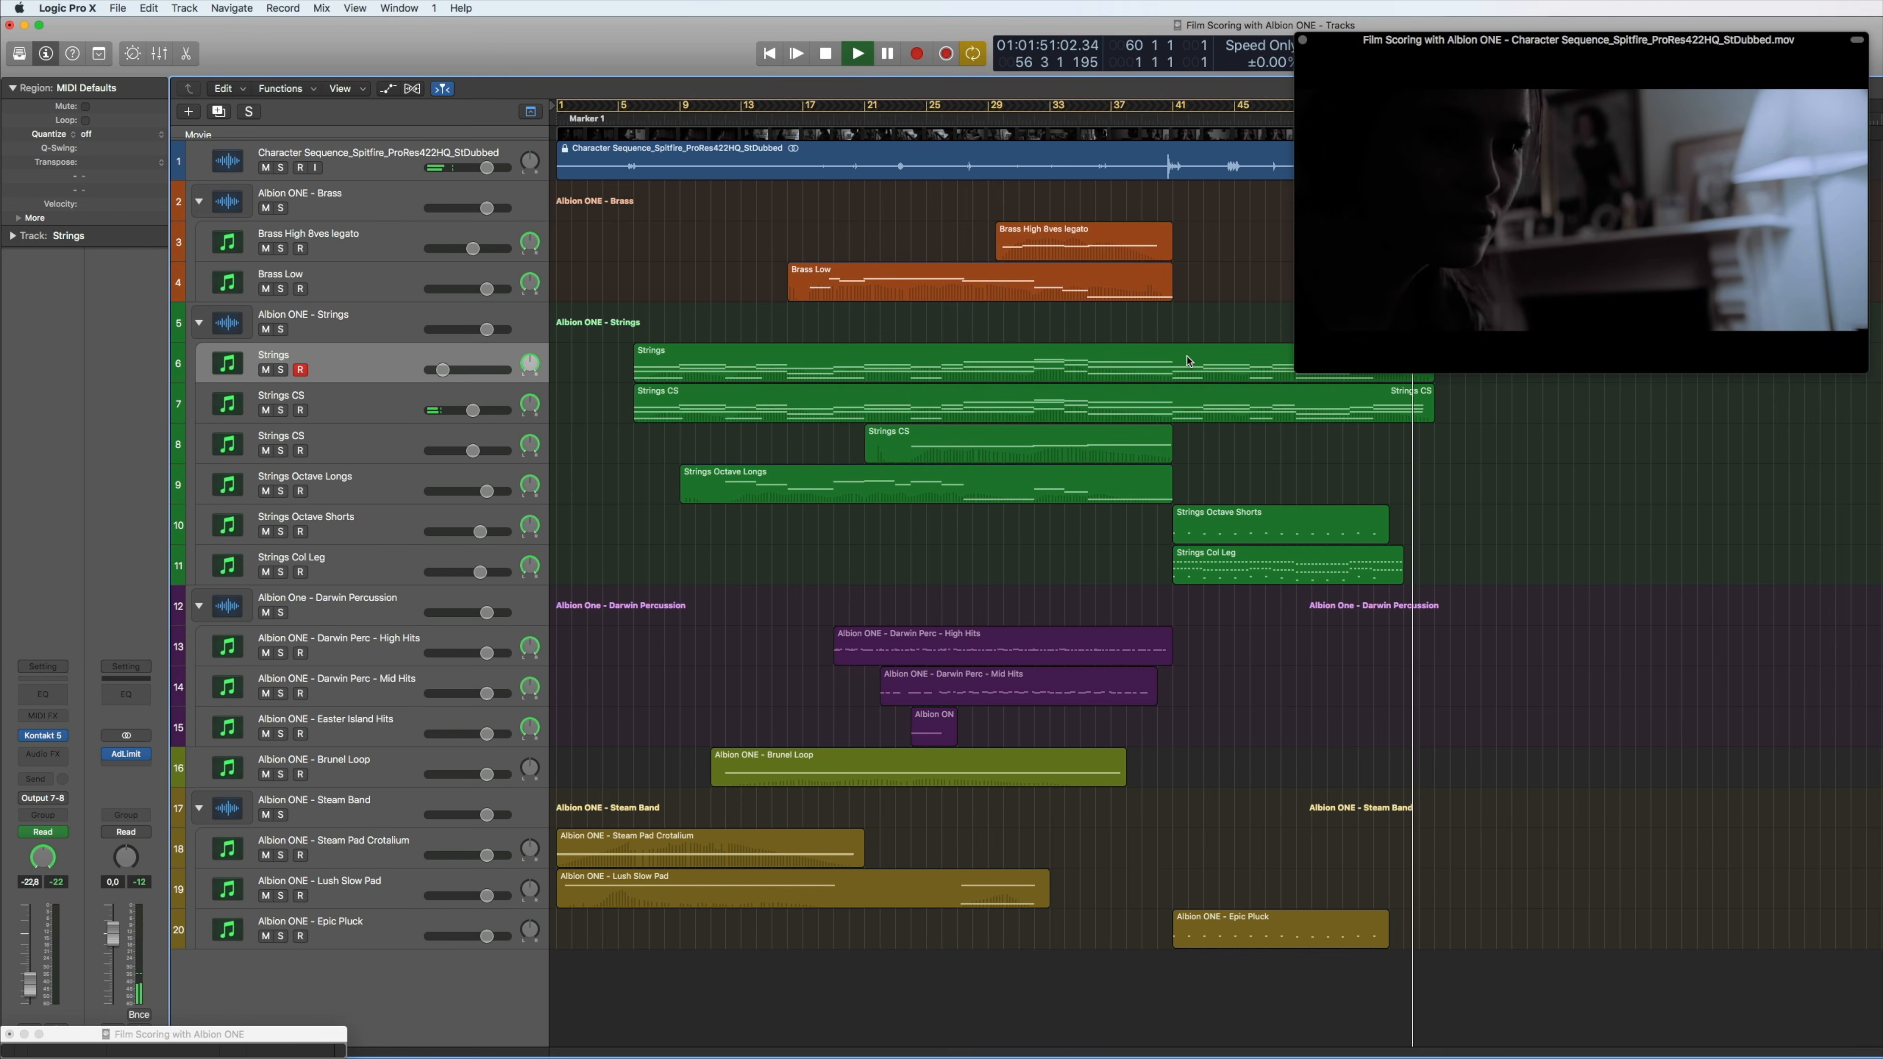
pyautogui.press('space')
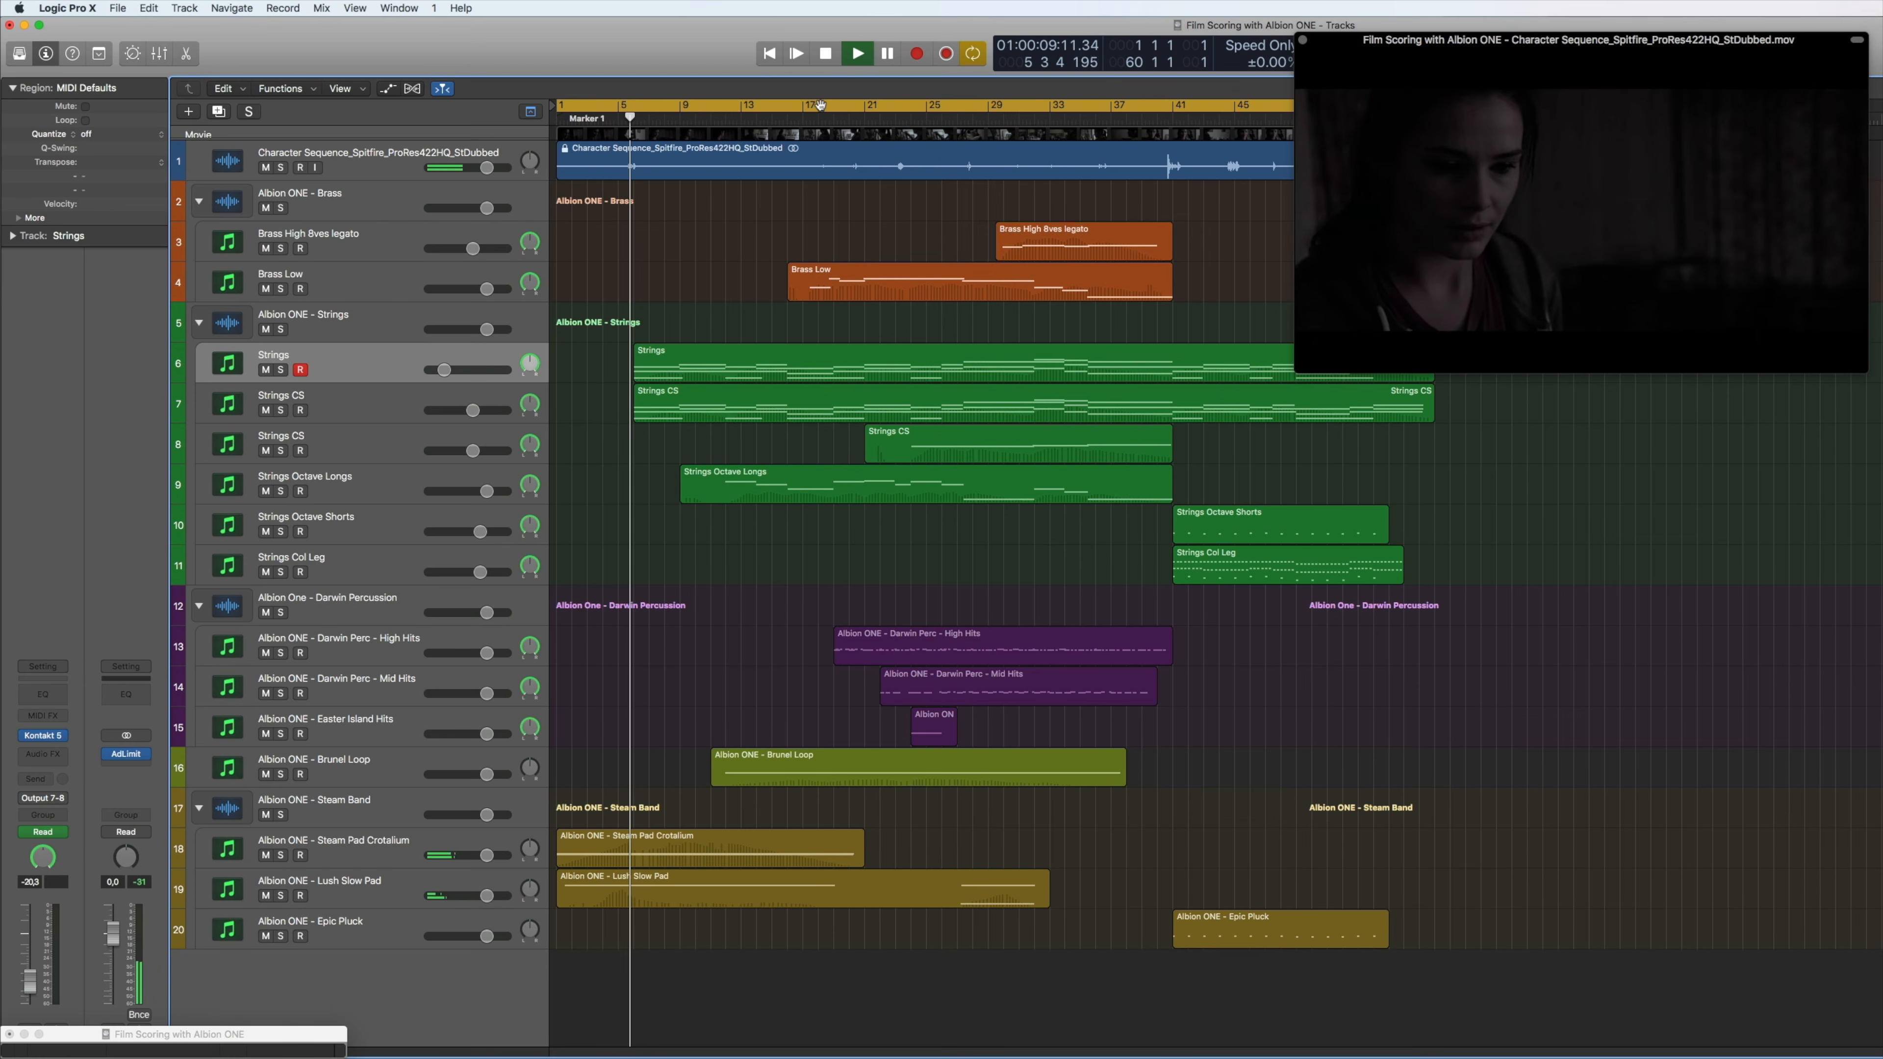
# Enlarge the Piano Roll and examine the Strings region's notes and Expression curve during playback
pyautogui.click(666, 373)
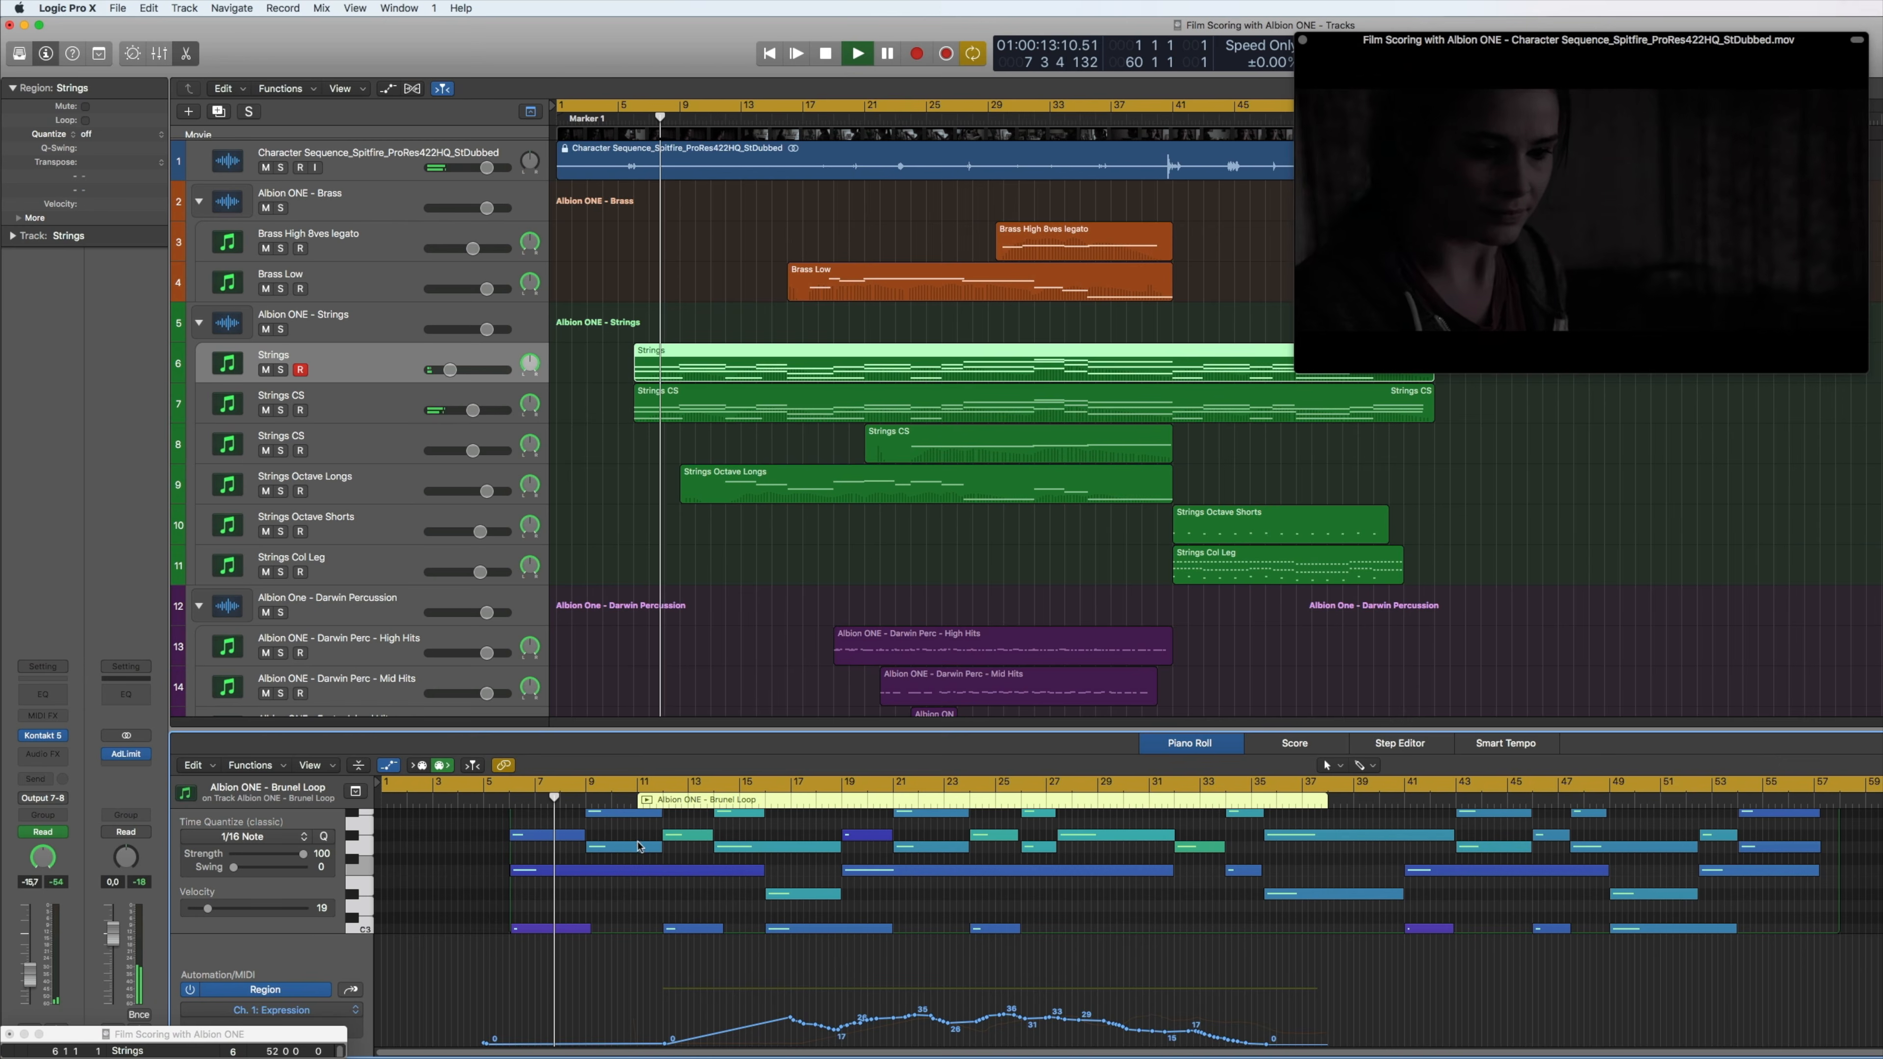
pyautogui.moveTo(673, 730); pyautogui.dragTo(677, 571)
pyautogui.scroll(2, 757, 786)
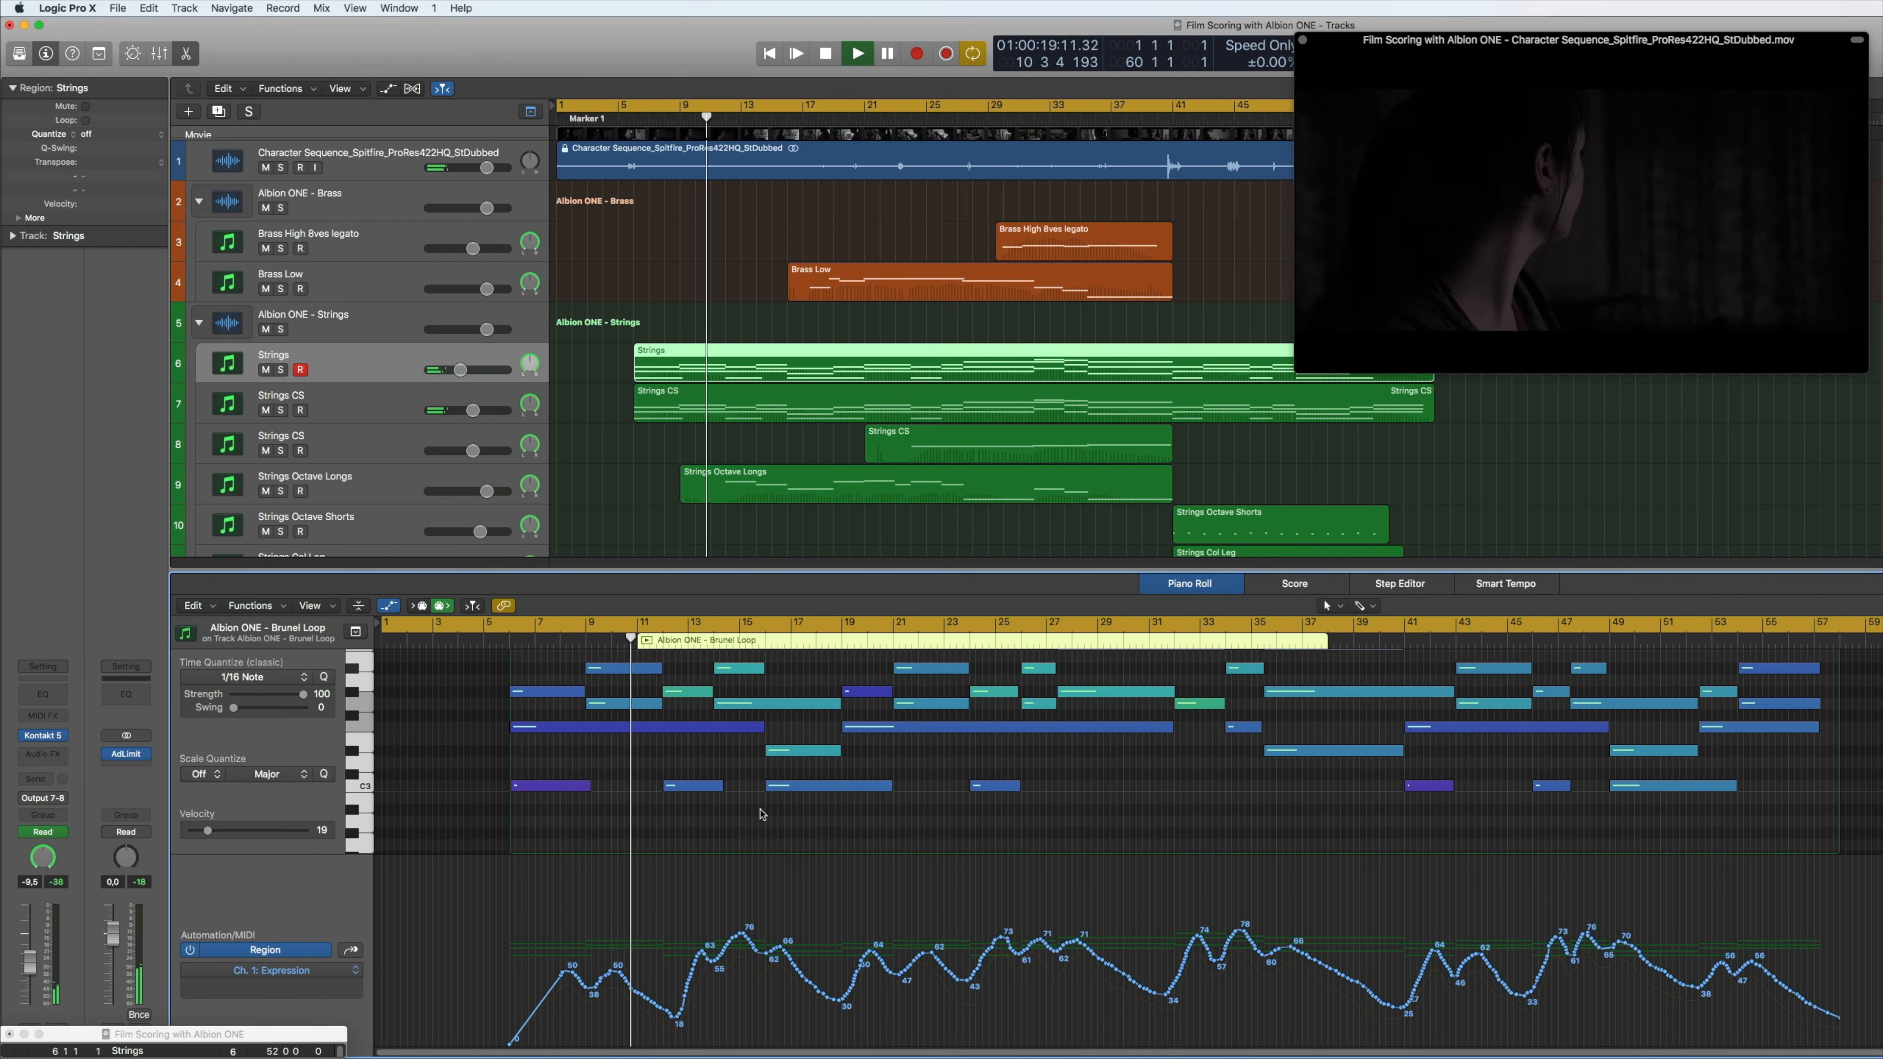
pyautogui.scroll(-2, 762, 813)
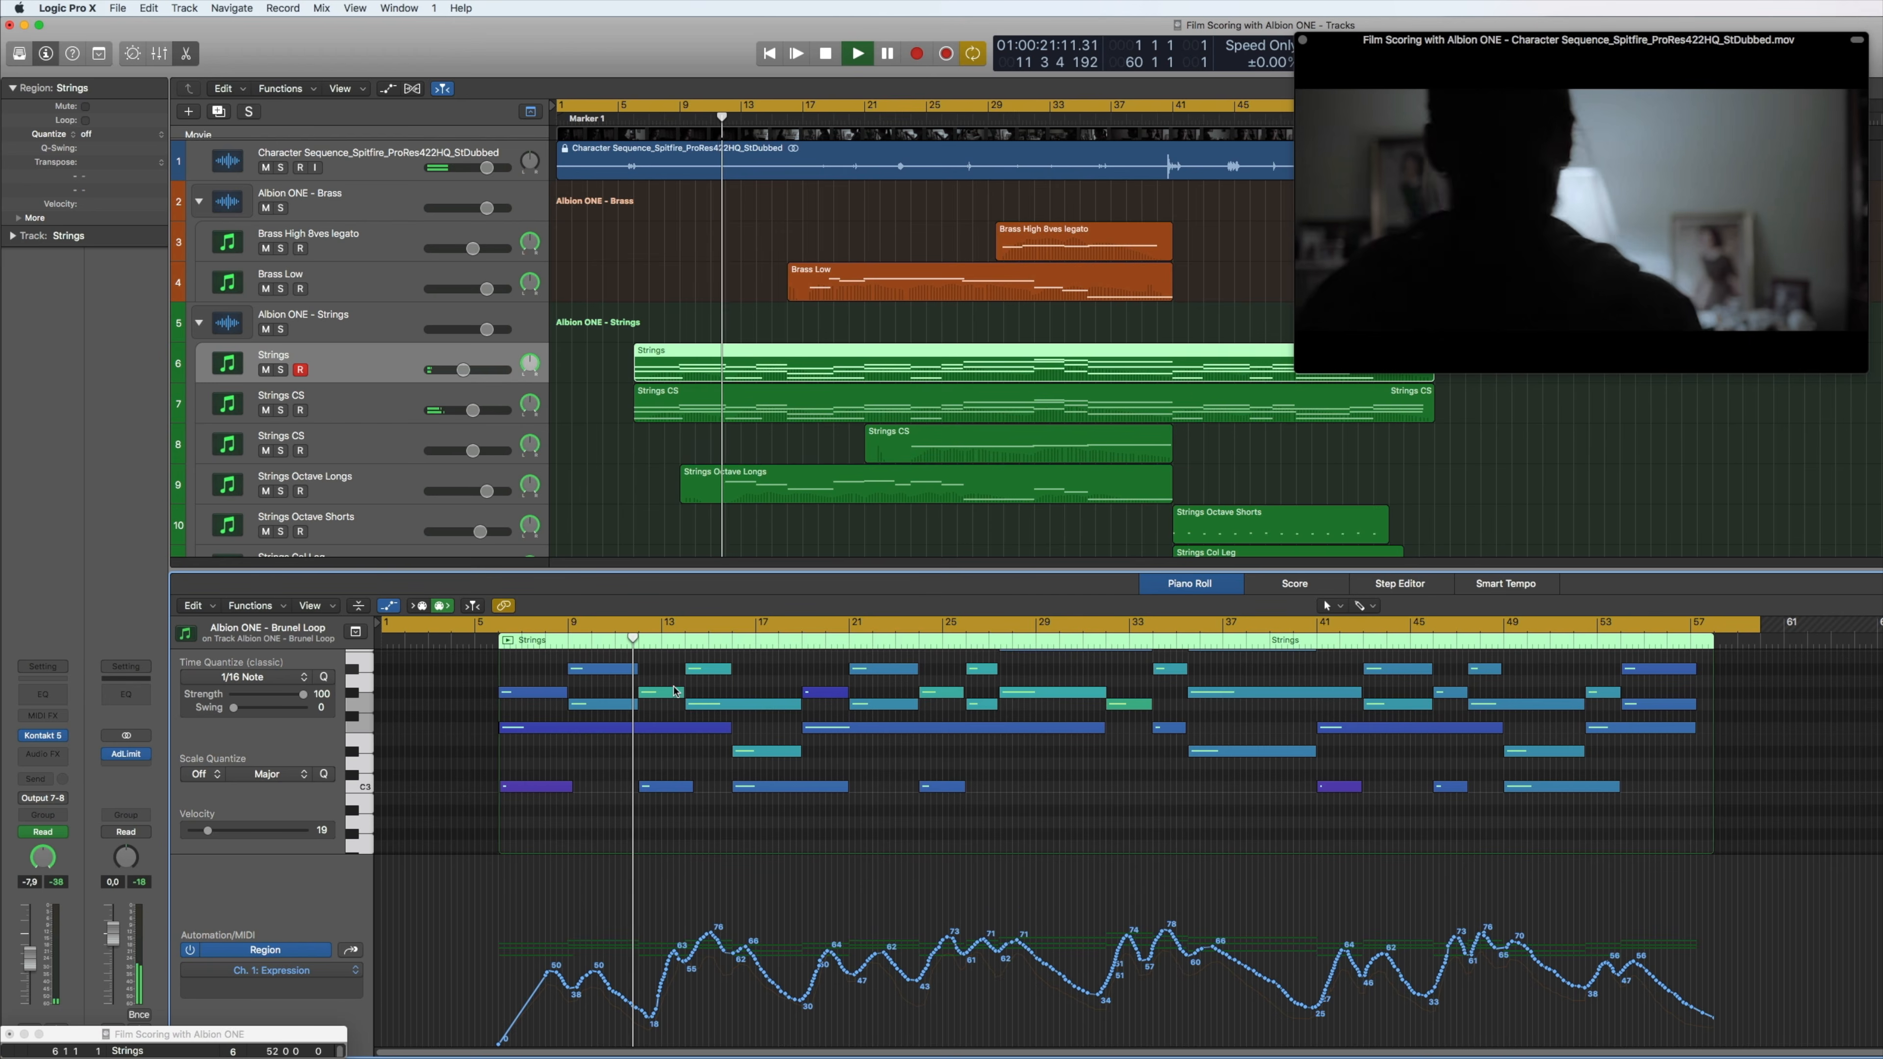
# Examine the Modulation curves of the Strings Octave Longs and Brass Low regions in the Piano Roll
pyautogui.click(808, 496)
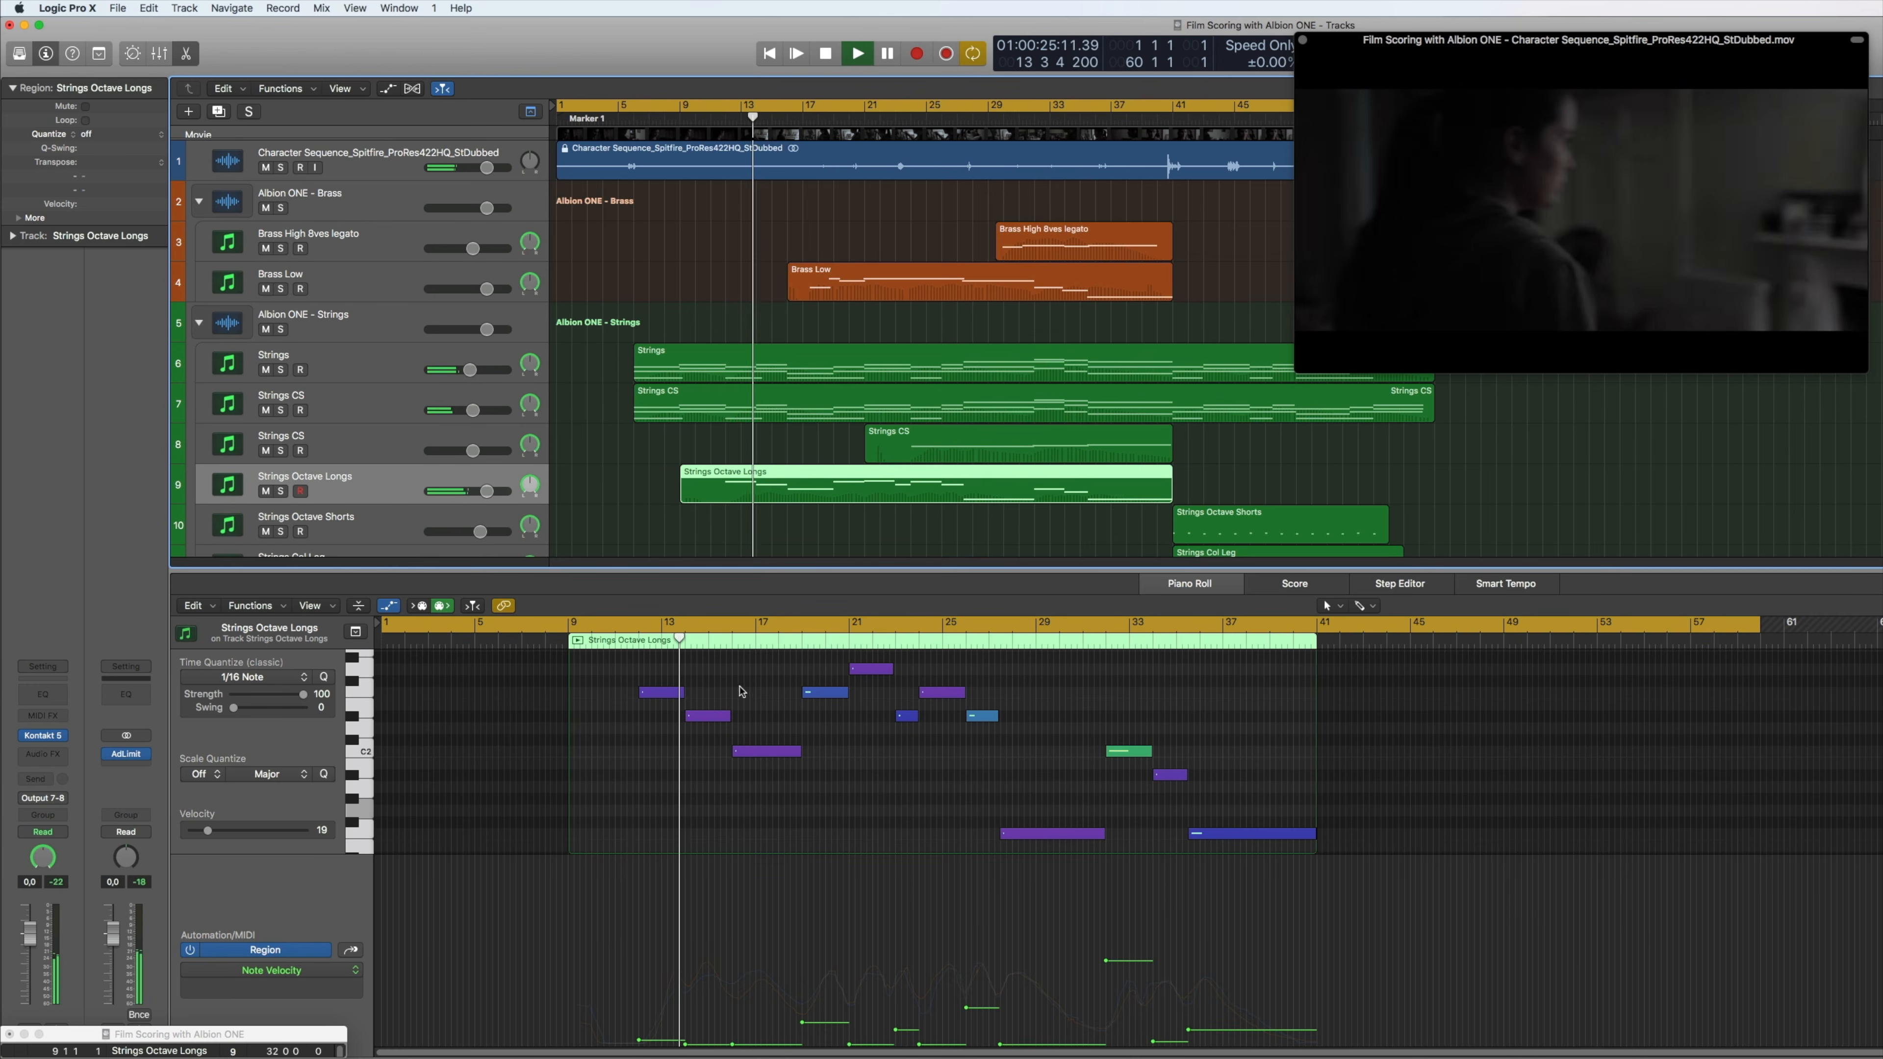
pyautogui.click(350, 950)
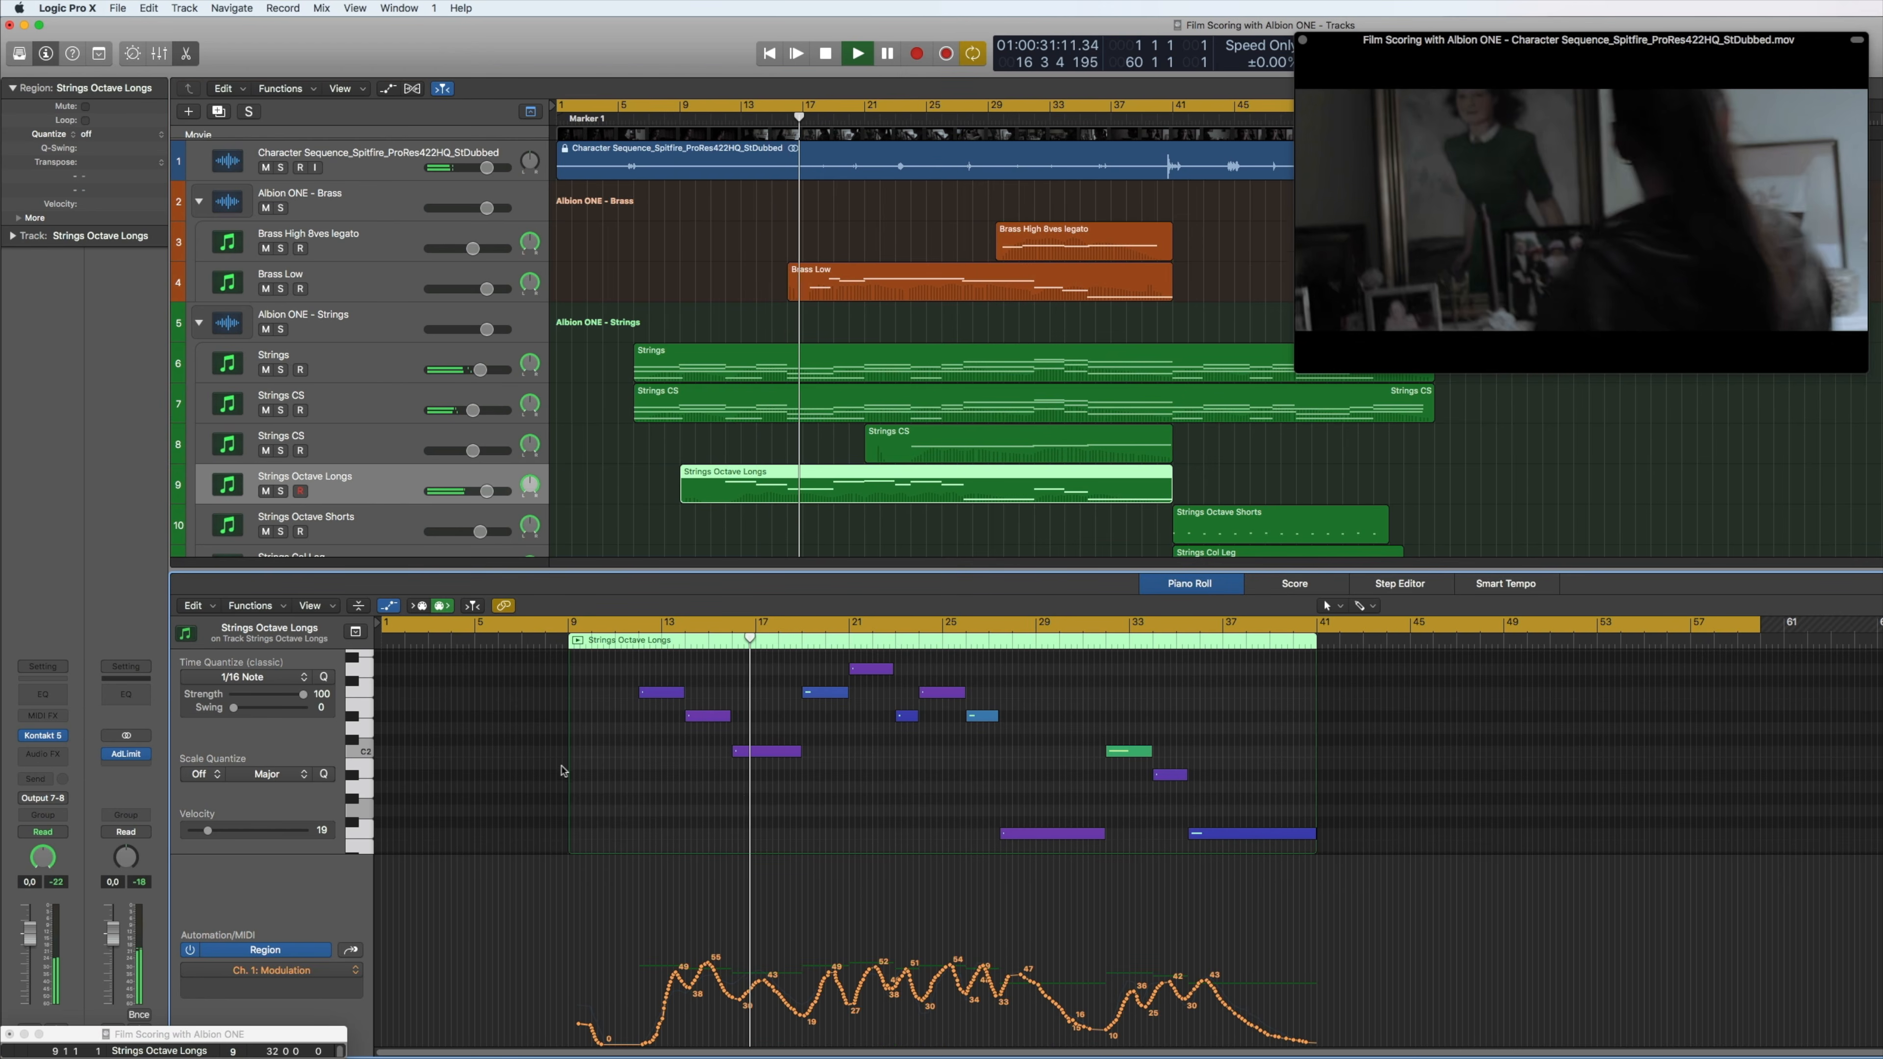
pyautogui.click(948, 267)
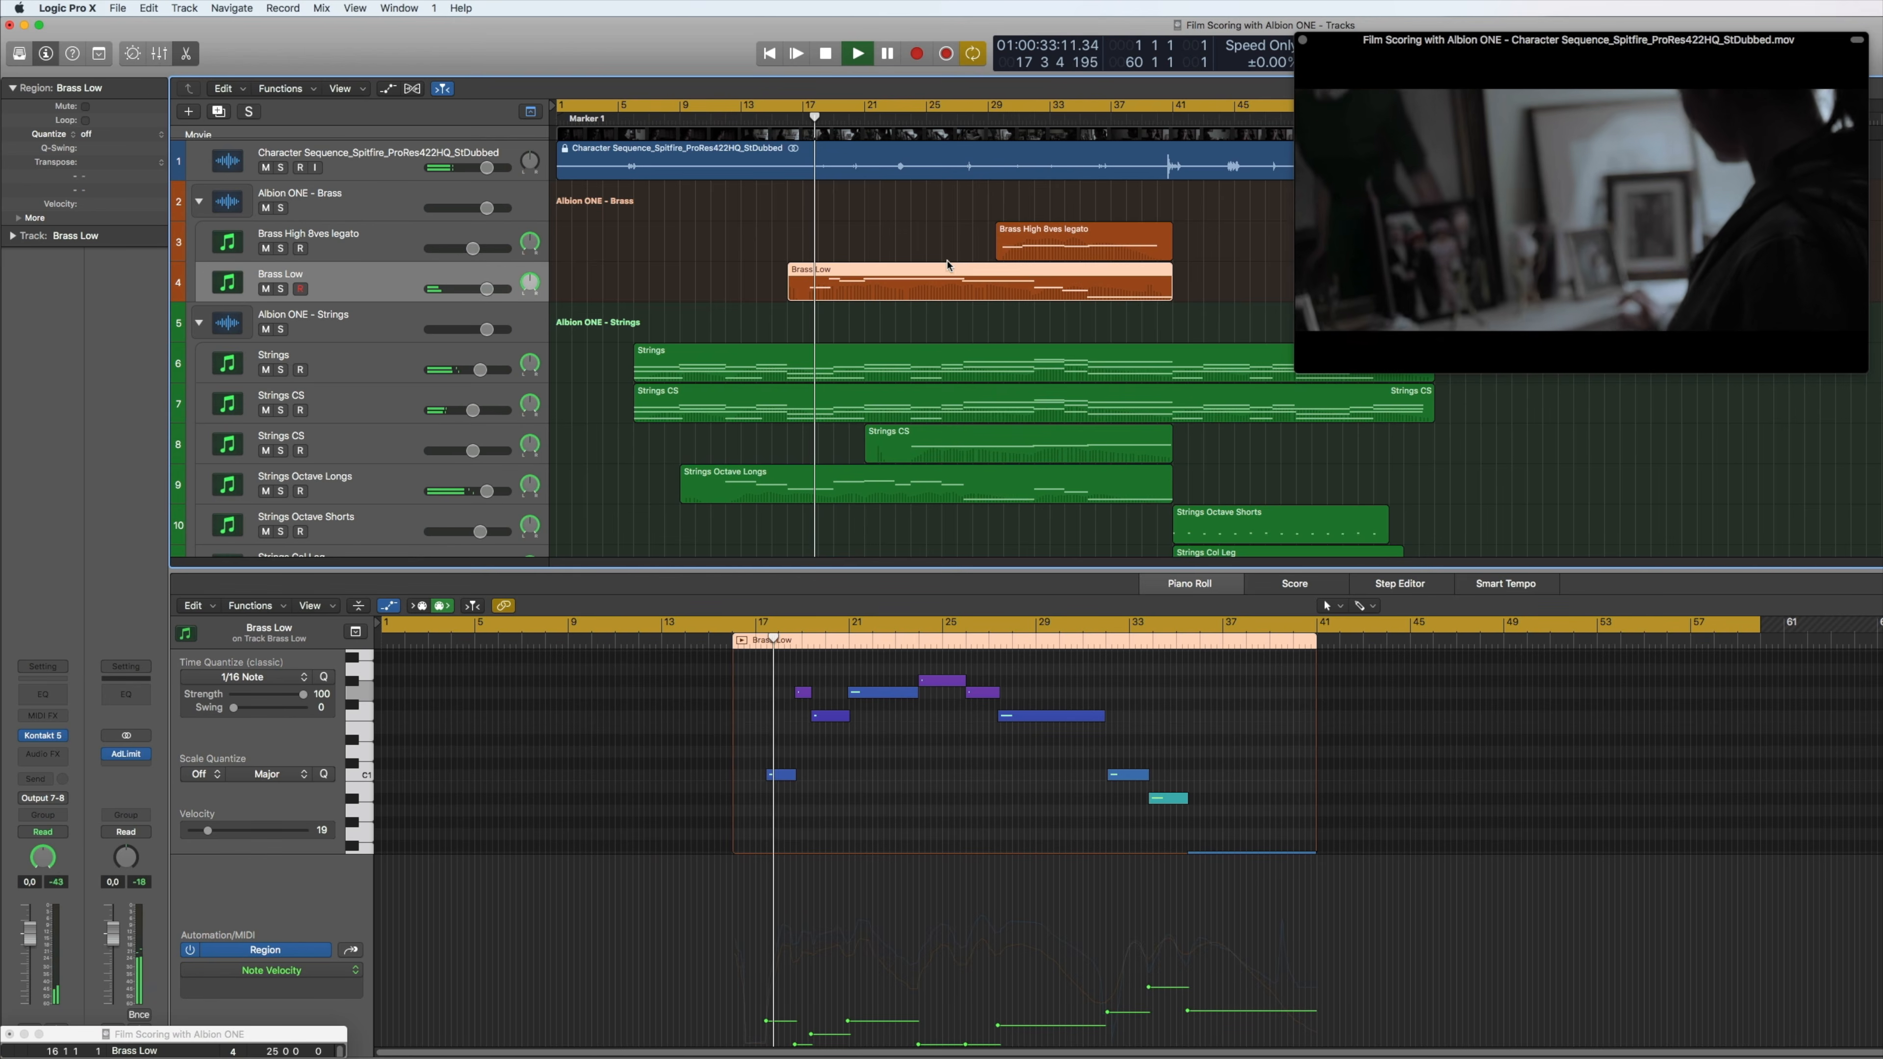
pyautogui.hscroll(1, 784, 778)
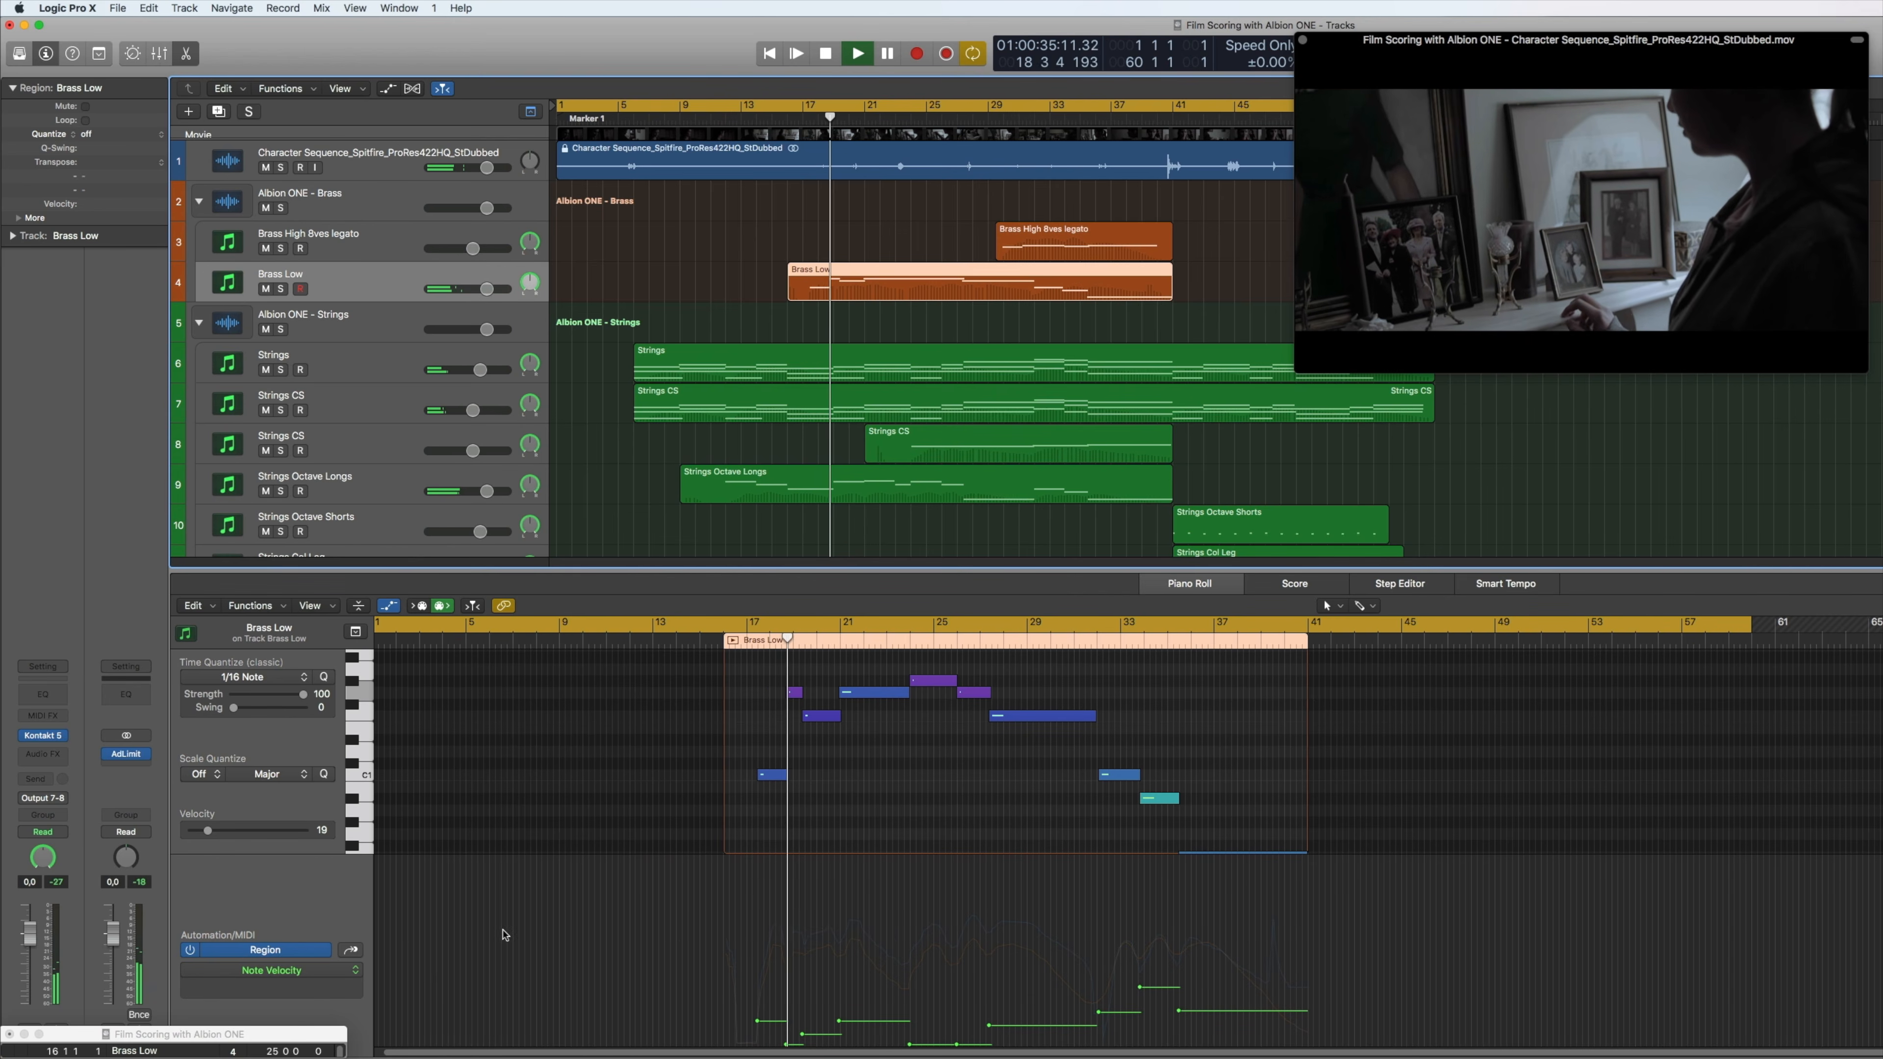
pyautogui.click(271, 970)
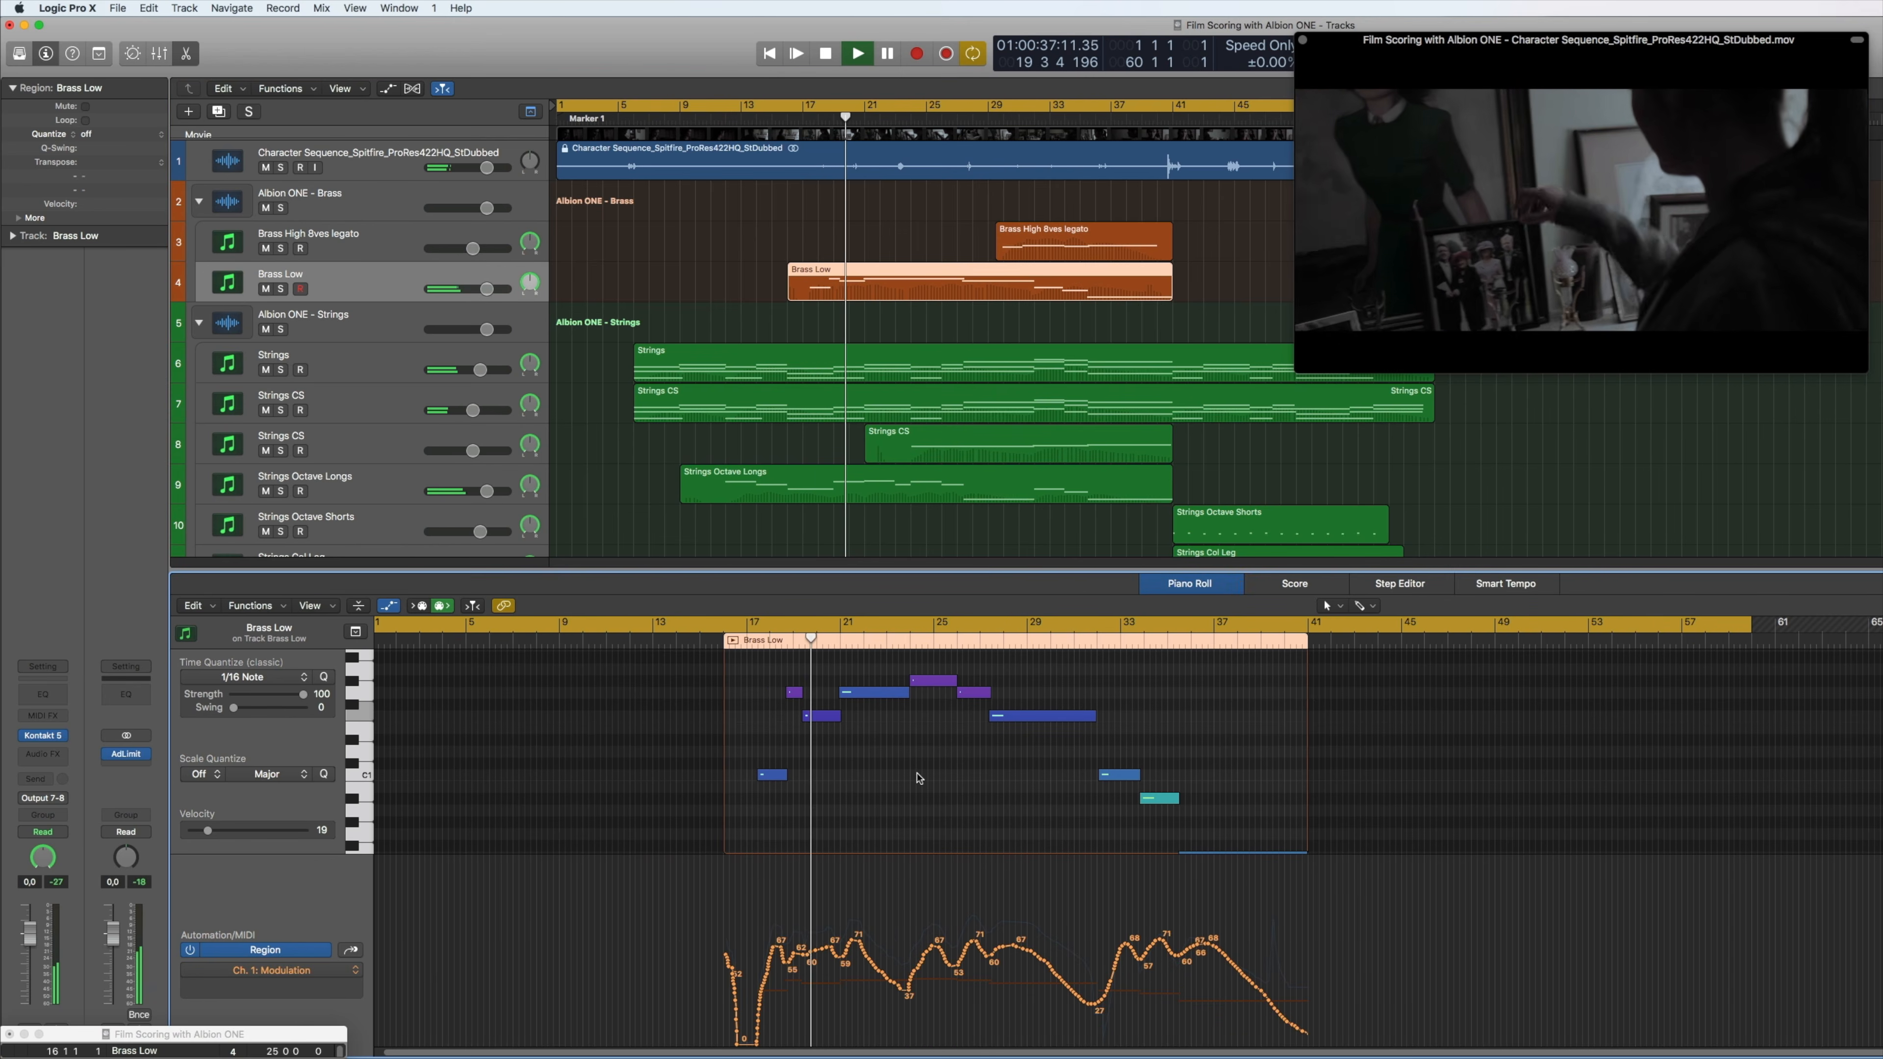
pyautogui.scroll(3, 918, 776)
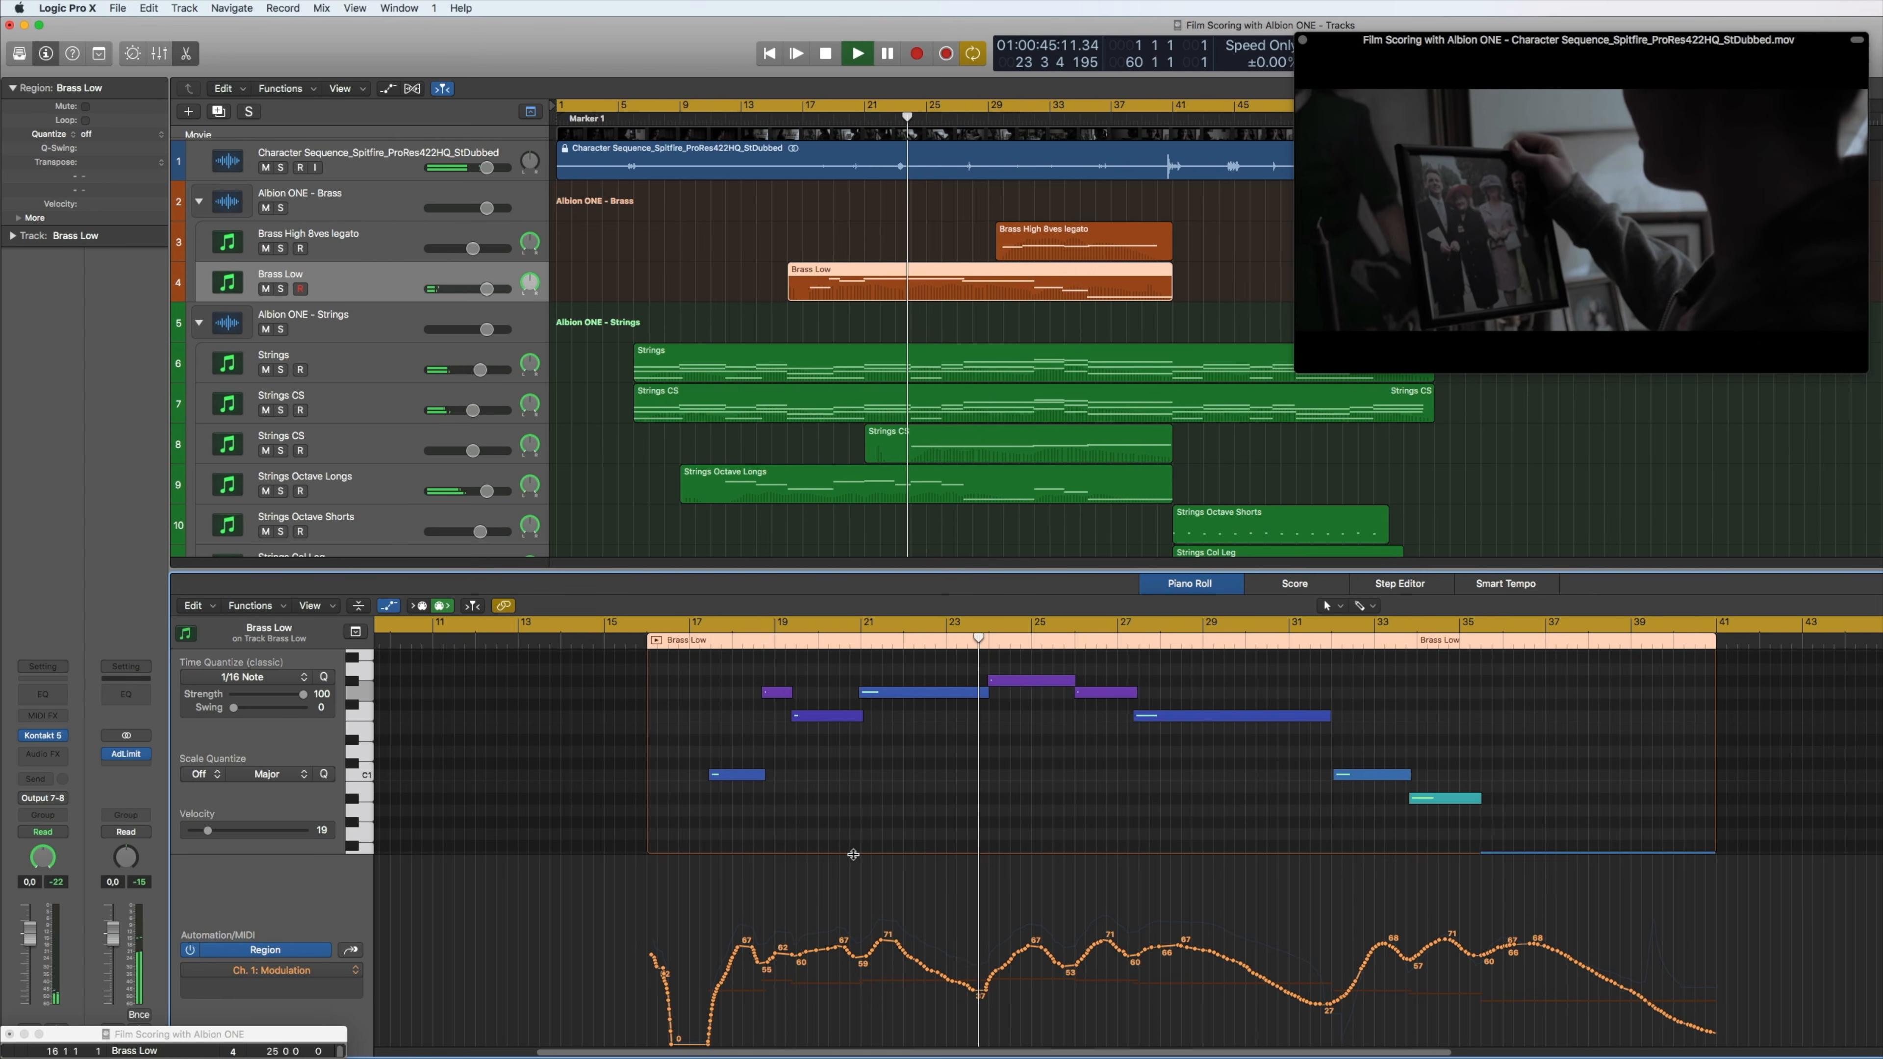
# Examine the notes and velocities of the Darwin Perc High Hits and Mid Hits regions in the Piano Roll
pyautogui.scroll(-5, 878, 479)
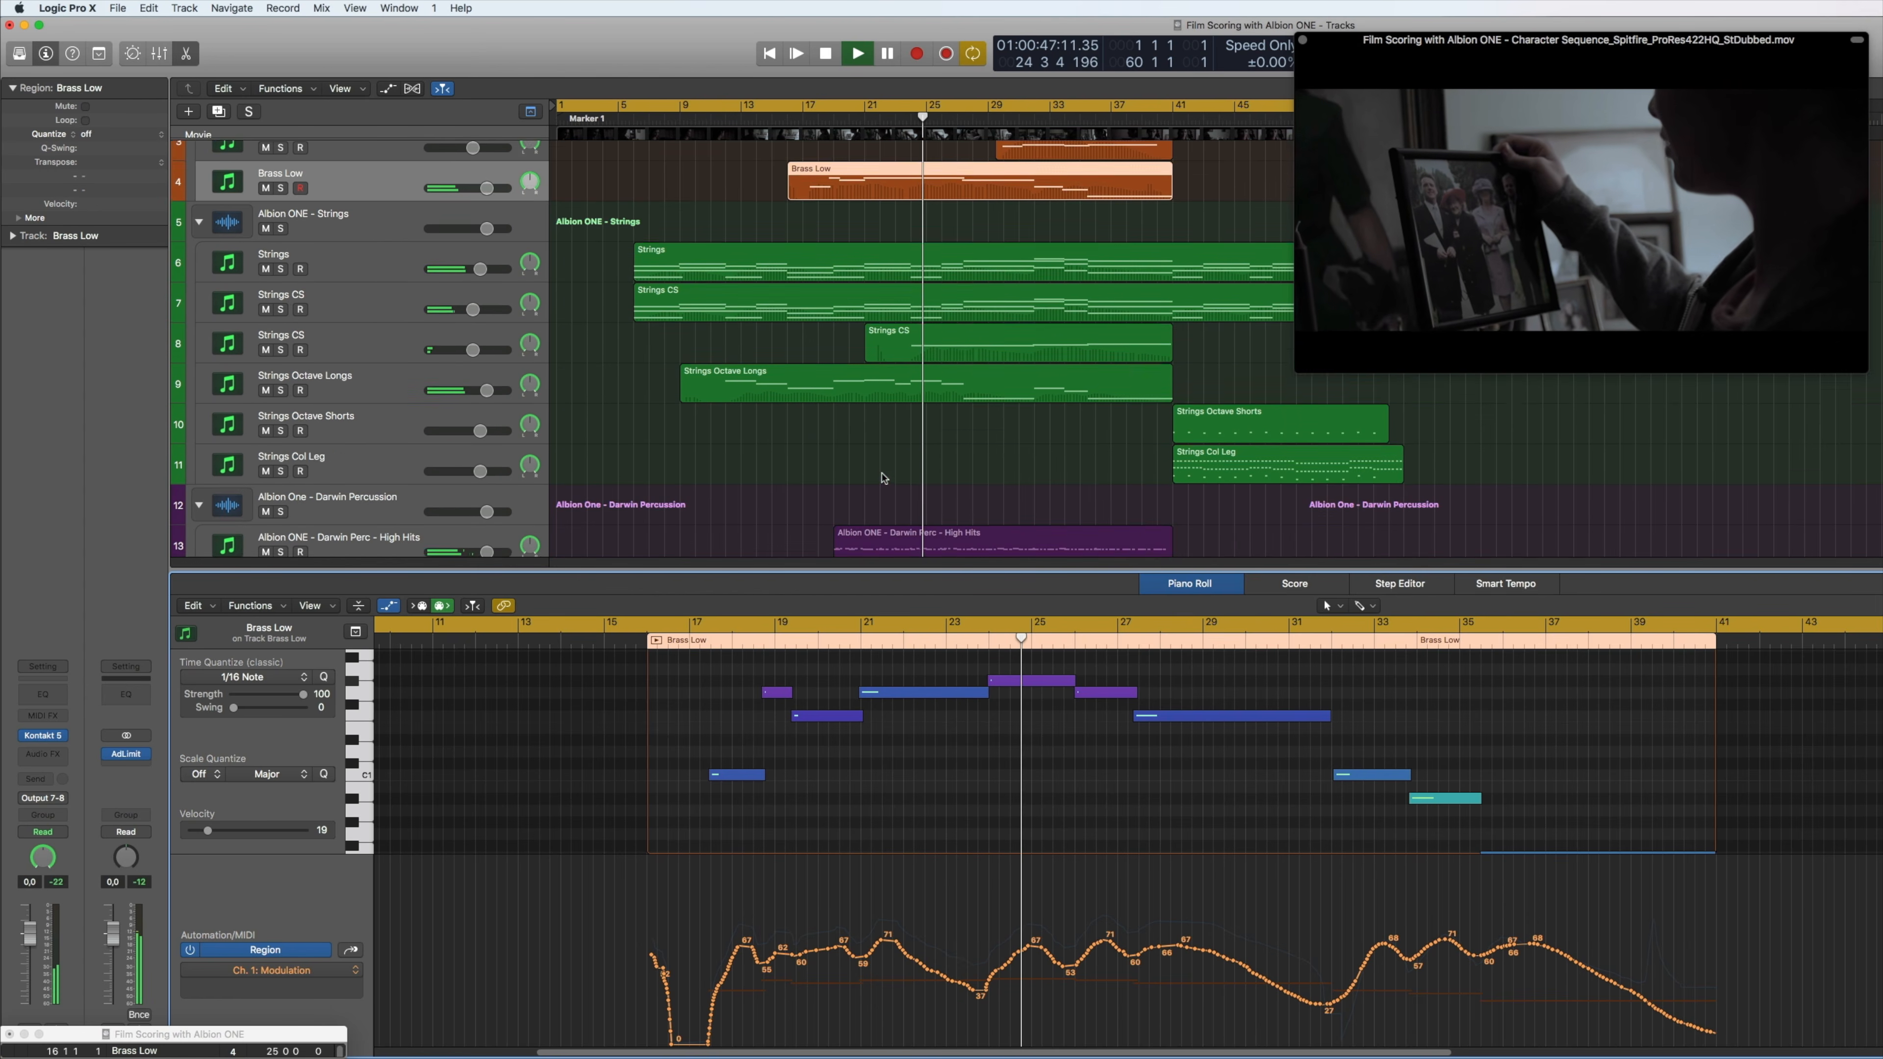
pyautogui.scroll(-2, 877, 479)
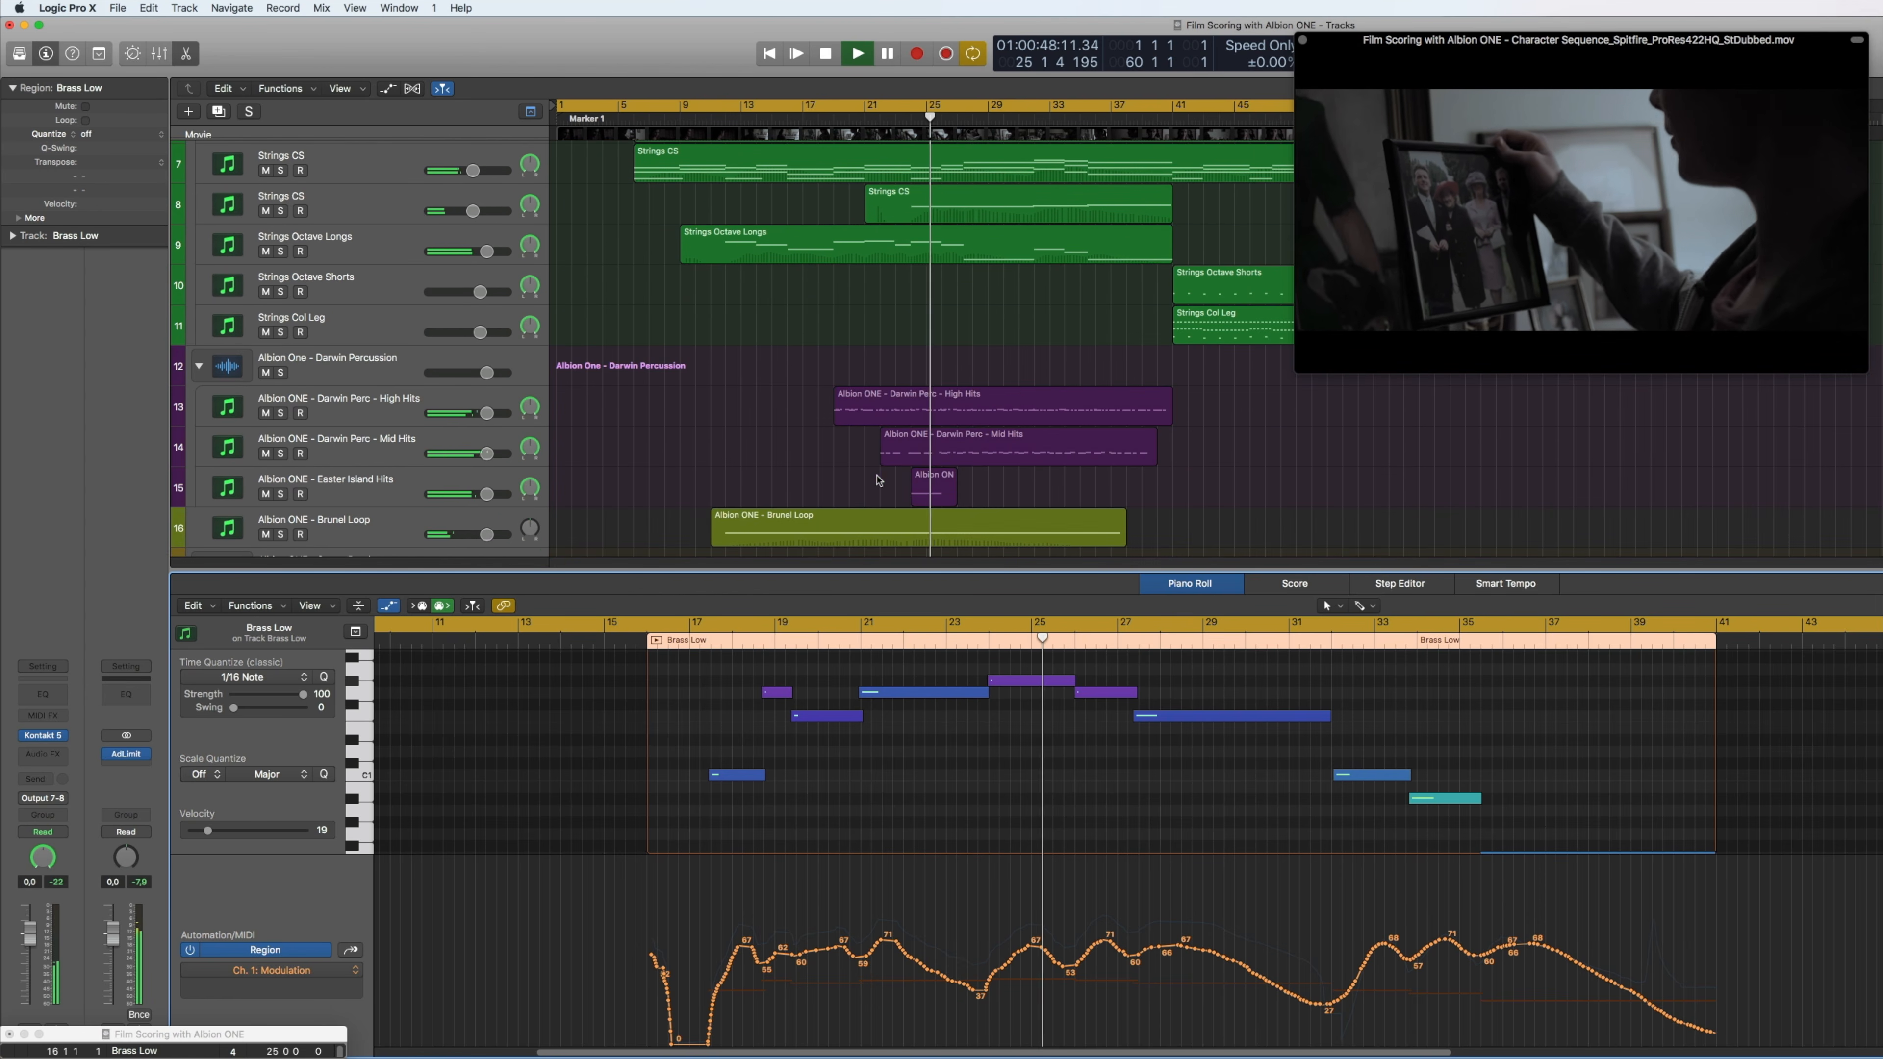
pyautogui.click(948, 410)
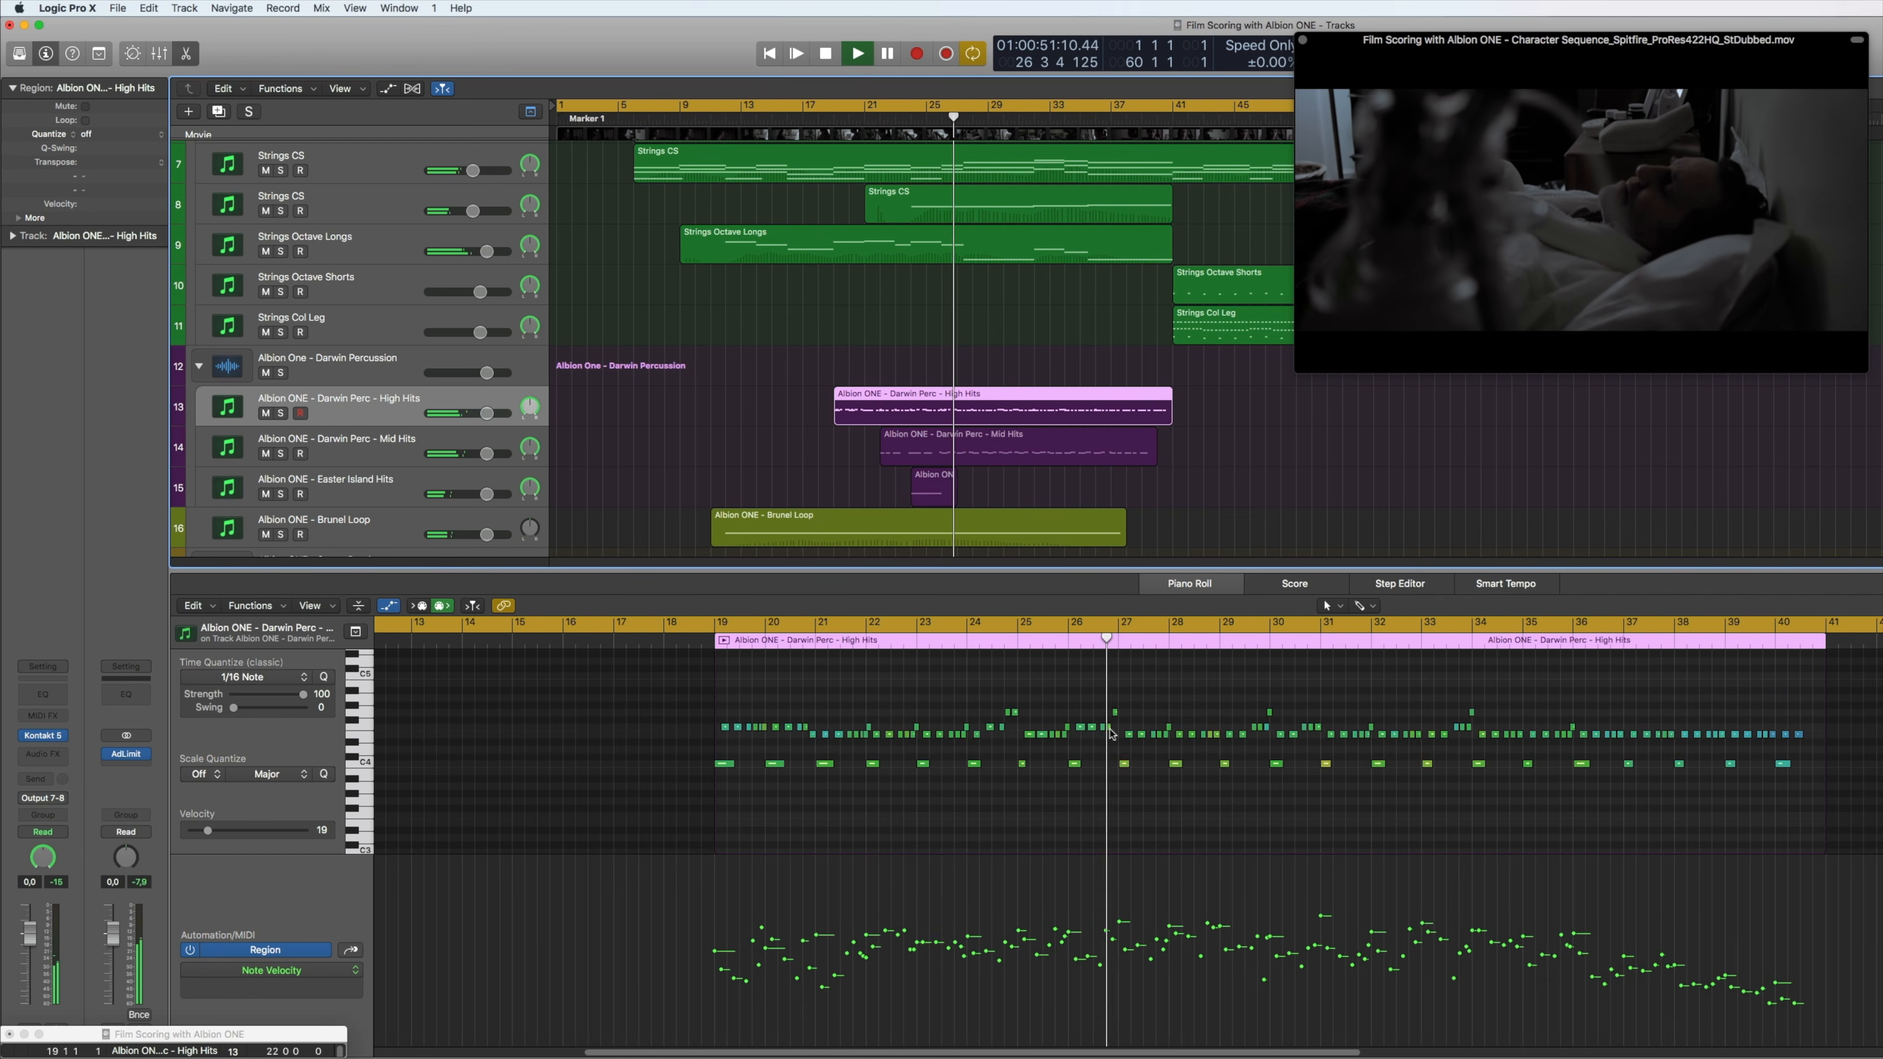
pyautogui.hscroll(2, 1111, 734)
pyautogui.scroll(2, 1100, 732)
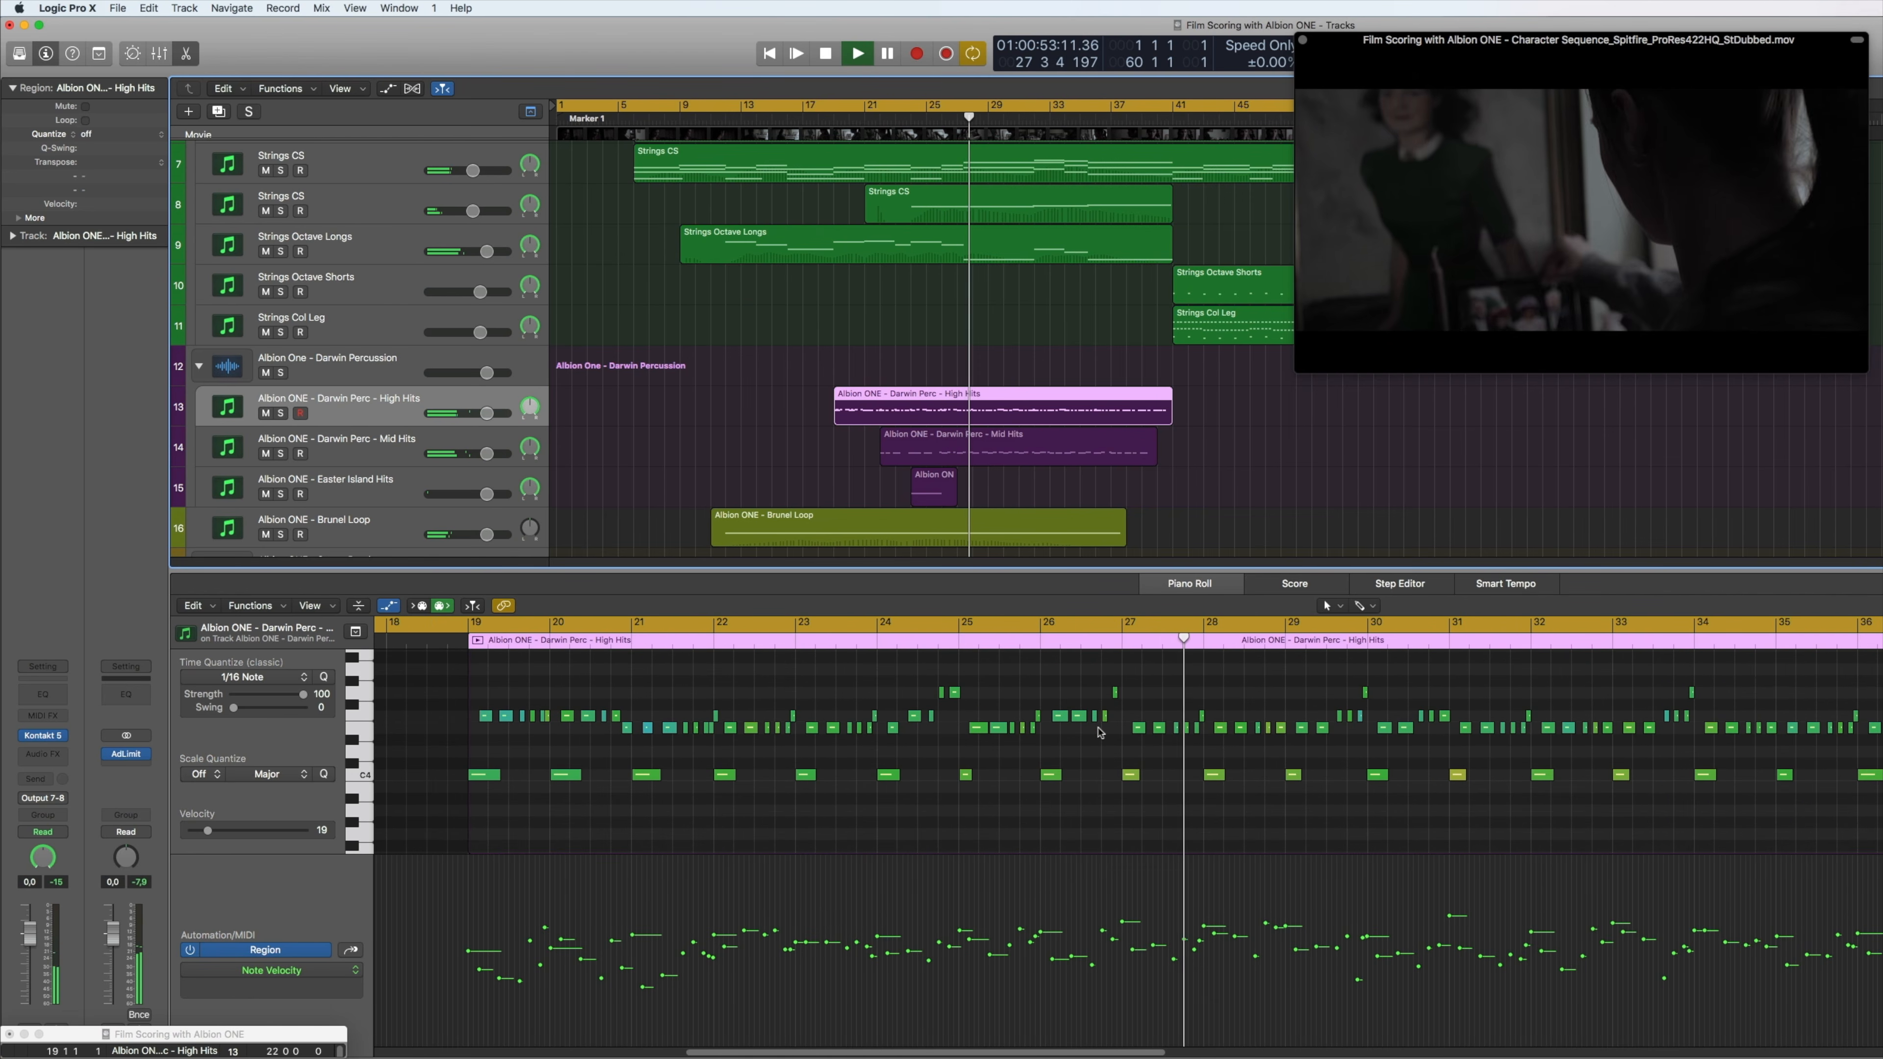
pyautogui.hscroll(-5, 1101, 732)
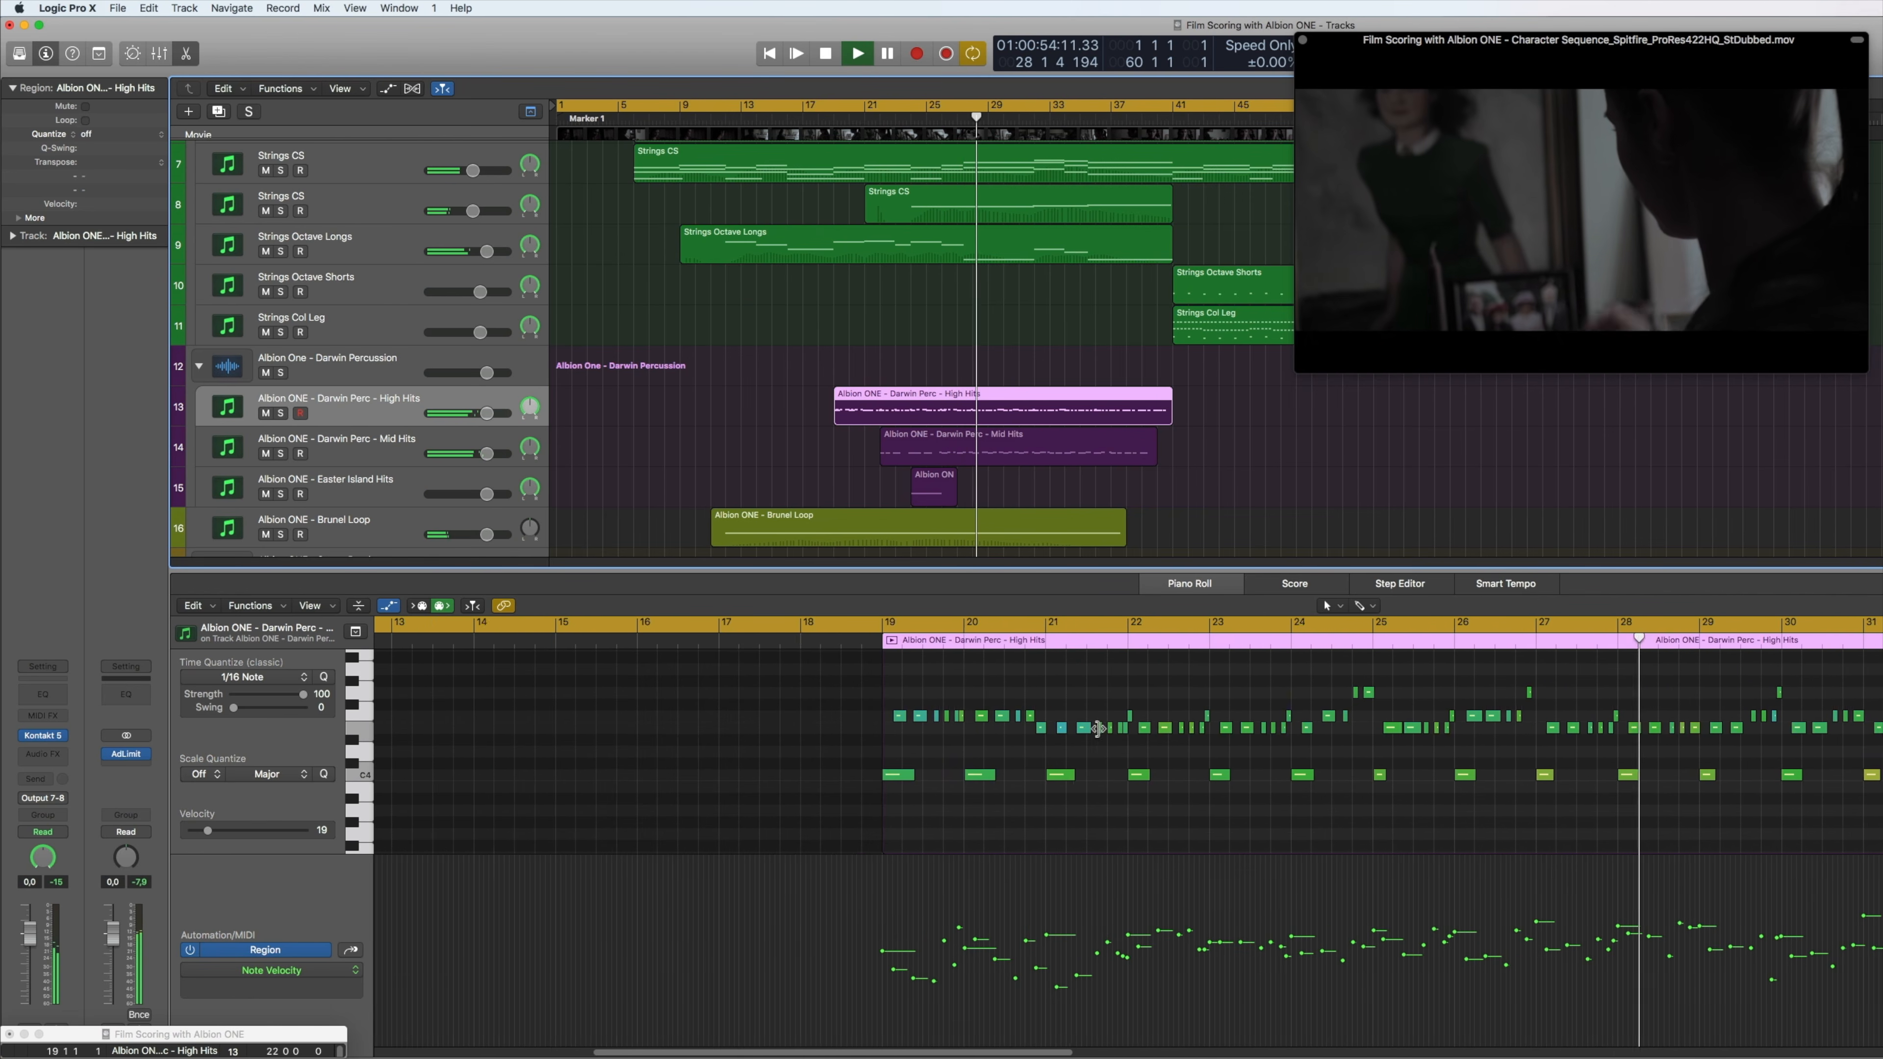
pyautogui.click(1018, 446)
pyautogui.hscroll(4, 1346, 729)
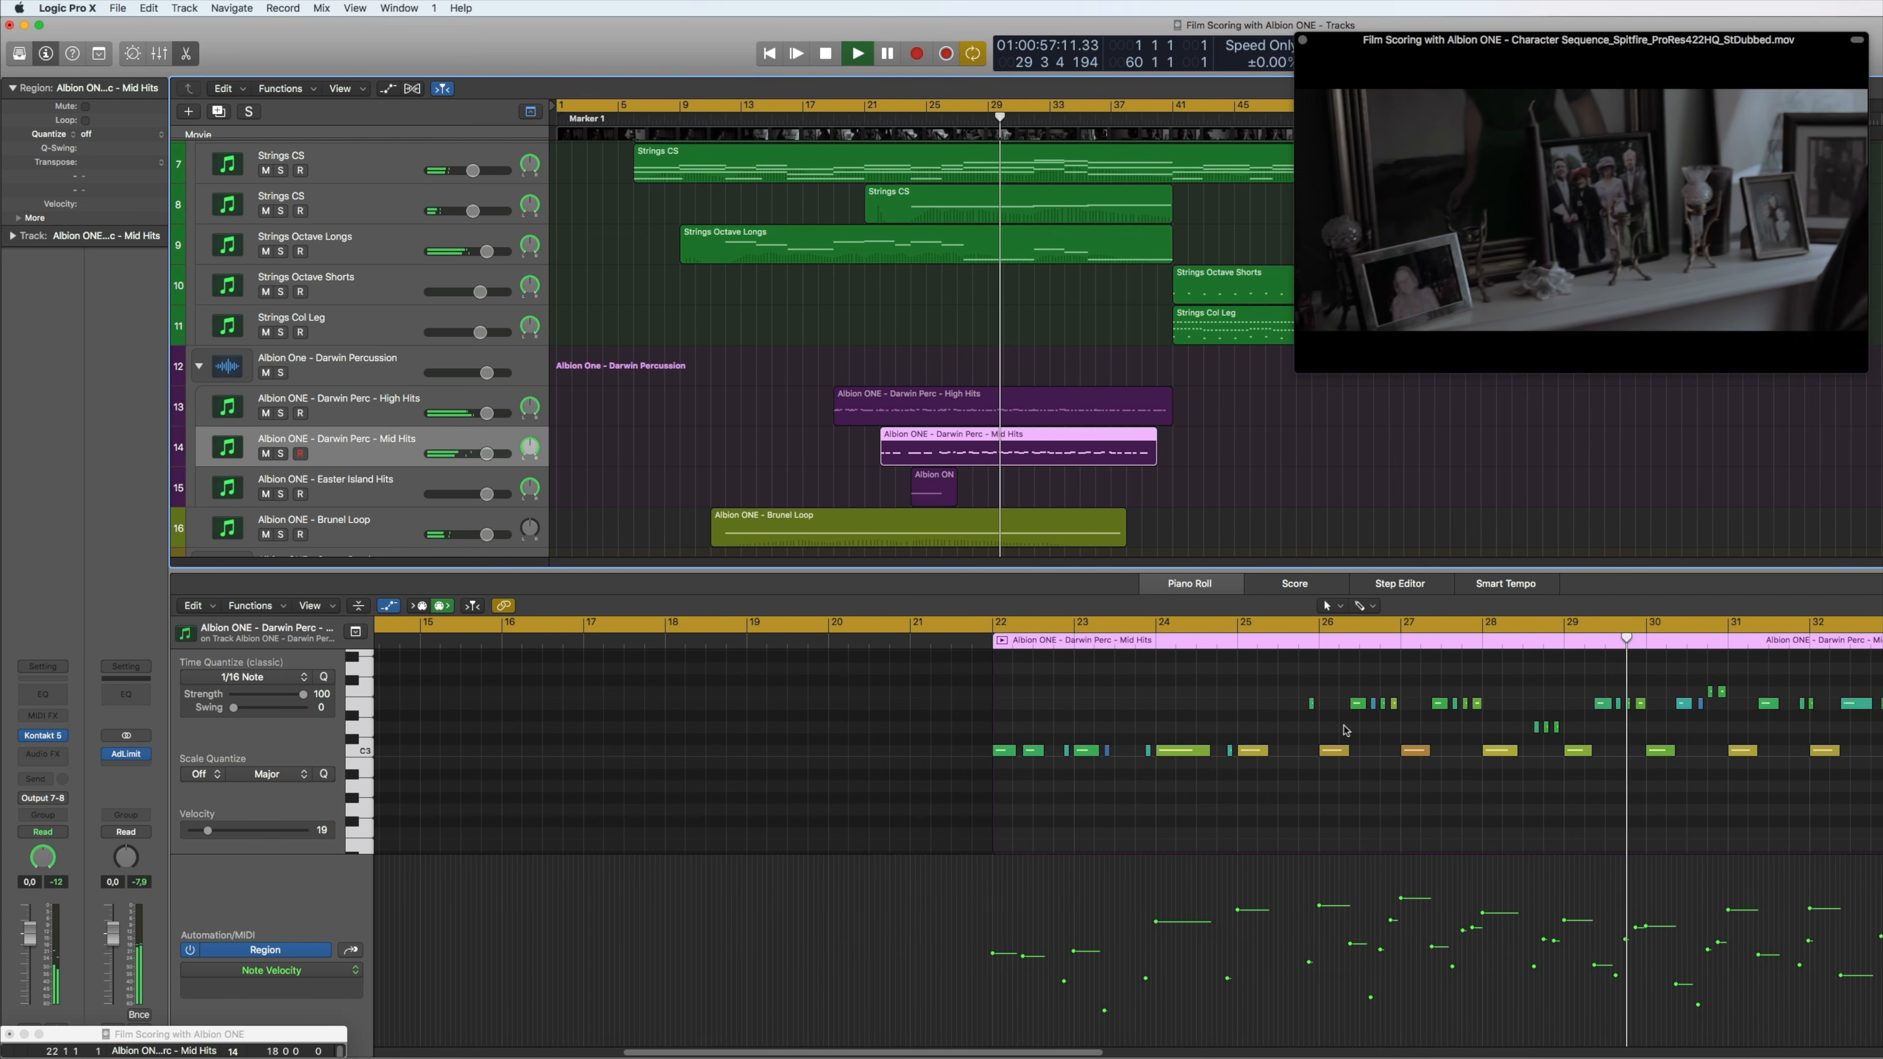
# Examine the Brass High 8ves legato region's notes and its Modulation curve in the Piano Roll
pyautogui.scroll(5, 1060, 281)
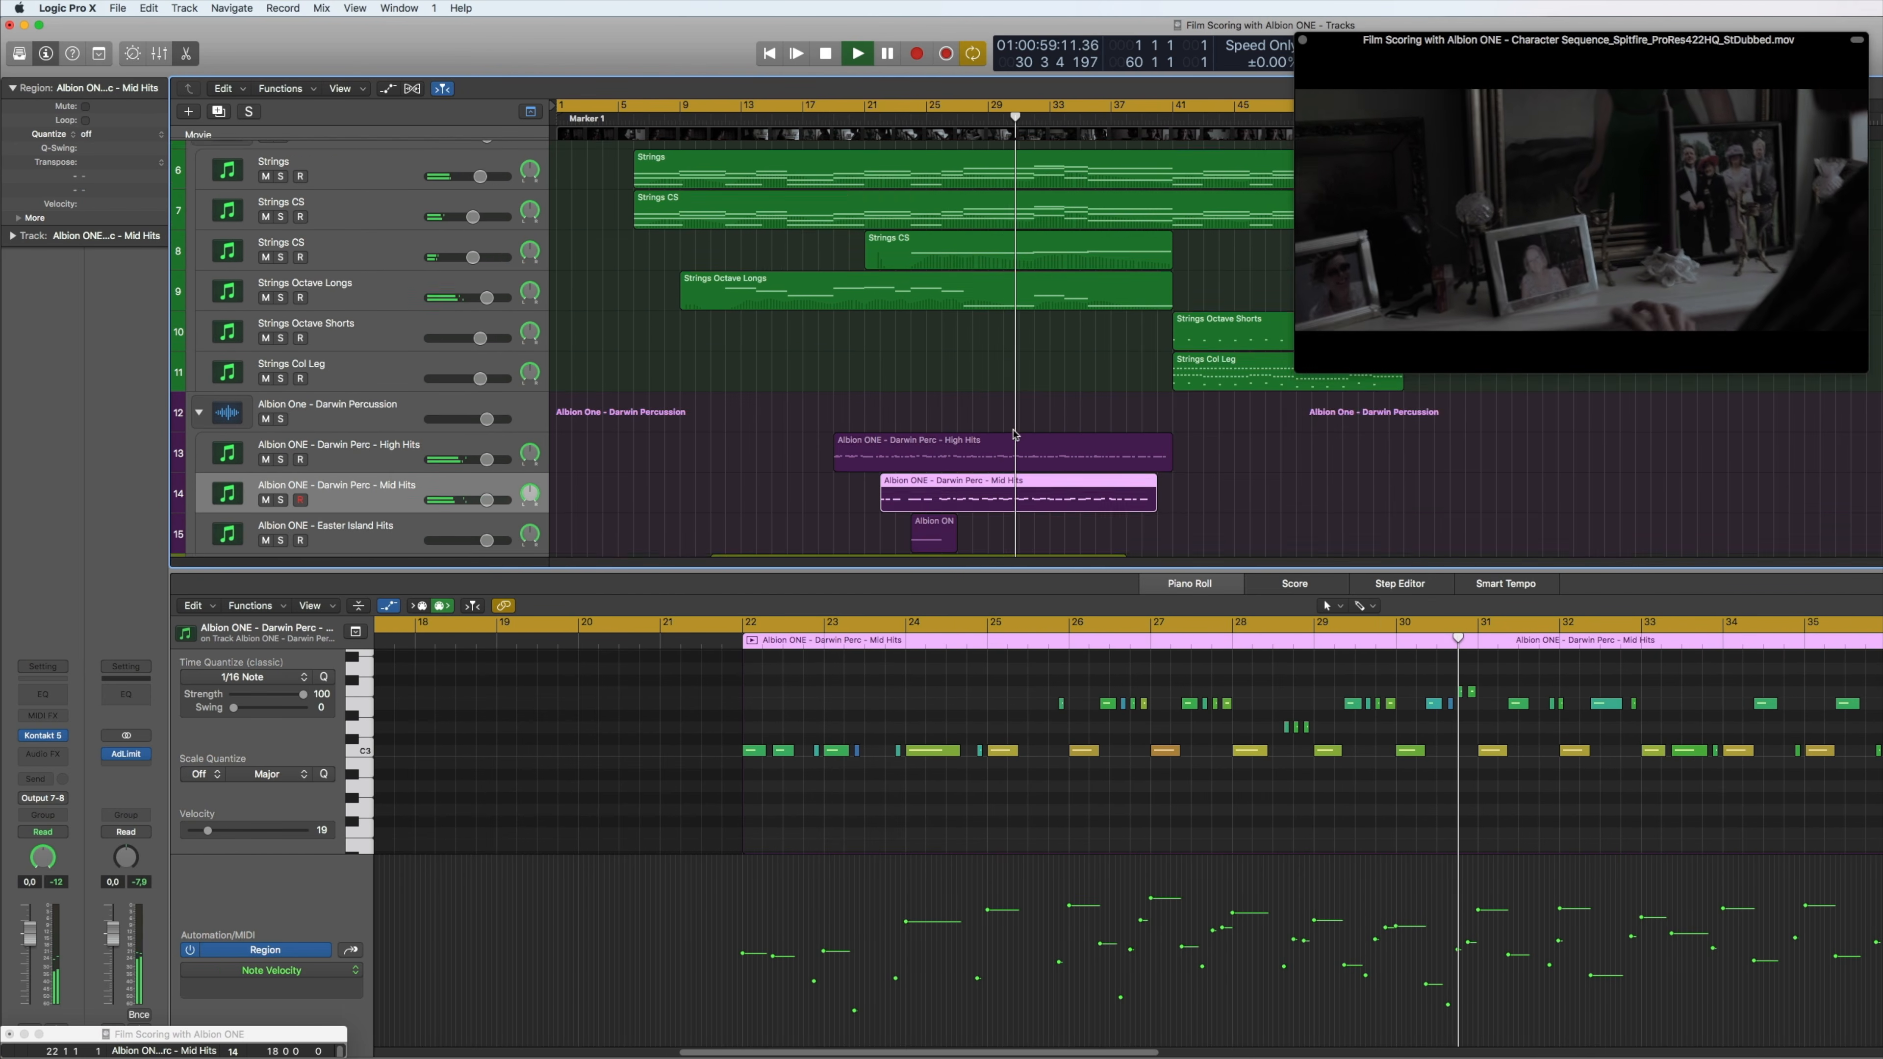
pyautogui.click(1064, 243)
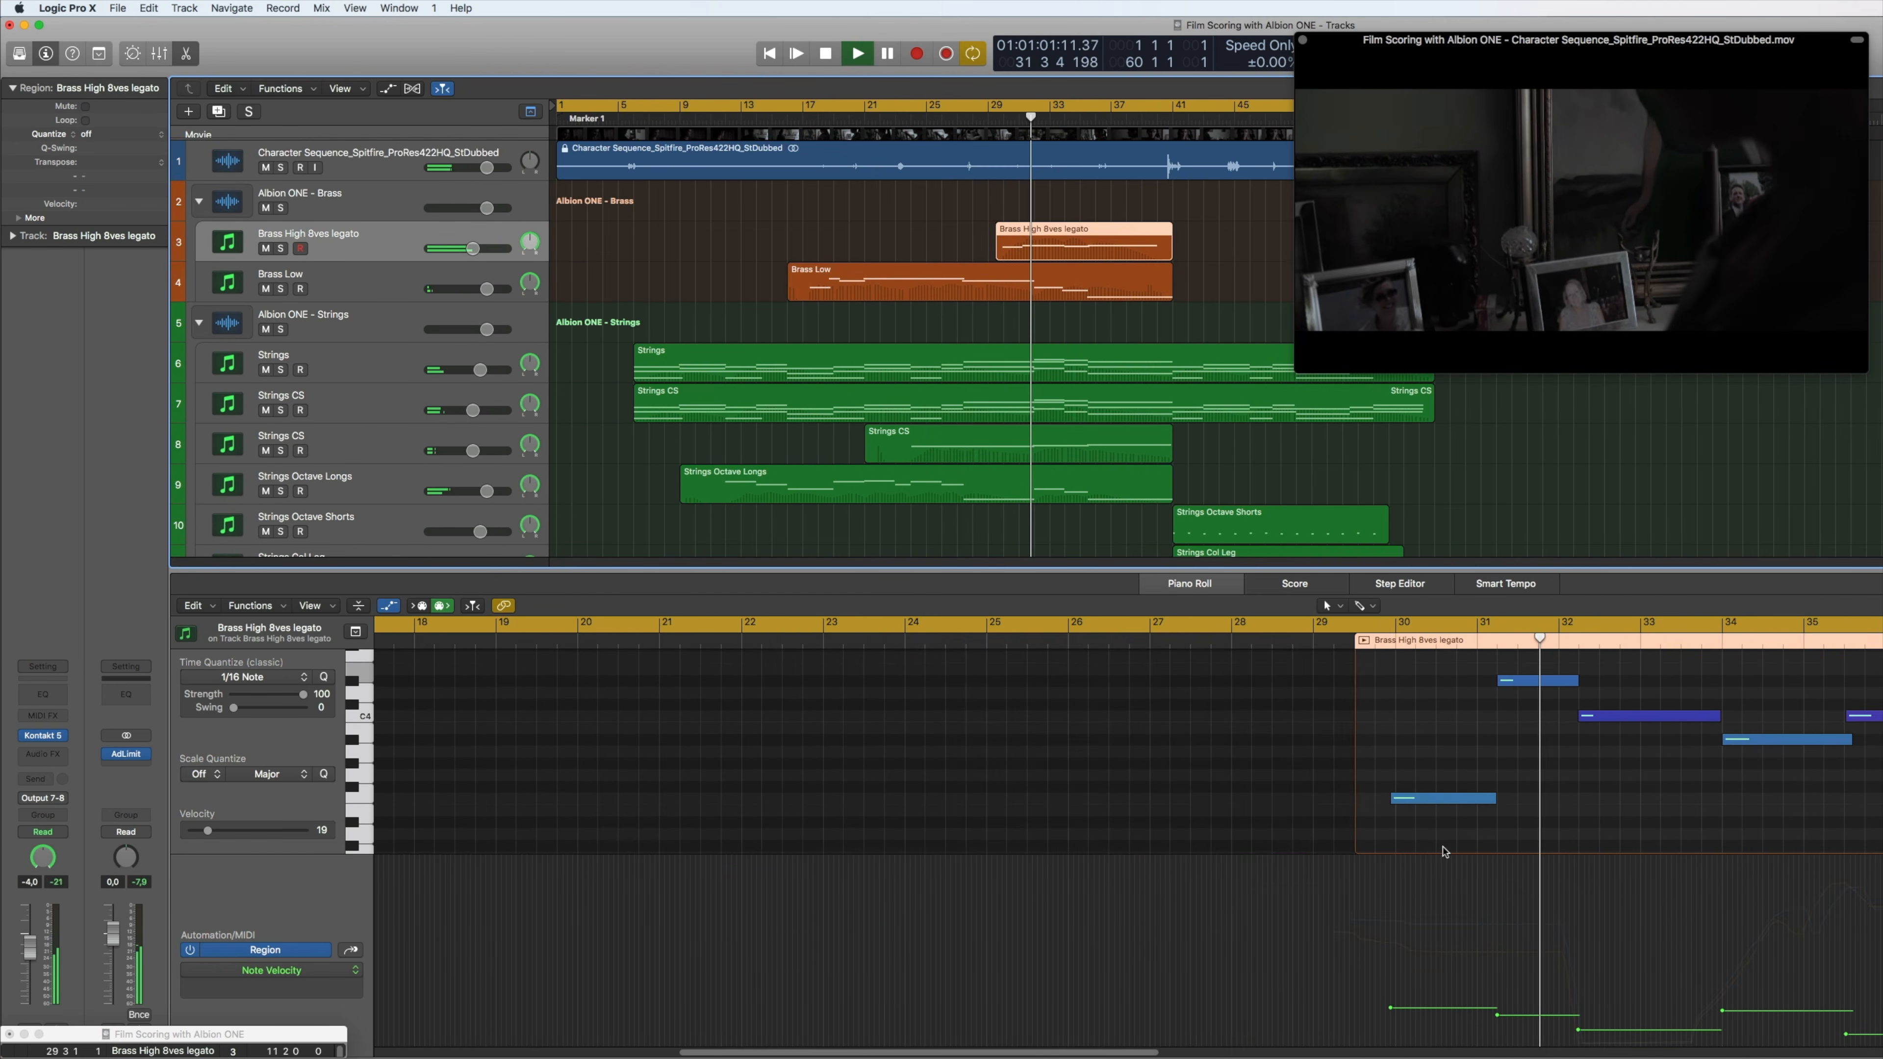
pyautogui.hscroll(4, 1472, 850)
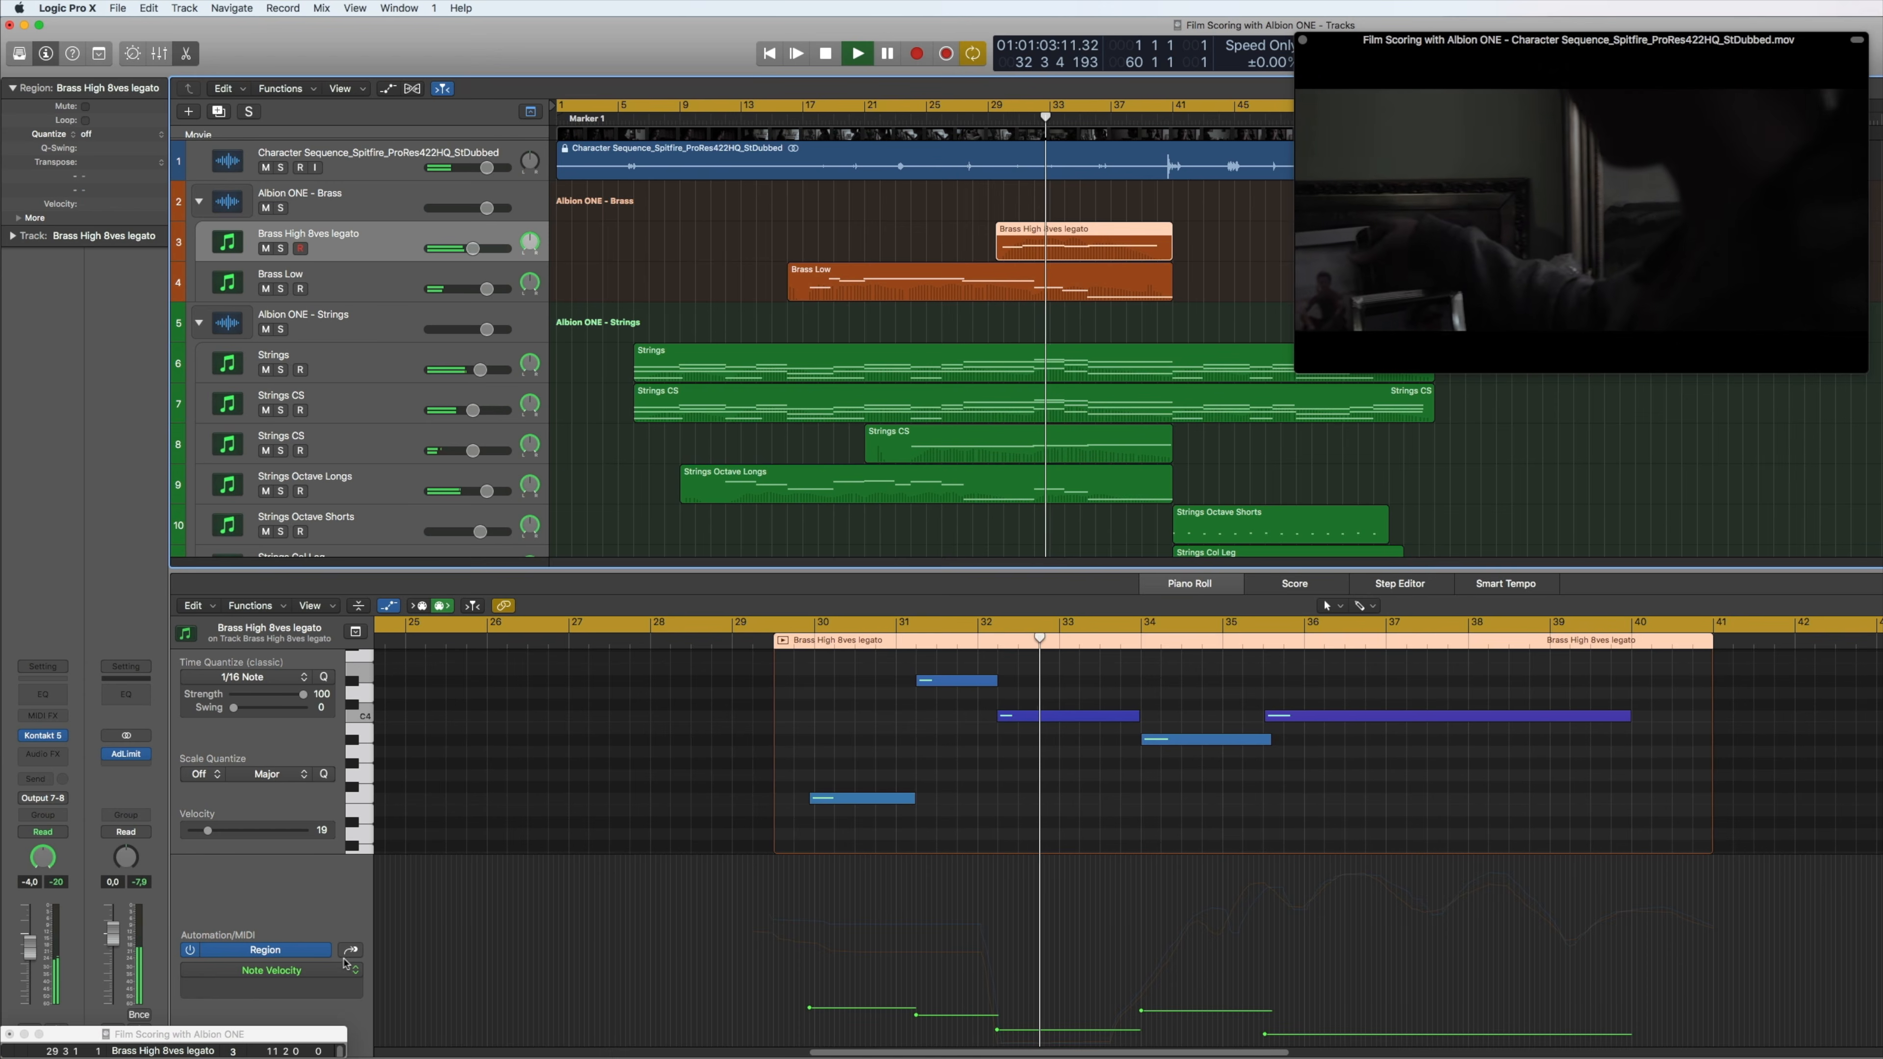
pyautogui.click(349, 950)
pyautogui.hscroll(3, 878, 690)
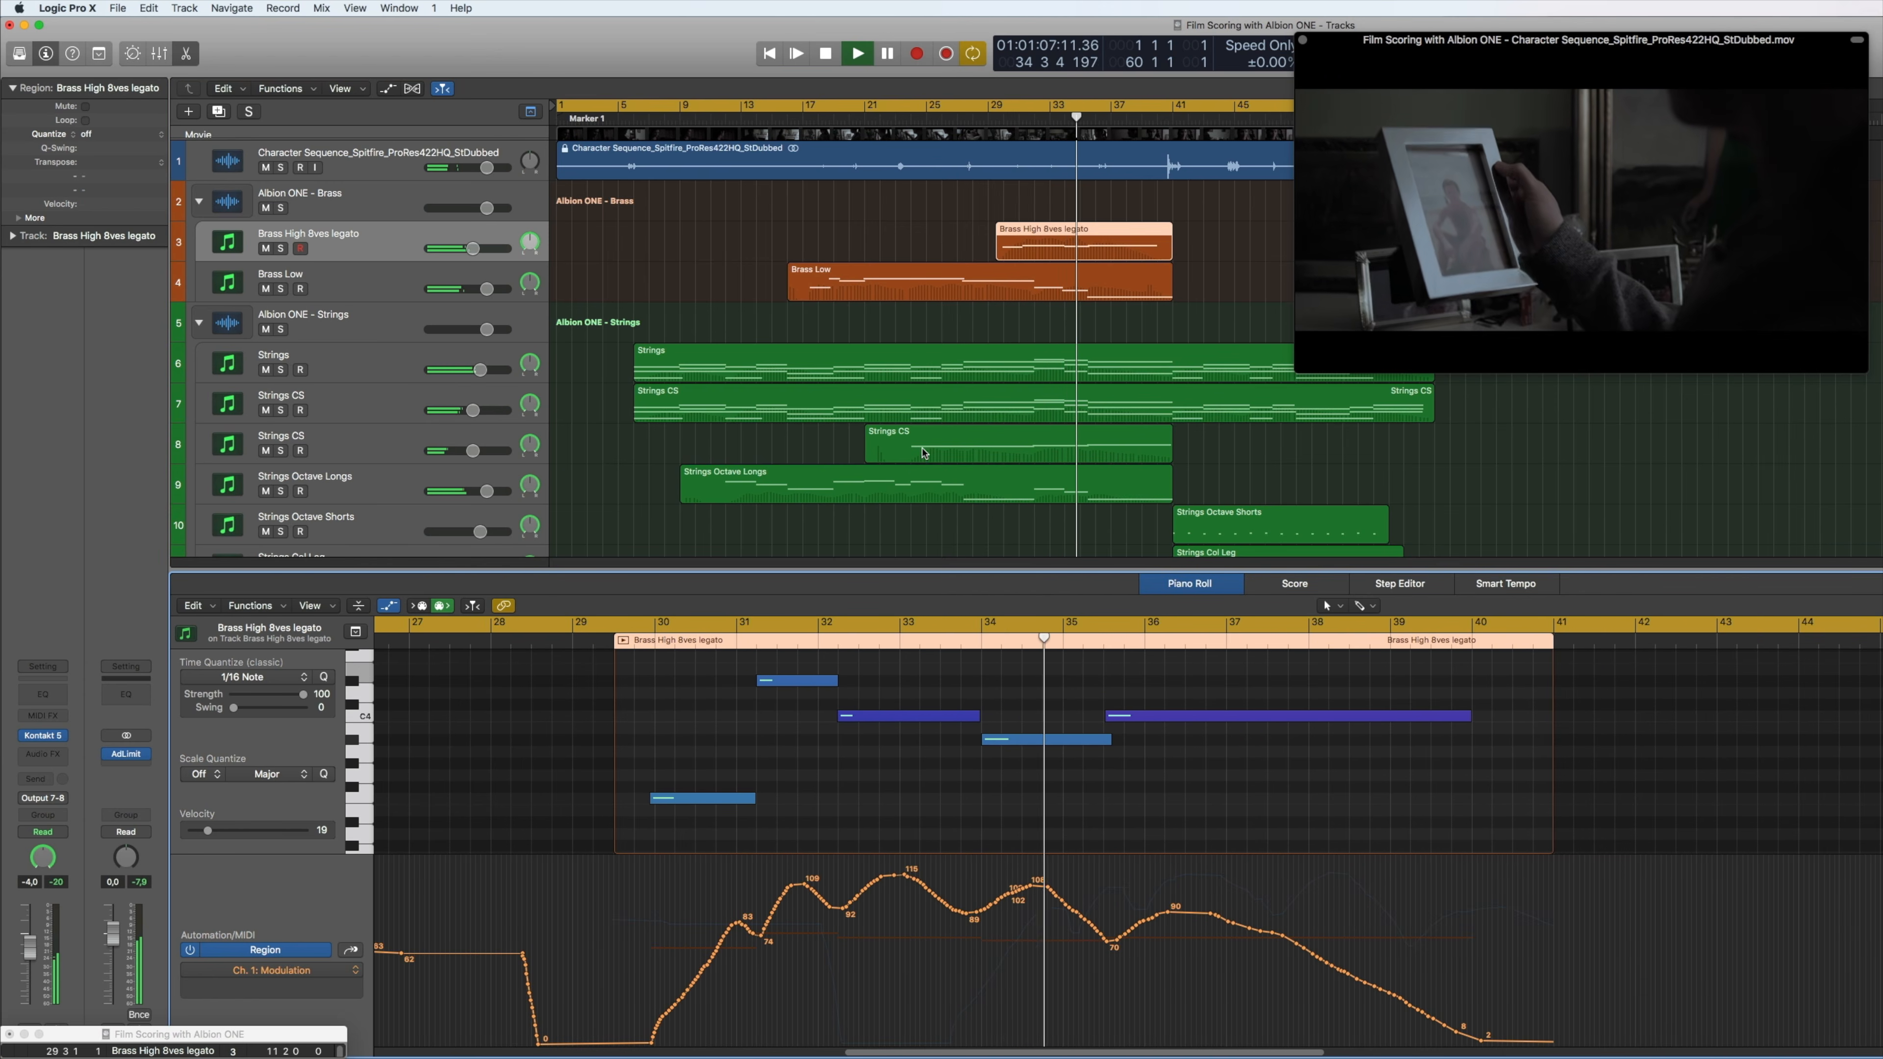
# Examine the notes of the second Strings CS track's region and of the Strings Col Leg region in the Piano Roll
pyautogui.click(925, 453)
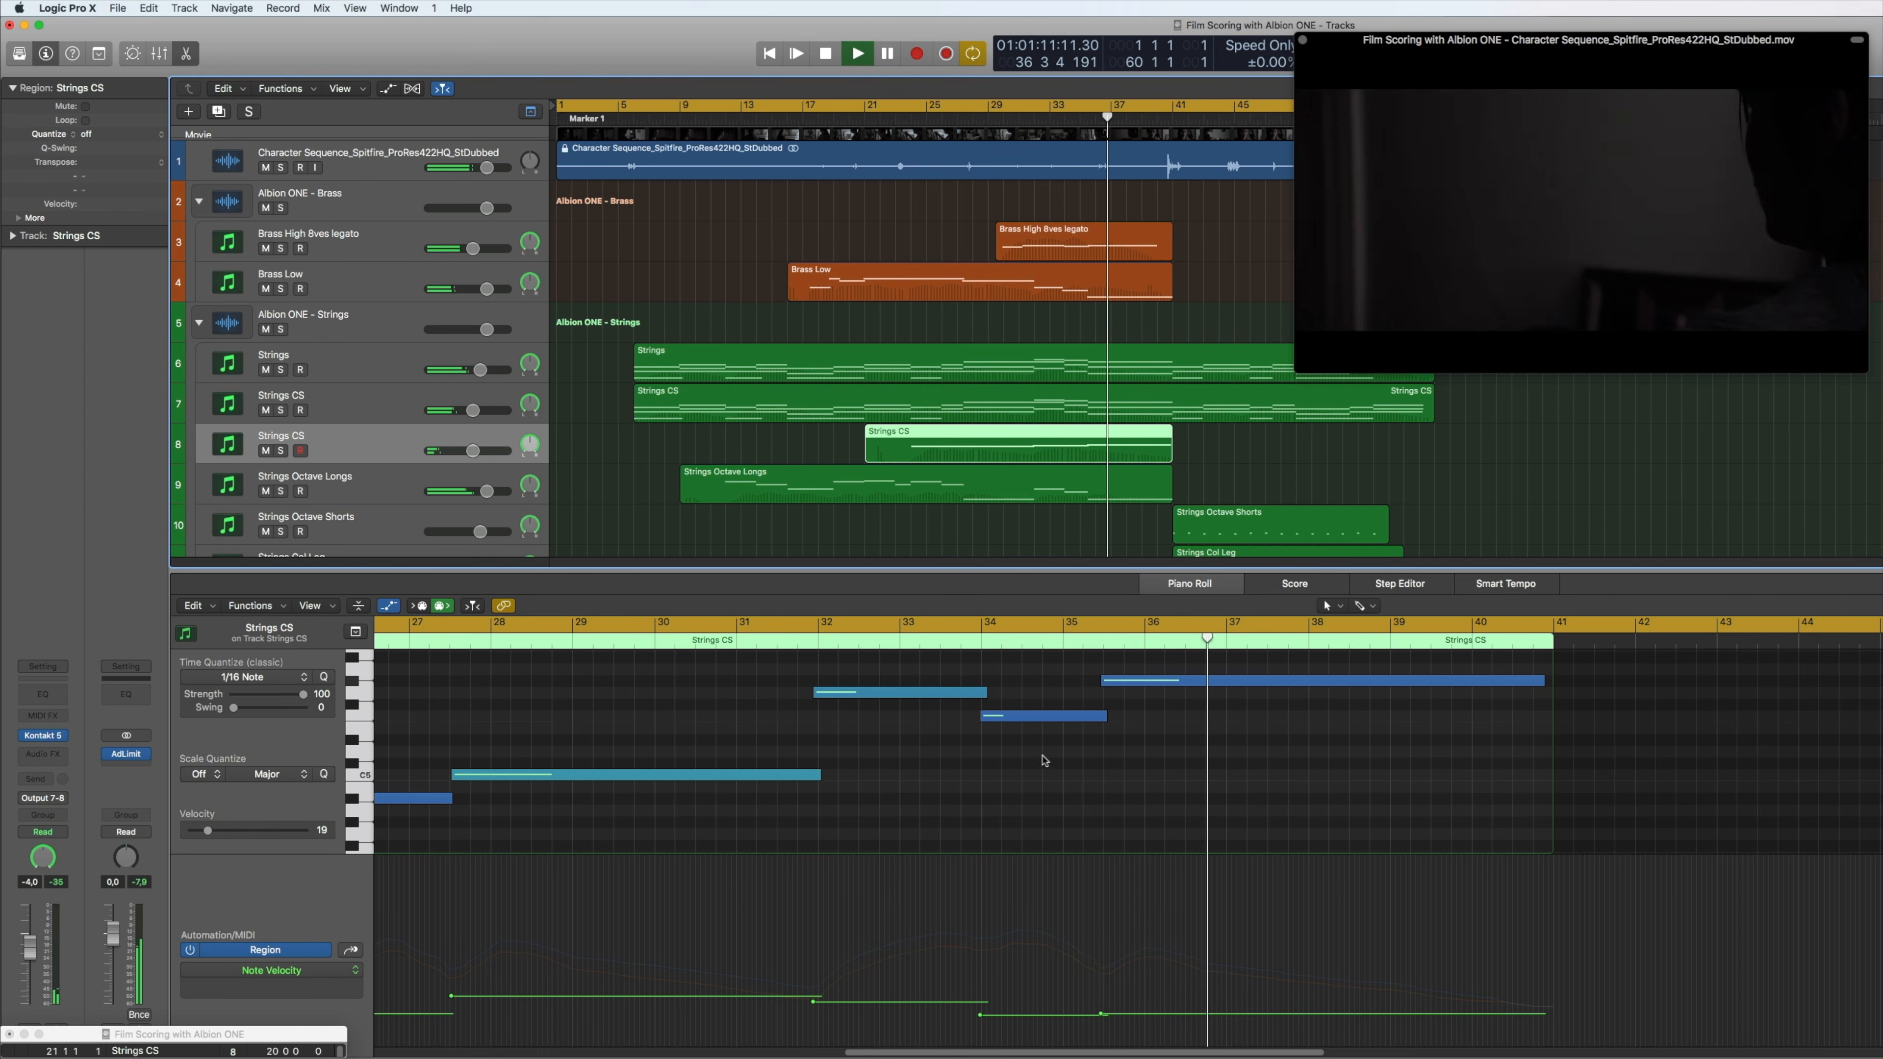
pyautogui.scroll(-5, 1151, 434)
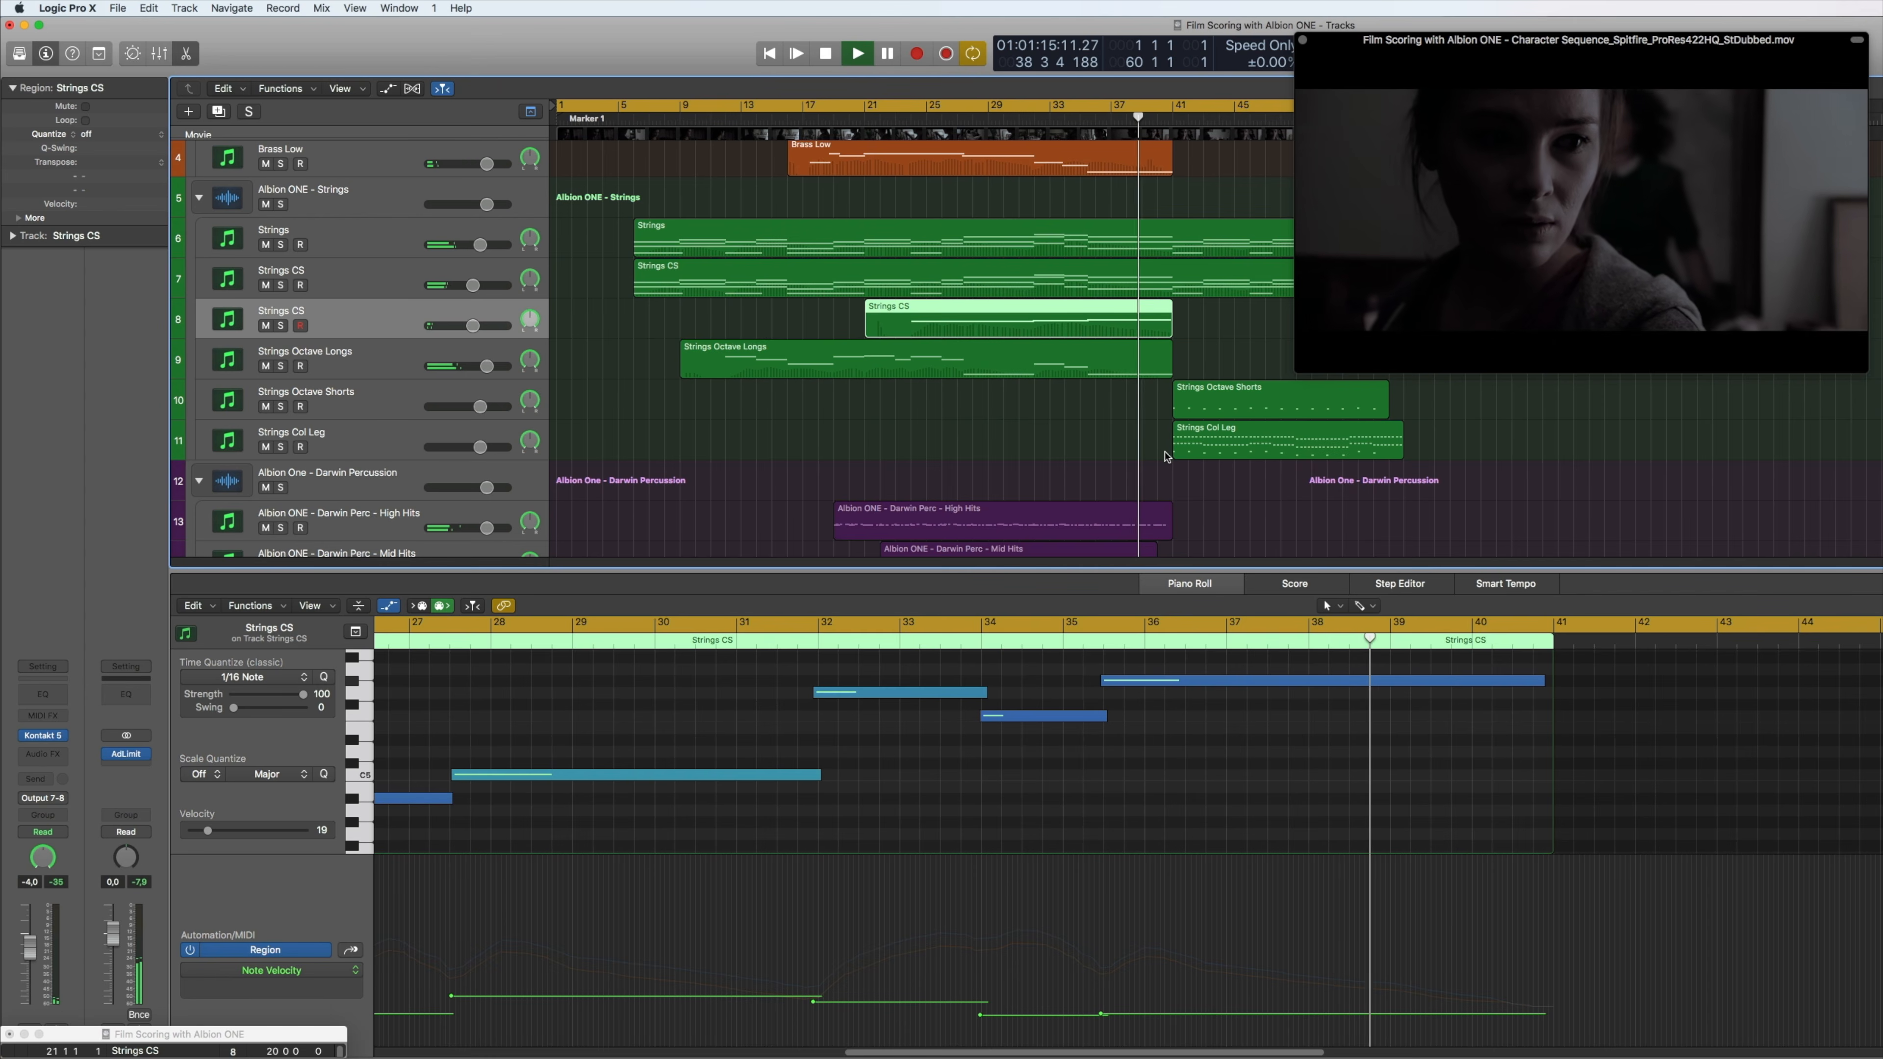
pyautogui.click(1226, 443)
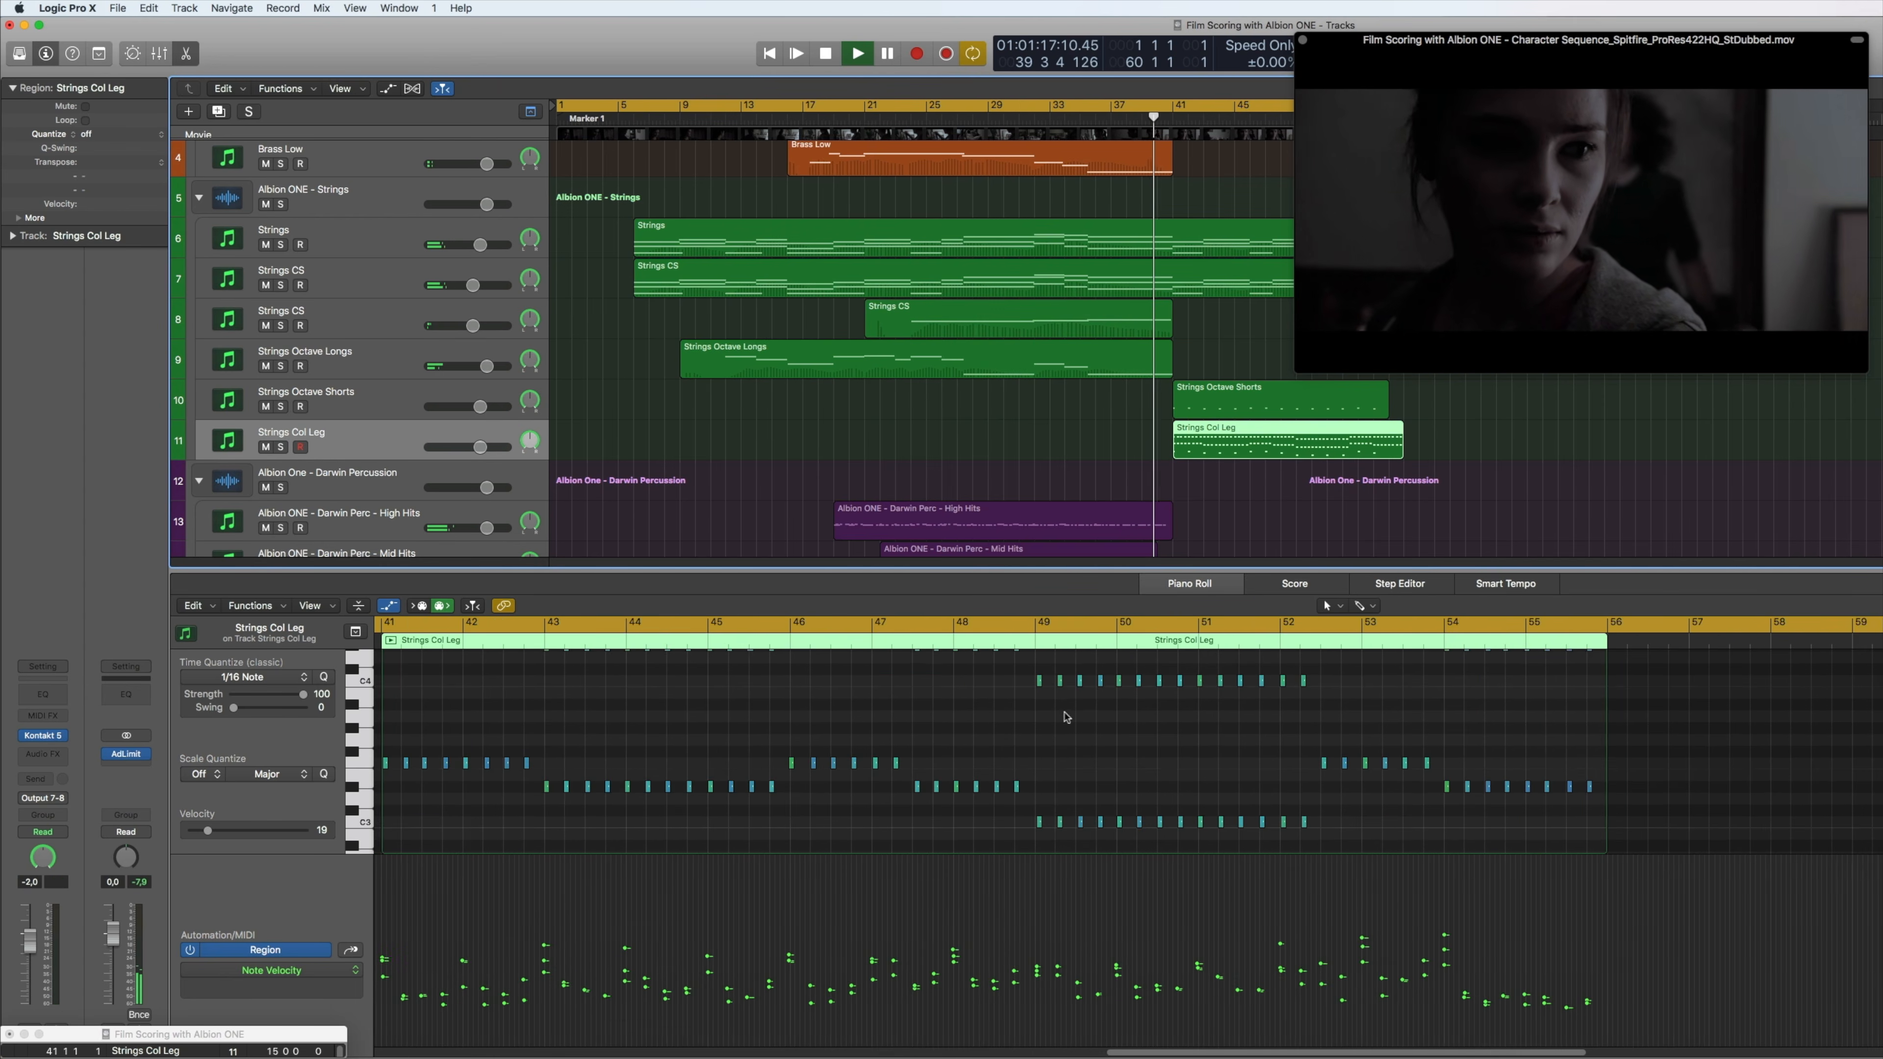
pyautogui.hscroll(-5, 1066, 717)
pyautogui.scroll(-3, 1034, 719)
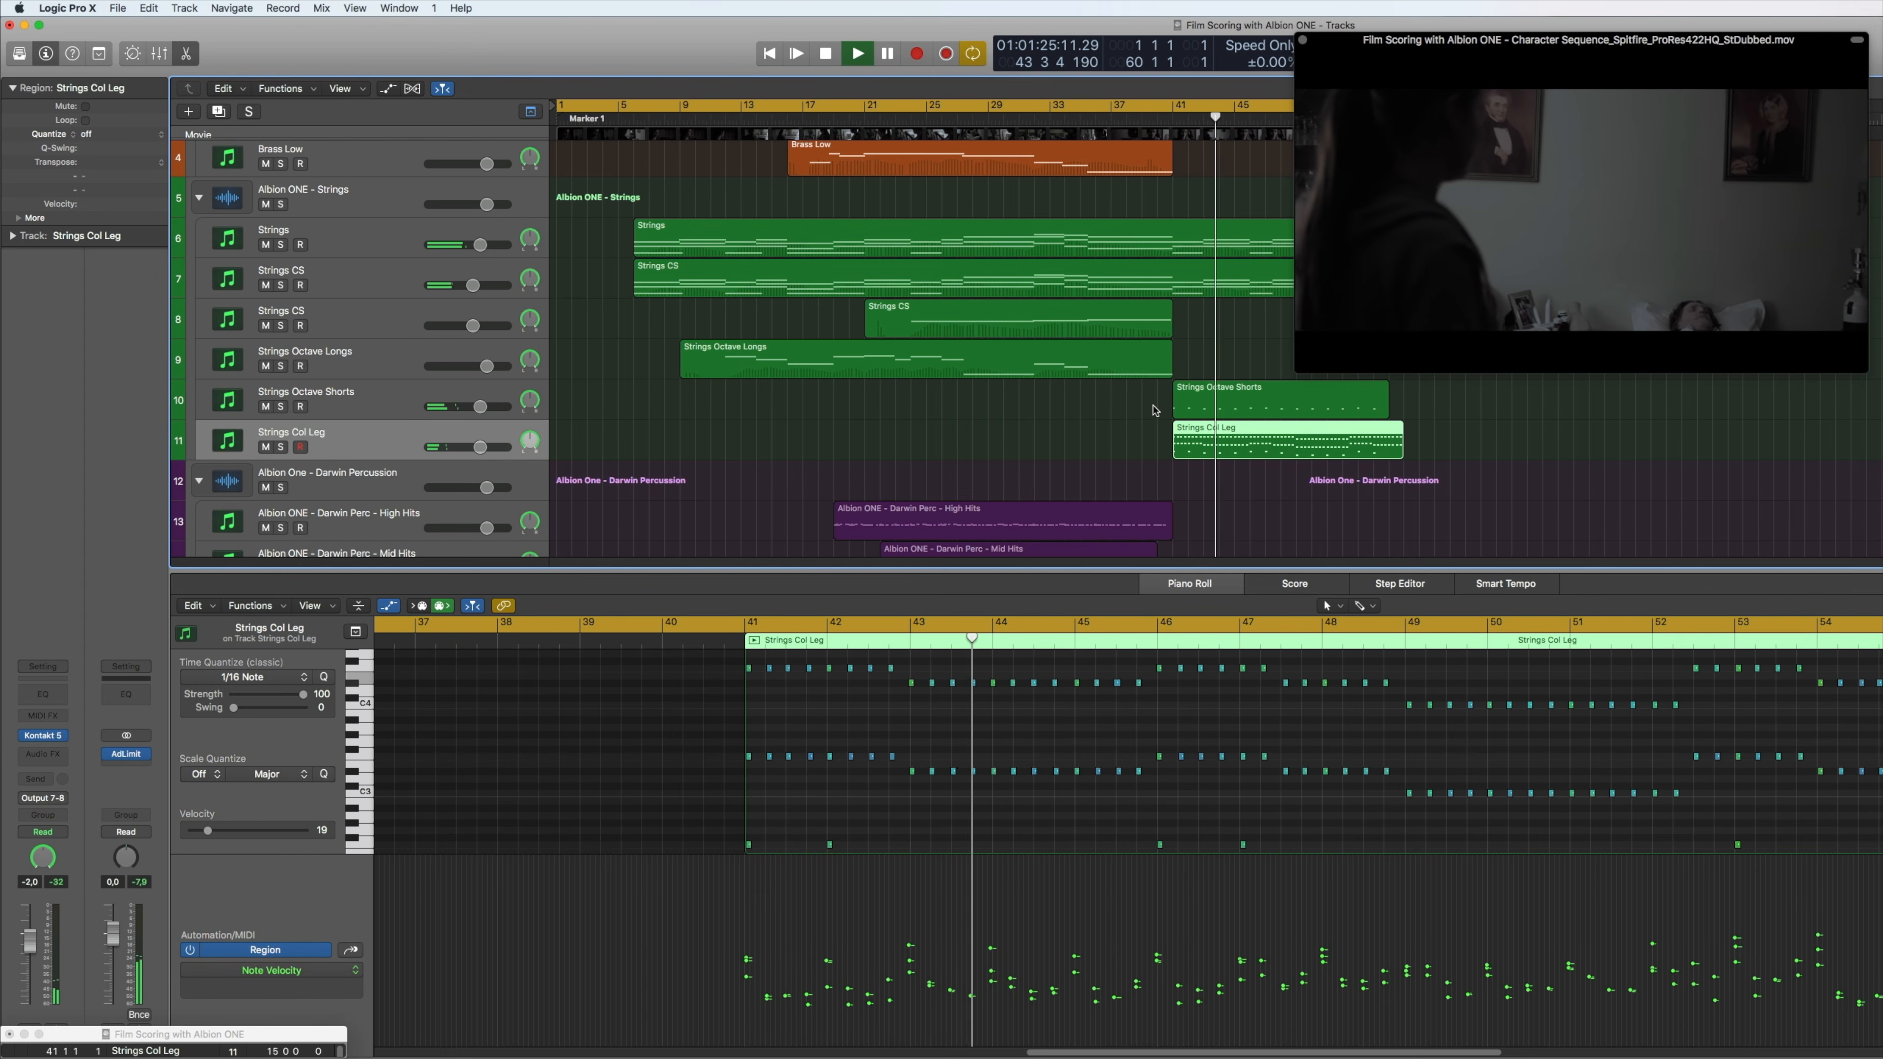
# Show the Modulation curve of the first Strings CS track's region and follow it through to the region's end
pyautogui.click(1228, 295)
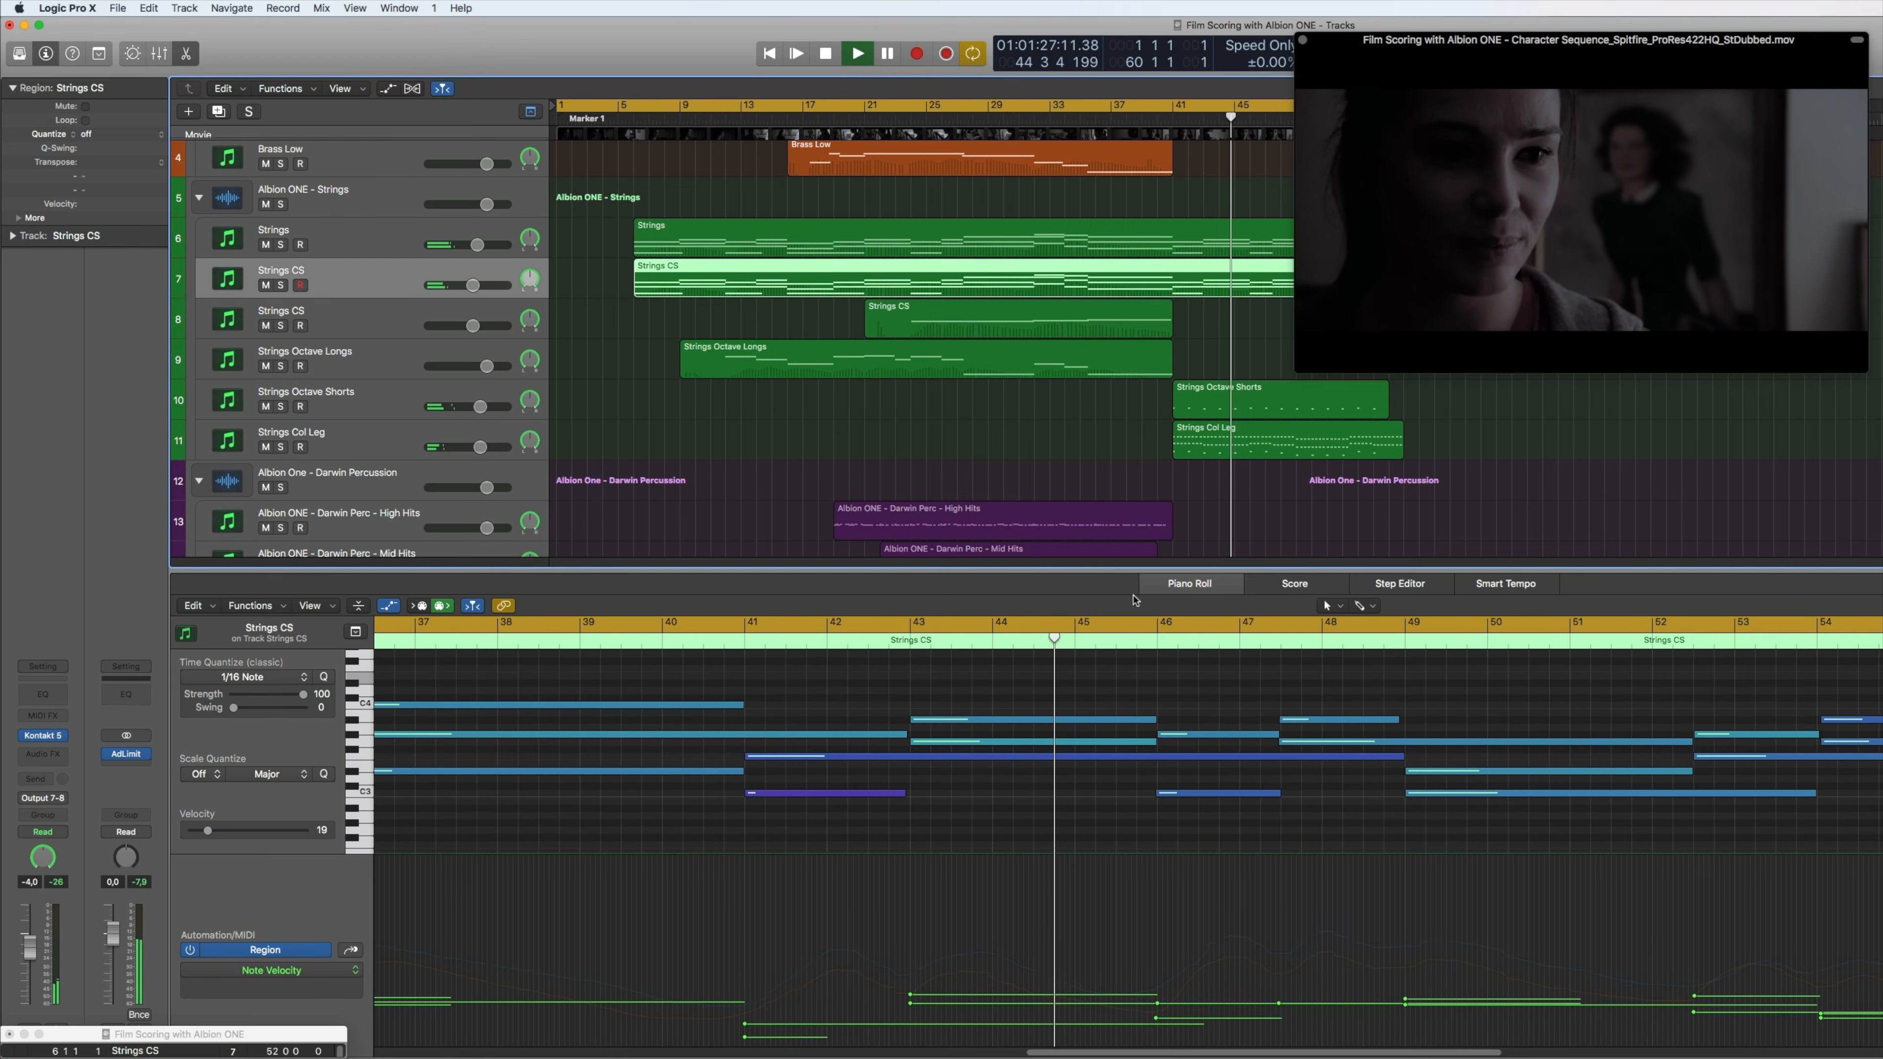
pyautogui.scroll(-5, 1002, 824)
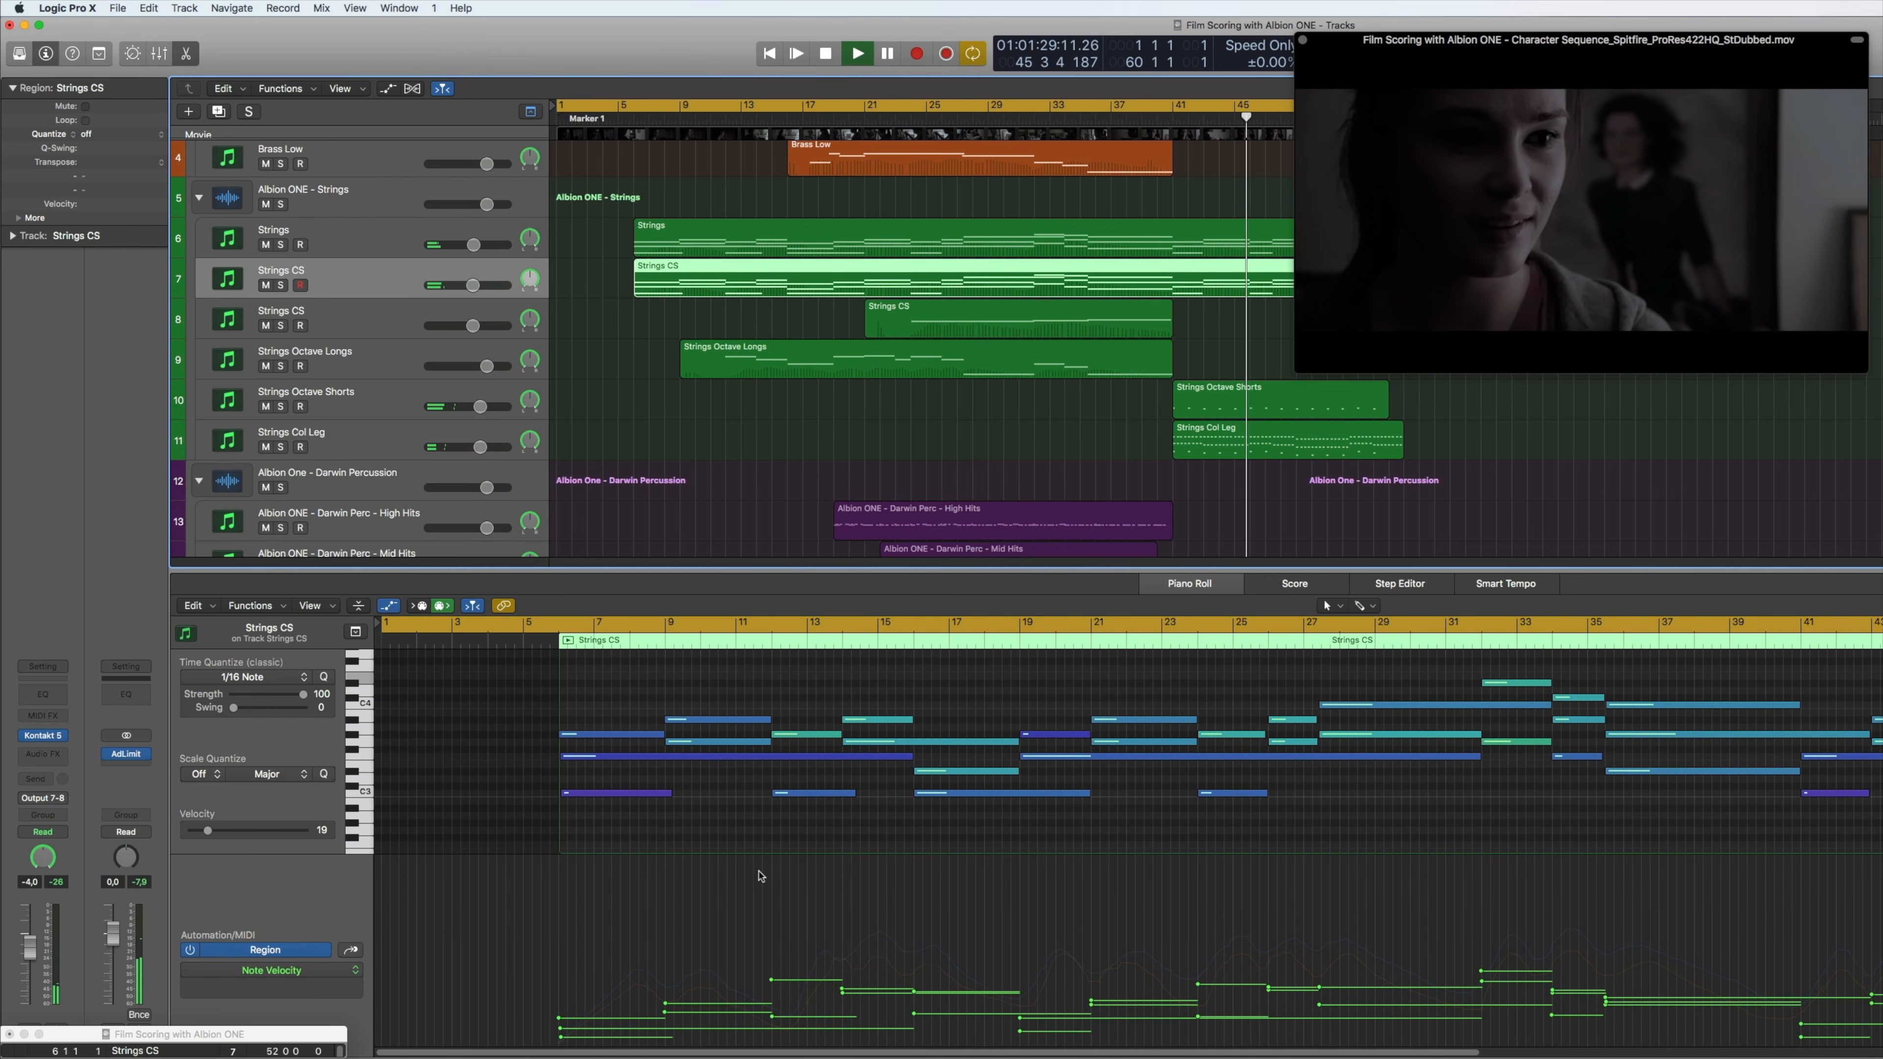
pyautogui.click(350, 952)
pyautogui.hscroll(8, 1104, 755)
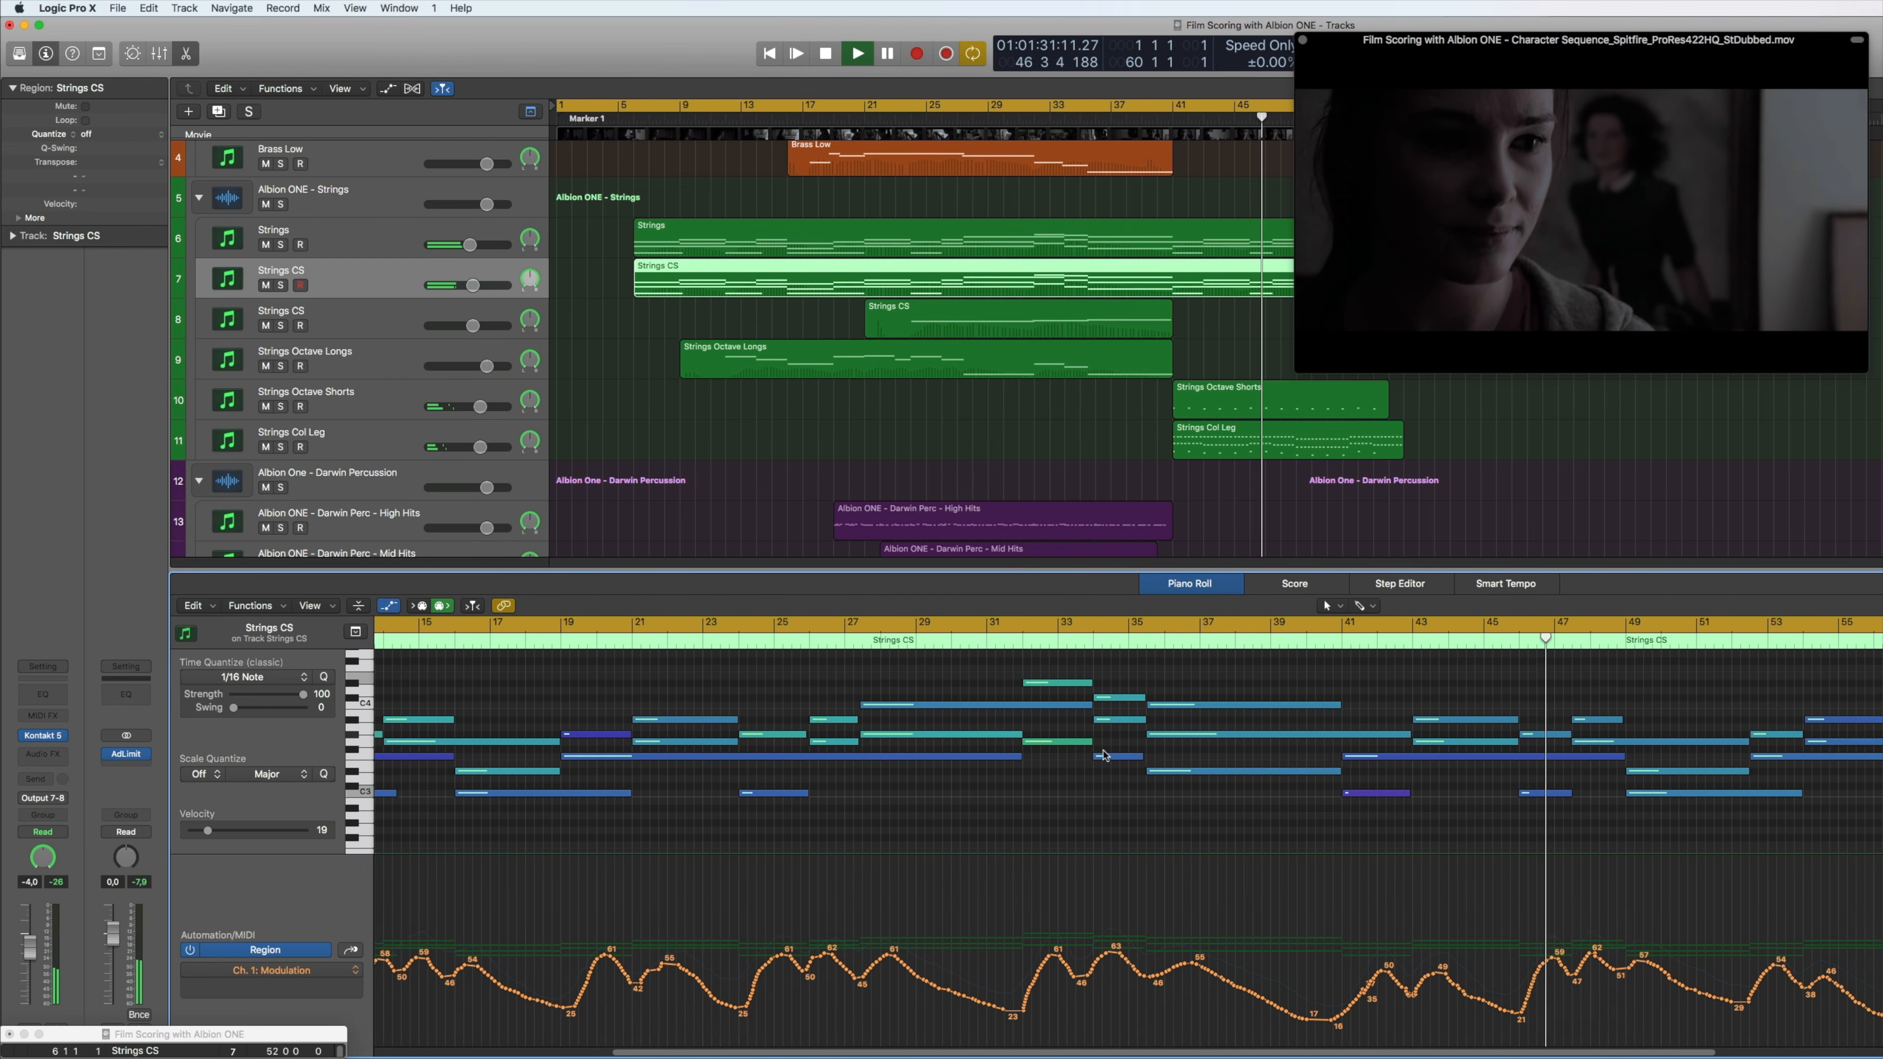
pyautogui.hscroll(3, 1105, 755)
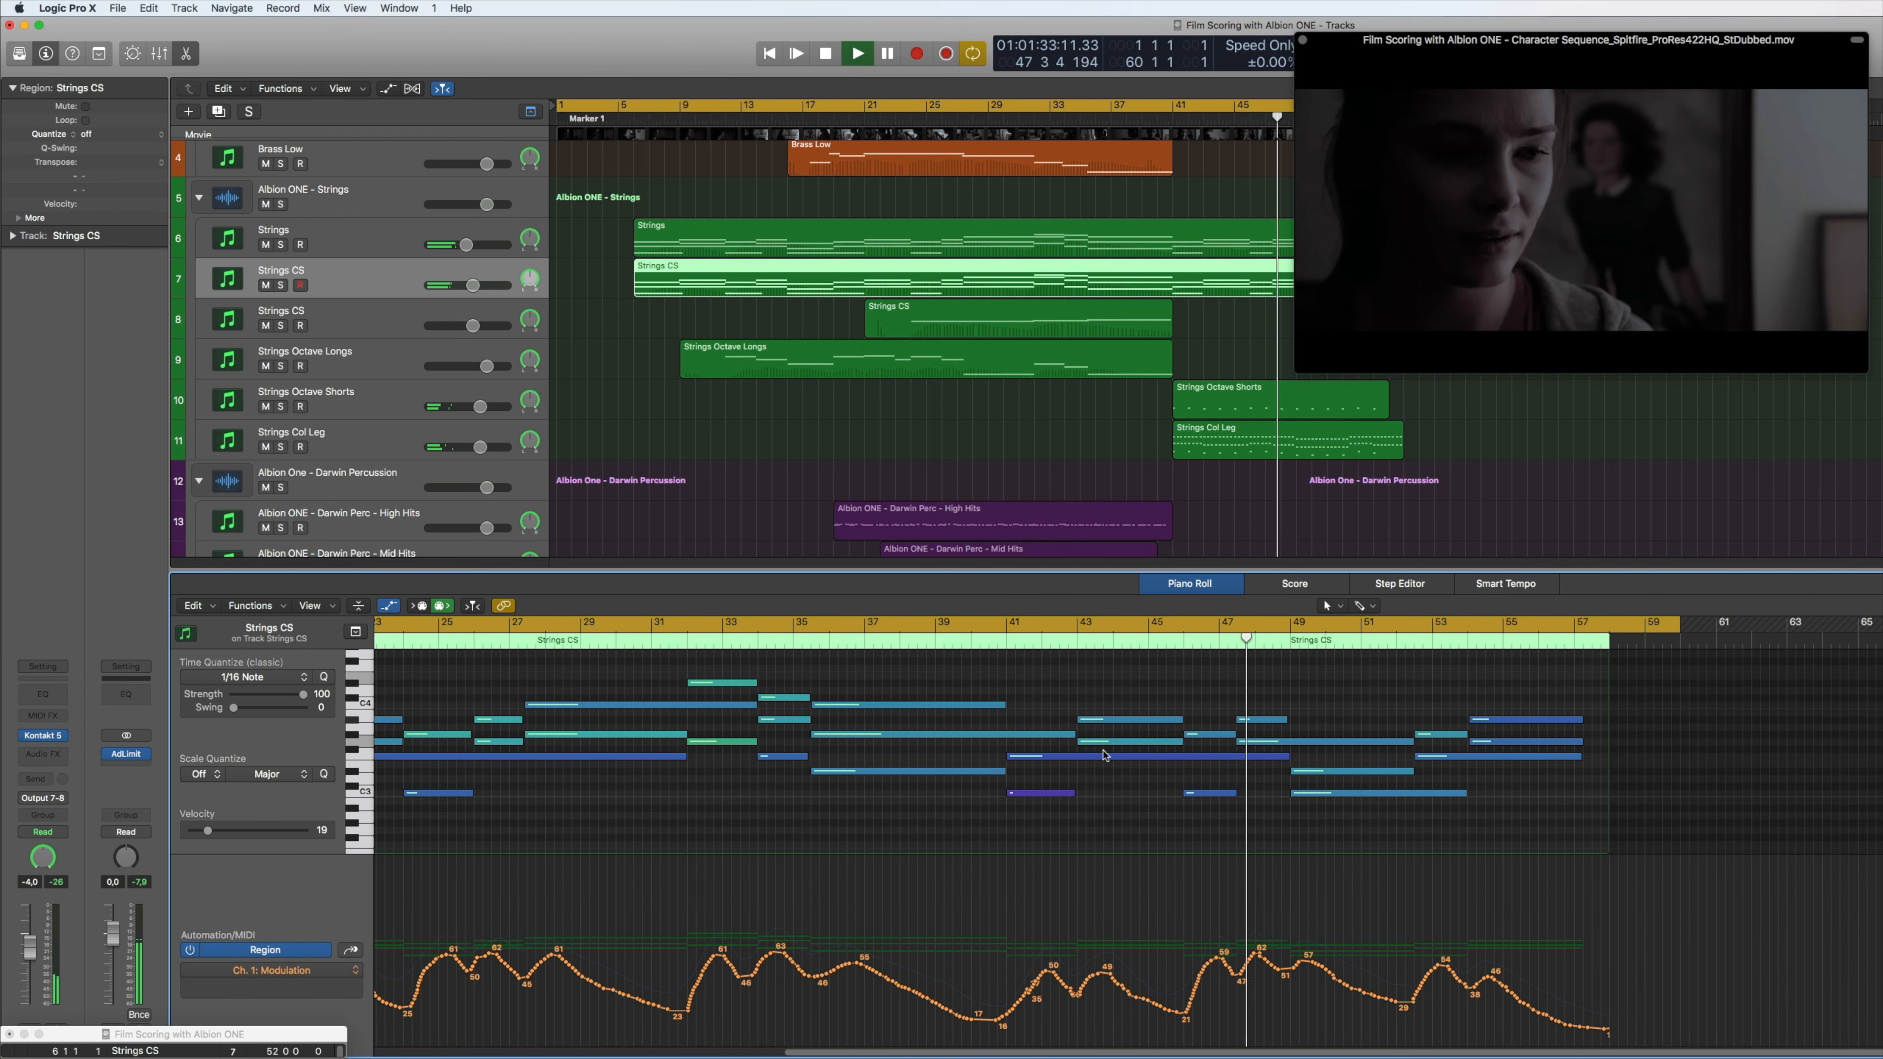
pyautogui.hscroll(4, 1105, 755)
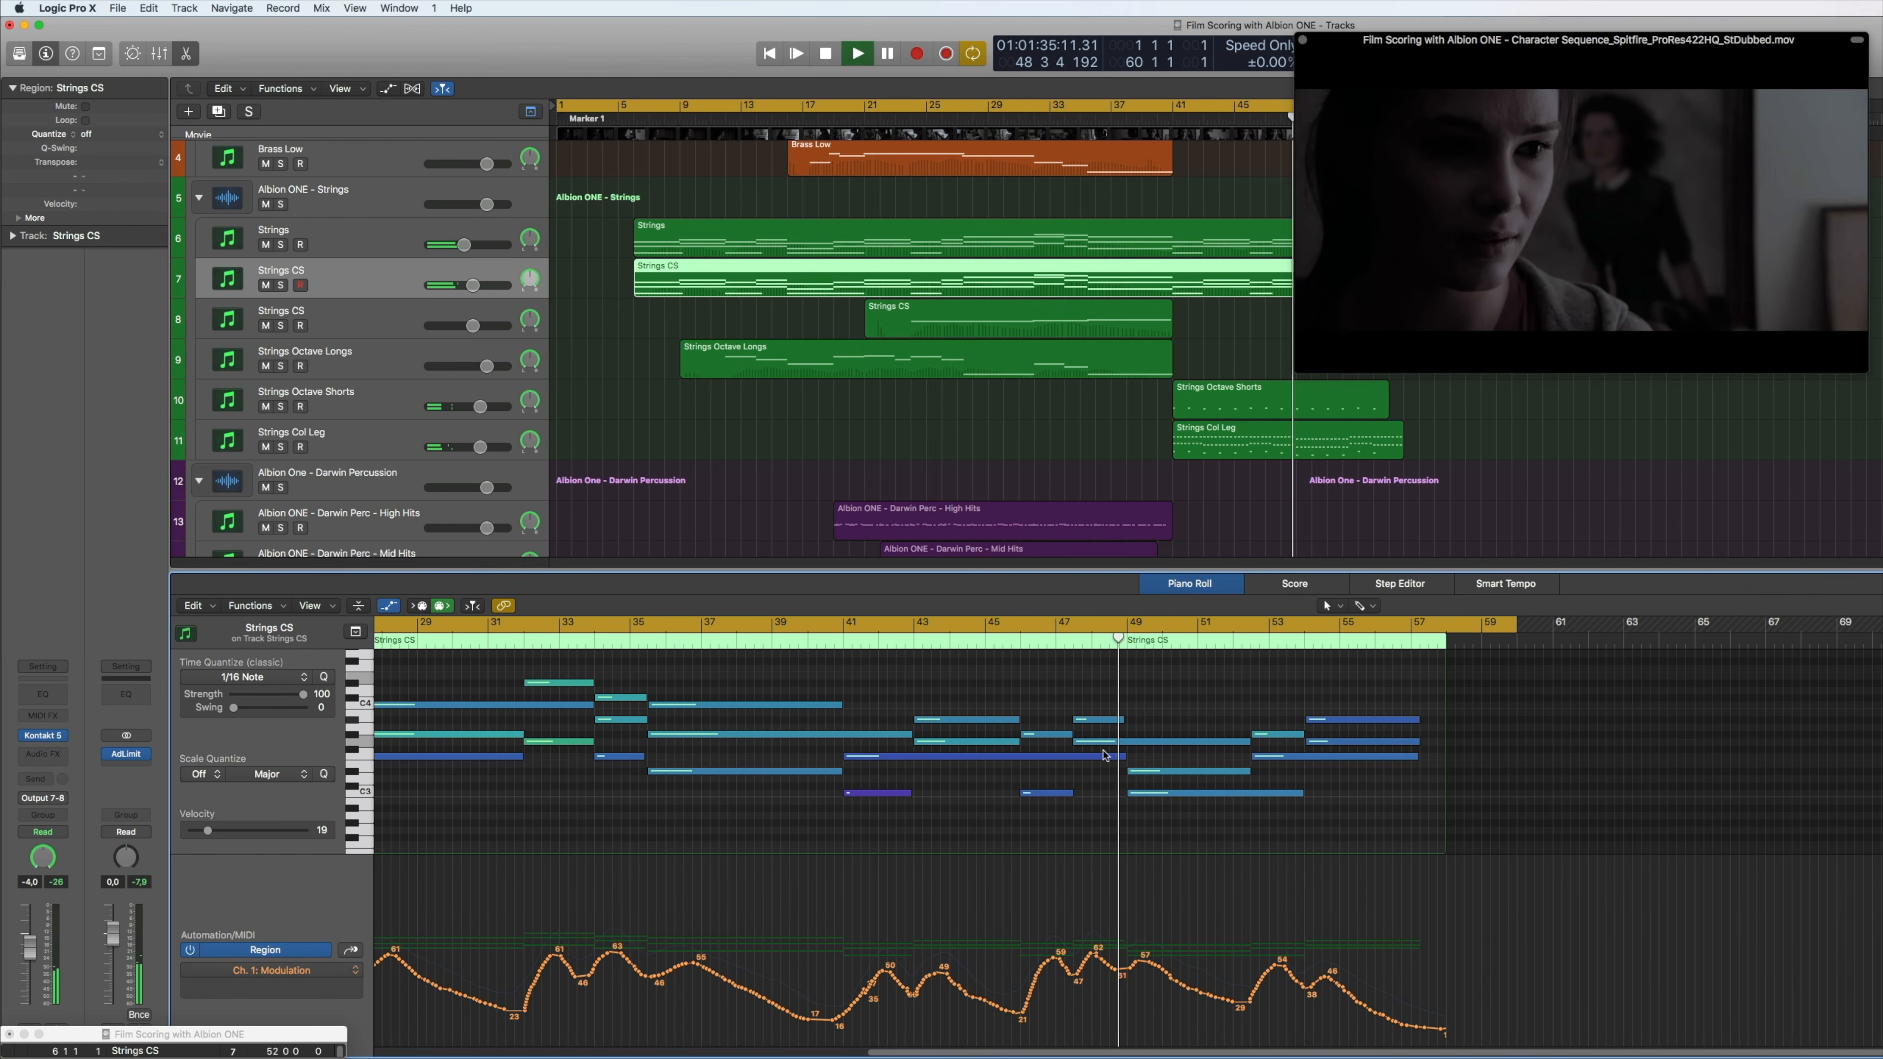
# Return to the Strings Col Leg region and examine its closing notes and velocities while the cue plays out
pyautogui.scroll(-2, 1178, 512)
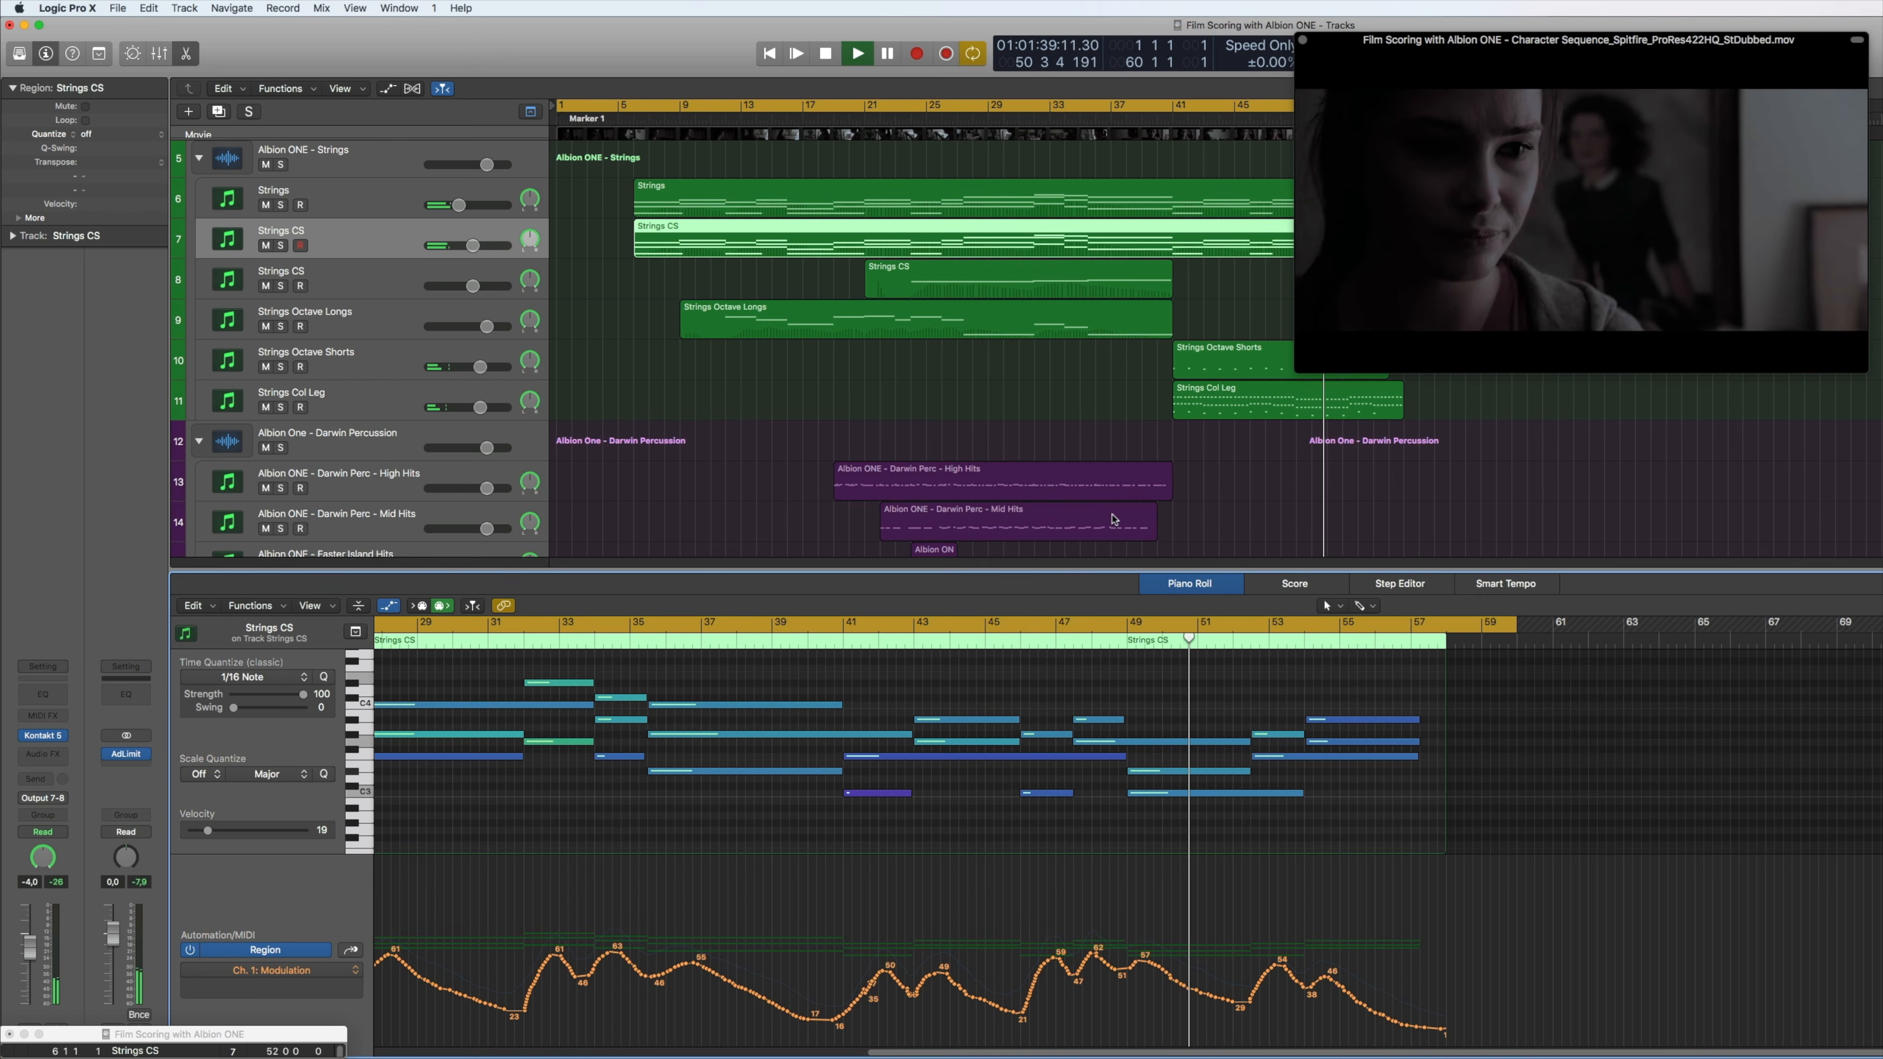
pyautogui.scroll(-3, 1113, 519)
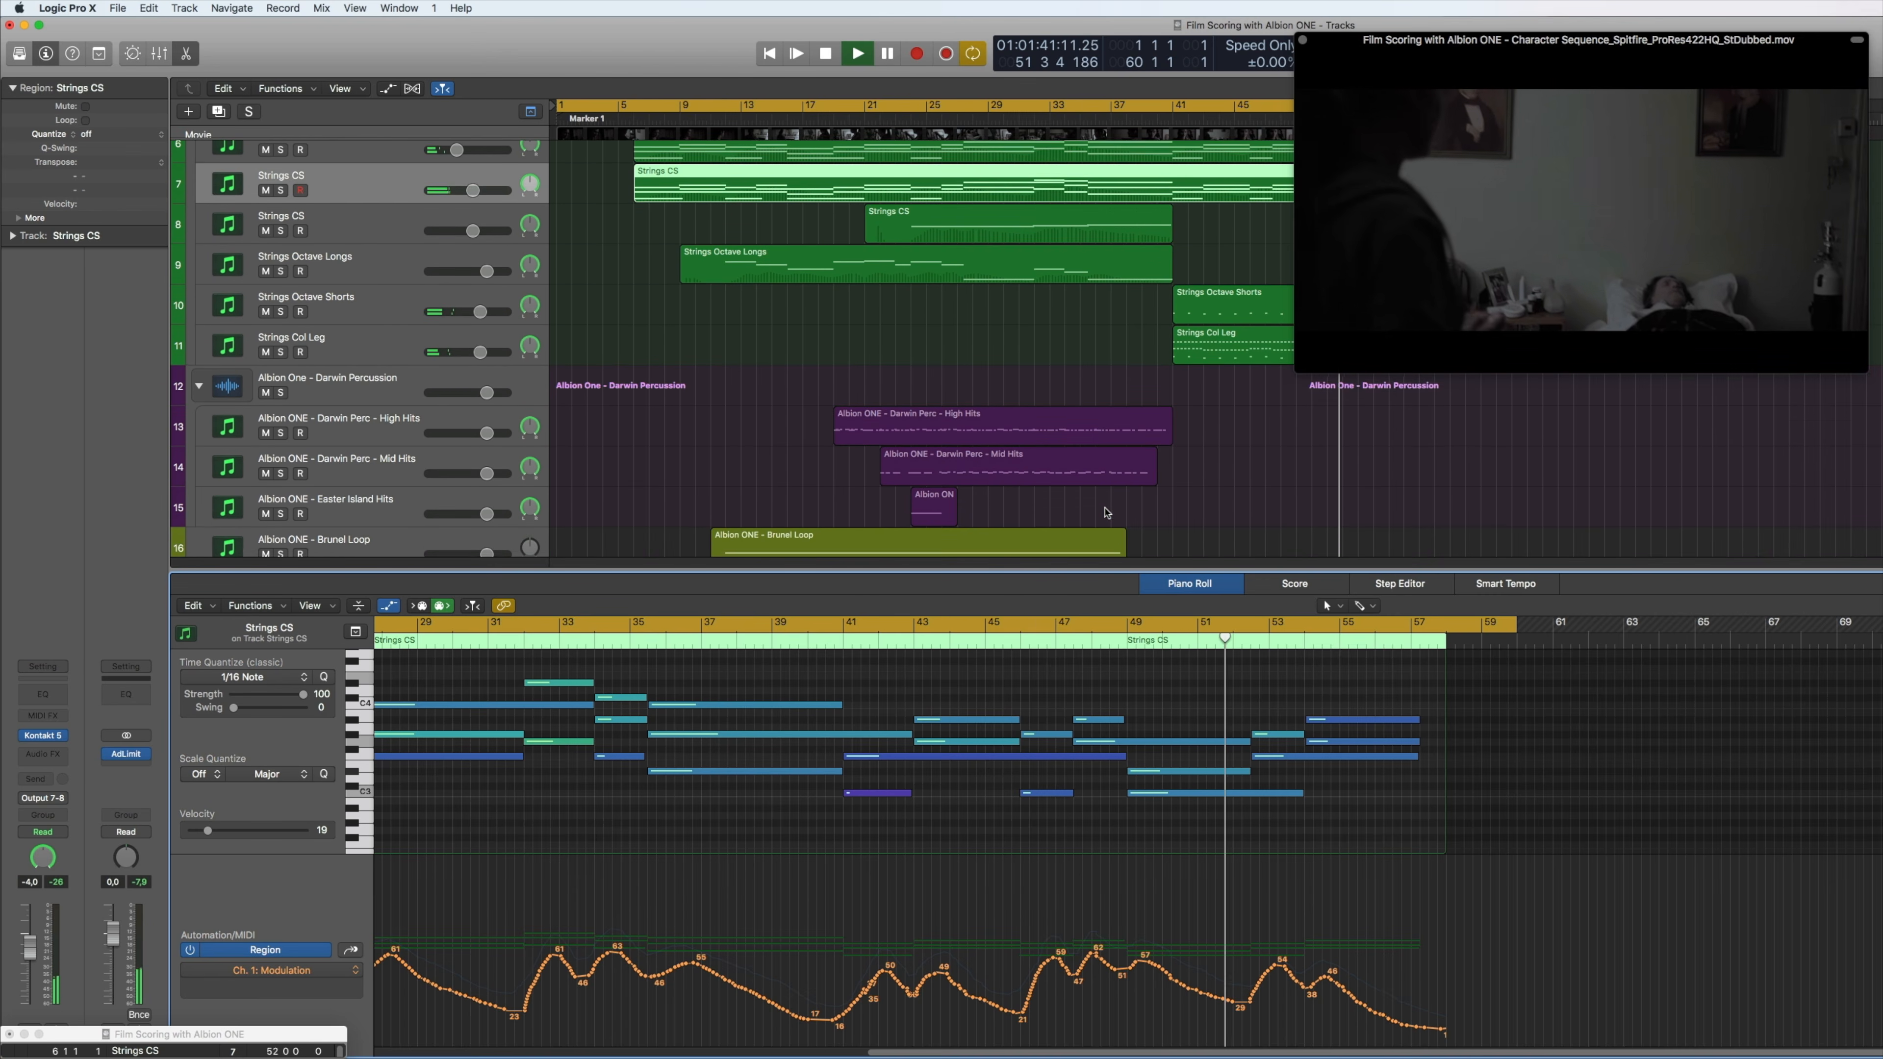
pyautogui.scroll(5, 1106, 512)
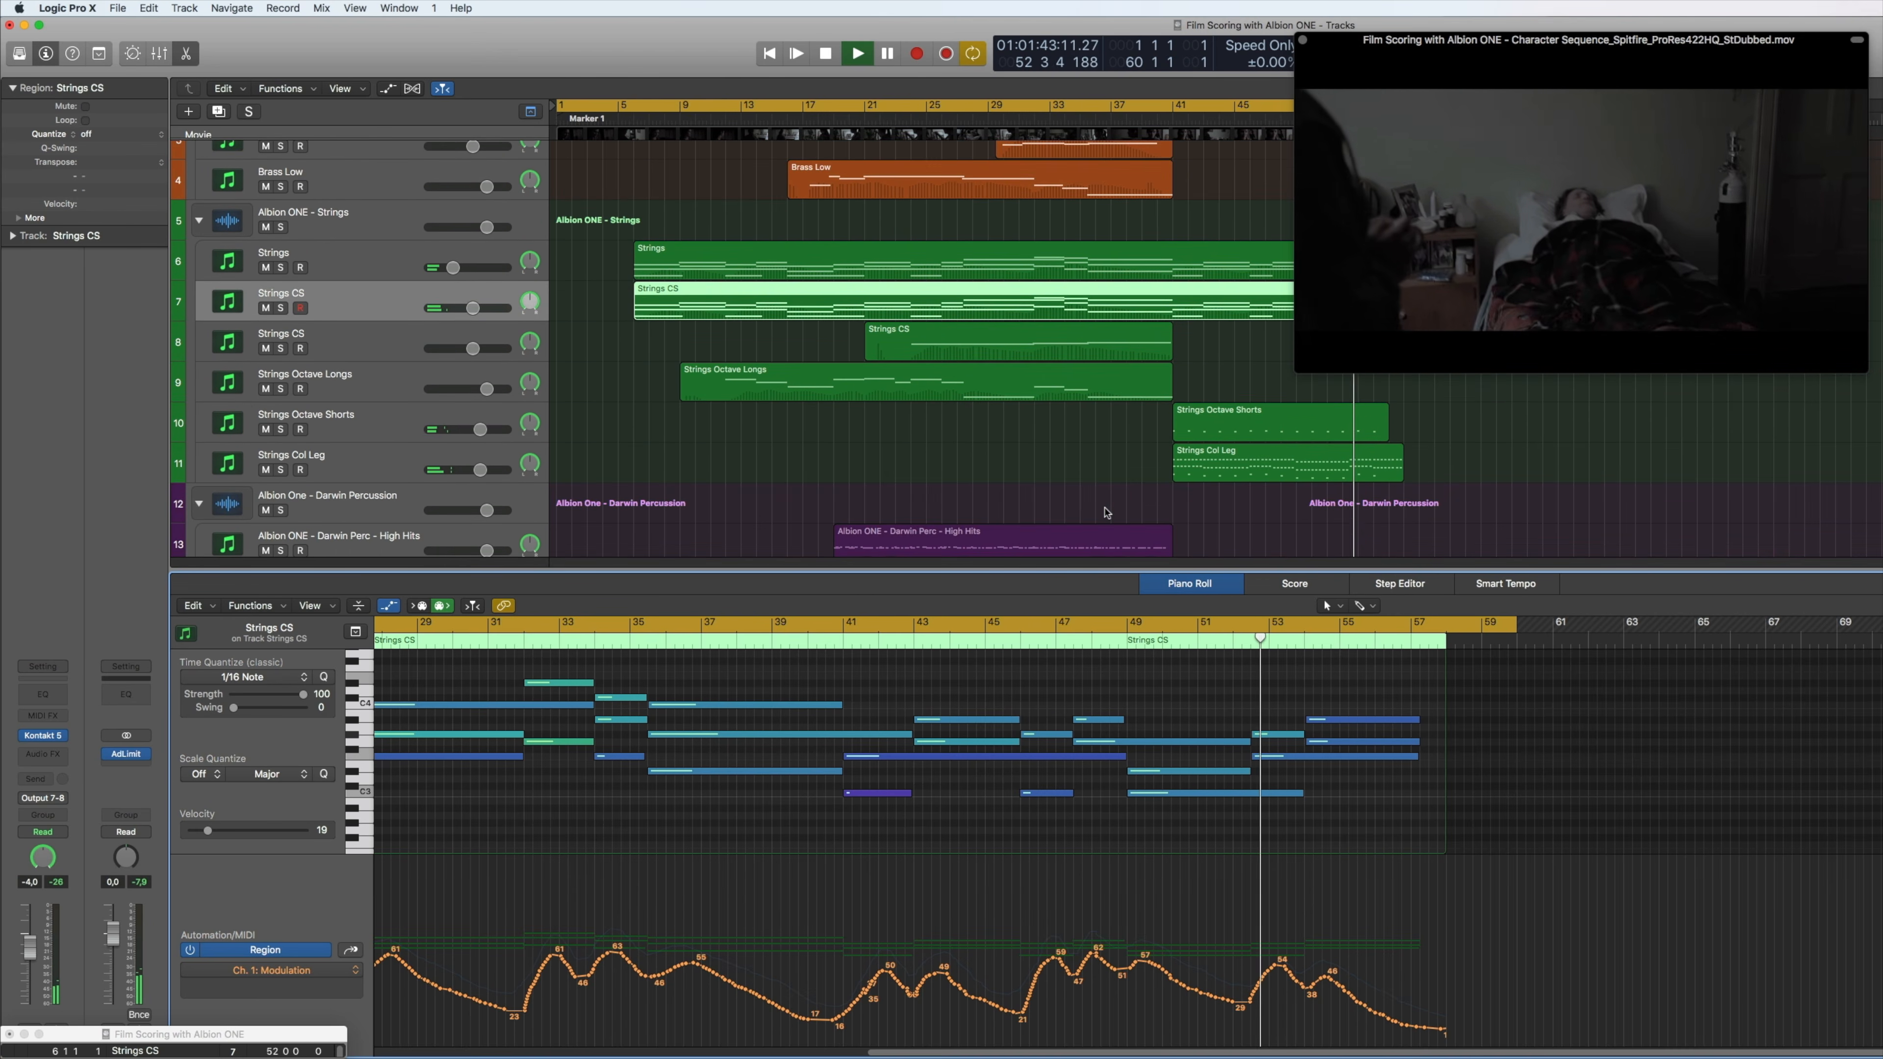
pyautogui.click(1246, 463)
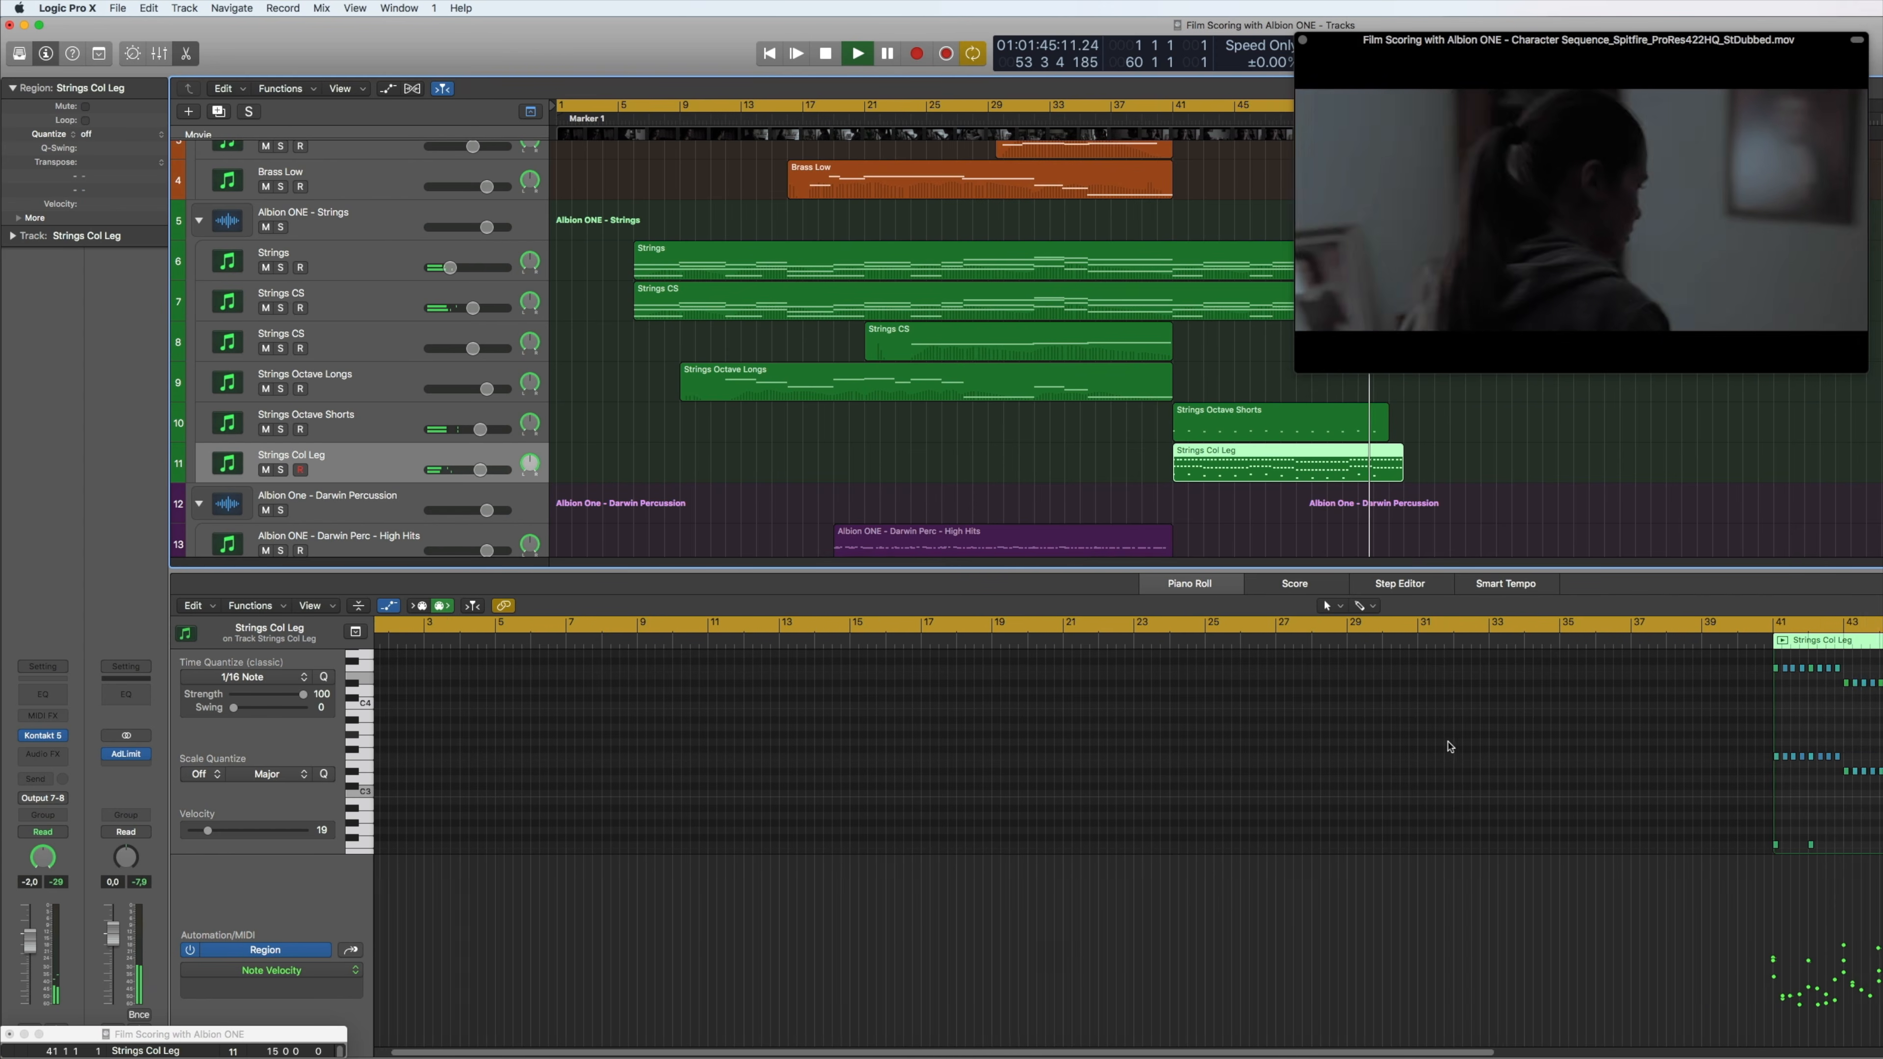
pyautogui.hscroll(10, 1446, 742)
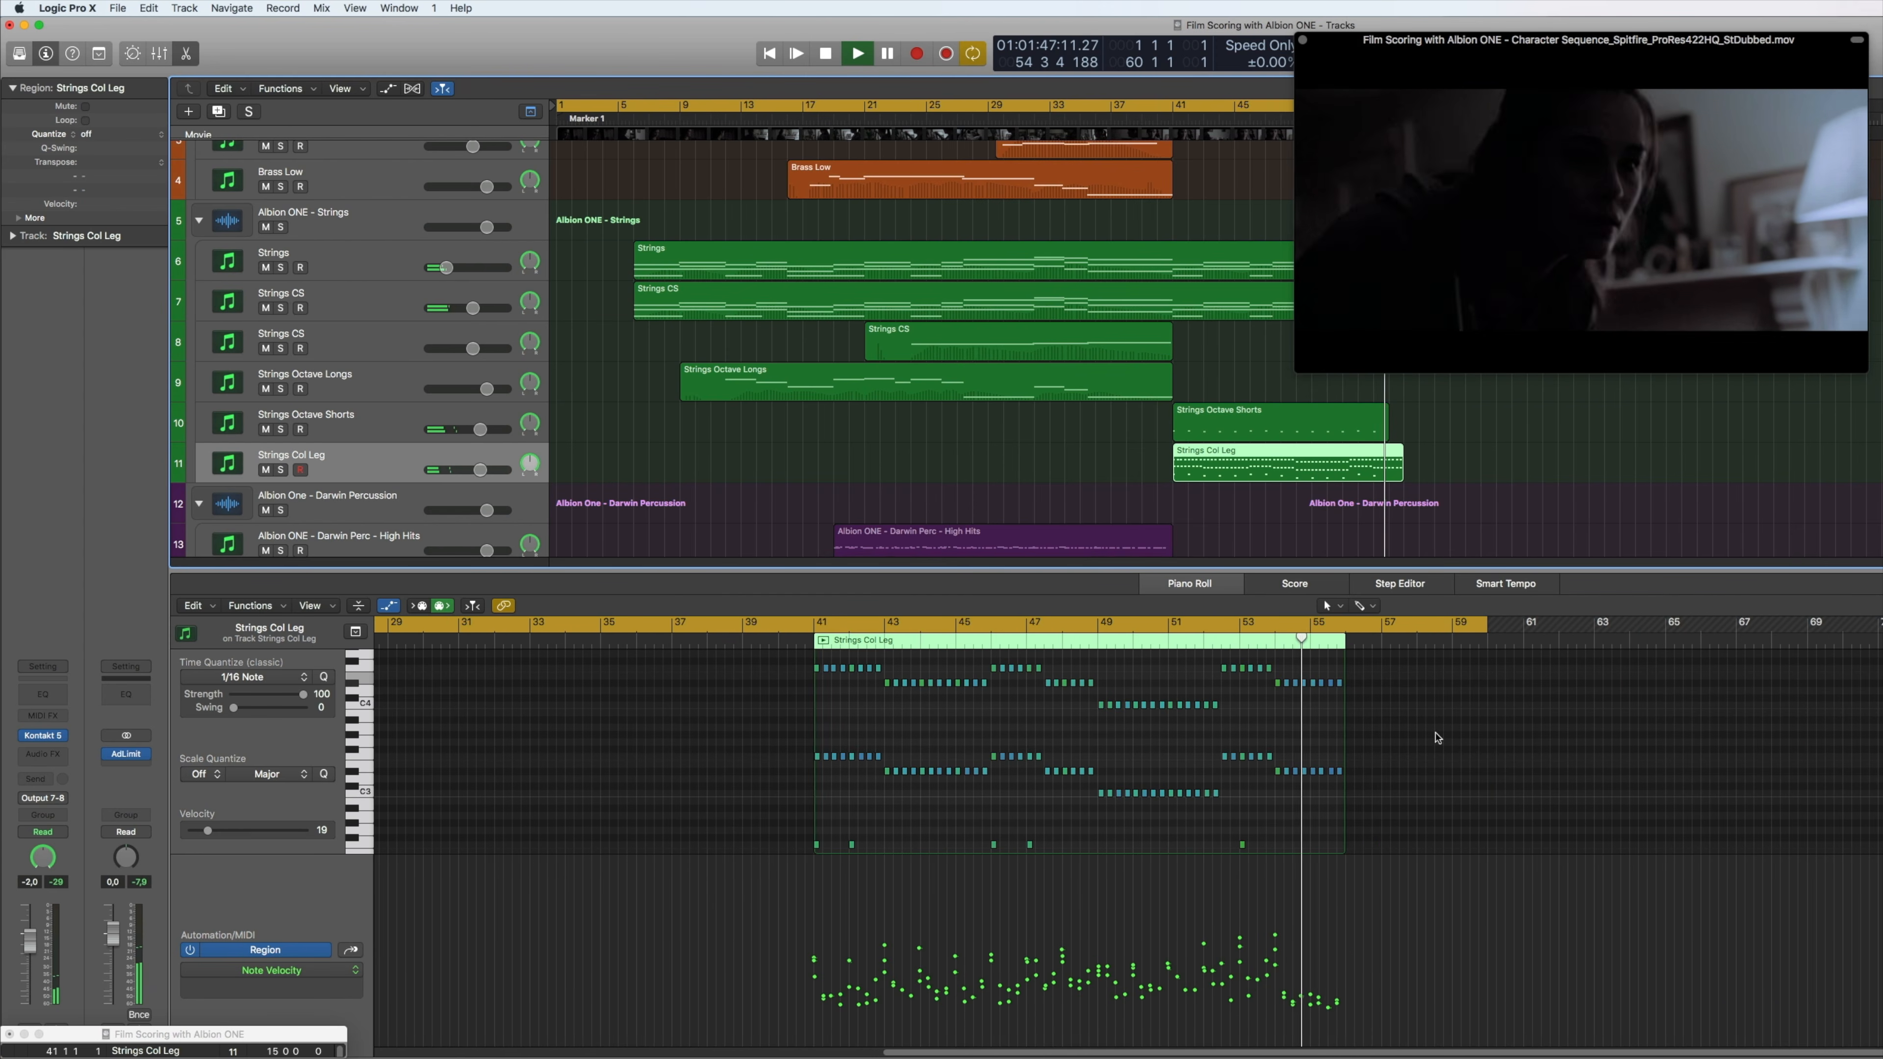
pyautogui.scroll(5, 1448, 738)
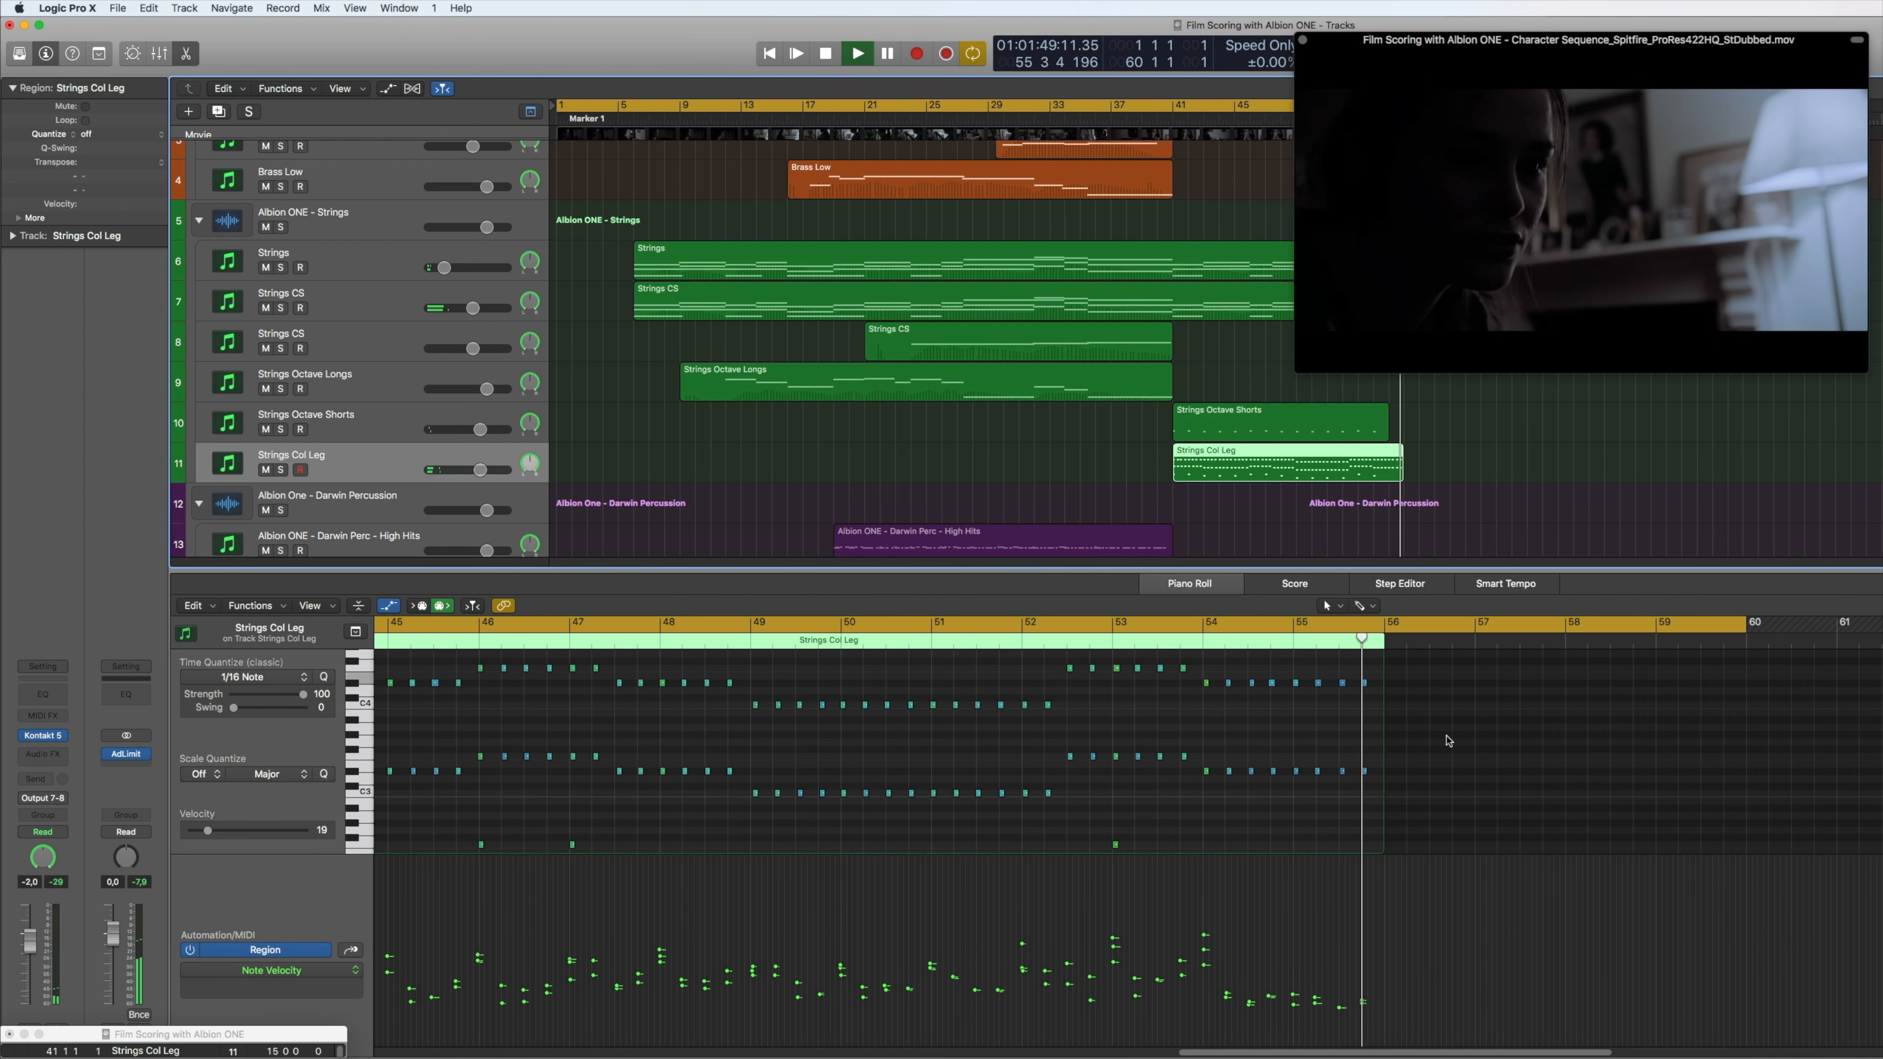